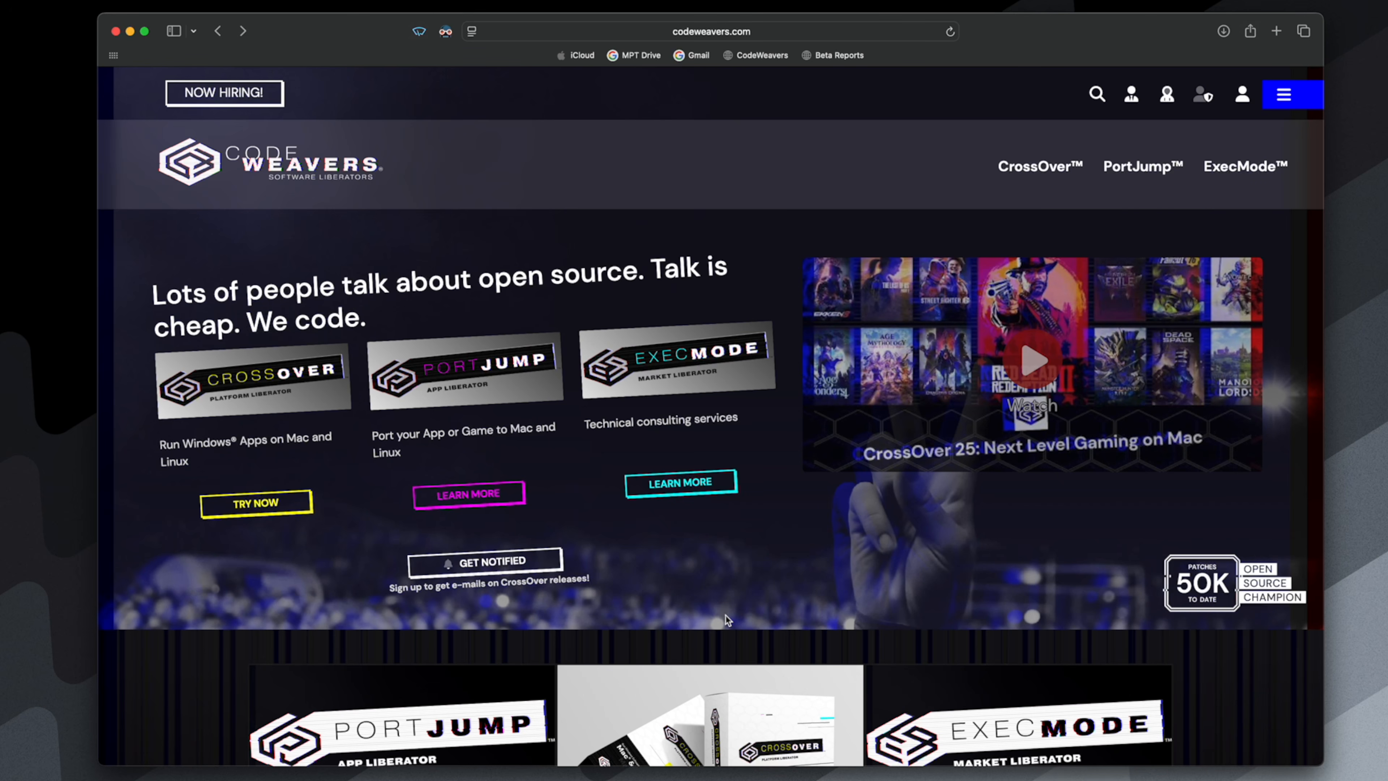
- Download the CrossOver Mac free trial from the CodeWeavers site and close the browser window
click(1037, 173)
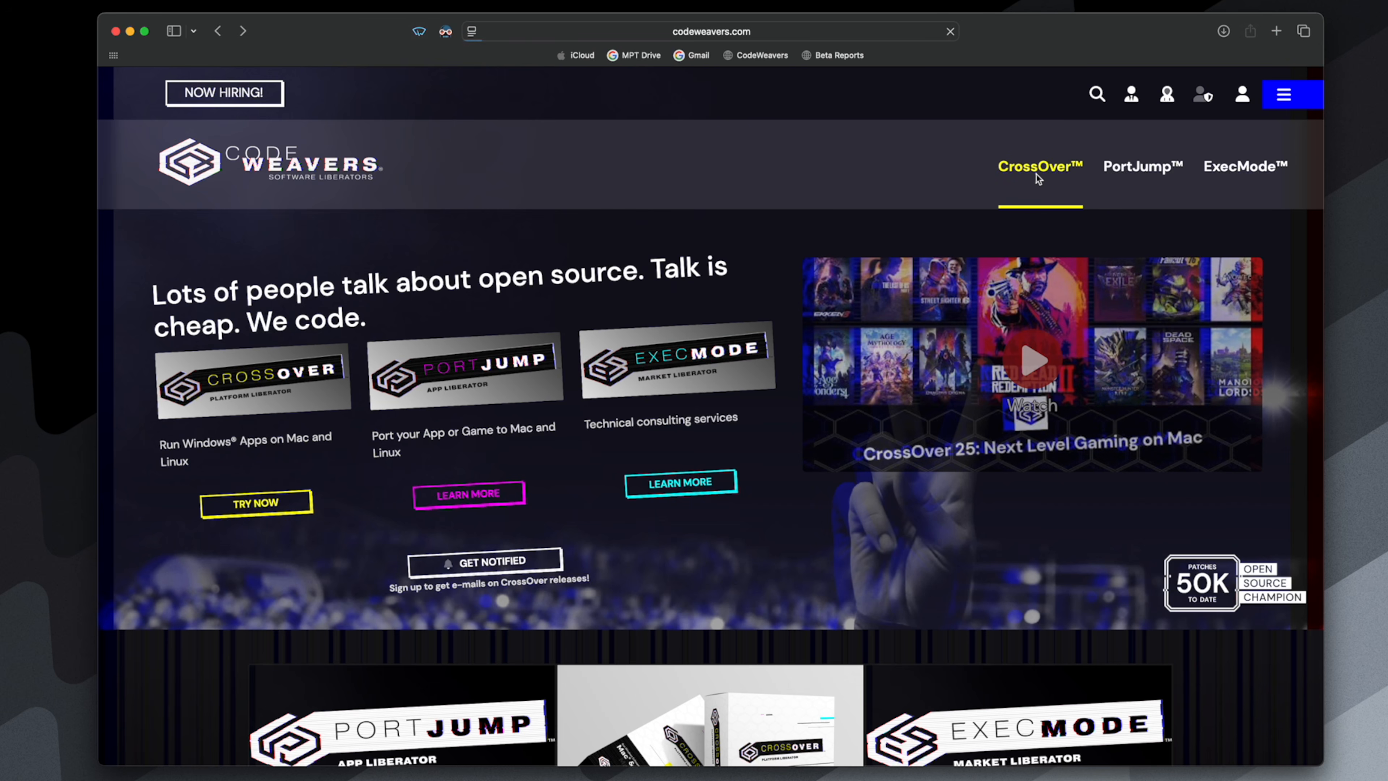
click(185, 494)
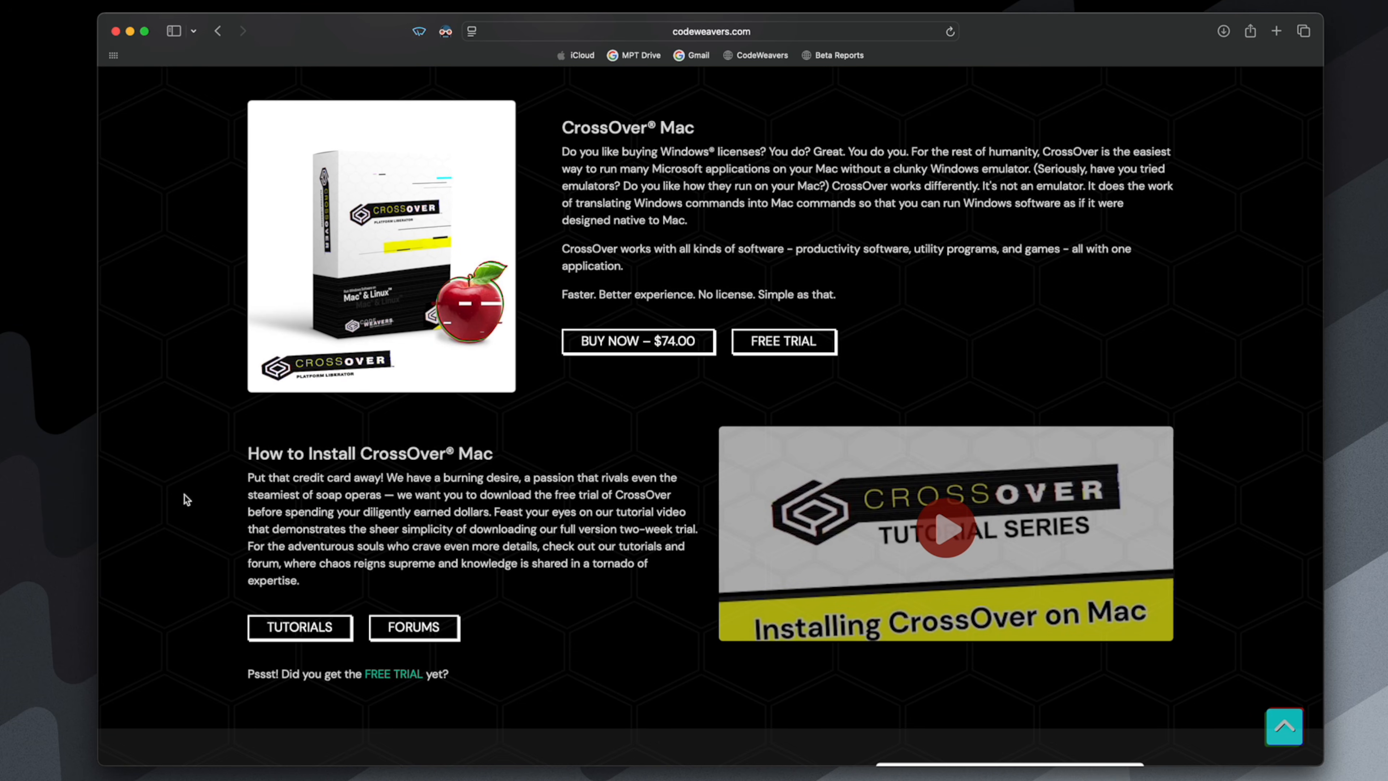
click(804, 341)
click(353, 721)
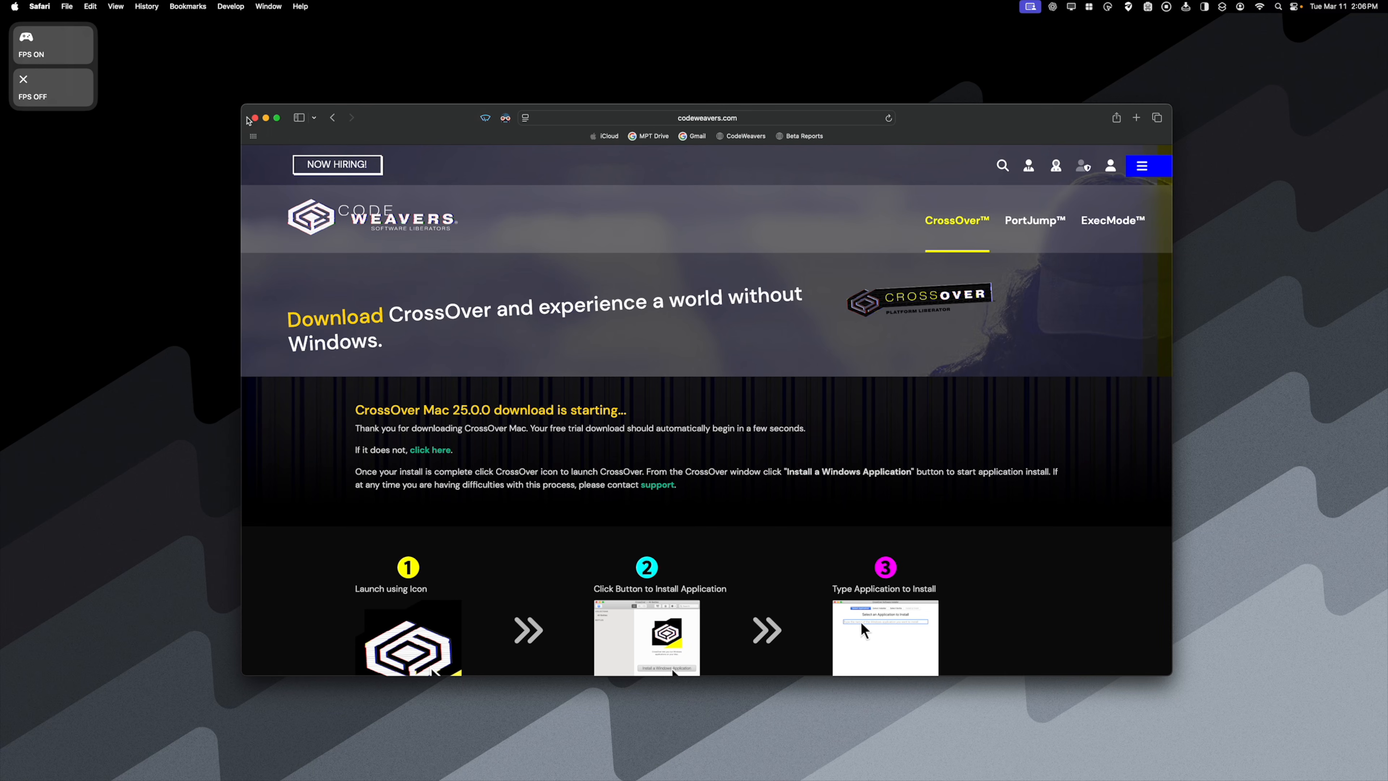
click(116, 31)
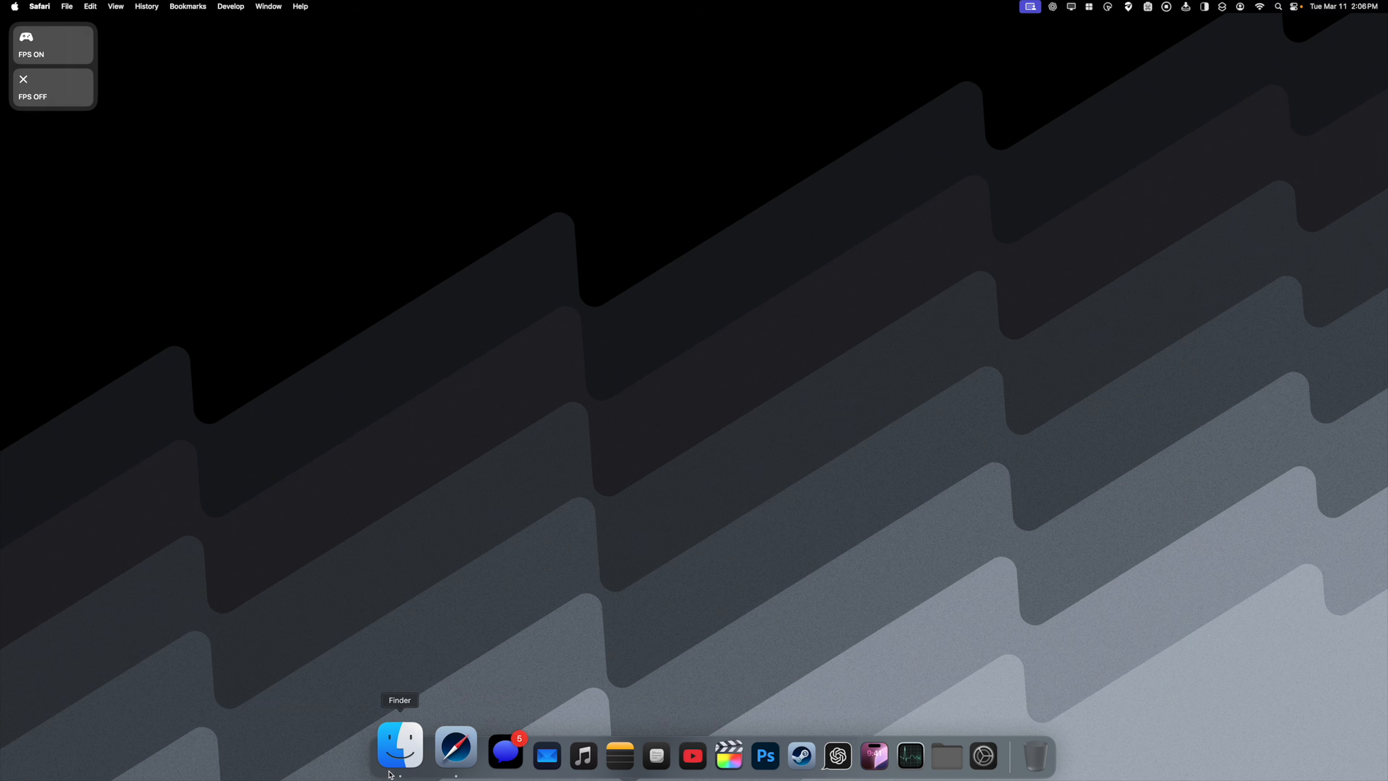
- Extract crossover-25.0.0.zip in the Downloads folder and move the CrossOver app into Applications
click(399, 747)
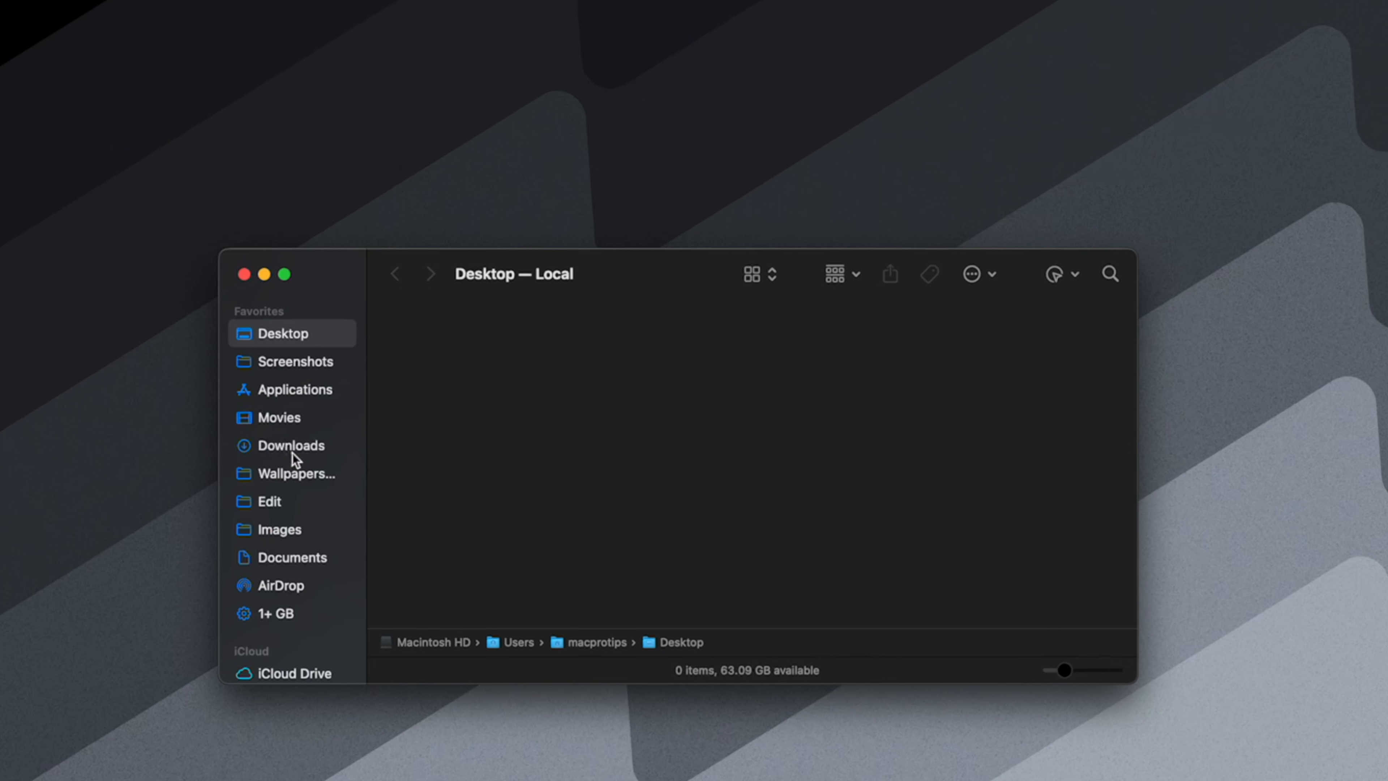
click(292, 449)
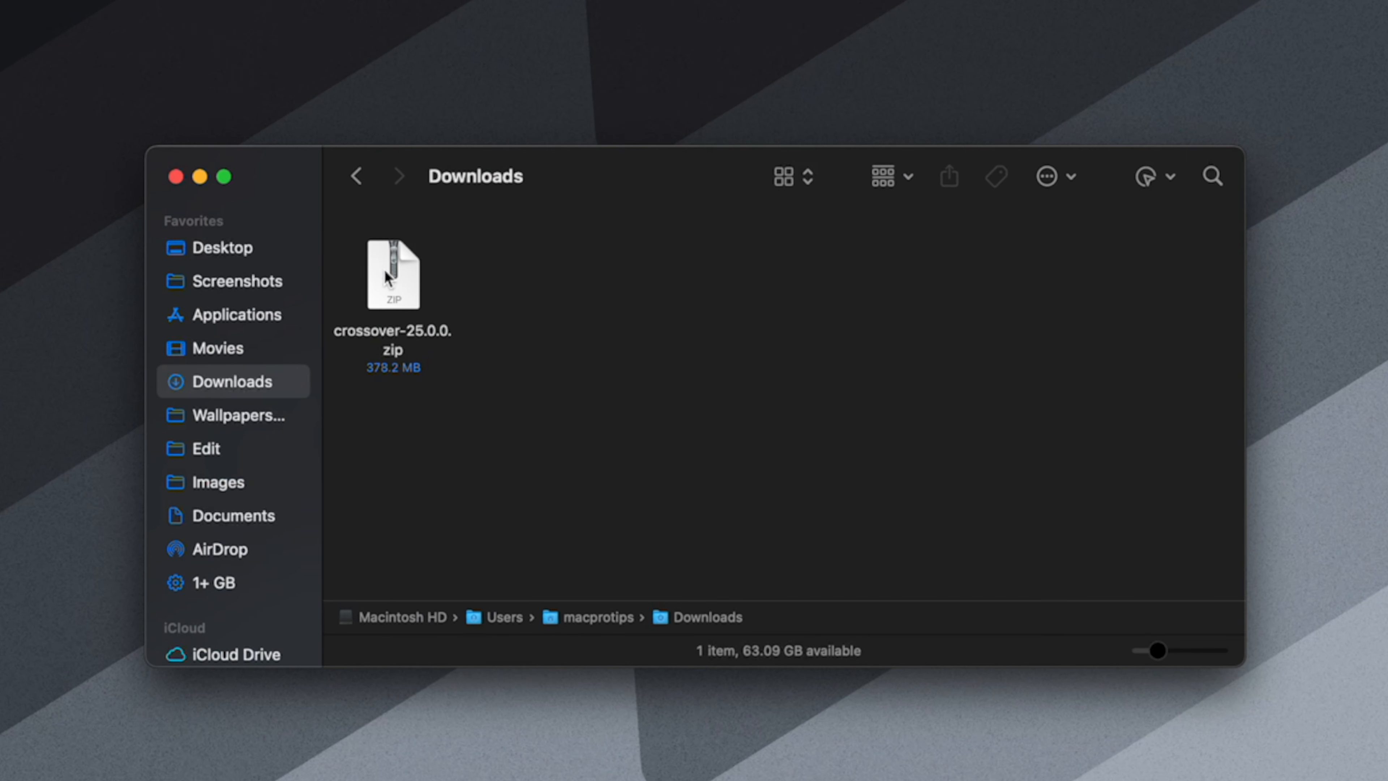
double_click(430, 359)
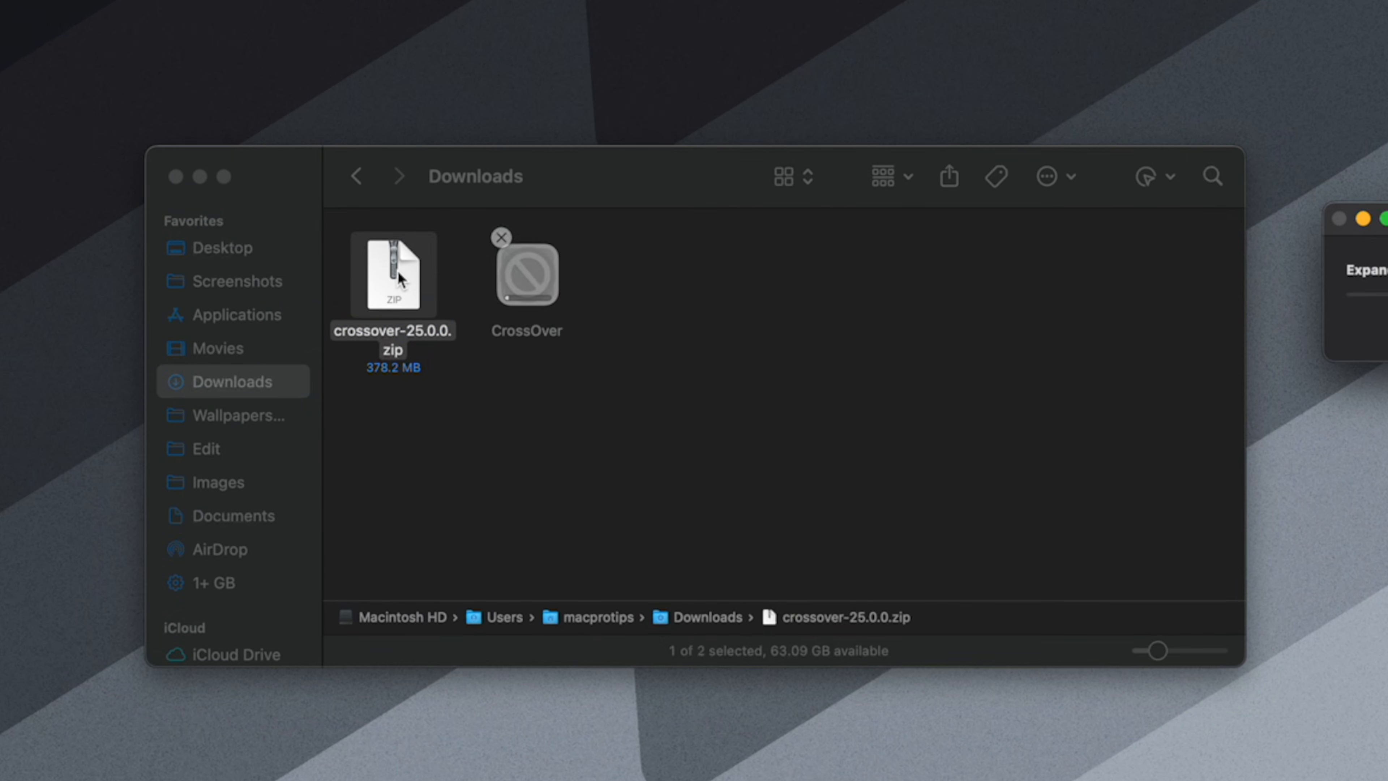
drag(400, 279, 232, 327)
- Add CrossOver from the Applications folder to the Dock and launch it
click(232, 323)
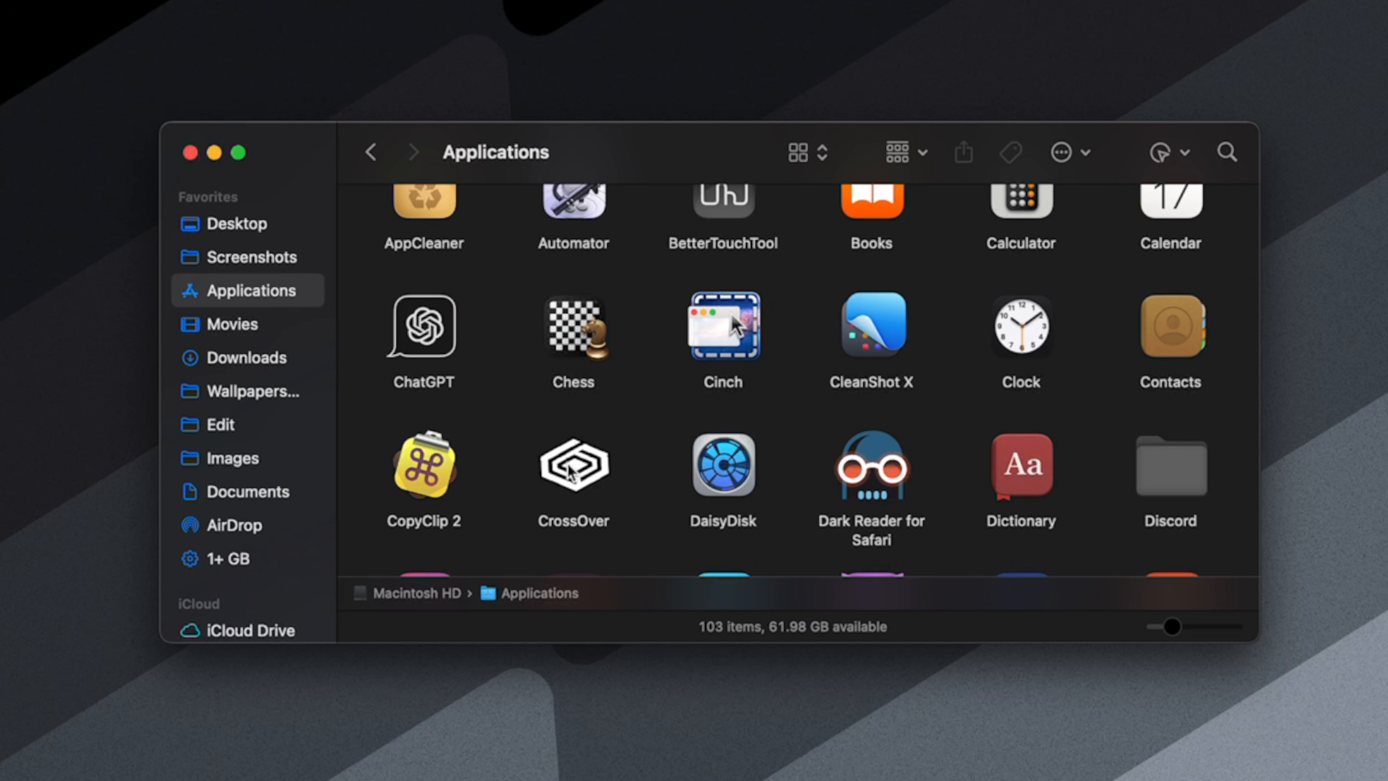
drag(570, 471, 781, 759)
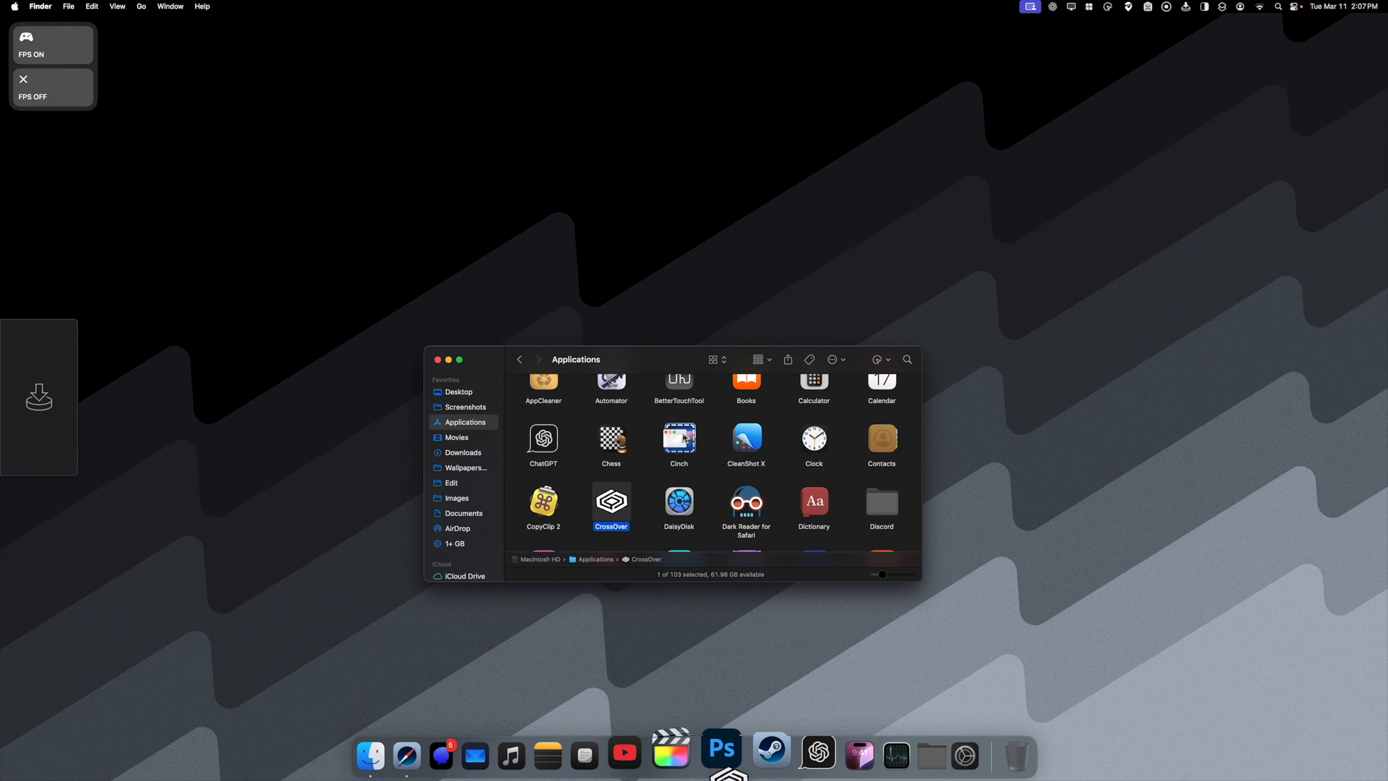
click(781, 757)
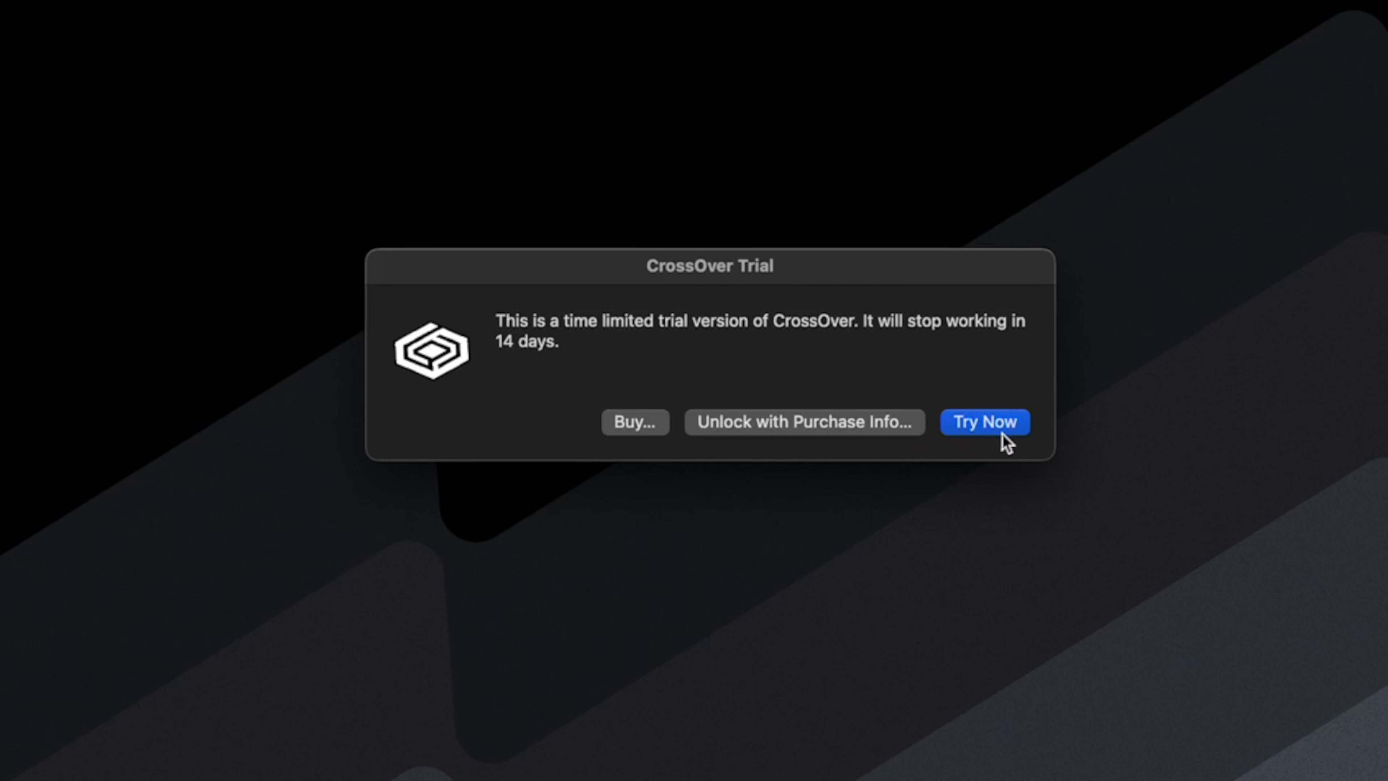
- Unlock the CrossOver trial with purchase info by entering the account's email address and password
click(833, 424)
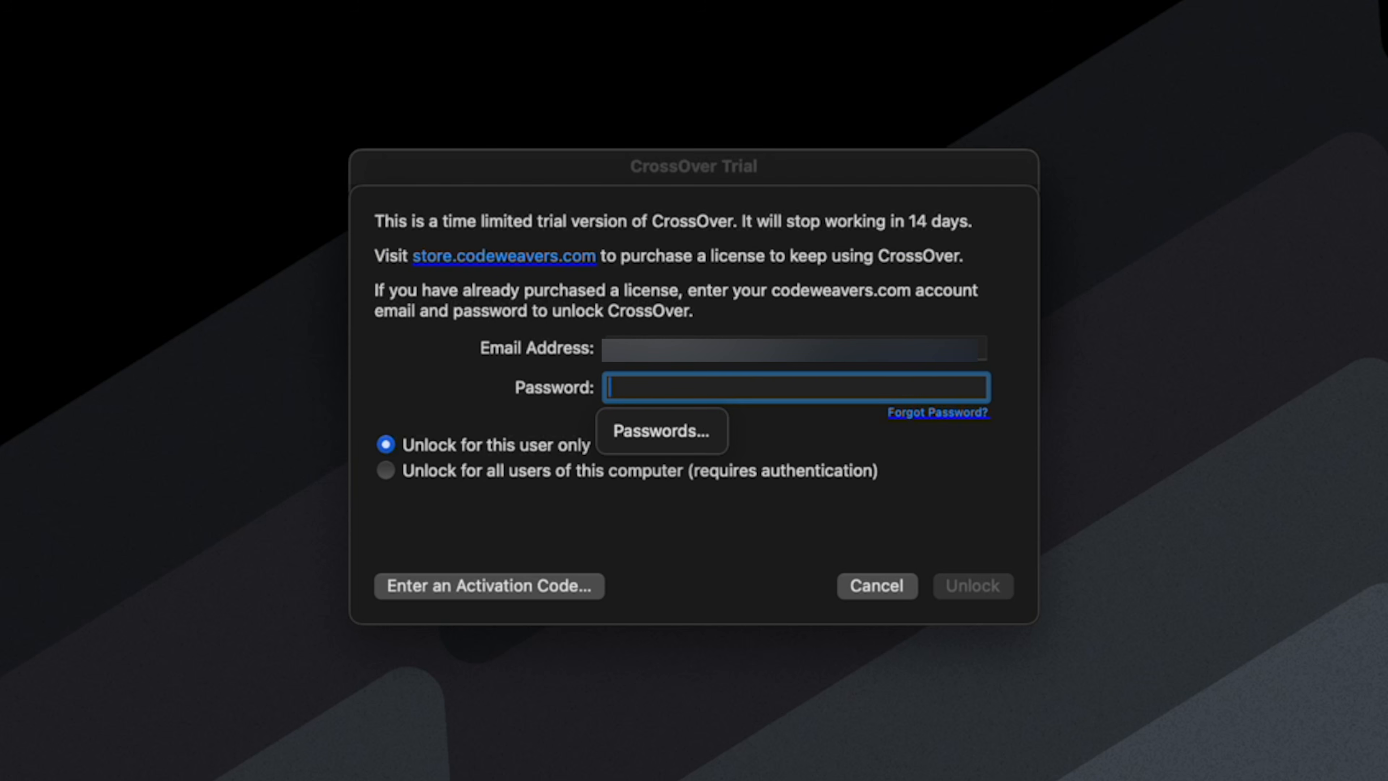
text(********)
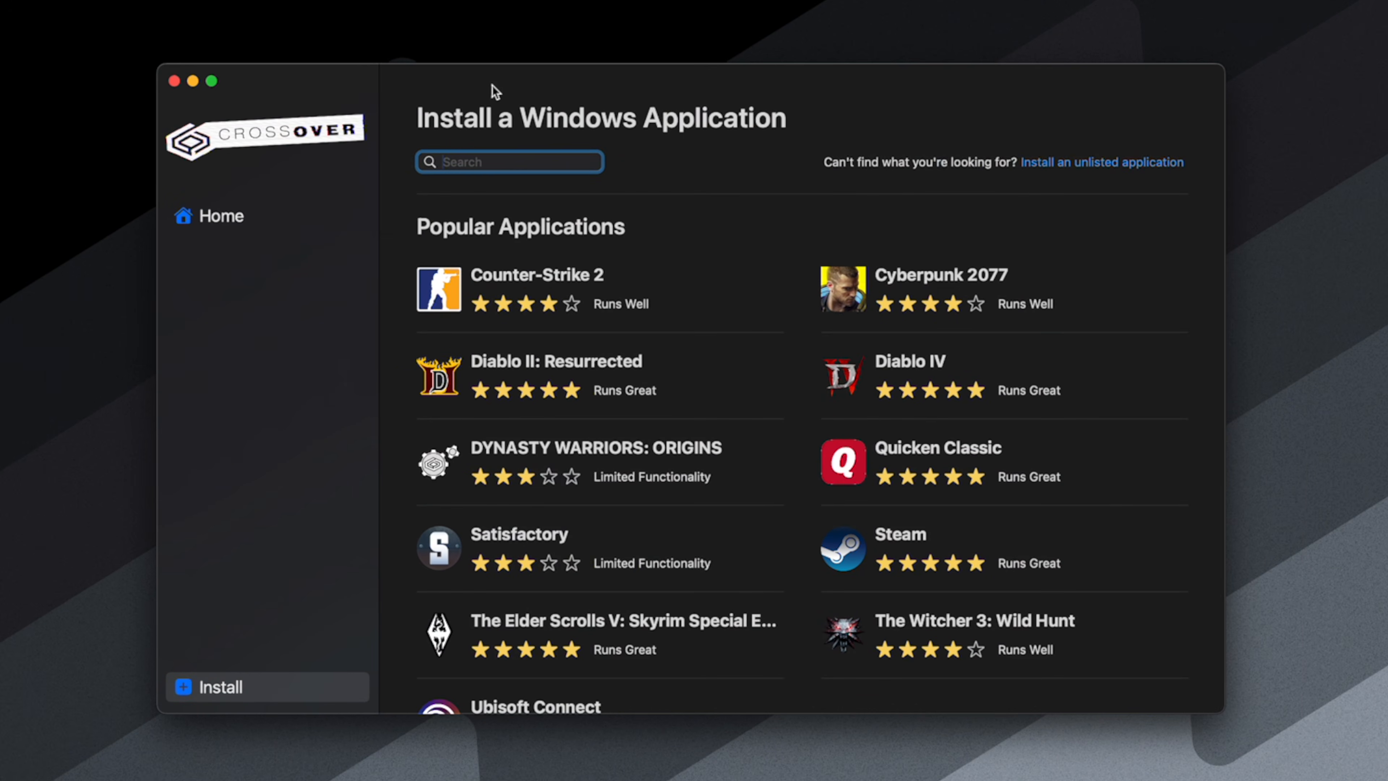
- Start installing Steam from CrossOver's popular applications and accept the Courier New font license agreement
click(249, 218)
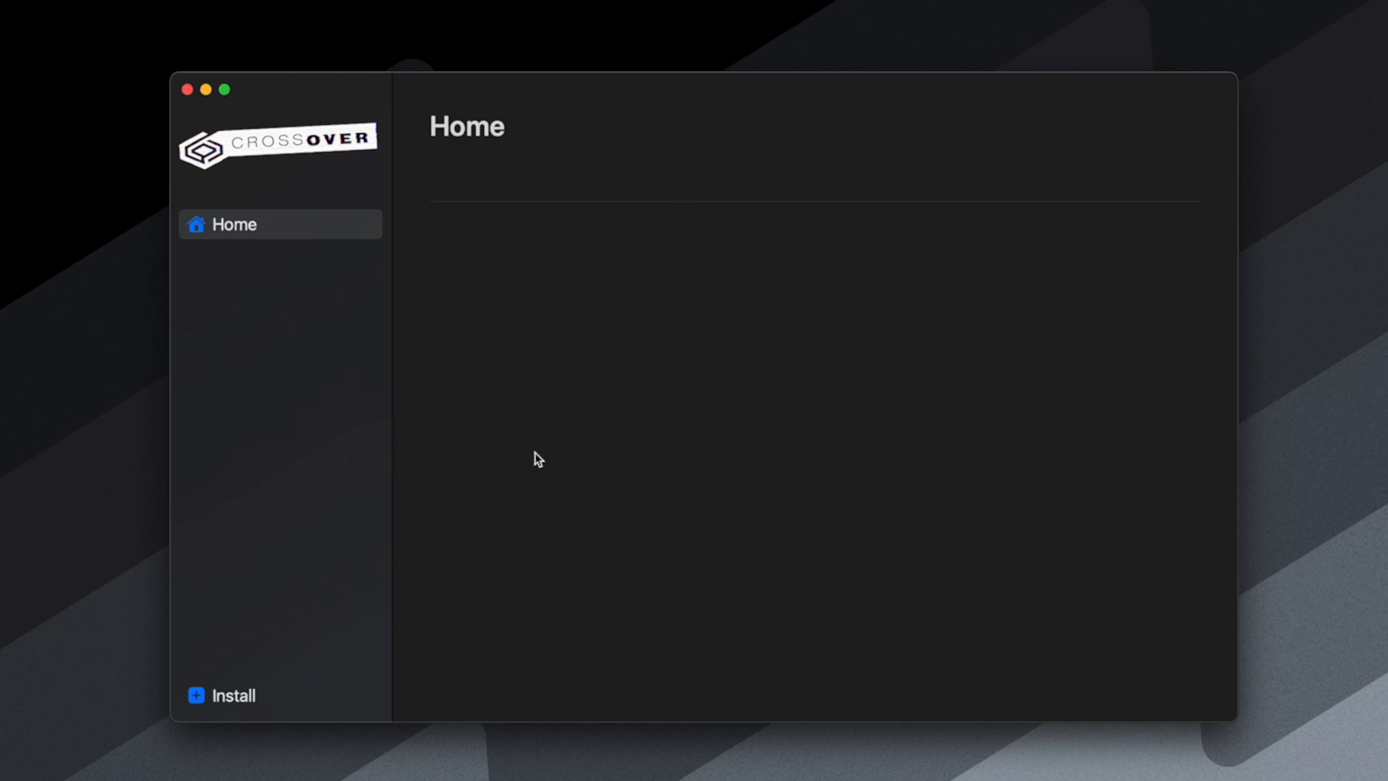
click(240, 693)
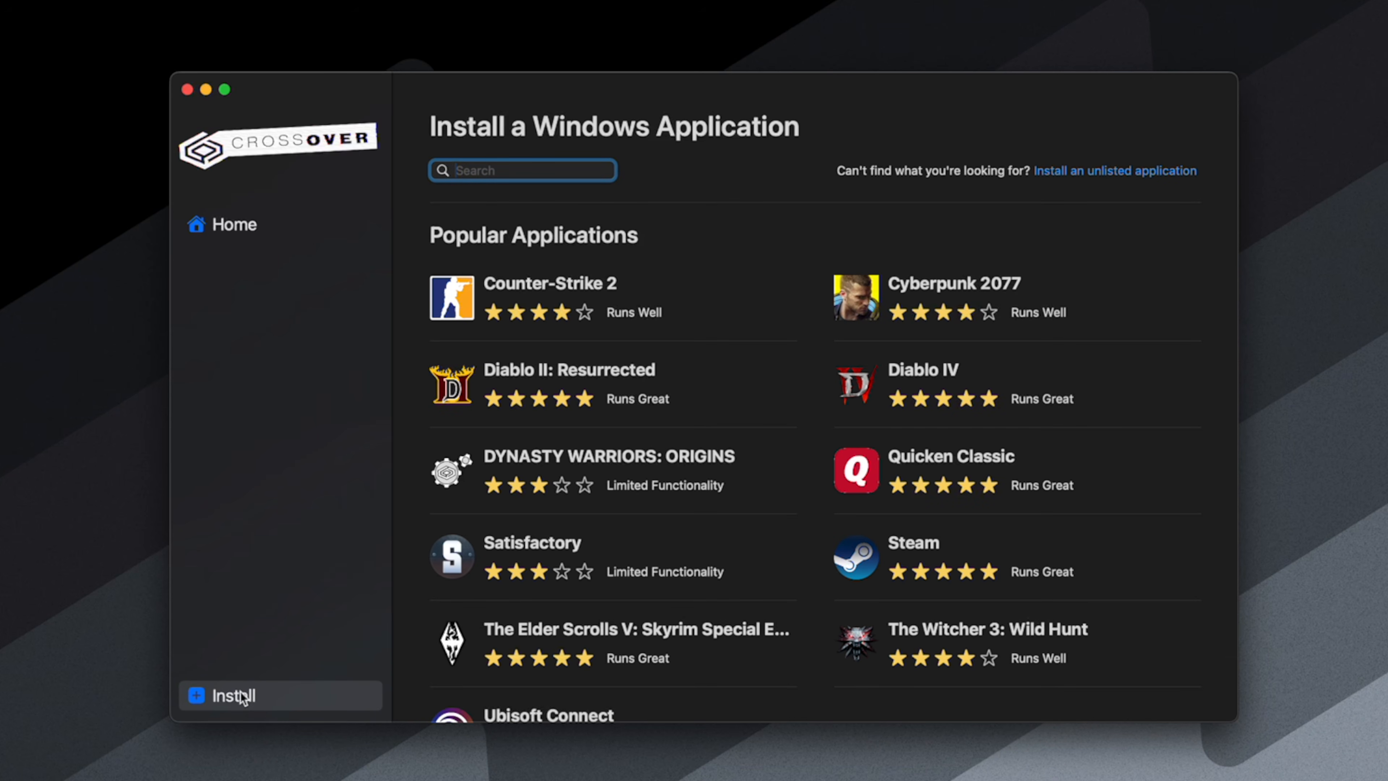
click(914, 555)
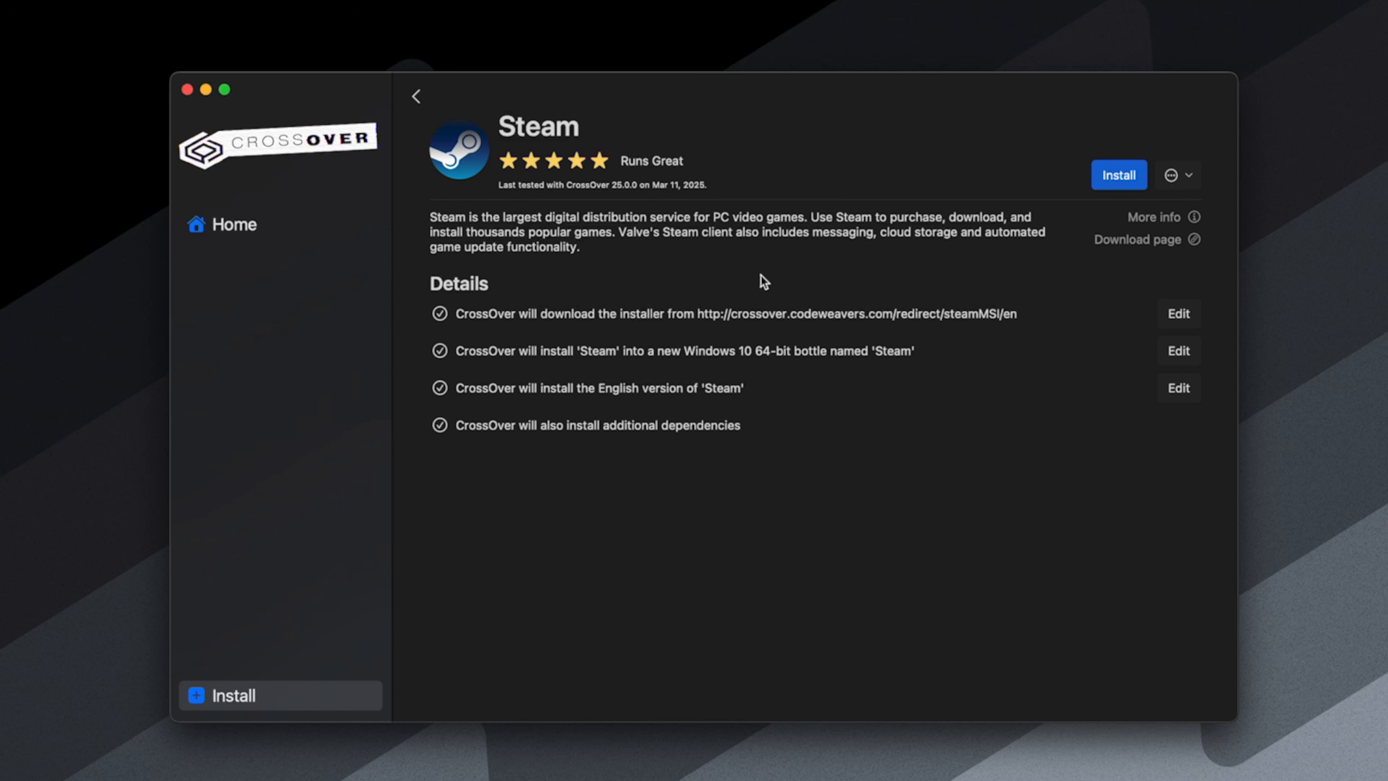
click(1121, 177)
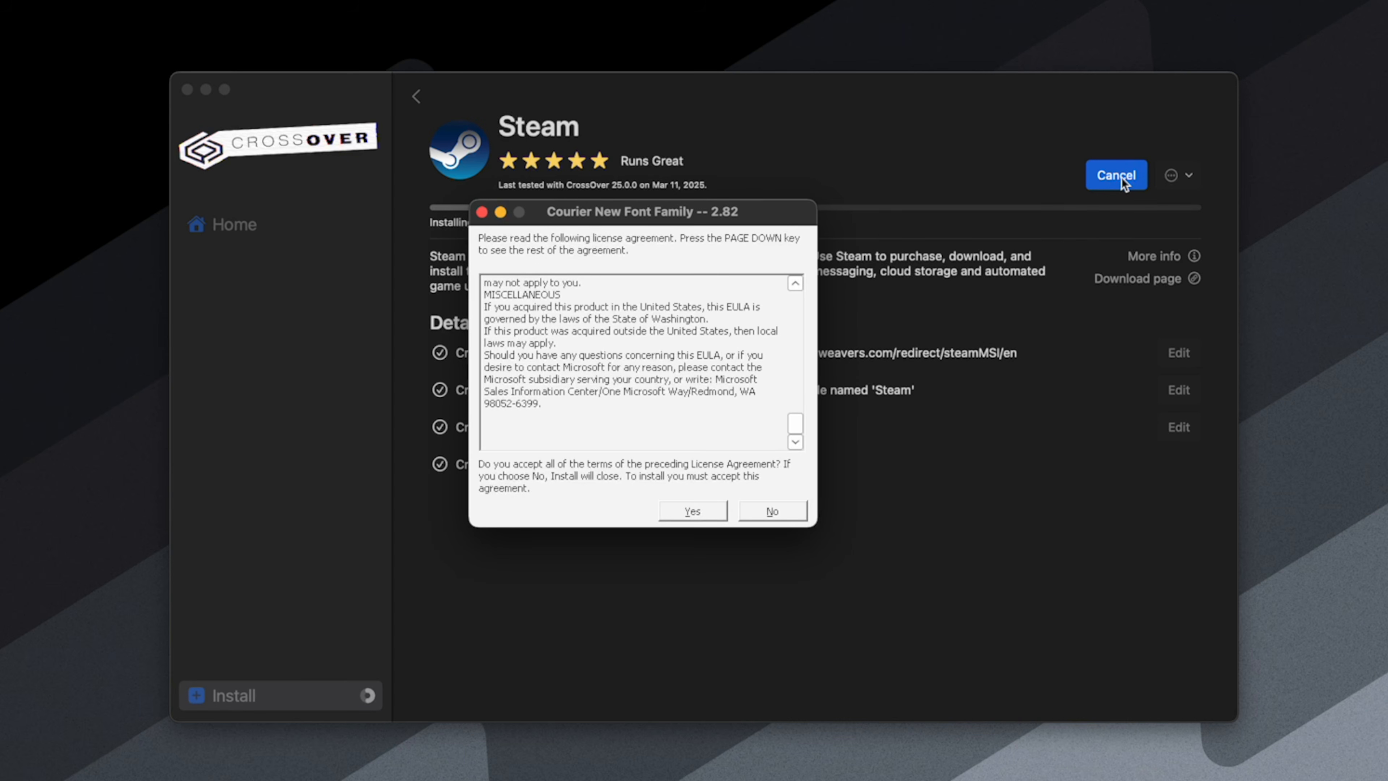
click(701, 512)
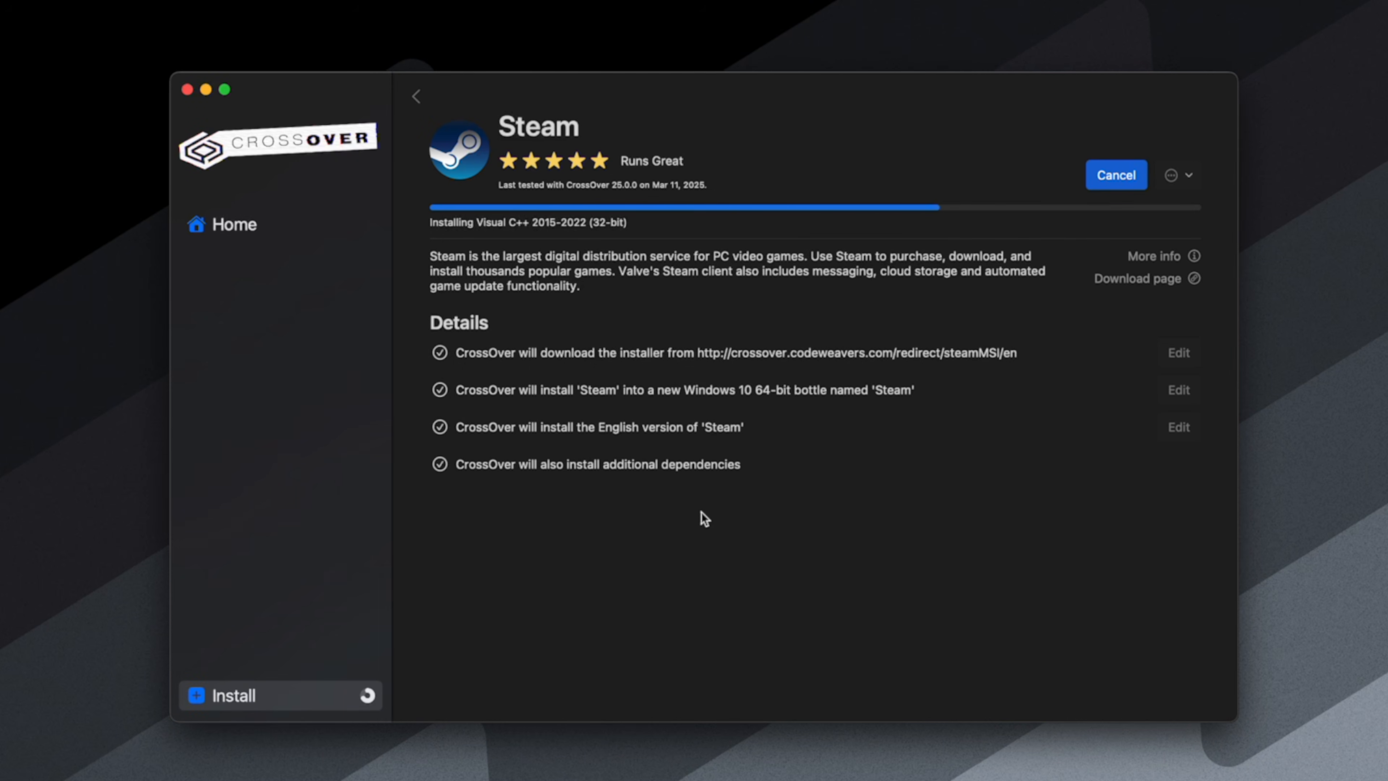
- Agree to the license terms and install both the x86 and x64 Microsoft Visual C++ 2015-2022 Redistributables
key(alt+a)
click(717, 491)
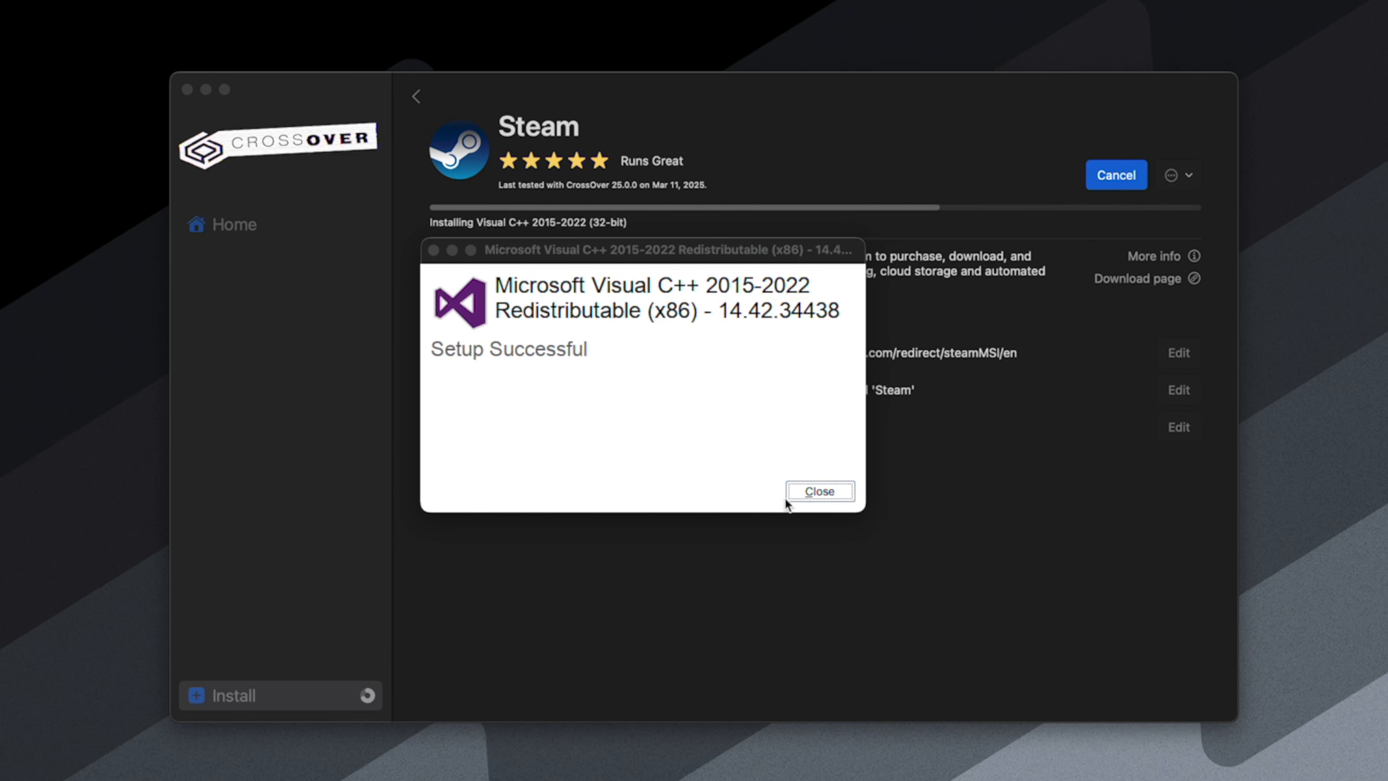
click(790, 495)
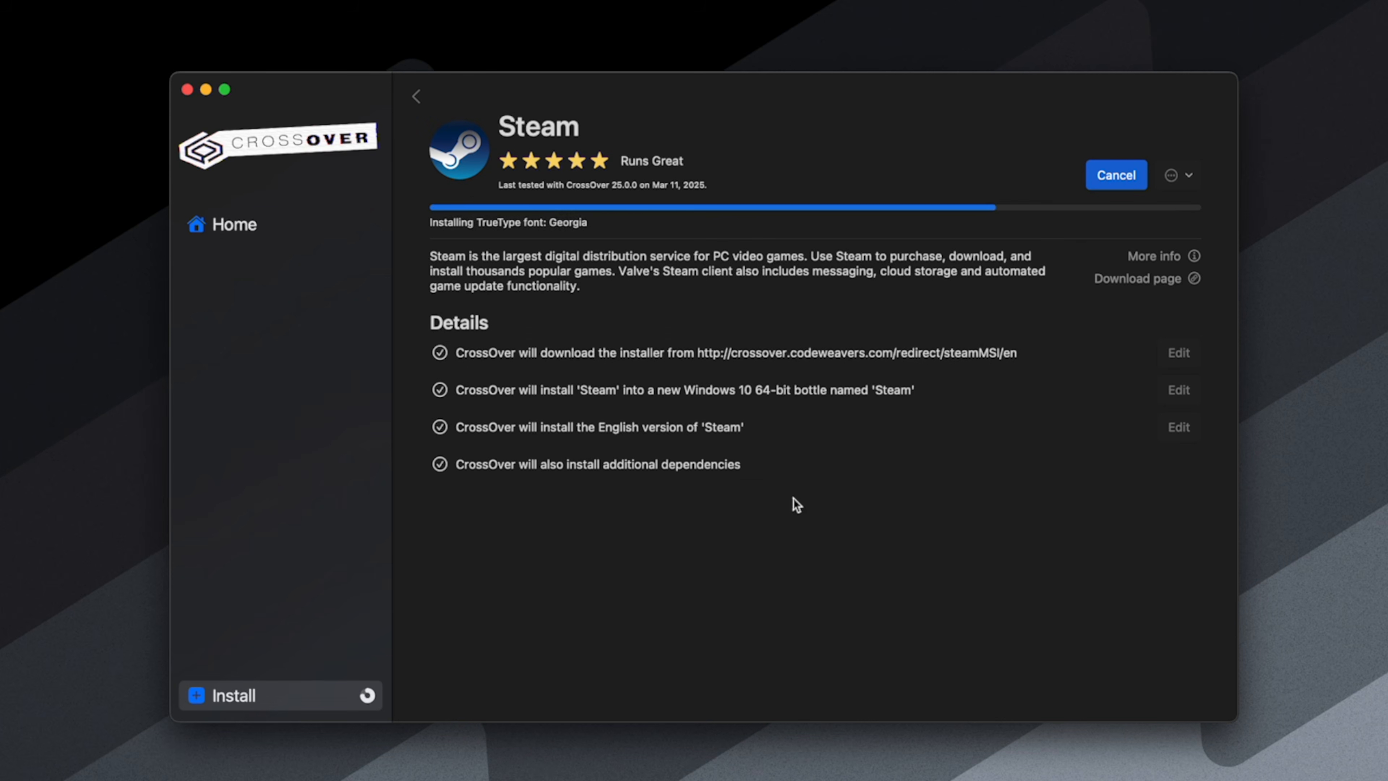
key(alt+a)
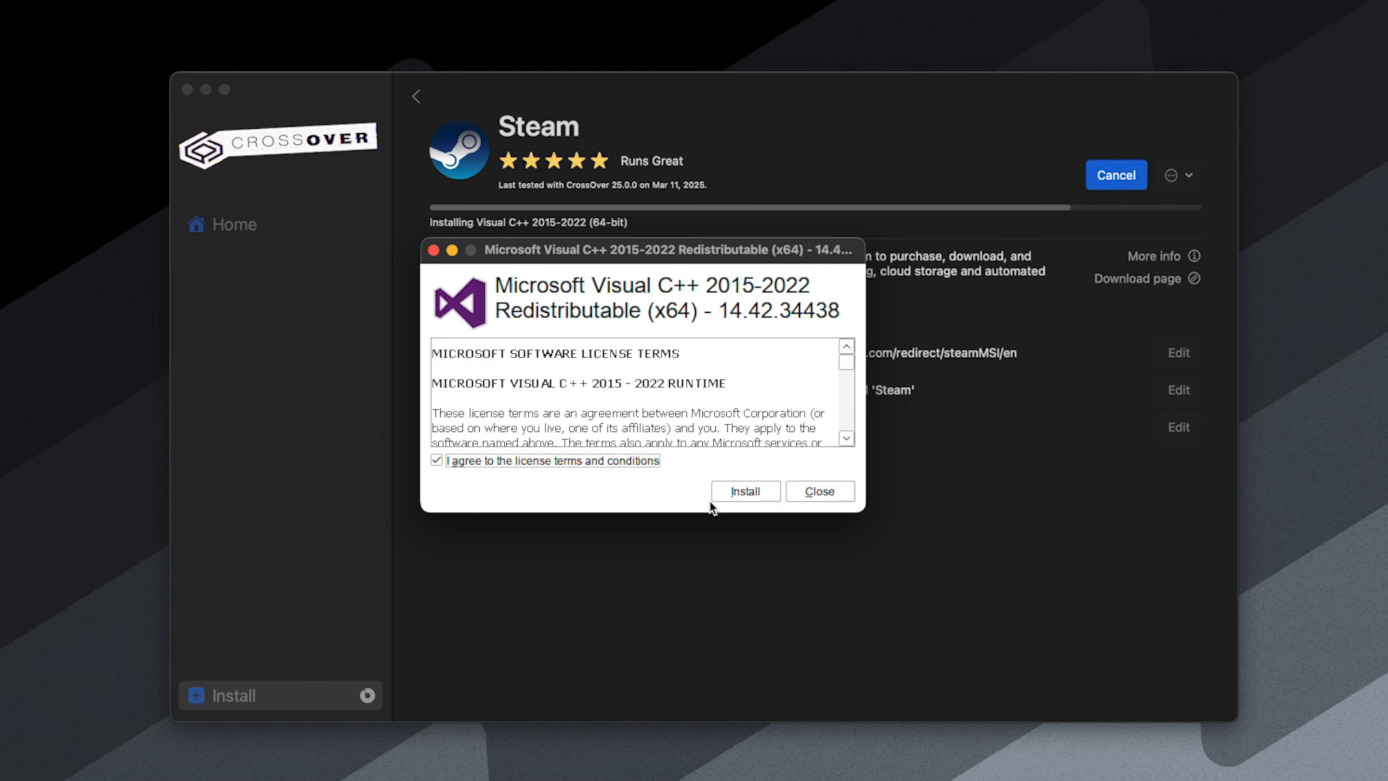
click(722, 492)
click(790, 493)
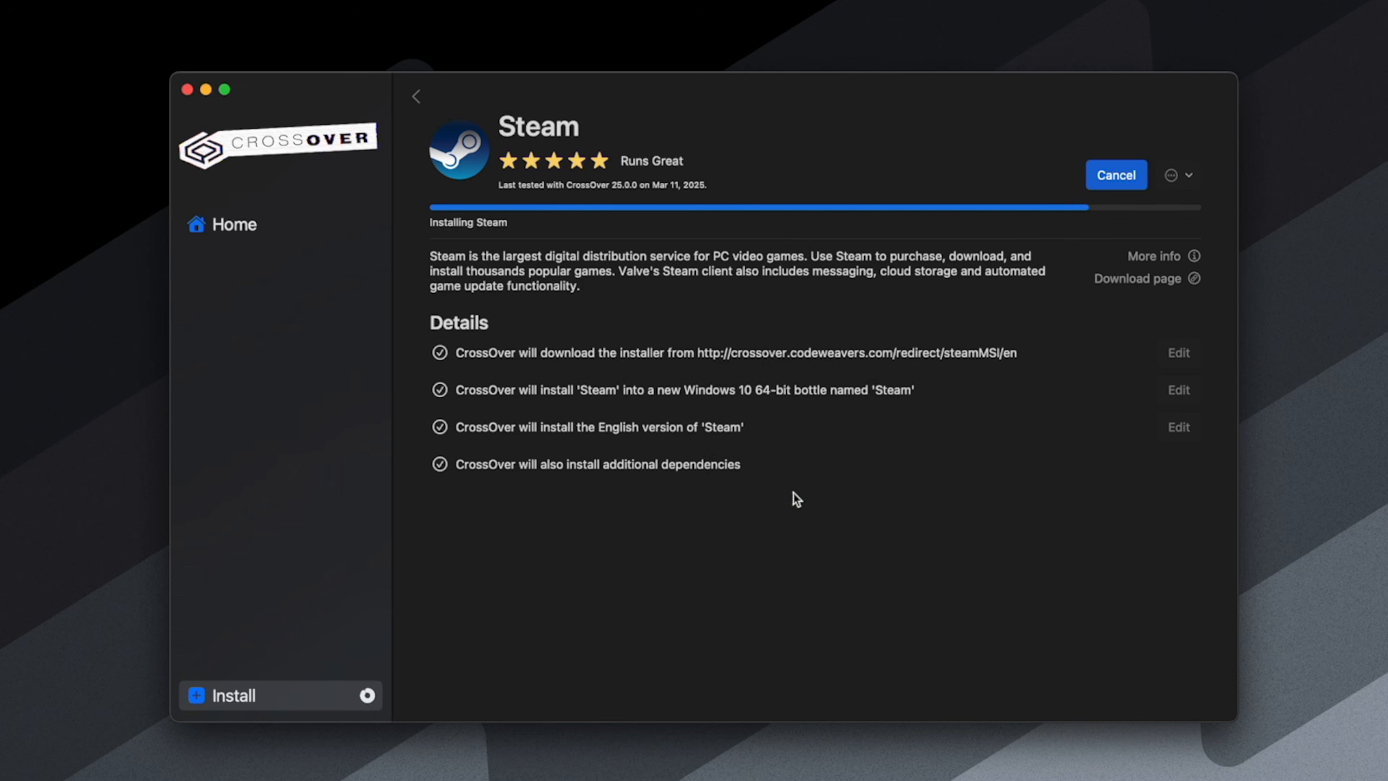
- Complete Steam Setup with English as the language and the Run Steam option enabled
click(754, 537)
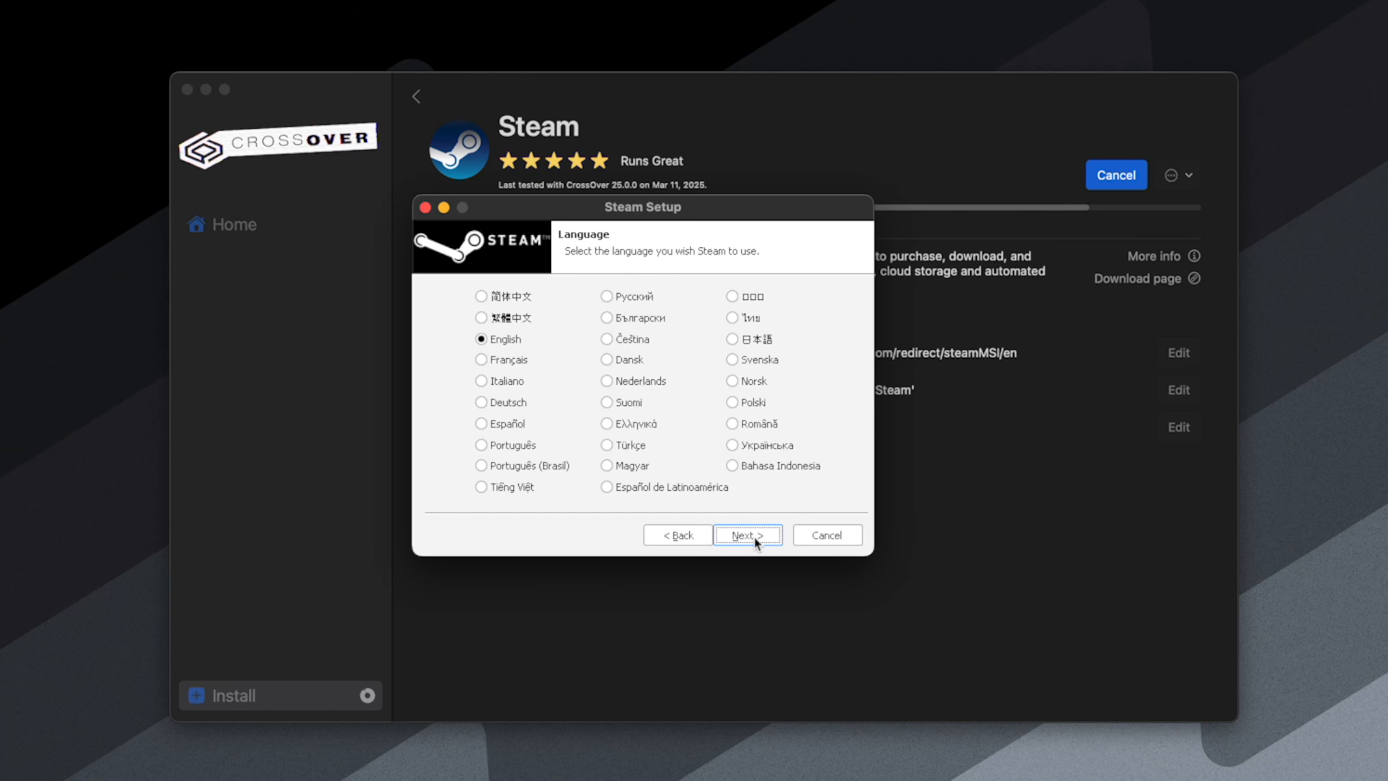
click(755, 536)
click(755, 537)
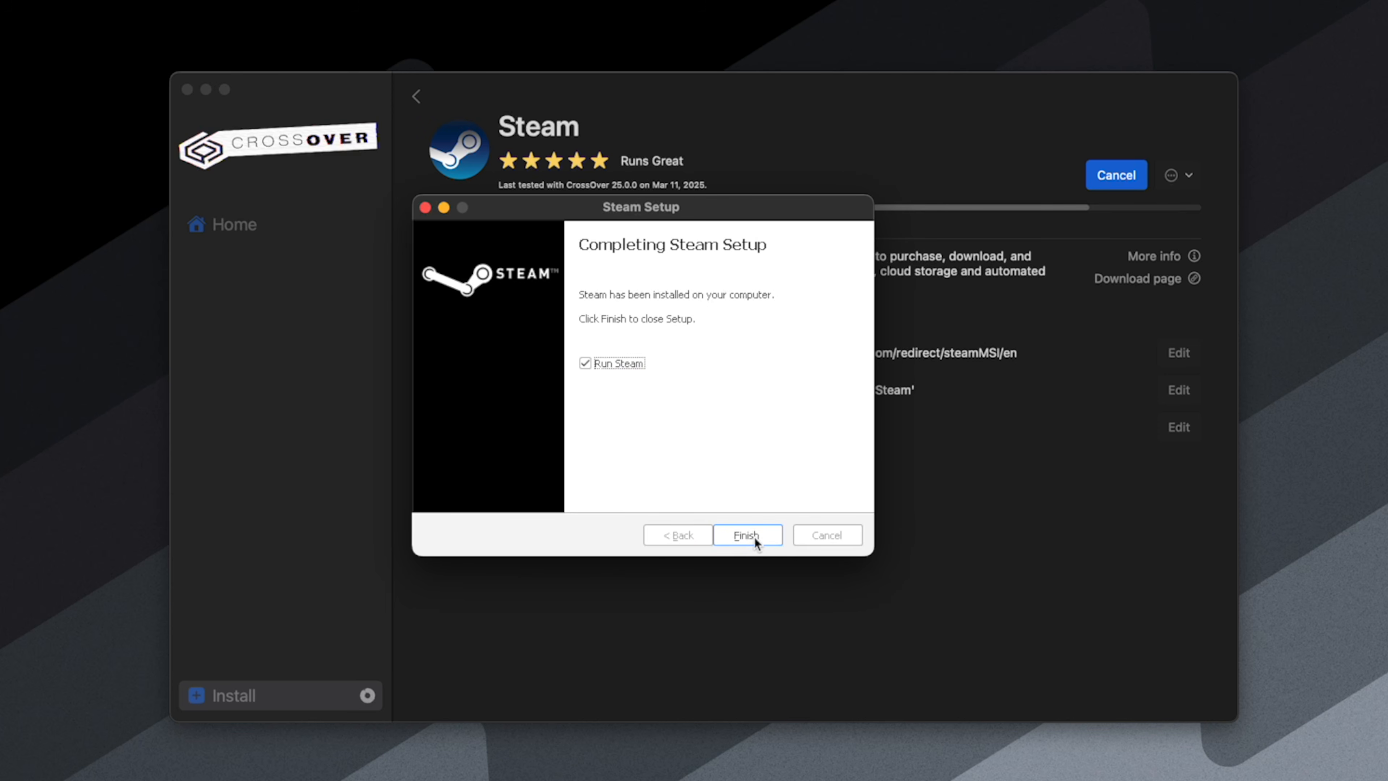
click(729, 539)
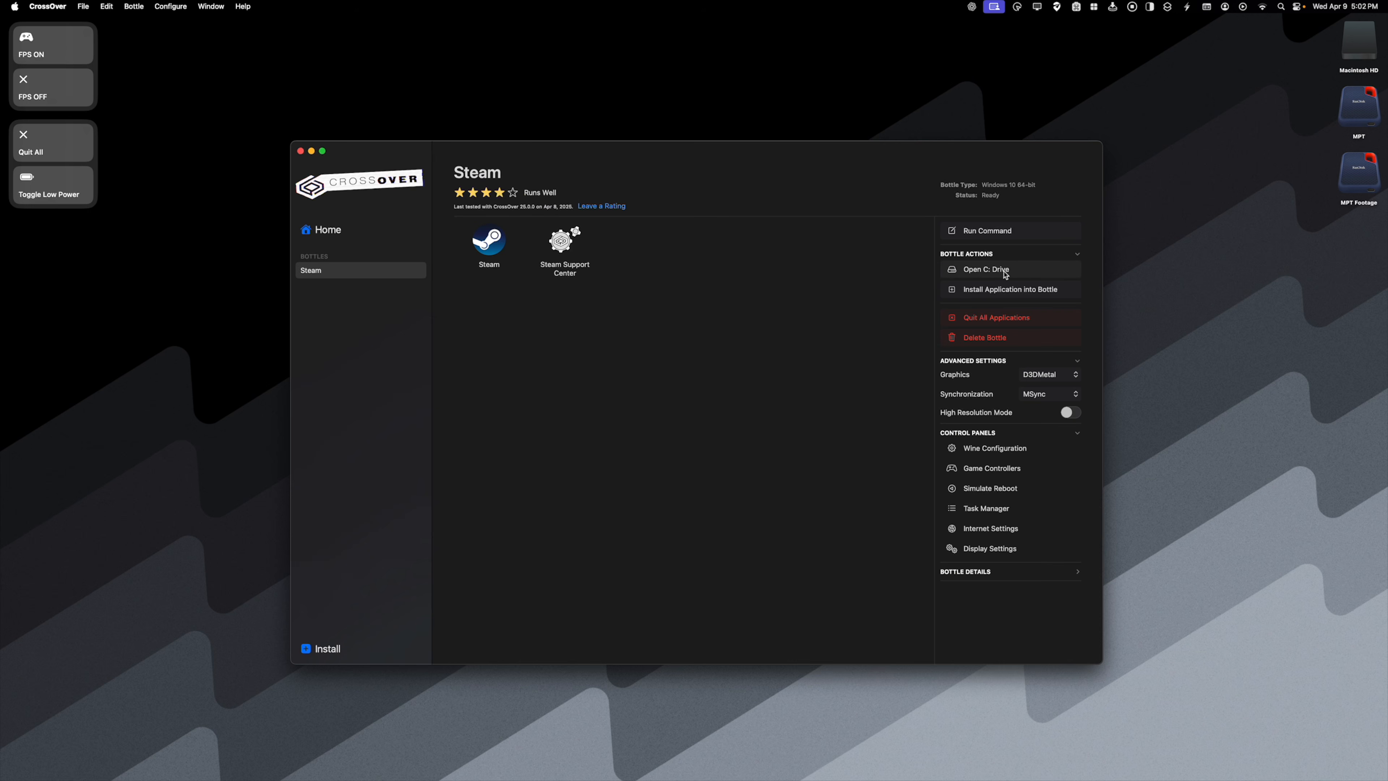
- Open the Steam bottle's C: drive, show Finder's path bar and go to the parent Steam bottle folder
click(1018, 273)
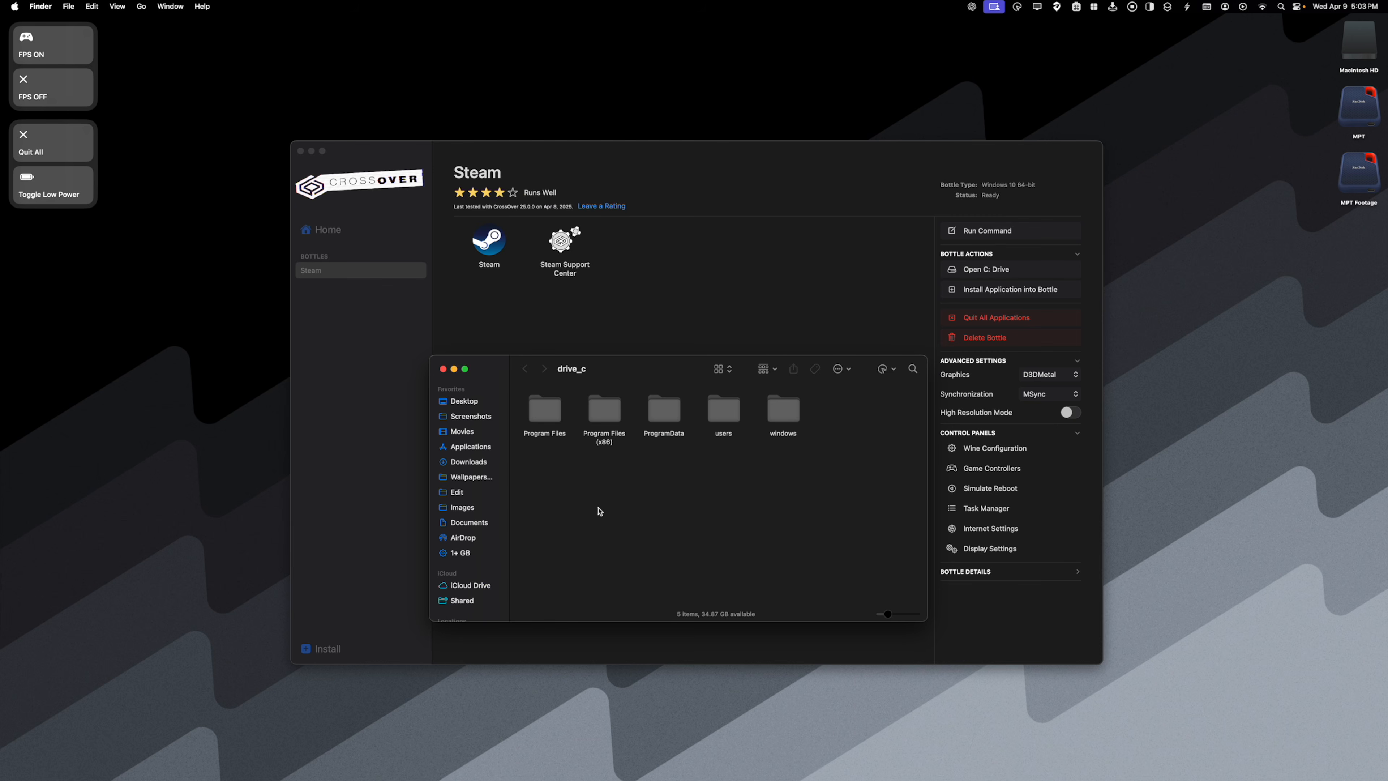
click(119, 7)
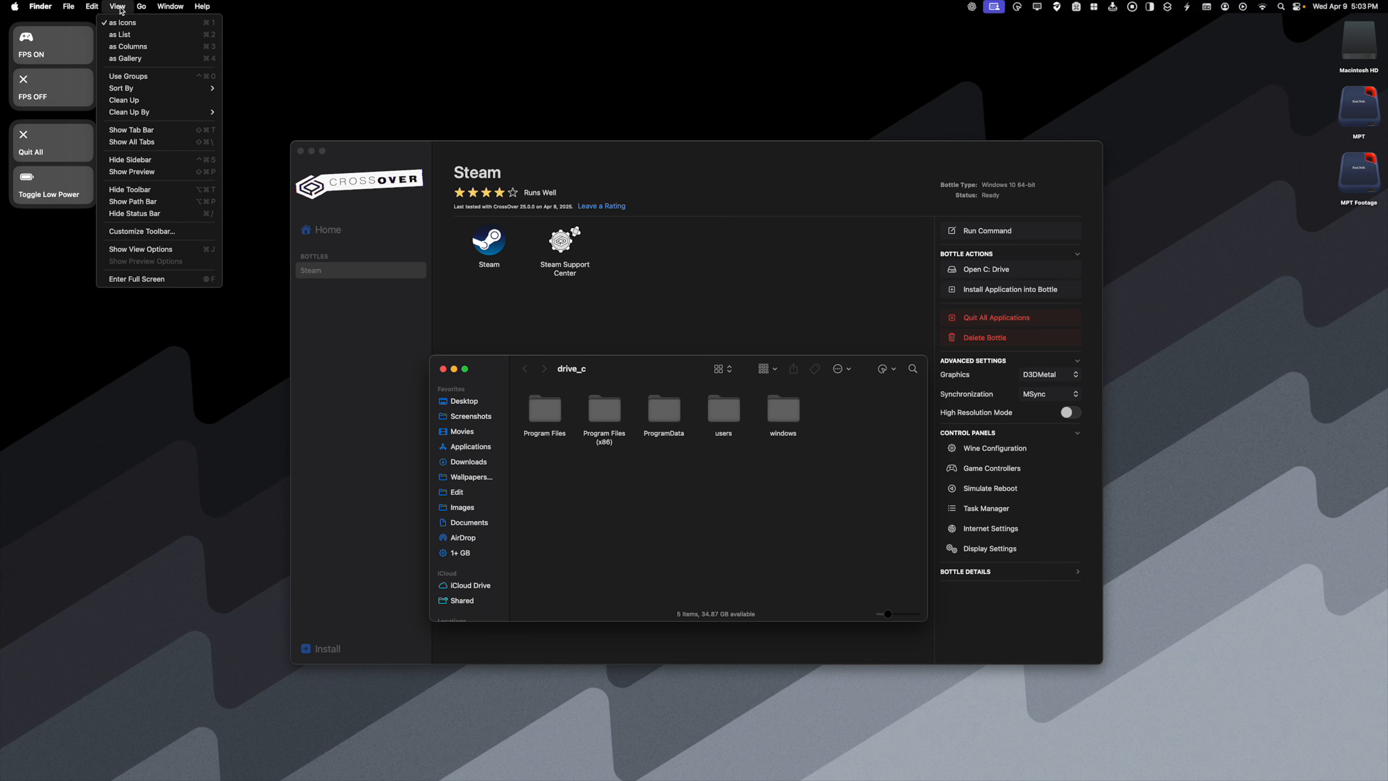
click(142, 202)
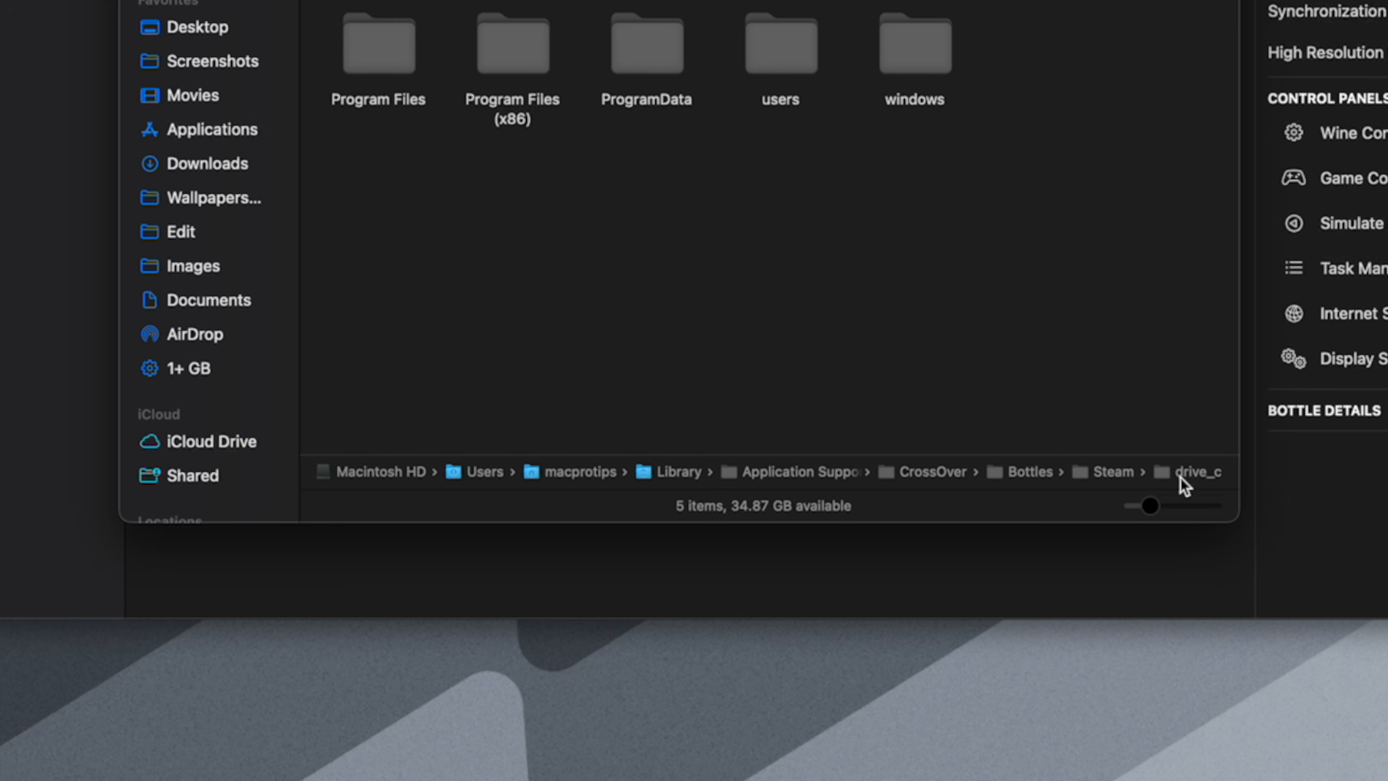
double_click(1114, 476)
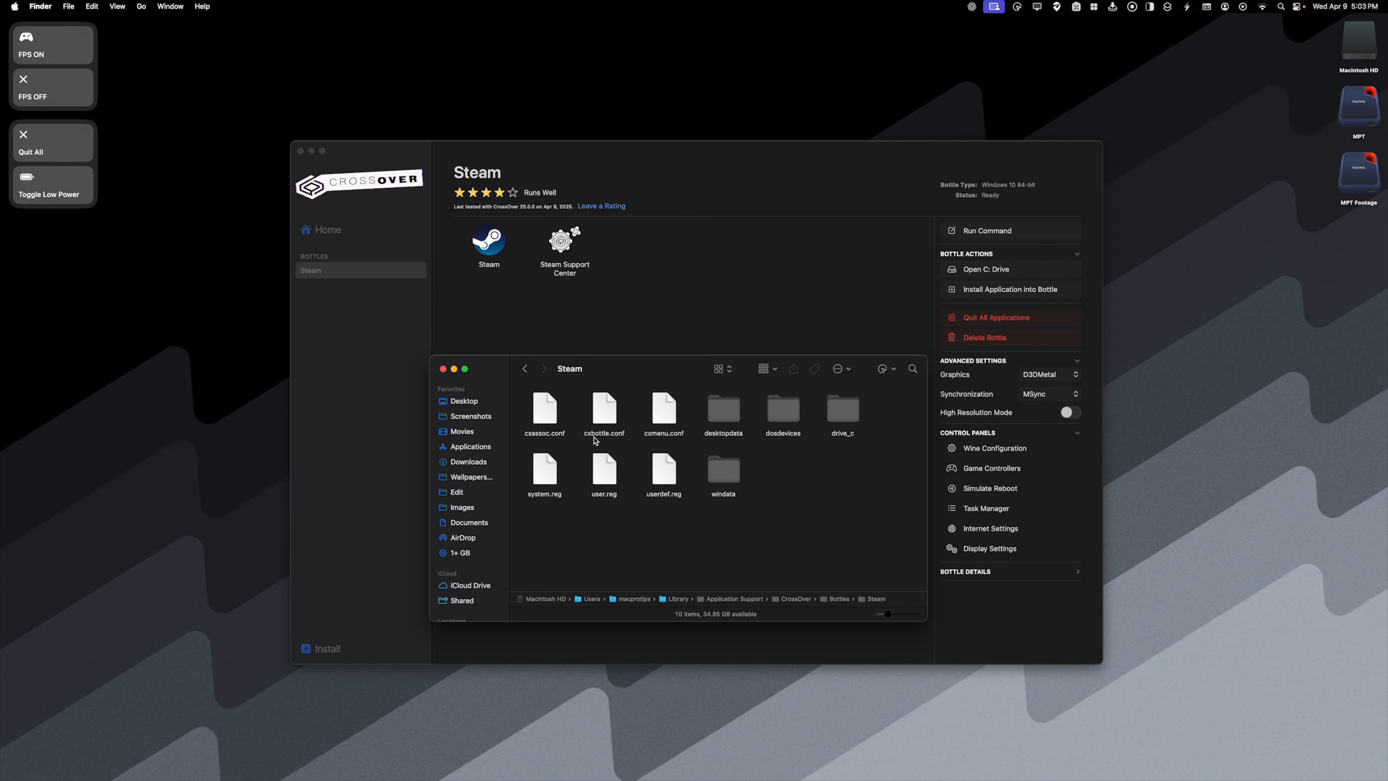
- Open the cxbottle.conf file from the Steam bottle folder in TextEdit
right_click(610, 415)
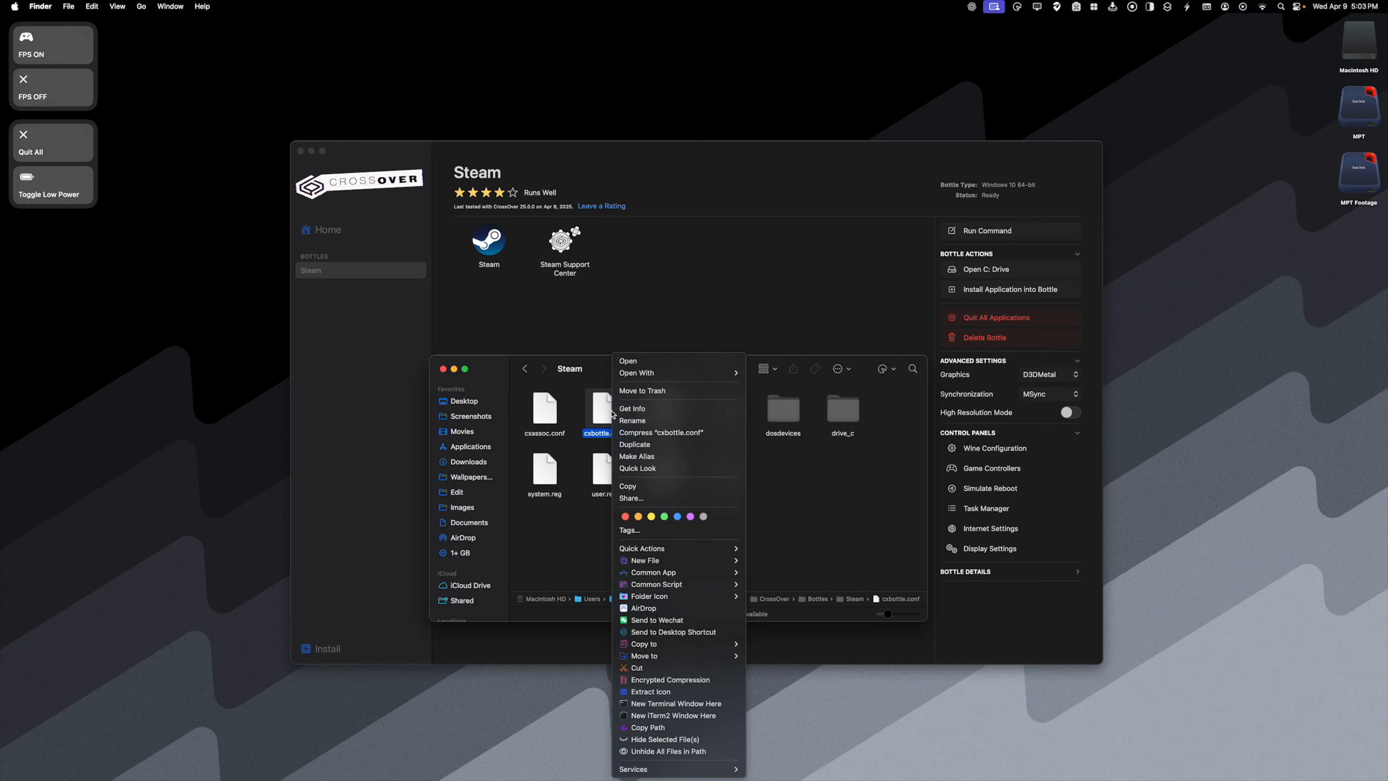
mouse_move(639, 380)
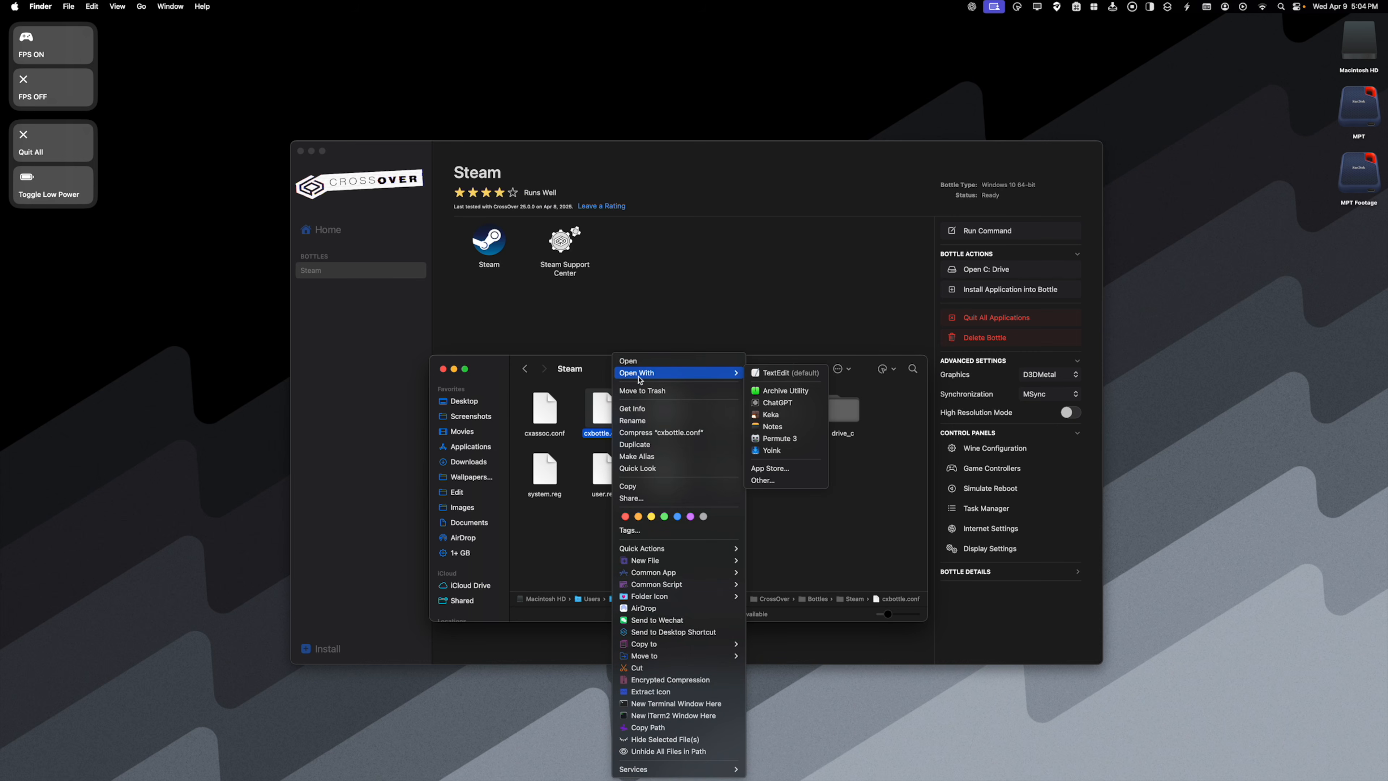
click(791, 373)
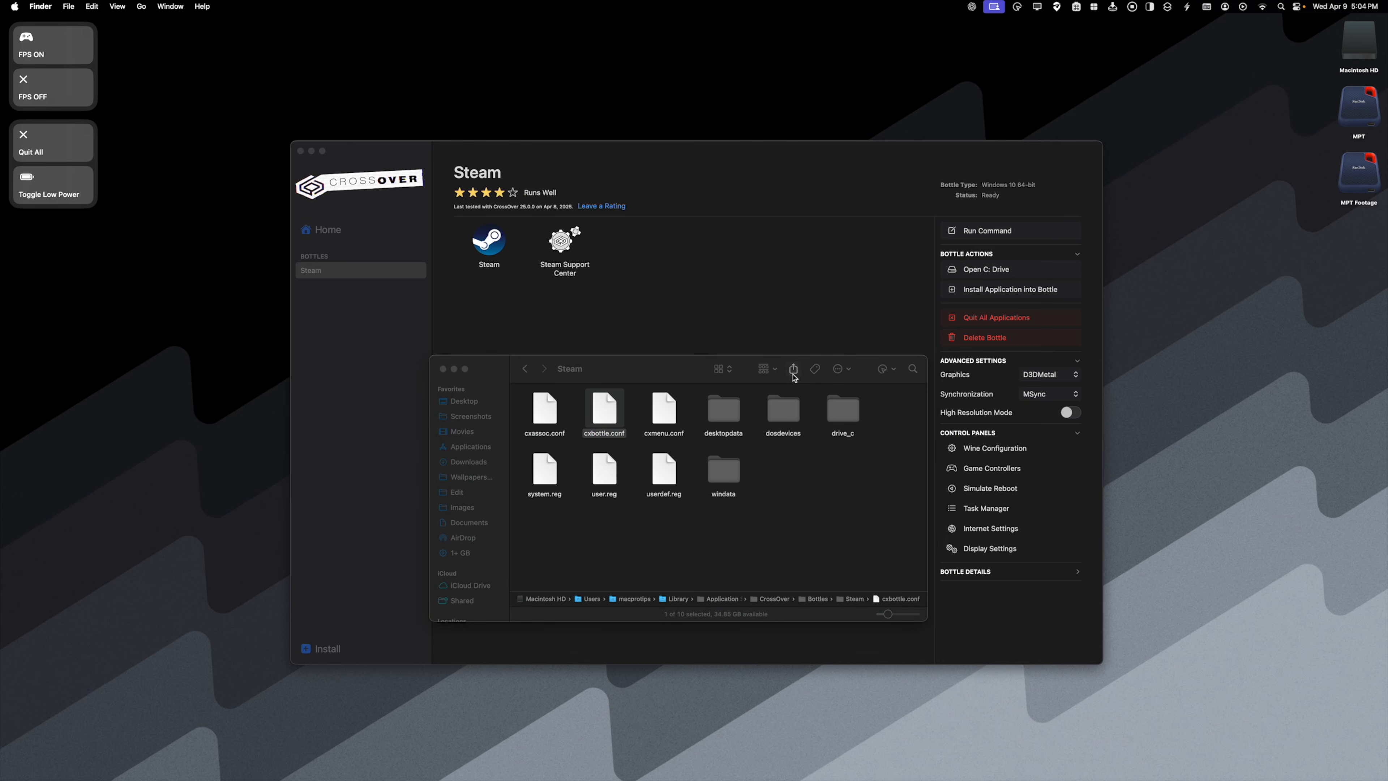
- Add the line "/bin/launchctl setenv MTL_HUD_ENABLED 1" below "WINEMSYNC" in the EnvironmentVariables section of cxbottle.conf
scroll(348, 284, down, 15)
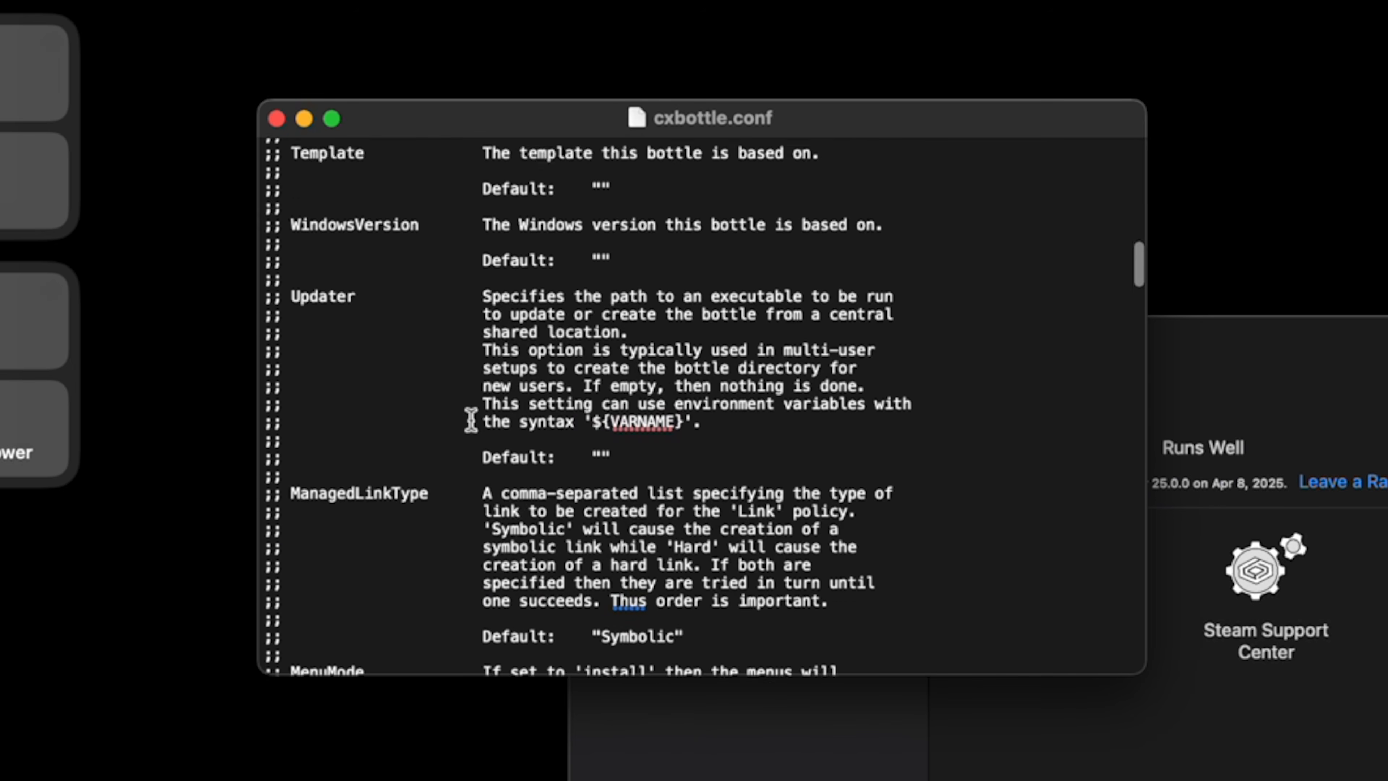
scroll(471, 420, down, 20)
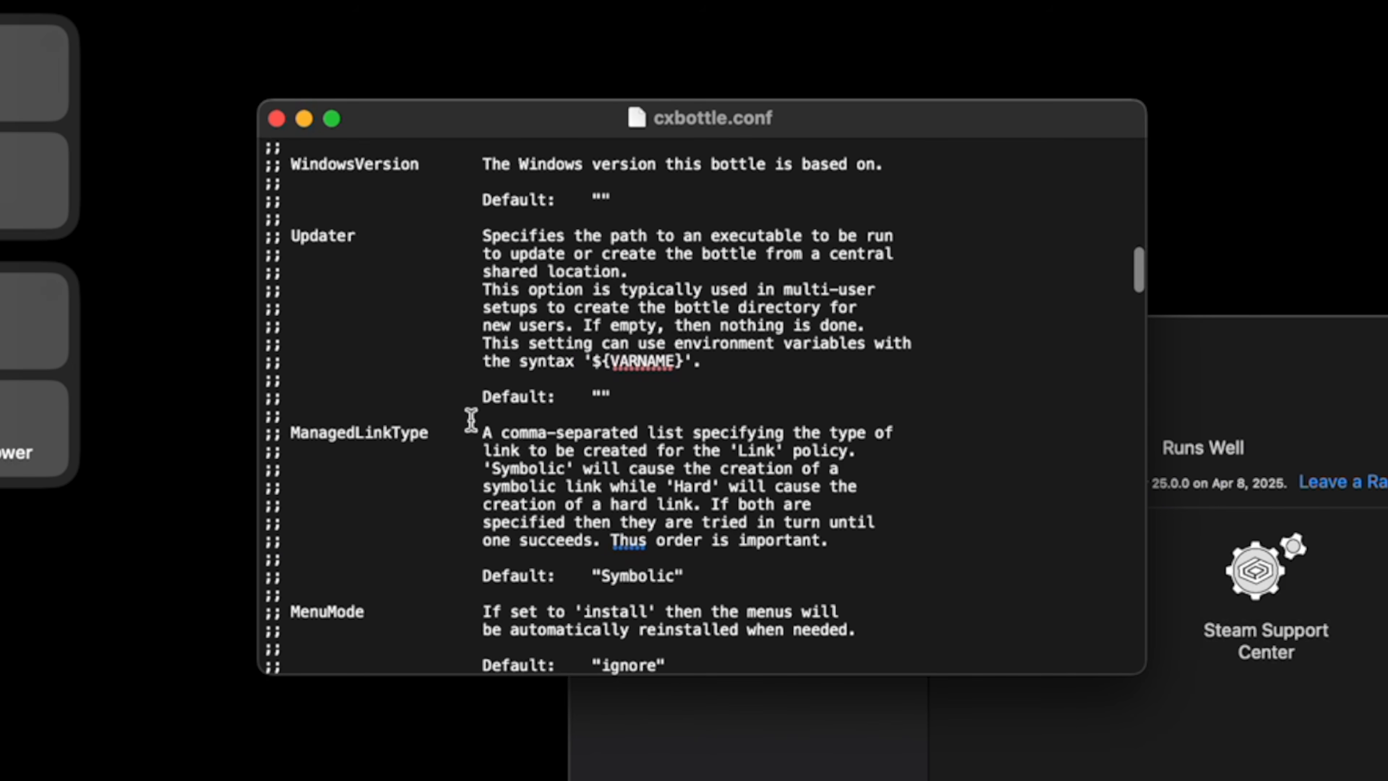
scroll(471, 420, down, 20)
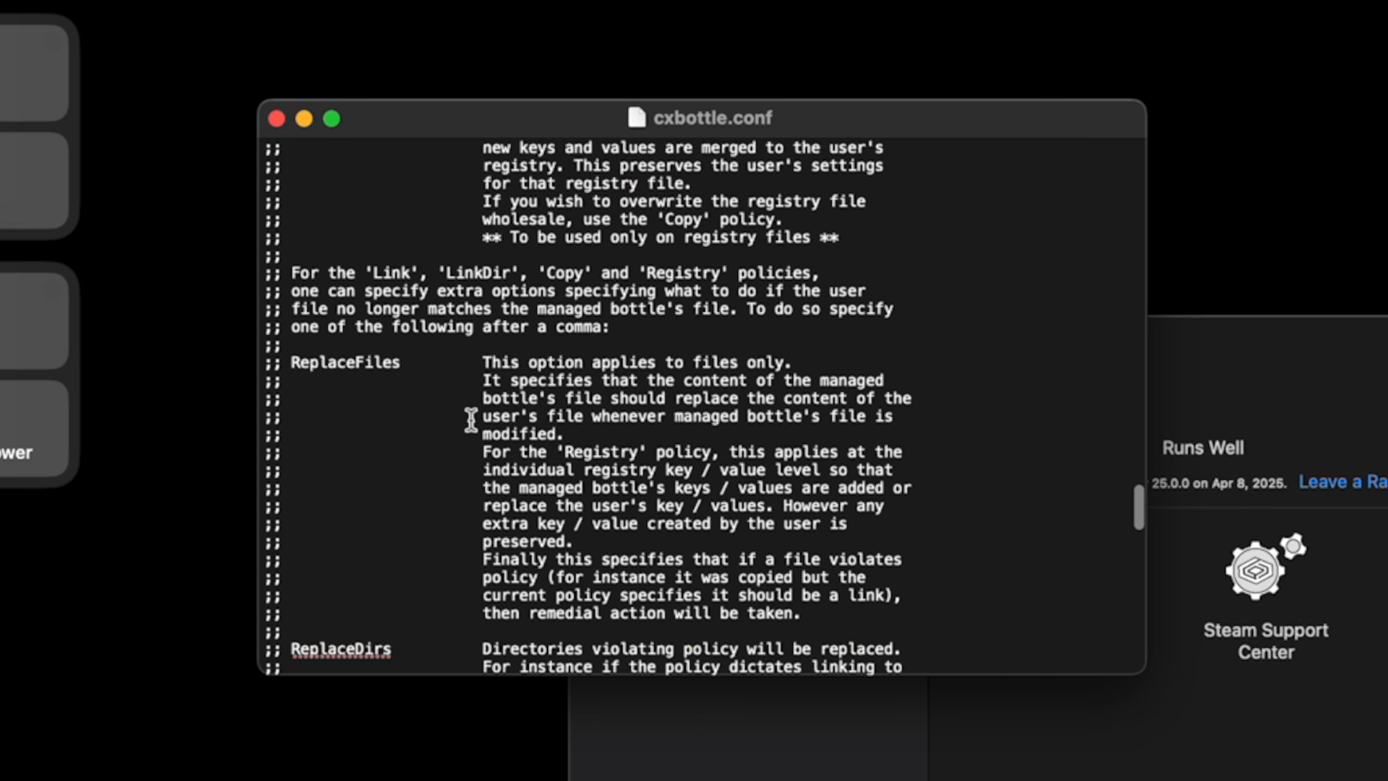
click(558, 657)
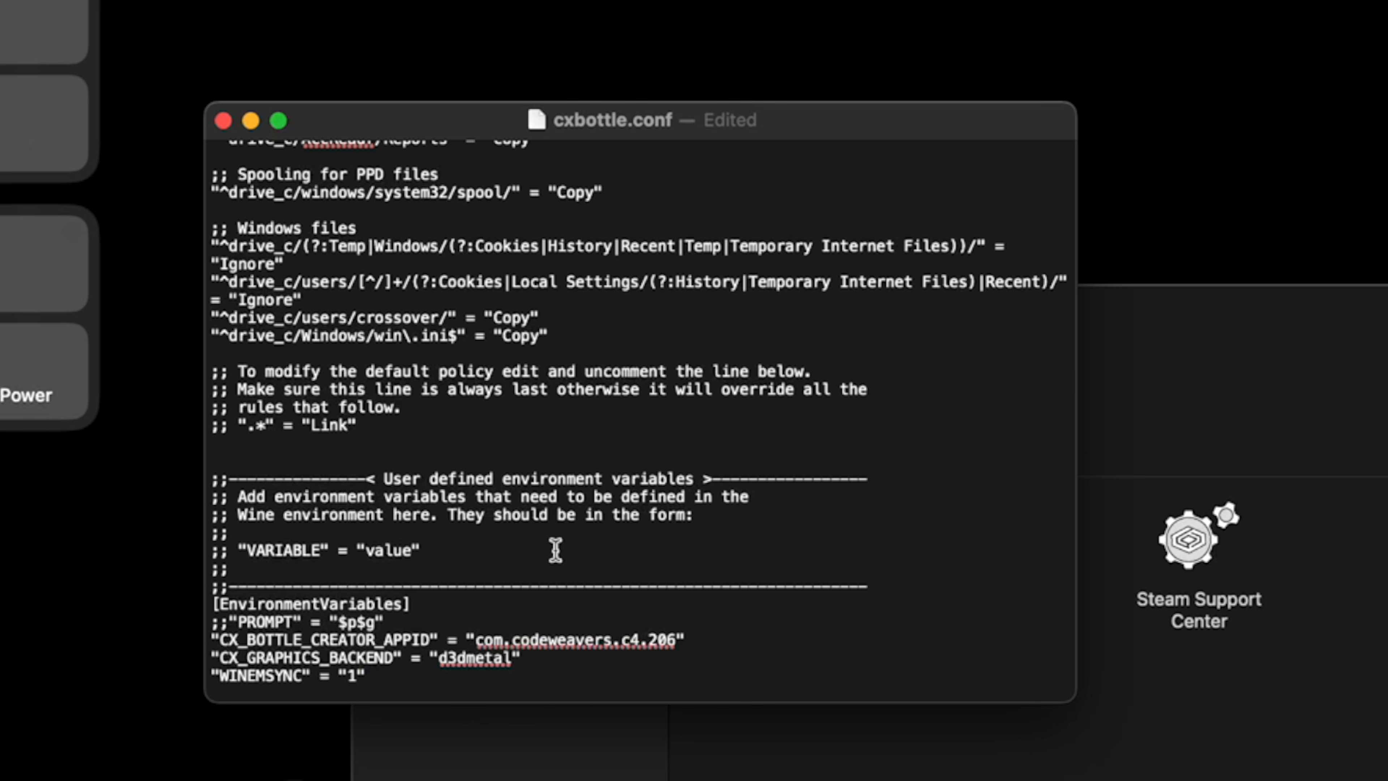
key(Return)
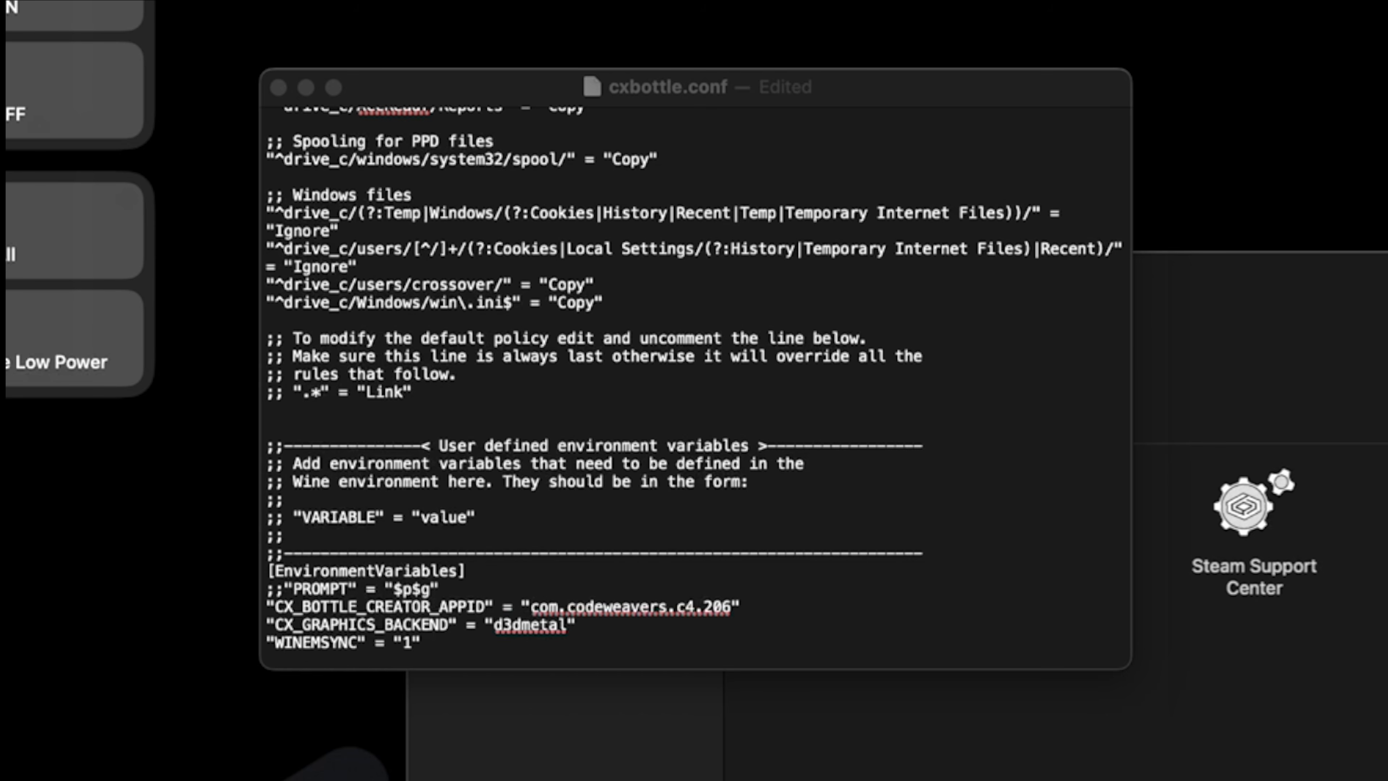
click(540, 644)
key(Return)
text(/bin/launchctl setenv MTL_HUD_ENABLED 1)
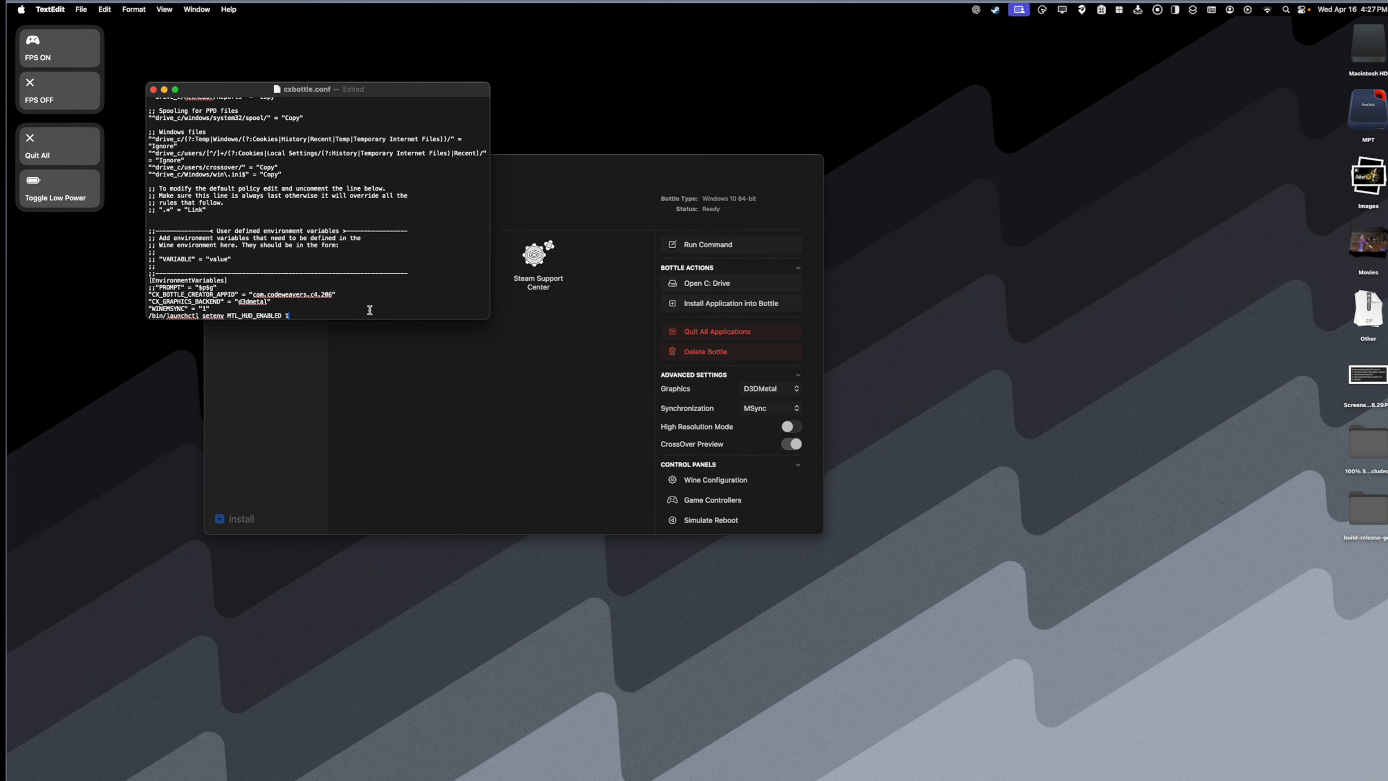
- Save the edited cxbottle.conf file and close it
click(81, 10)
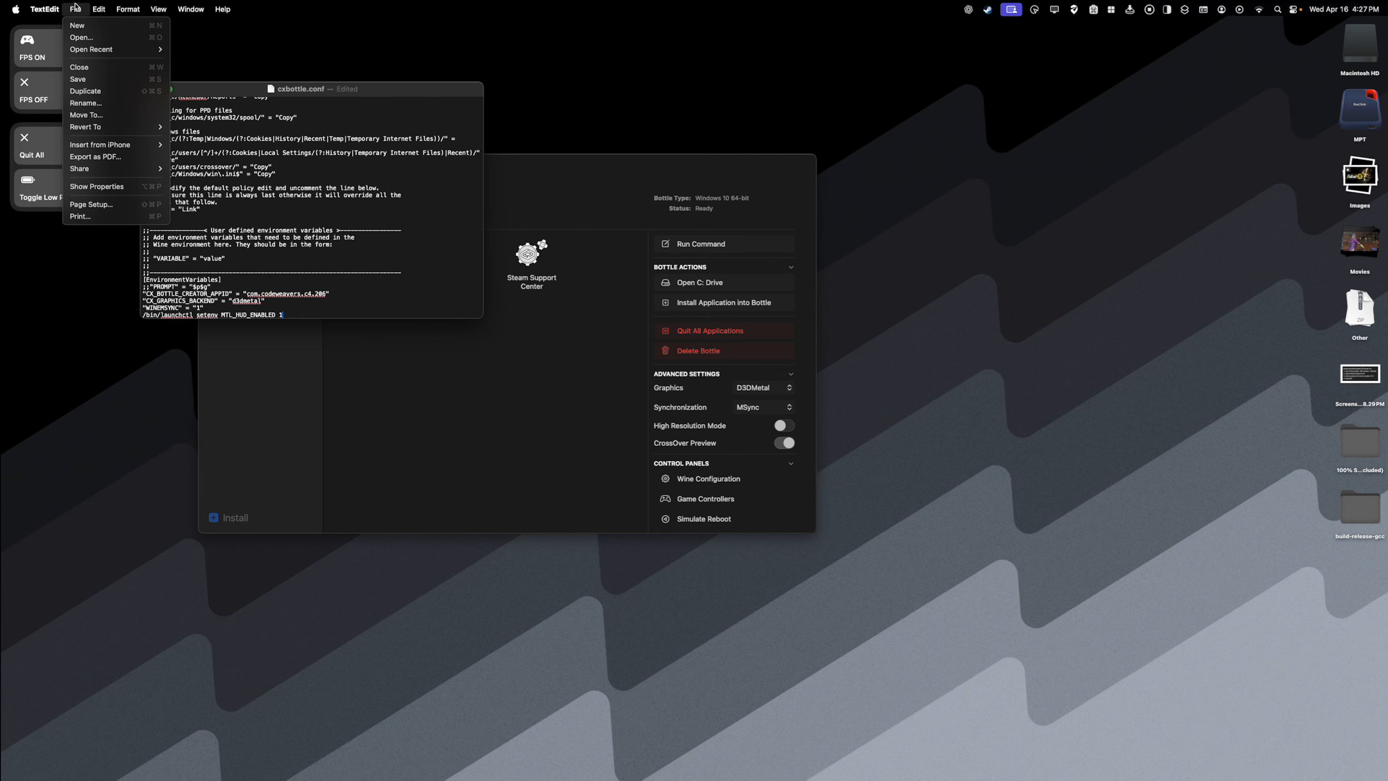
click(80, 79)
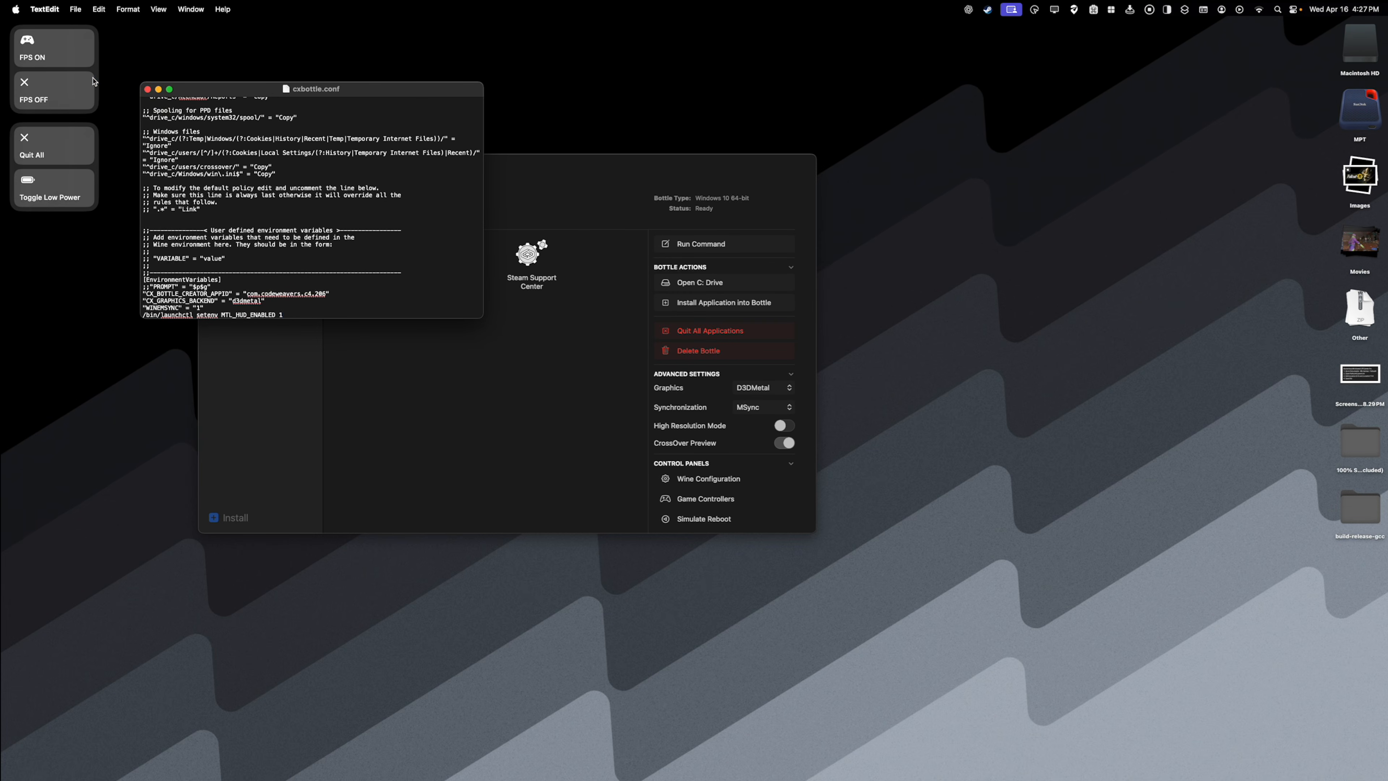
click(147, 88)
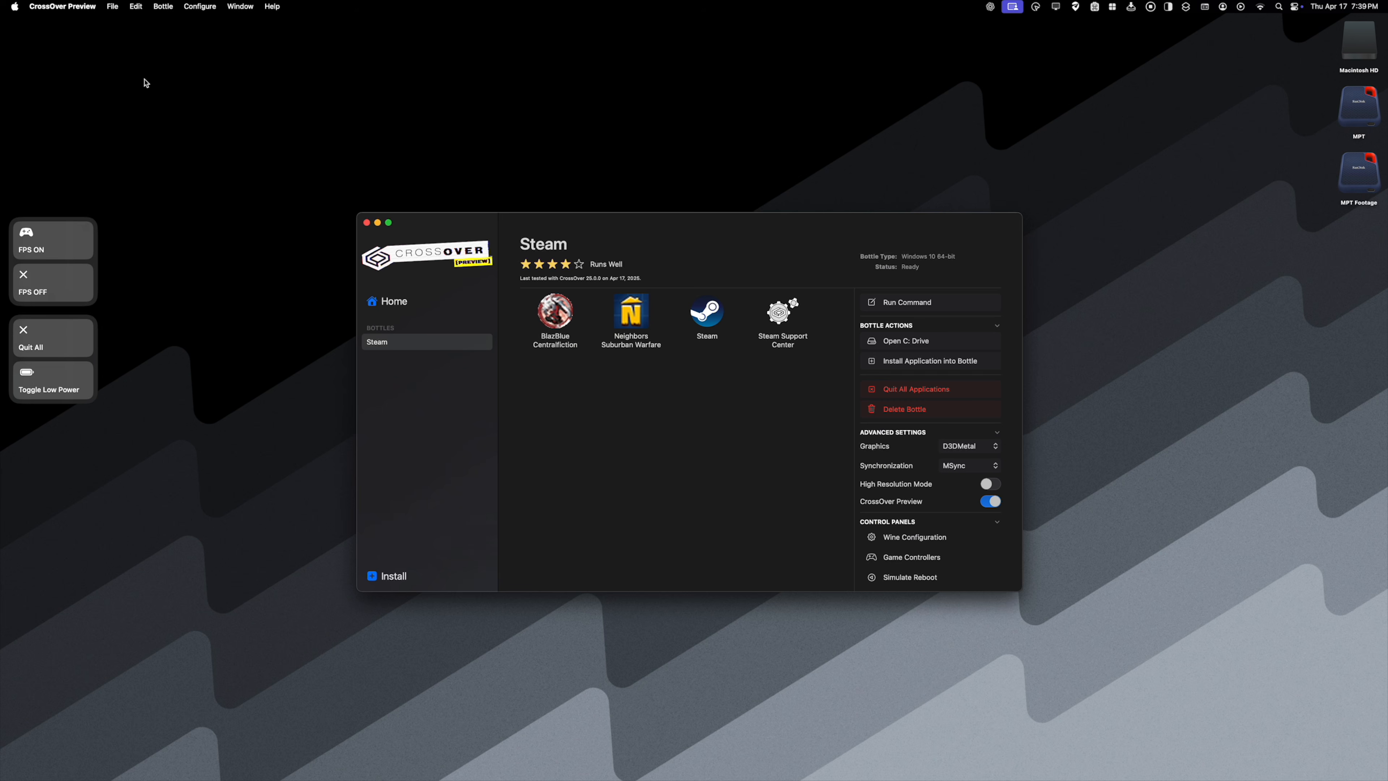
- Leave CrossOver Preview, open Terminal and run "/bin/launchctl setenv MTL_HUD_ENABLED 1" to enable the Metal HUD
click(62, 6)
click(72, 131)
key(super+space)
text(term)
key(Return)
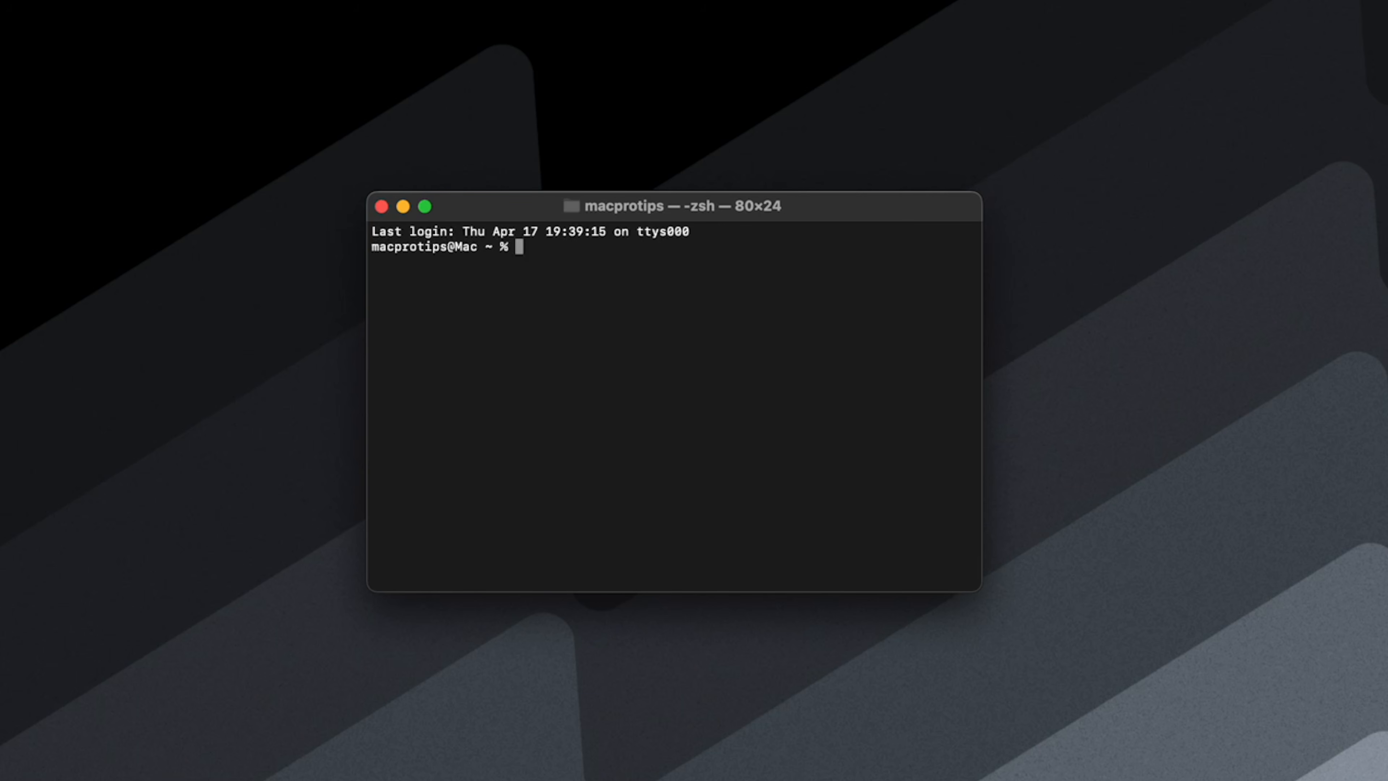
text(/bin/launchctl setenv MTL_HUD_ENABLED 1)
key(Return)
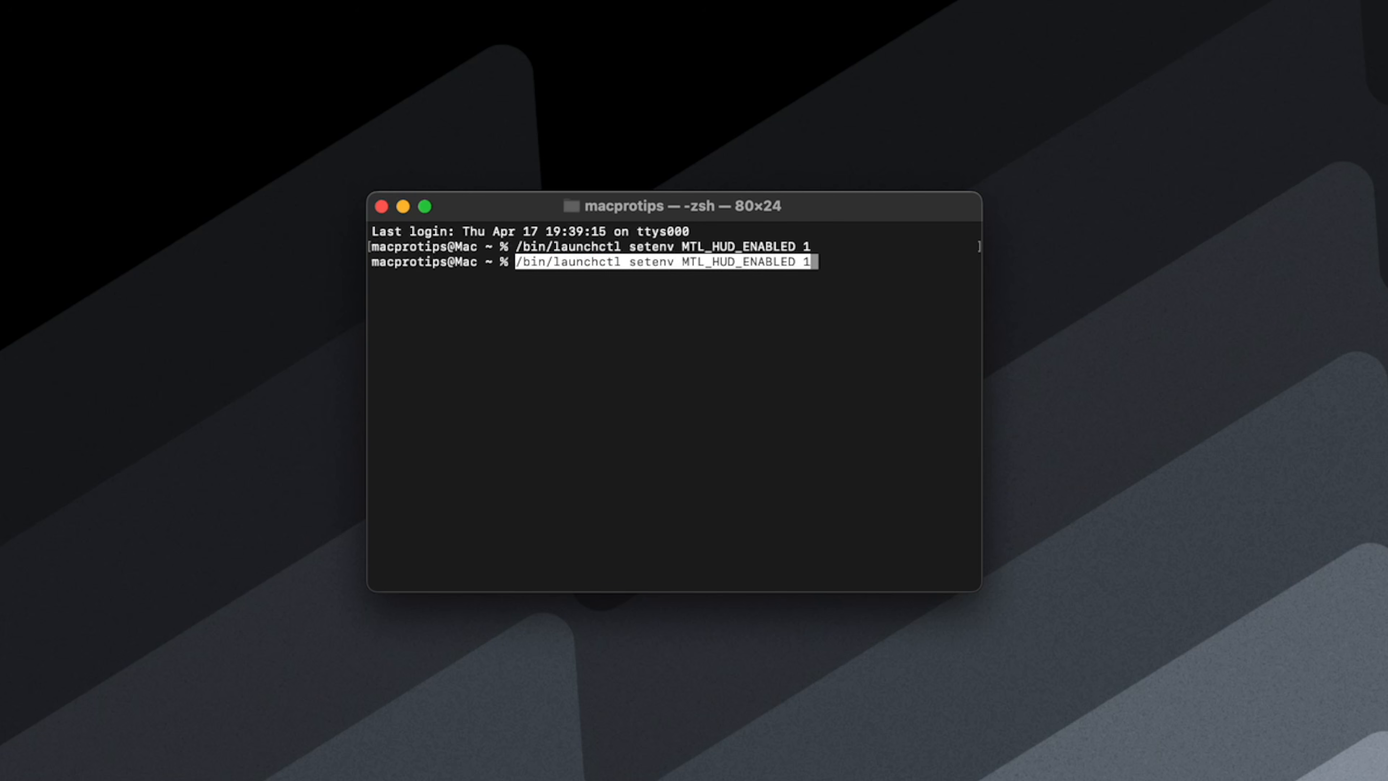
- Run "/bin/launchctl setenv MTL_HUD_ENABLED 0" in Terminal to disable the Metal HUD
key(BackSpace)
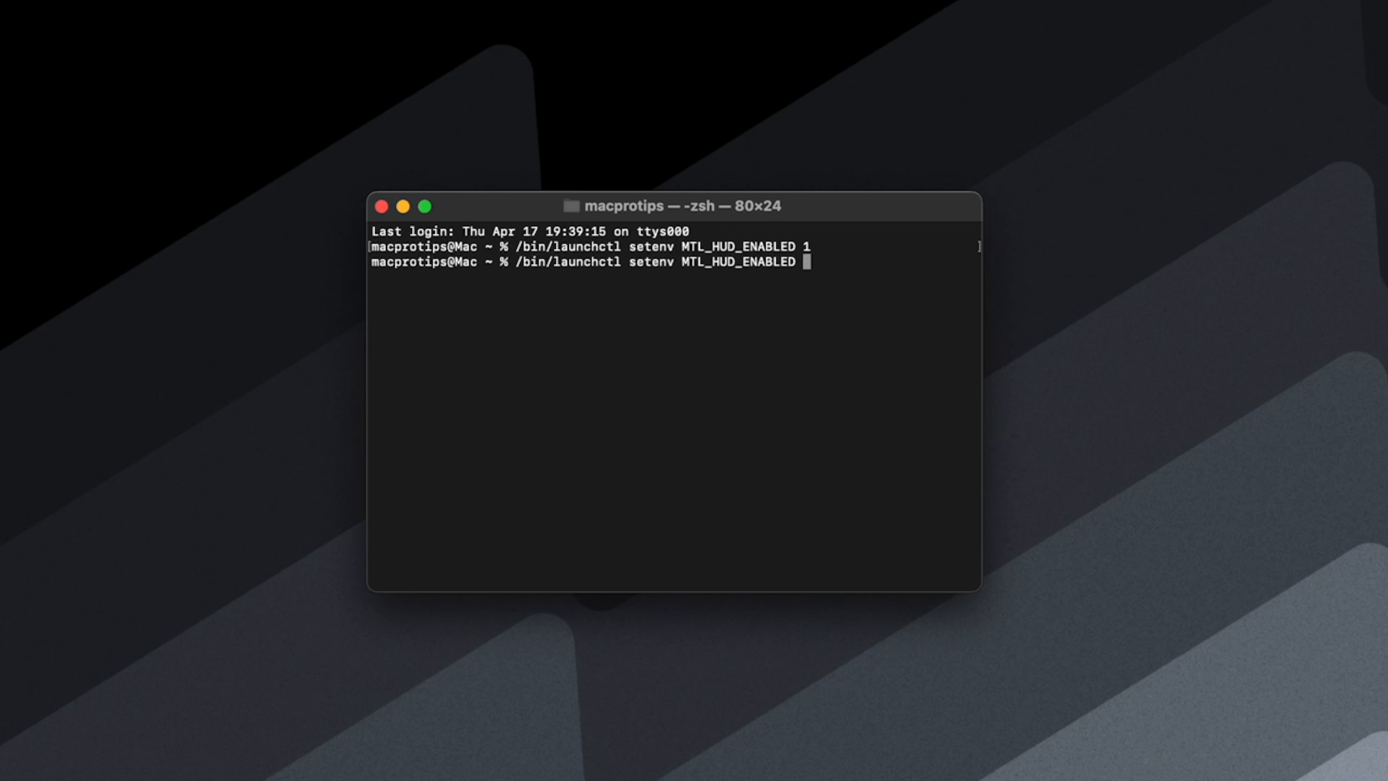
text(0)
key(Return)
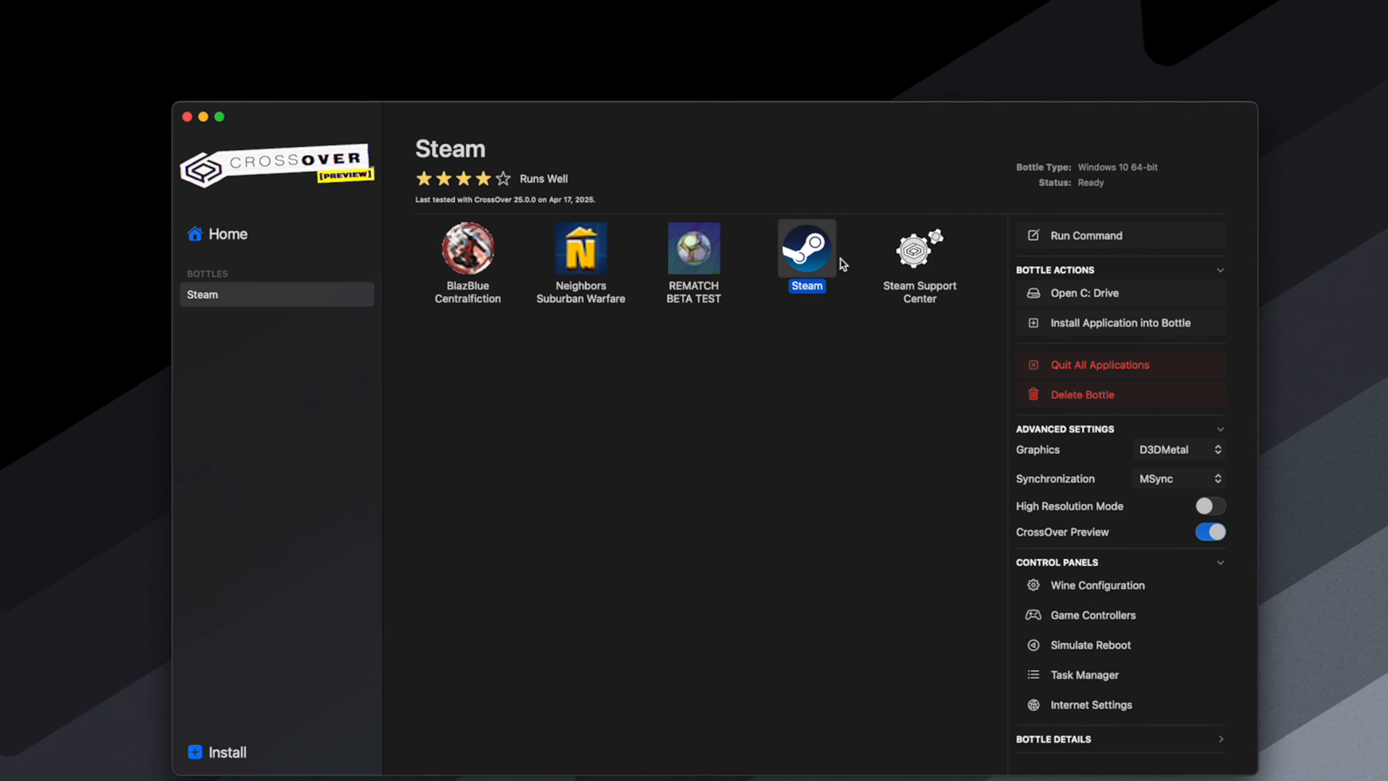
- Run Steam from the CrossOver bottle with options, adding the Metal Performance HUD environment variable MTL_HUD_ENABLED=1
right_click(755, 274)
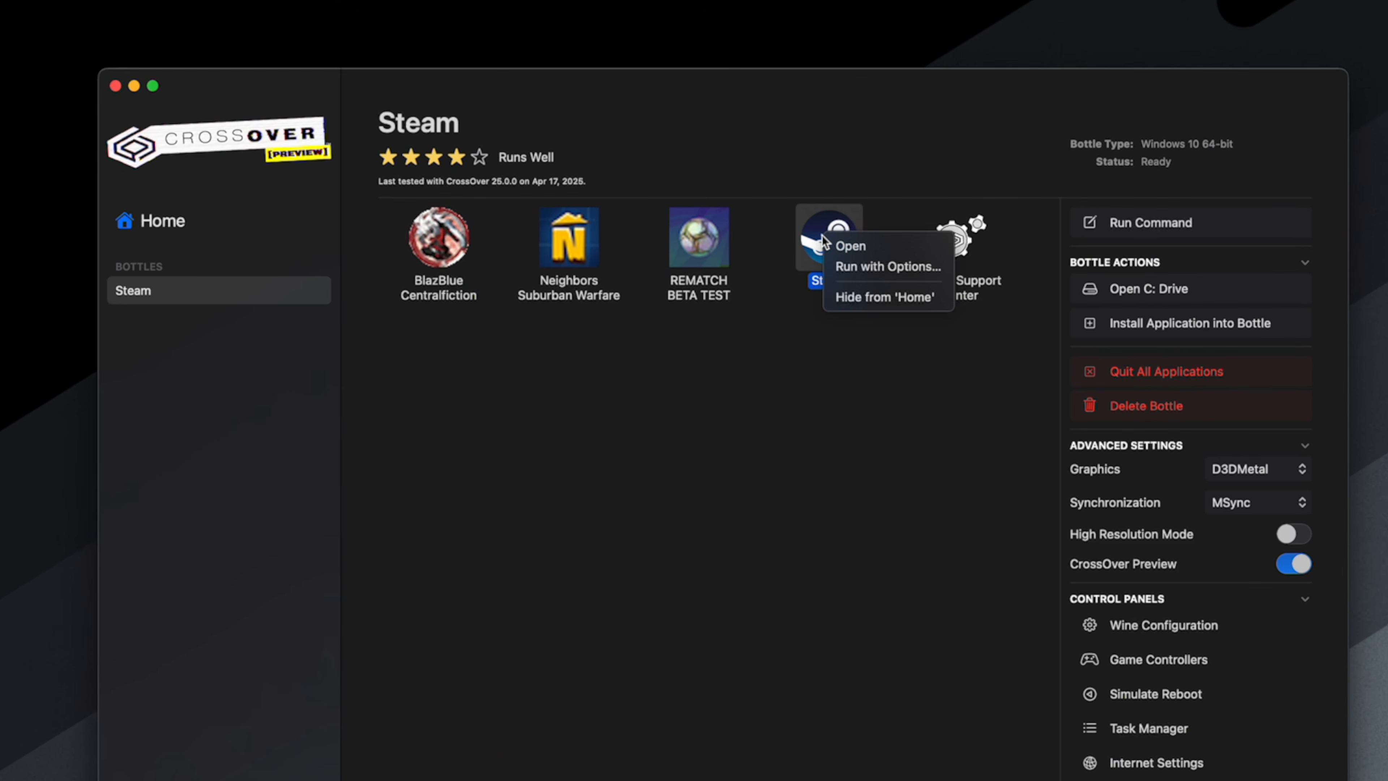
click(831, 264)
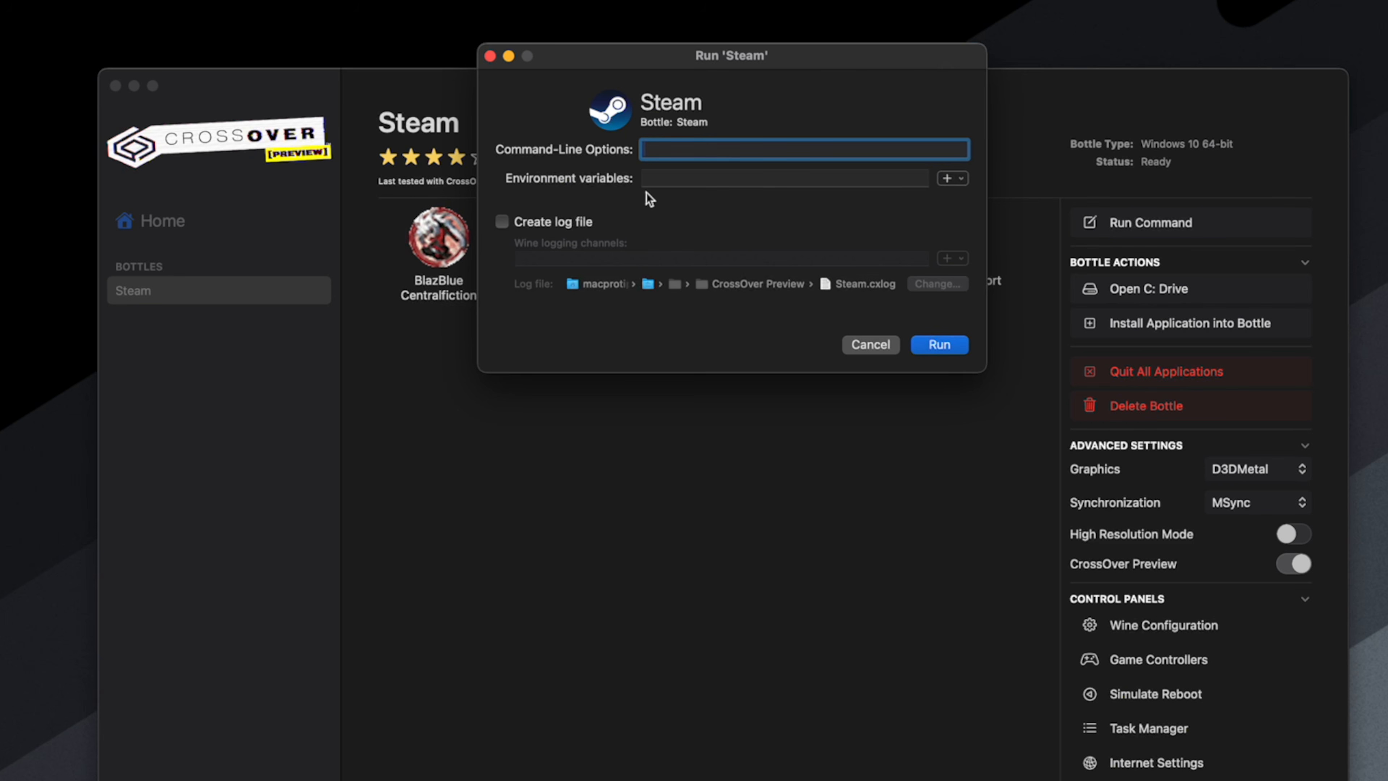
click(961, 182)
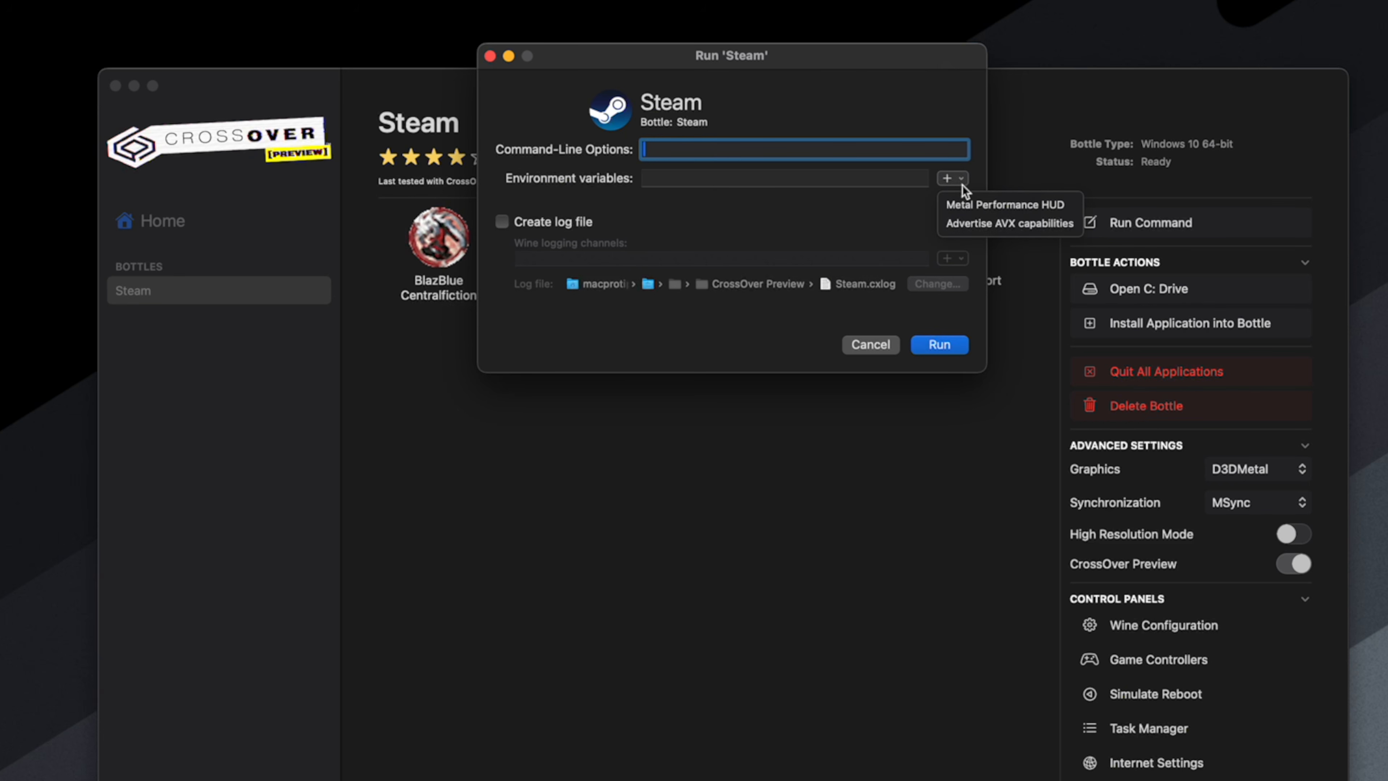
click(1041, 210)
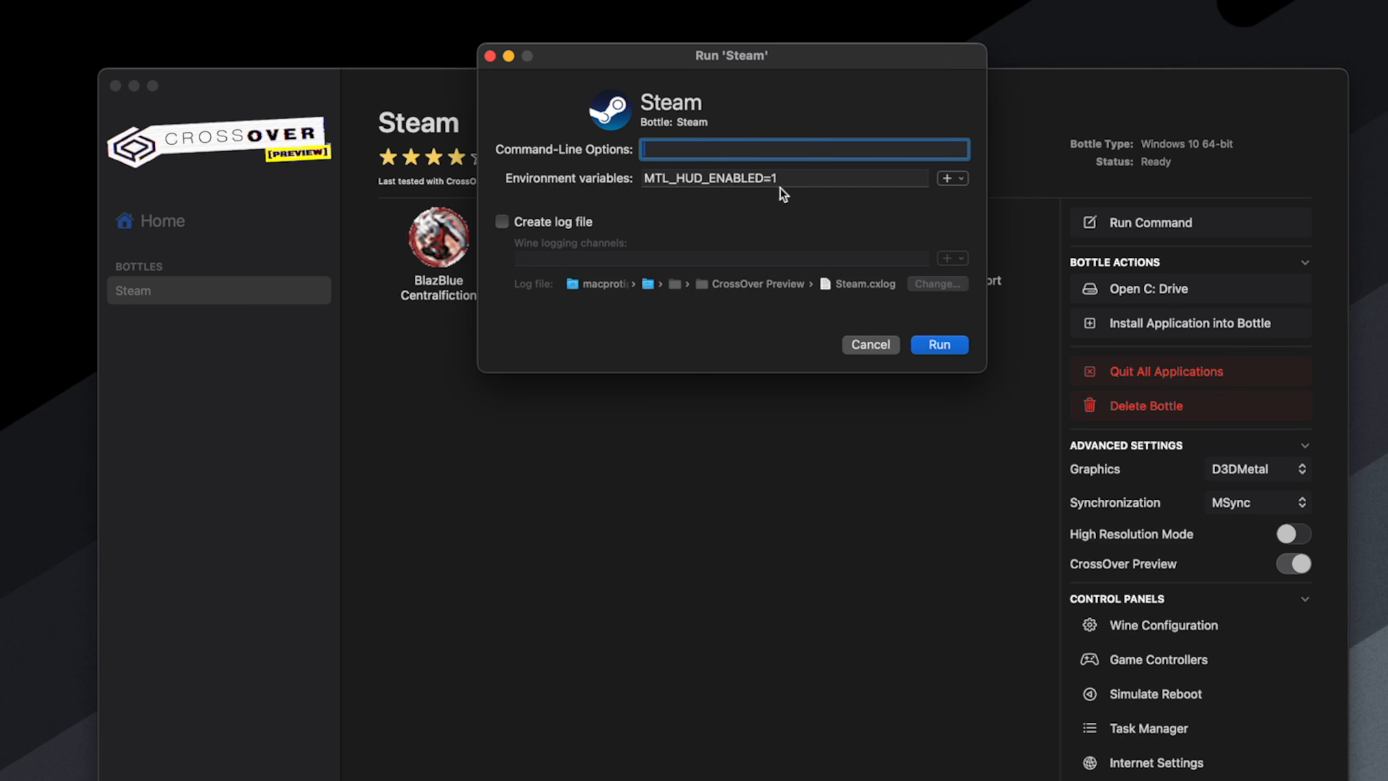
click(936, 353)
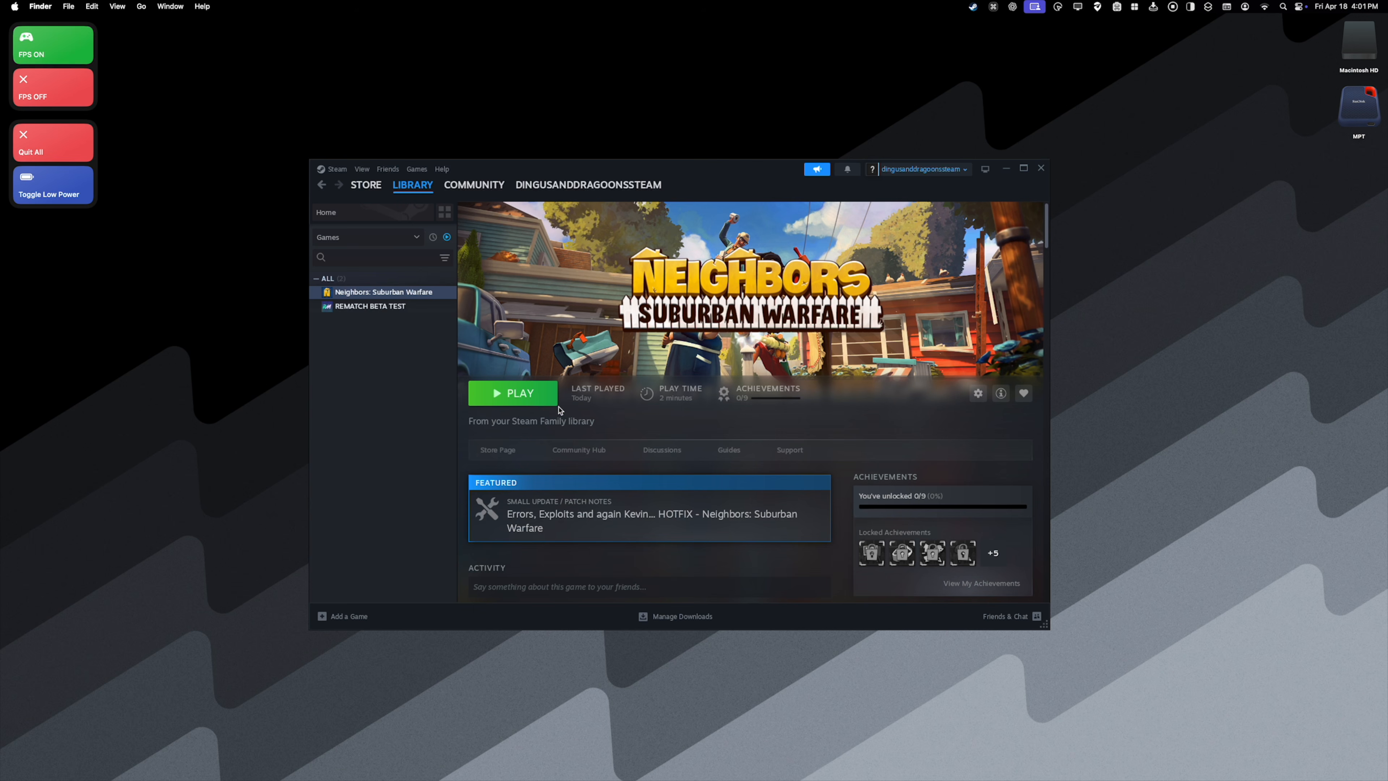
click(541, 396)
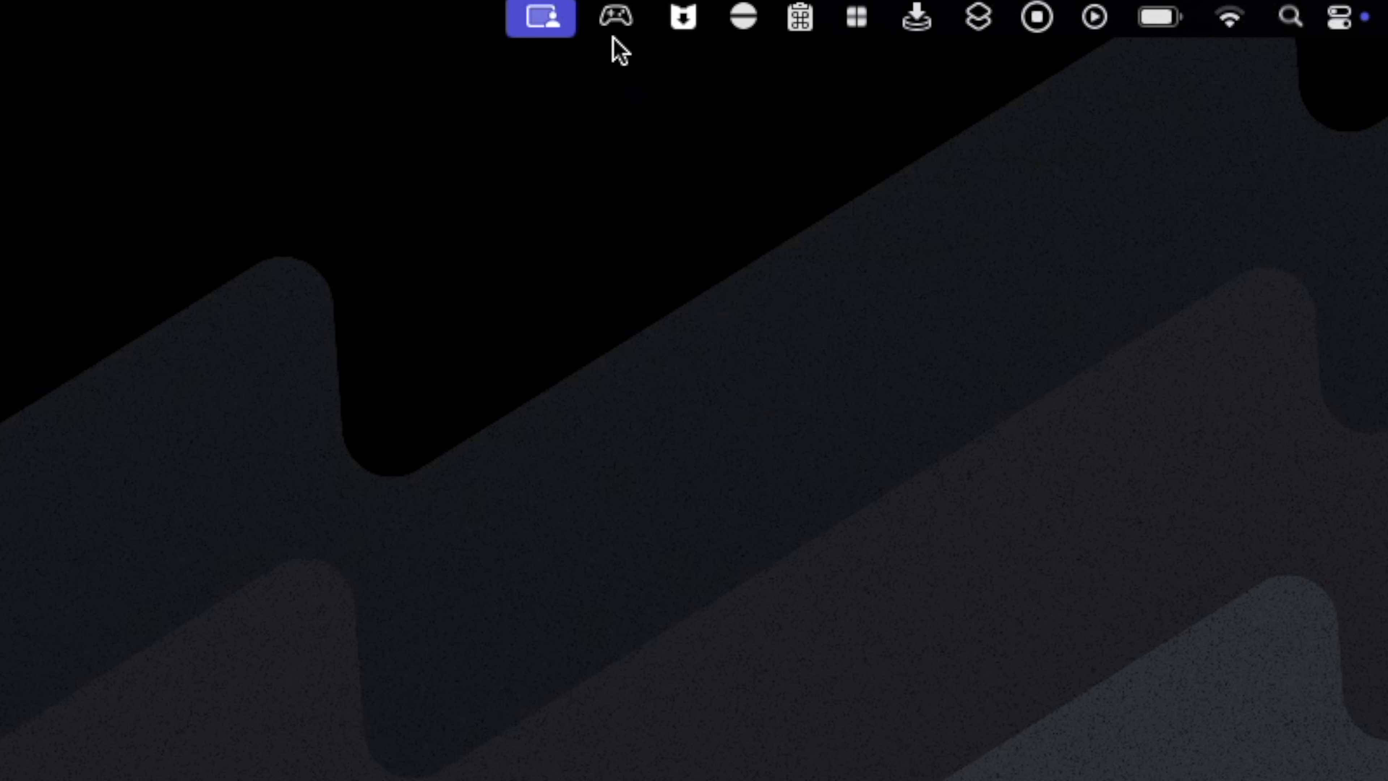
- Enable and disable the FPS counter in its controller-icon utility, and run the FPS ON desktop shortcut
click(615, 17)
click(619, 73)
click(628, 24)
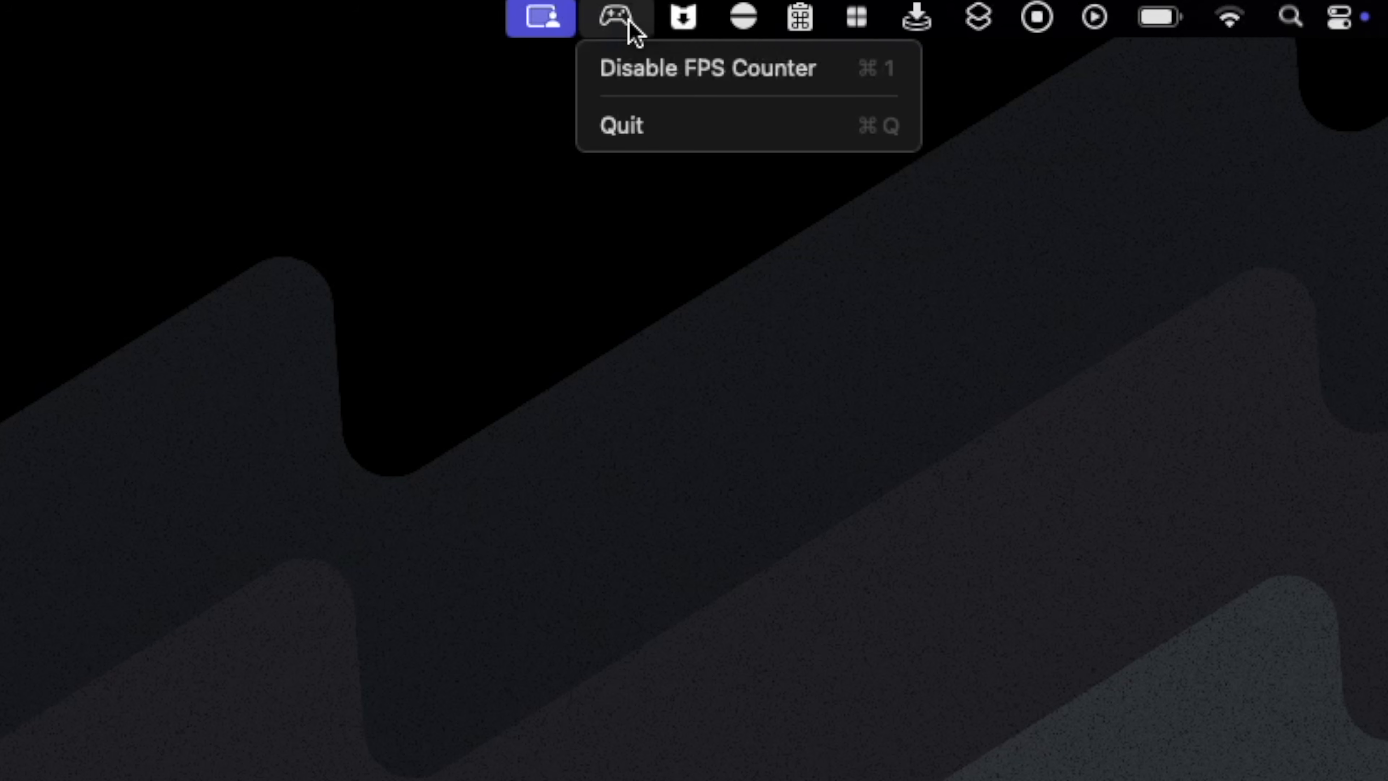
click(688, 71)
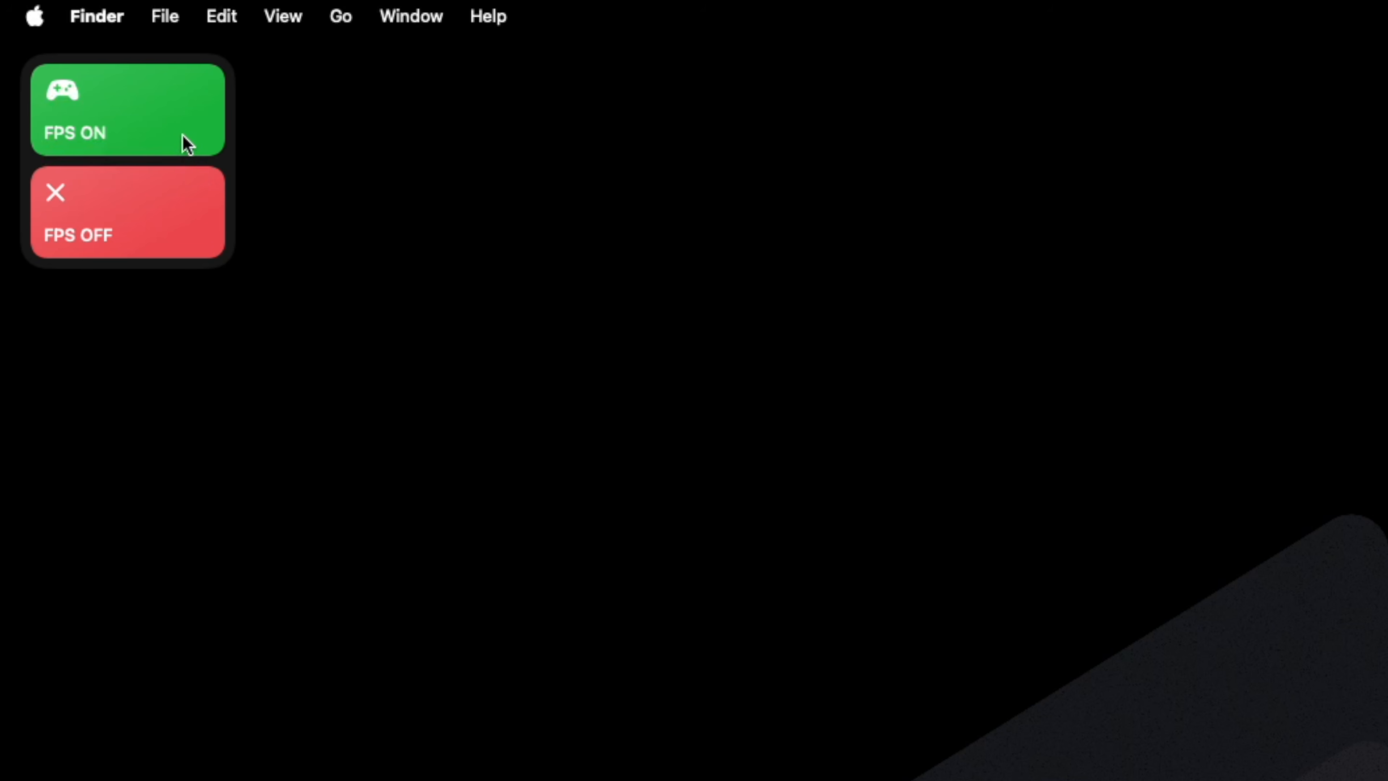
click(183, 126)
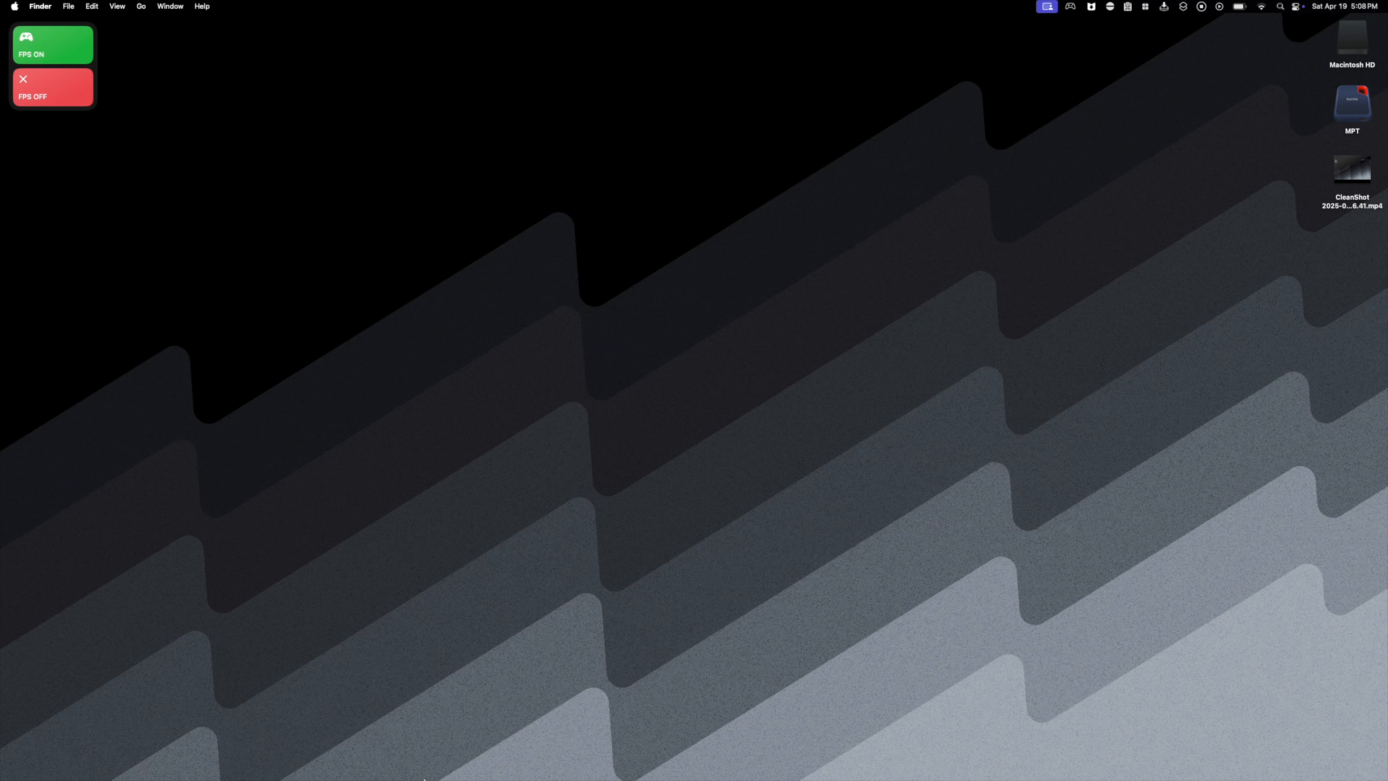
- Open CrossOver and review the Steam bottle's Graphics and Synchronization choices, keeping D3DMetal and MSync selected
mouse_move(590, 777)
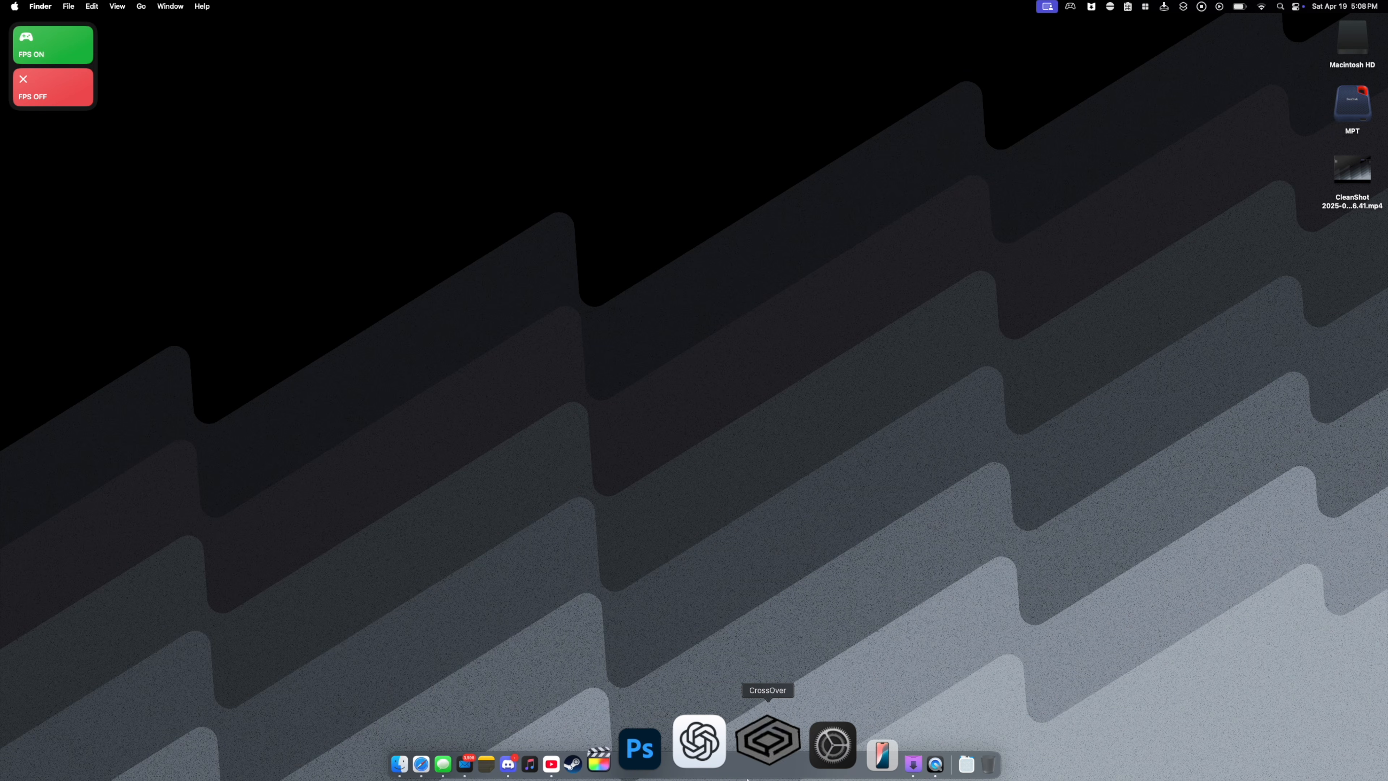
click(747, 778)
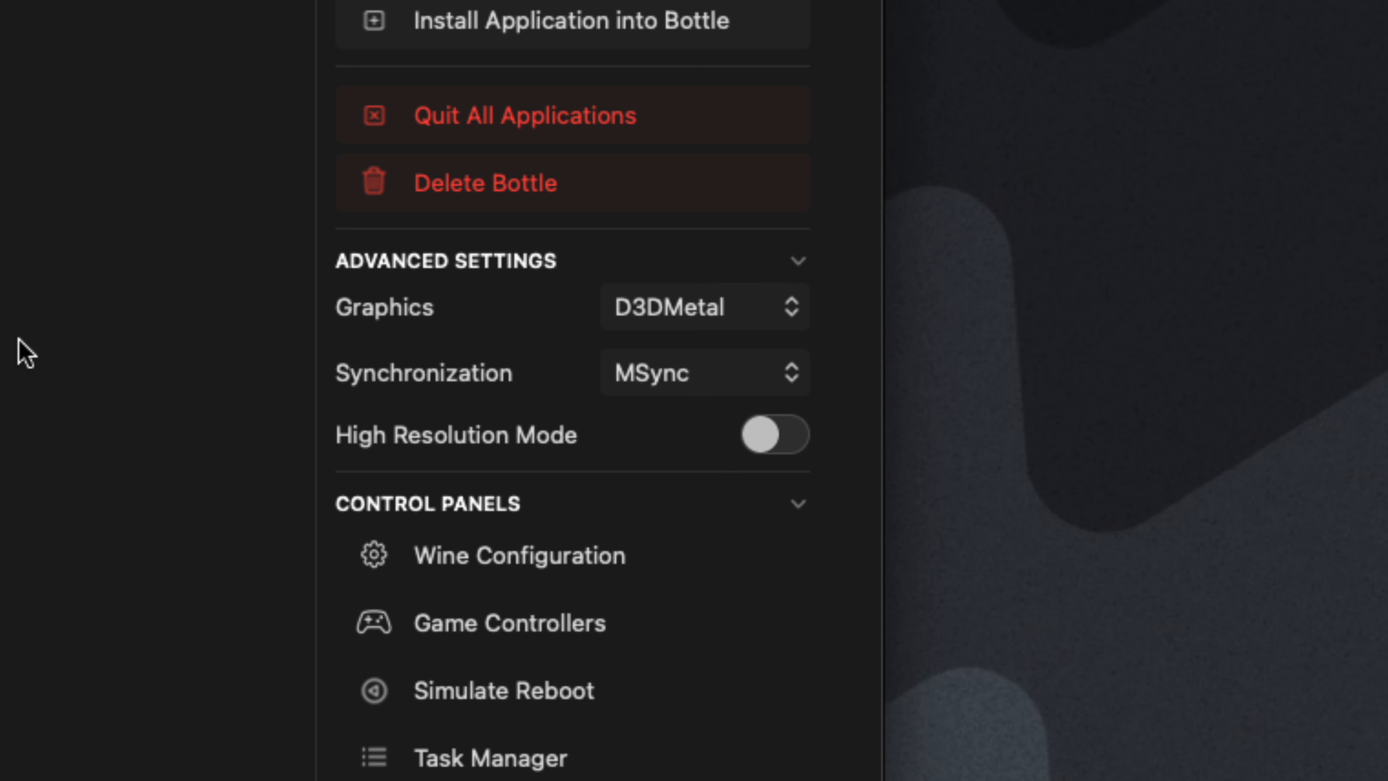
click(639, 315)
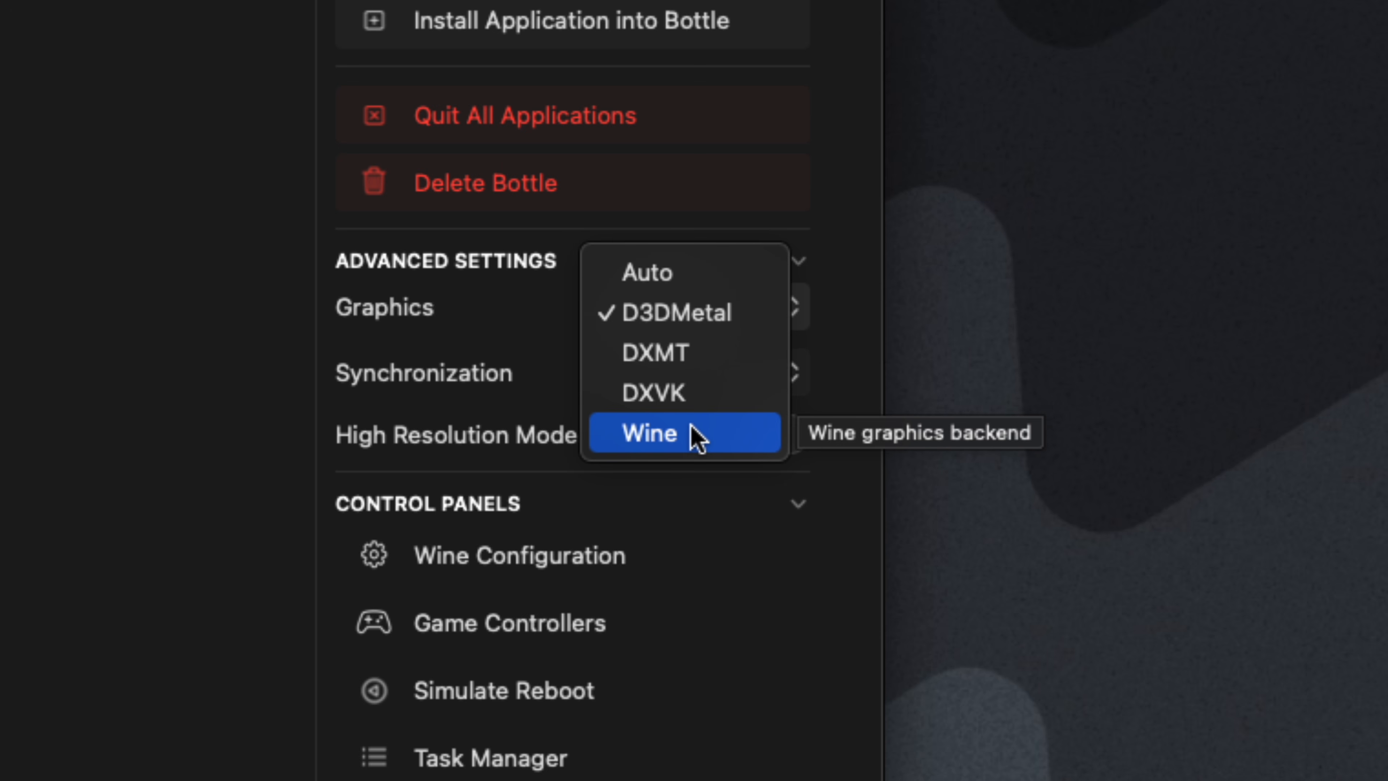
click(552, 398)
click(635, 387)
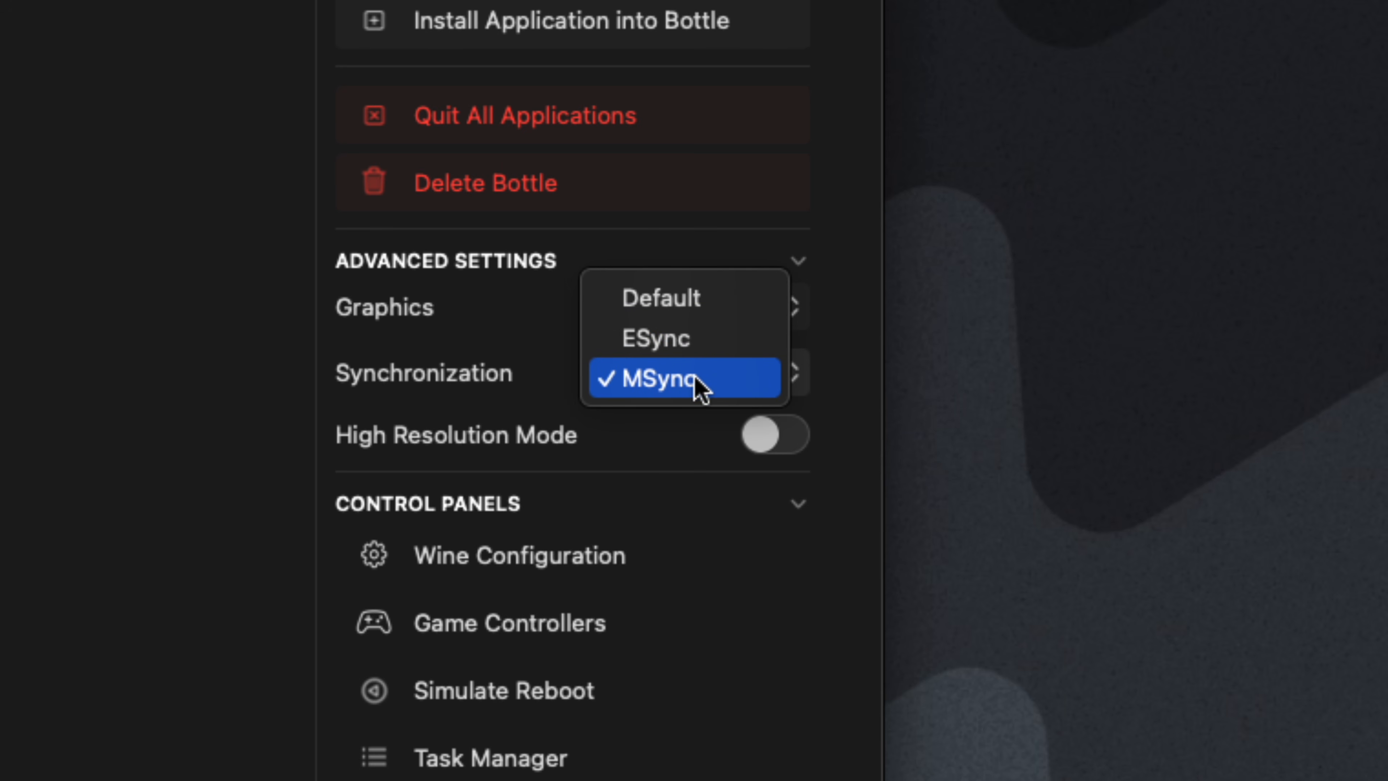
click(720, 389)
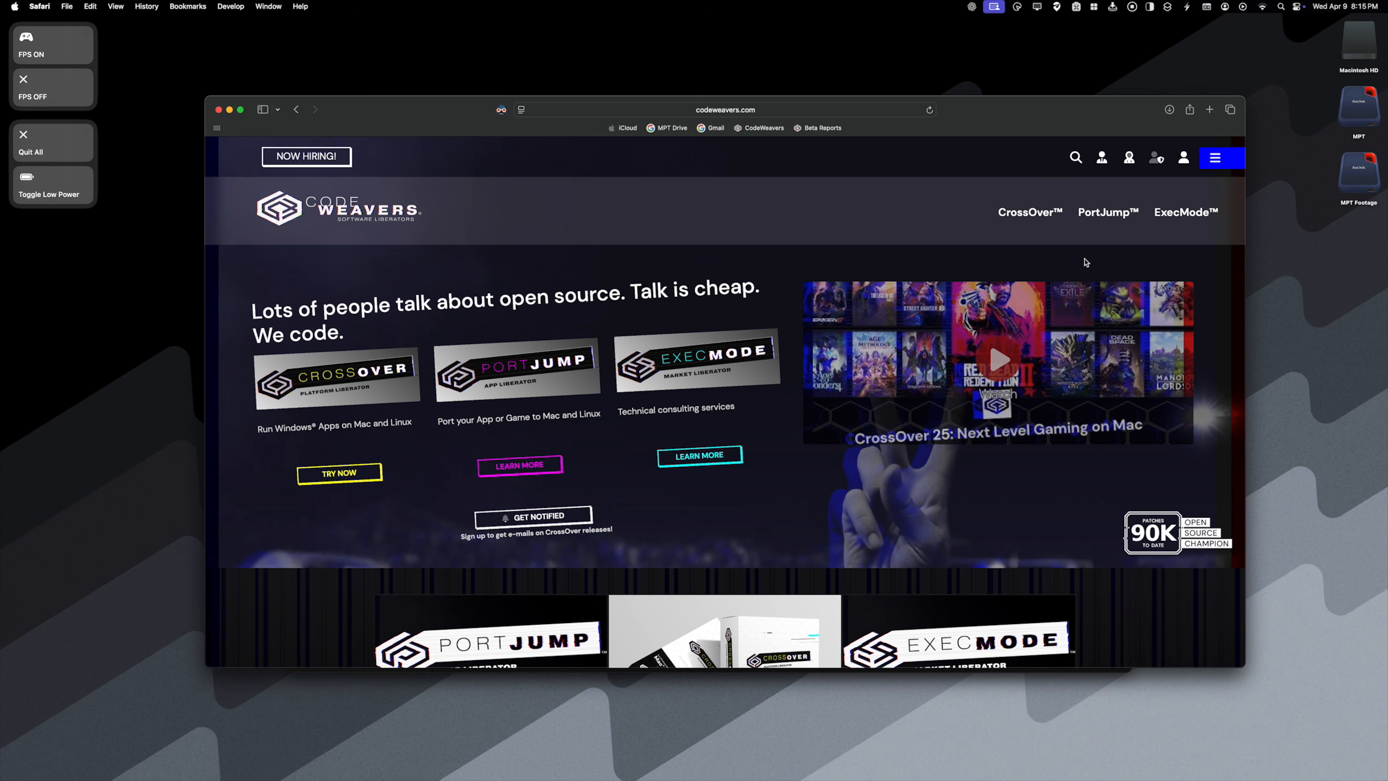
- Search the CodeWeavers site for "miles morales" and examine the Marvel's Spider-Man: Miles Morales ratings and tester notes for CrossOver 25.0.0 and 24.0.5
text(miles morales)
click(1048, 178)
scroll(549, 440, down, 7)
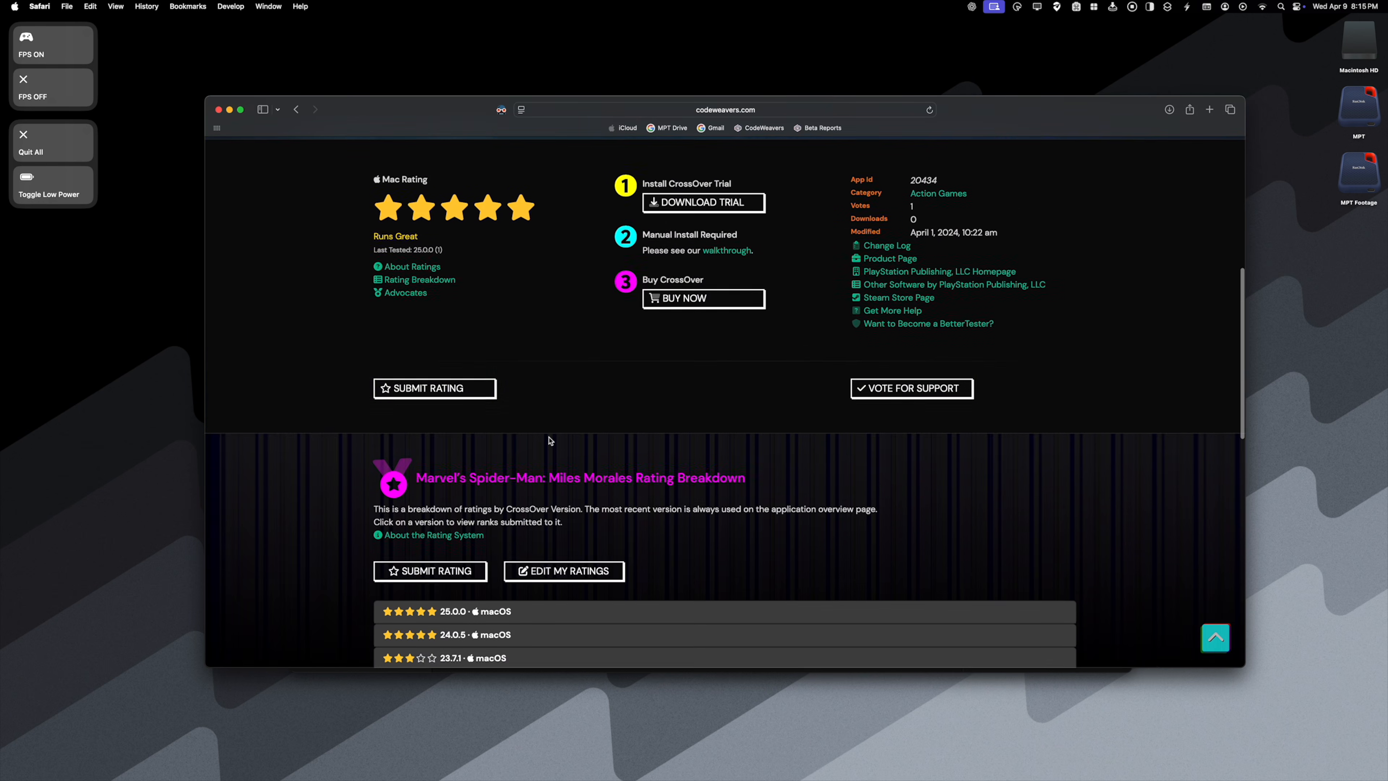
scroll(549, 440, down, 3)
click(536, 461)
click(542, 547)
mouse_move(391, 597)
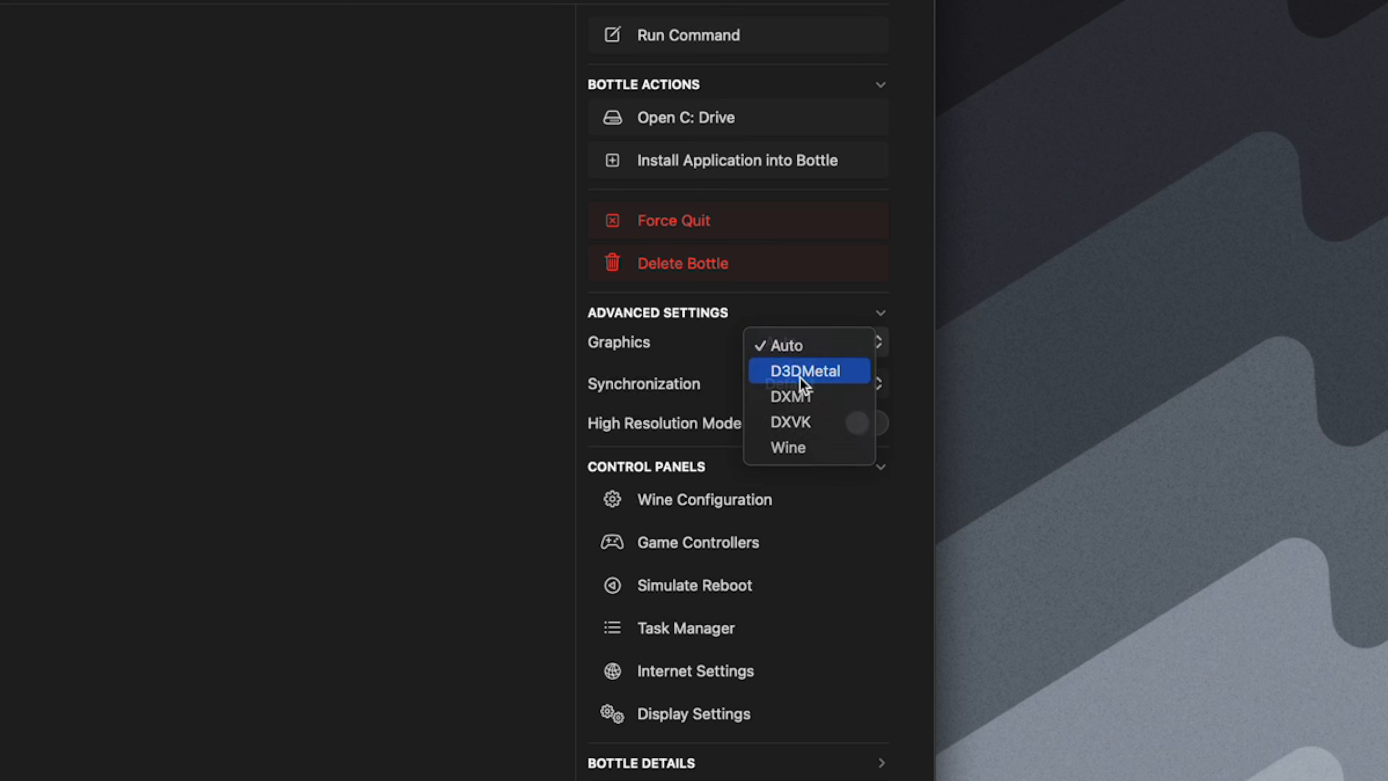
click(800, 378)
click(823, 381)
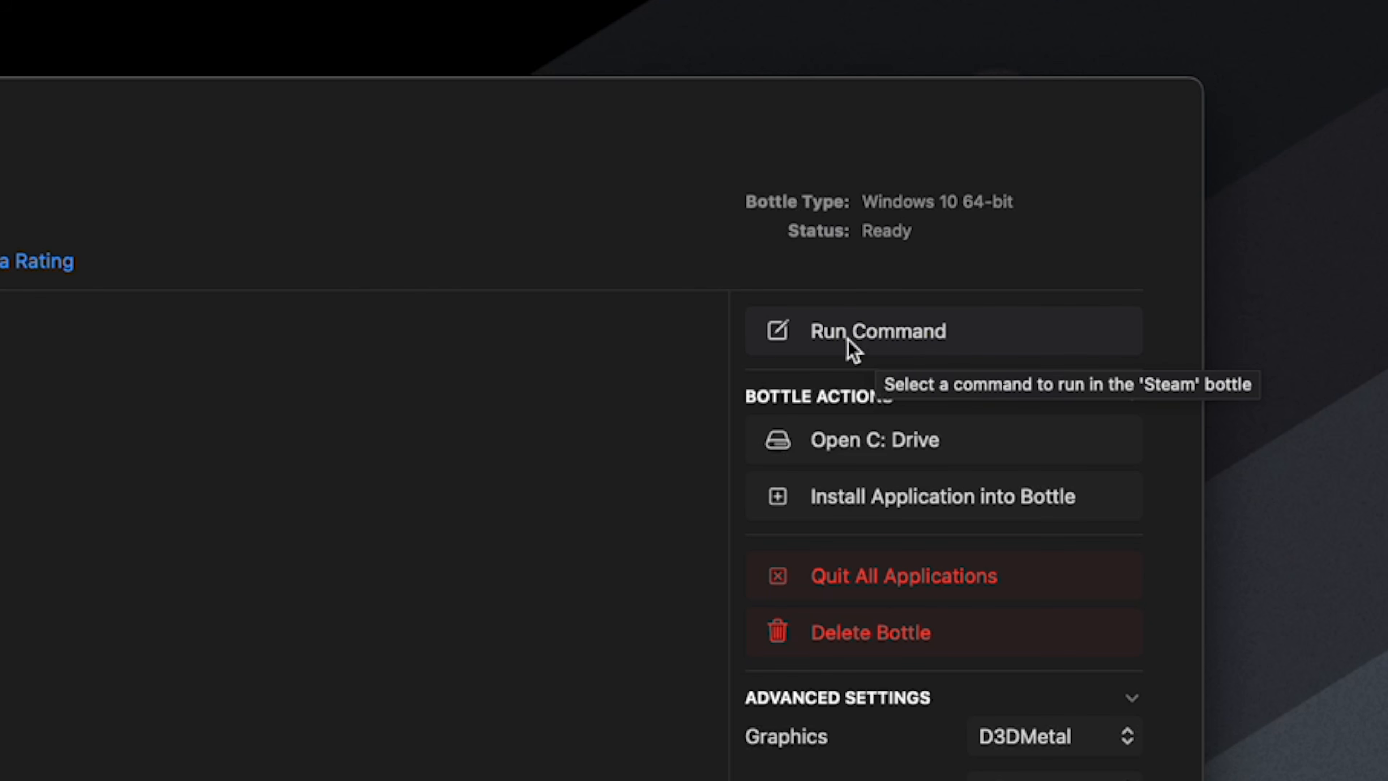
- Start Run Command for the Steam bottle and choose DUSTSWAP DUSTTRUST.exe from the DUSTSWAP DUSTTRUST folder in Downloads
click(869, 335)
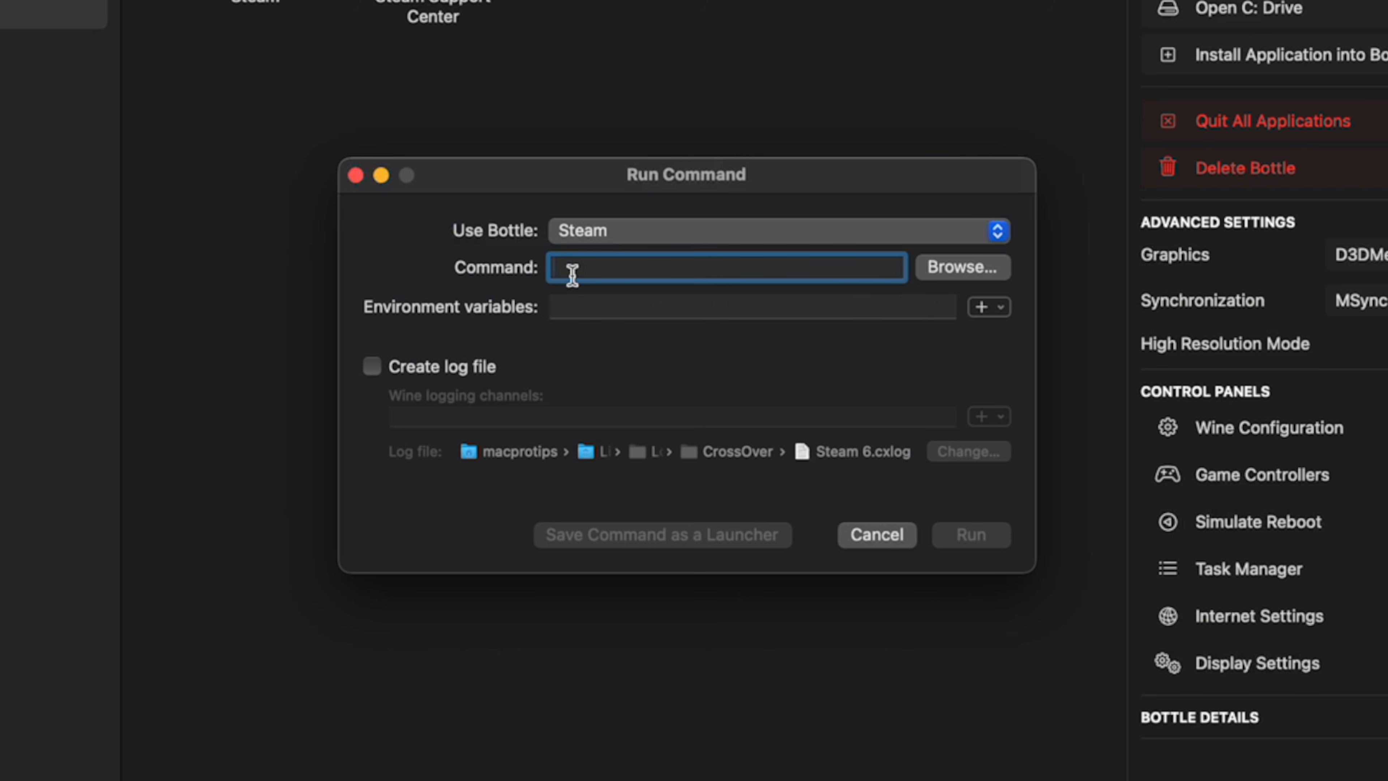
click(943, 272)
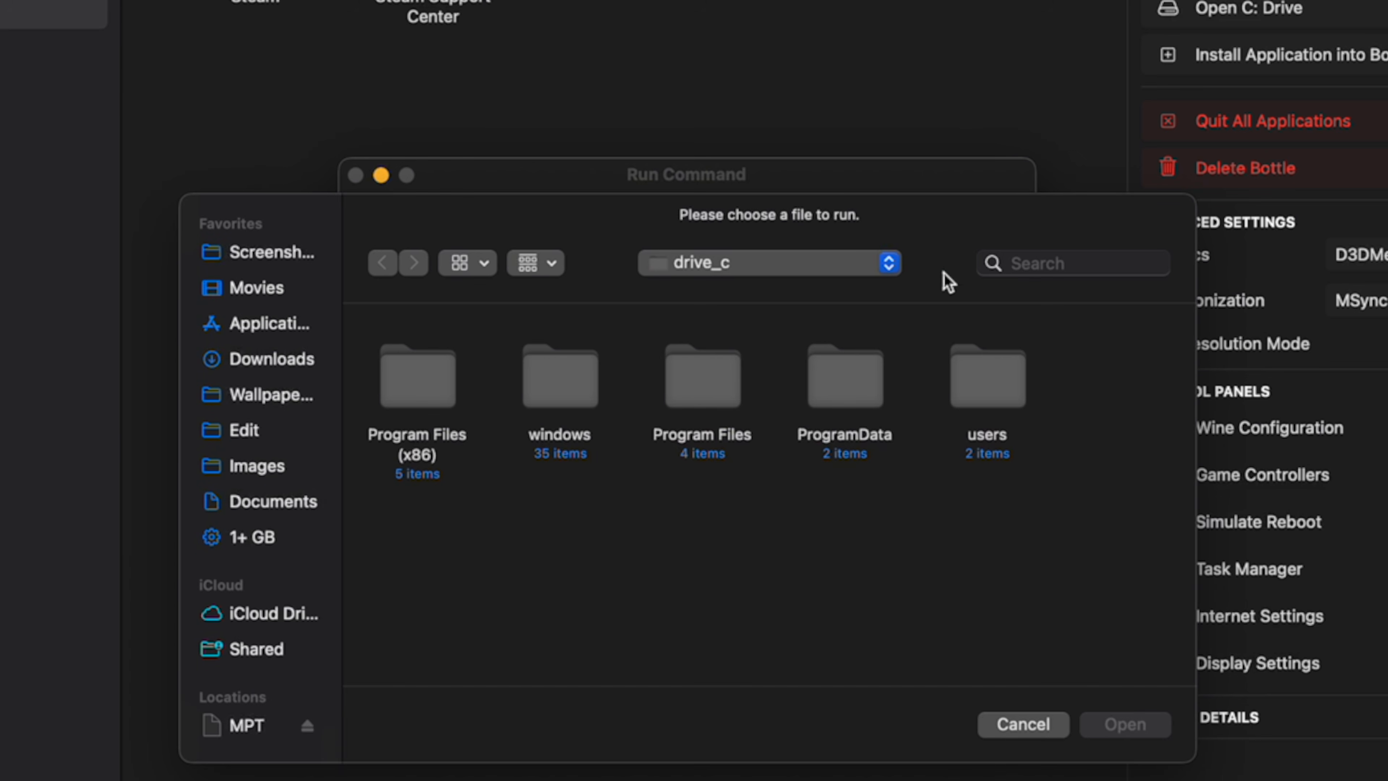
click(273, 361)
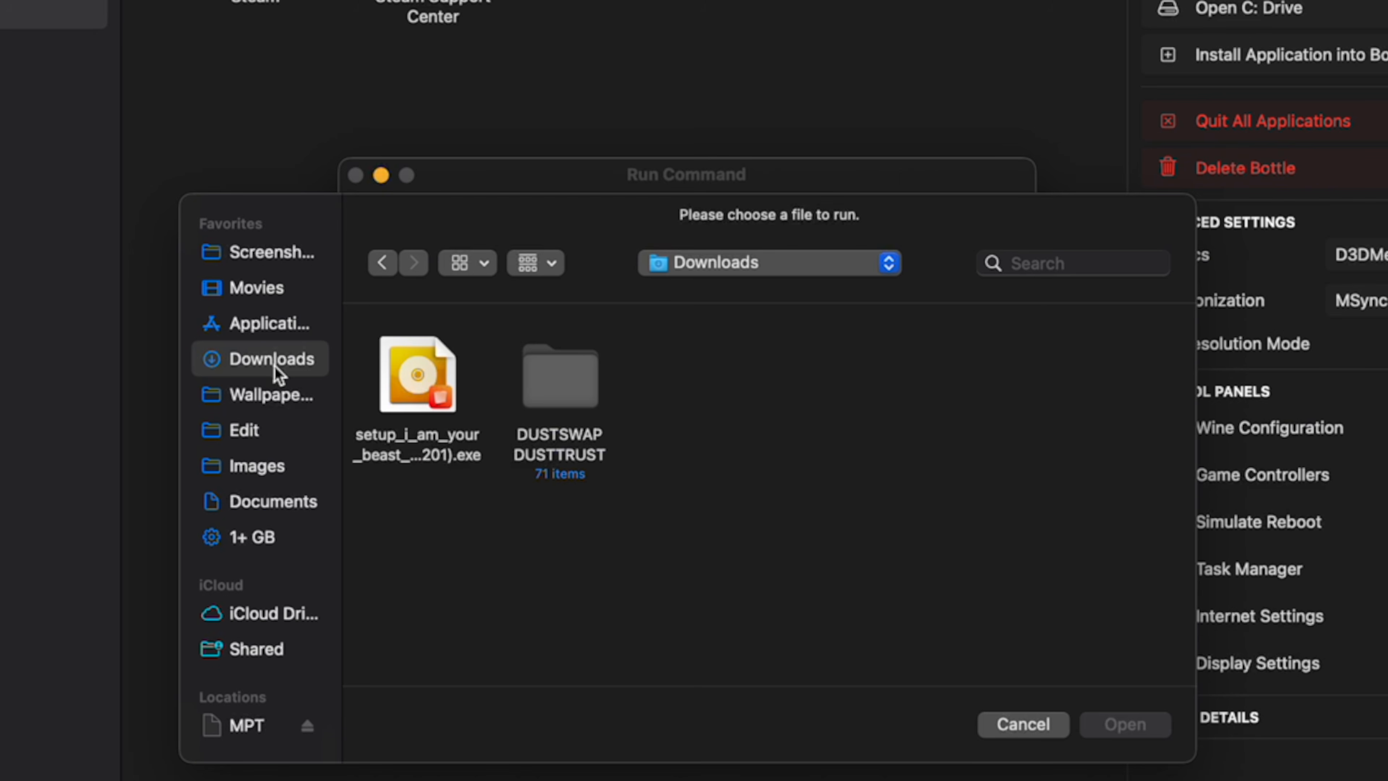
double_click(583, 405)
scroll(582, 405, down, 10)
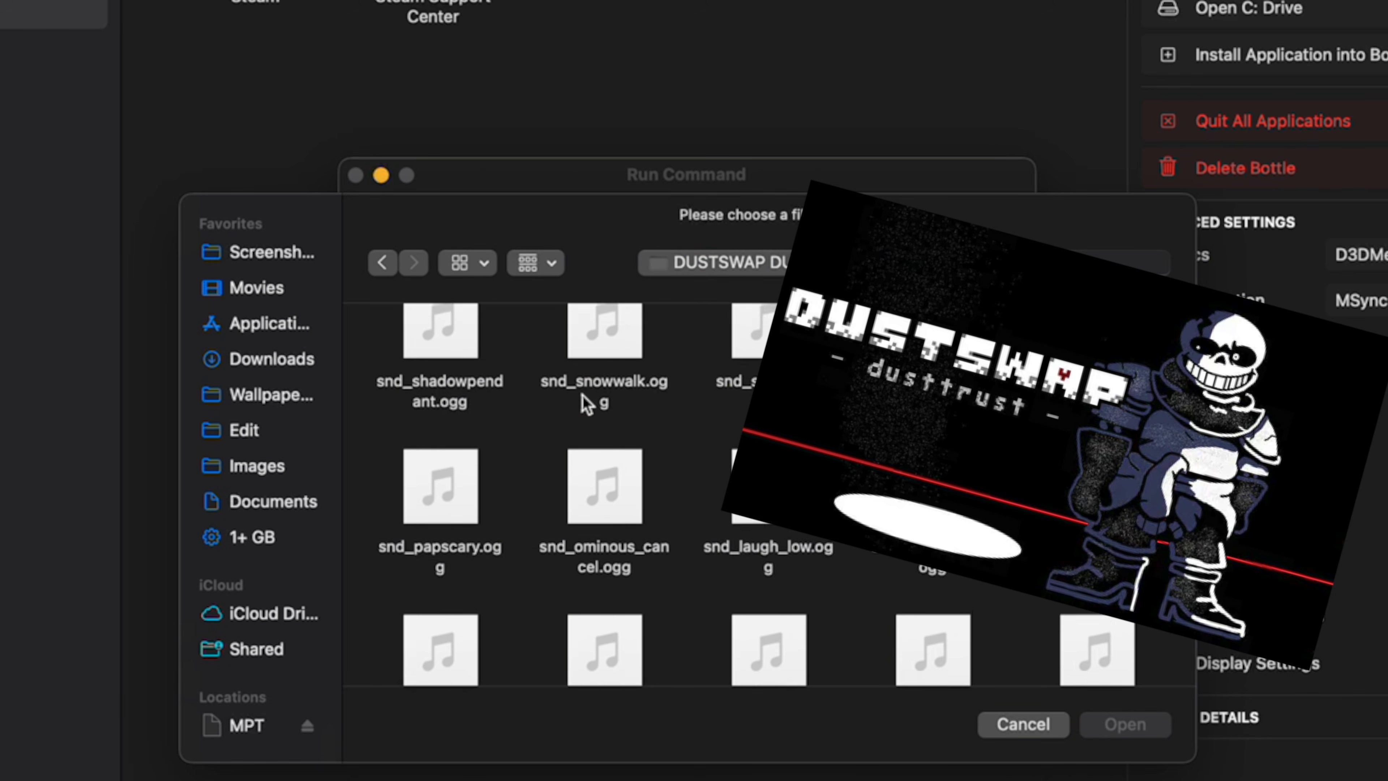
scroll(583, 402, down, 1)
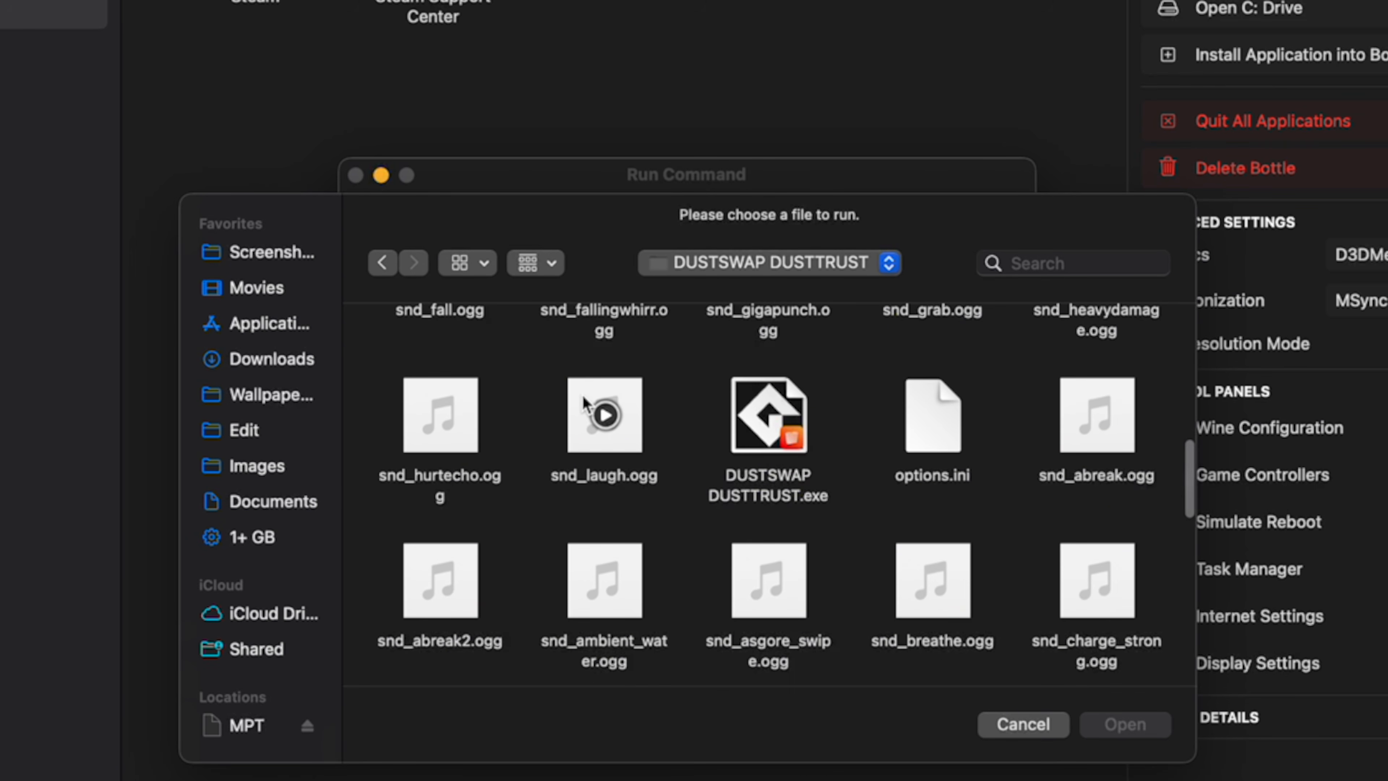
click(783, 434)
click(1125, 725)
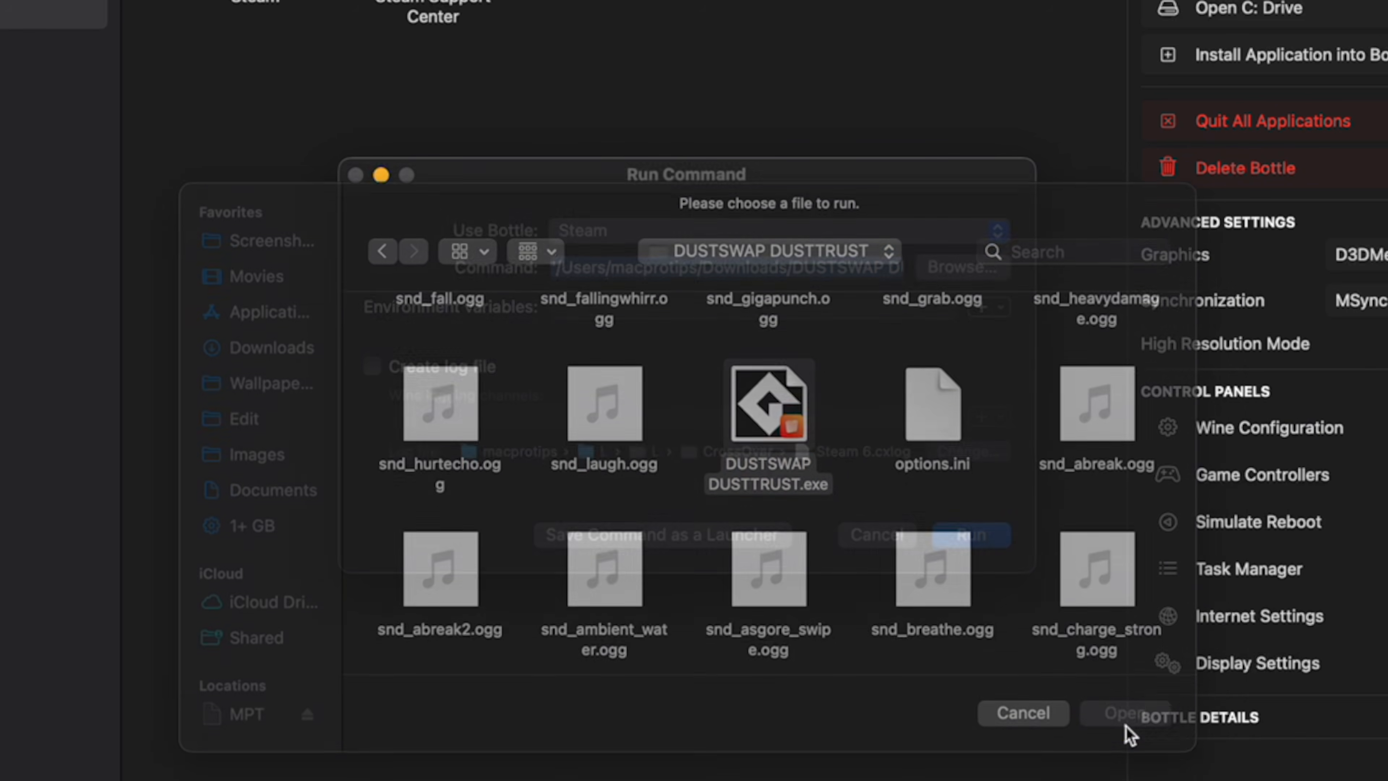
- Run the chosen DUSTSWAP DUSTTRUST.exe command, and close the game and the Run Command dialog
click(982, 541)
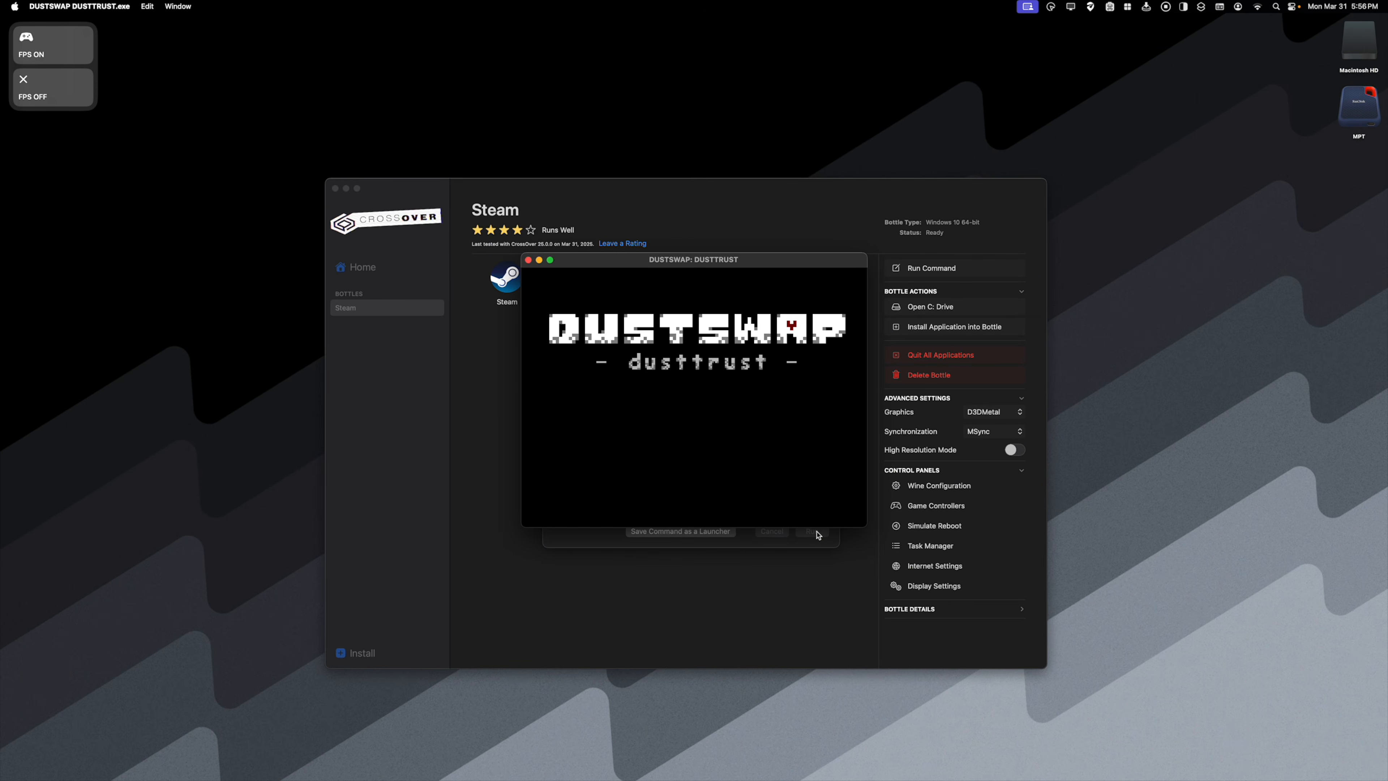
click(528, 260)
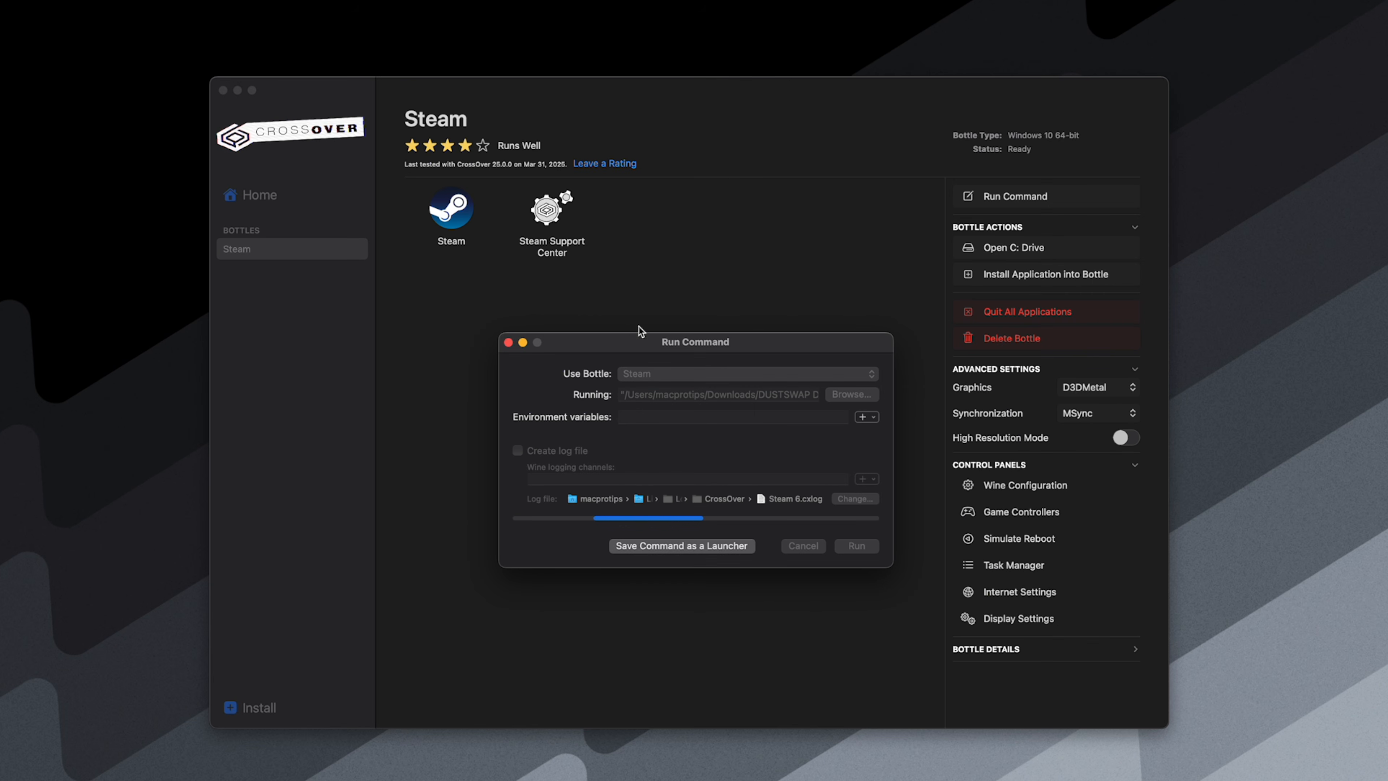
click(508, 343)
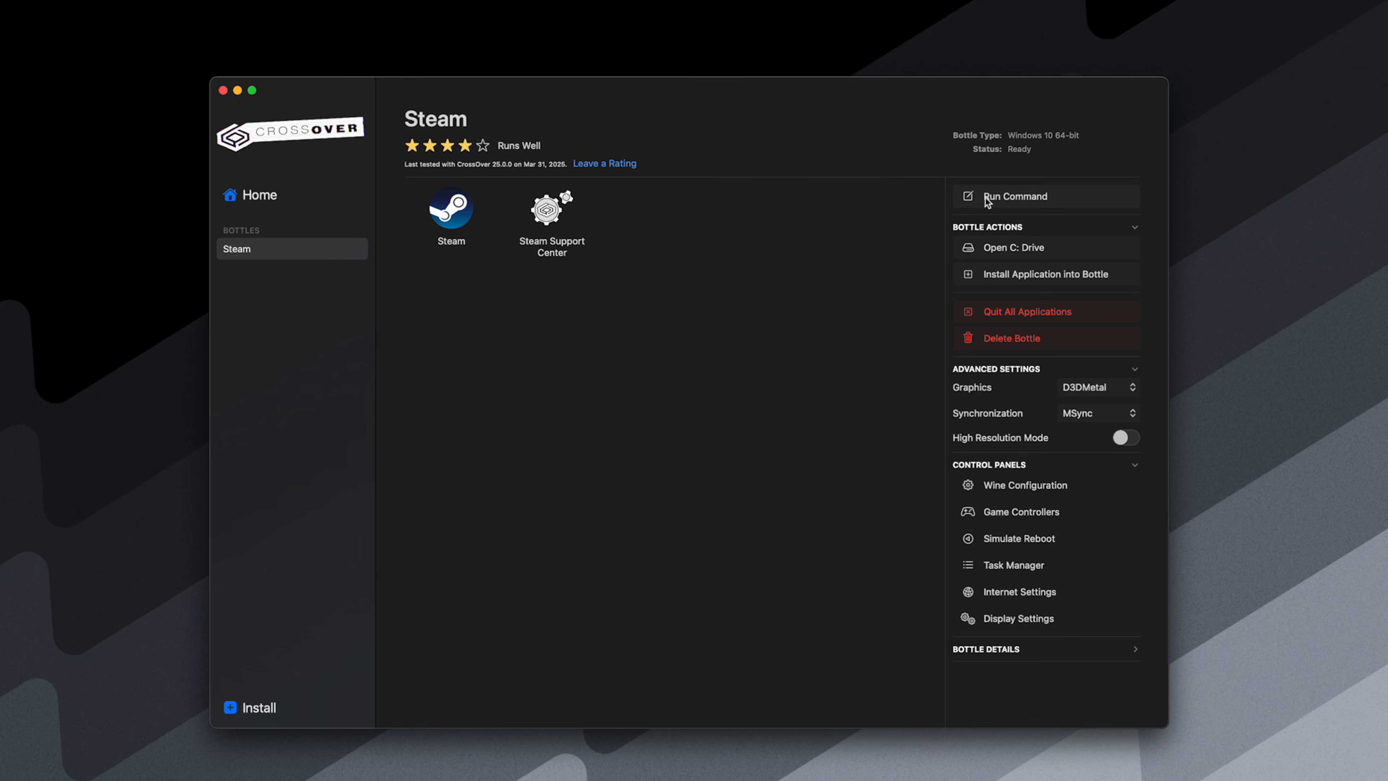
- Choose DUSTSWAP DUSTTRUST.exe again as a run command for the Steam bottle and save the command as a launcher
click(1005, 204)
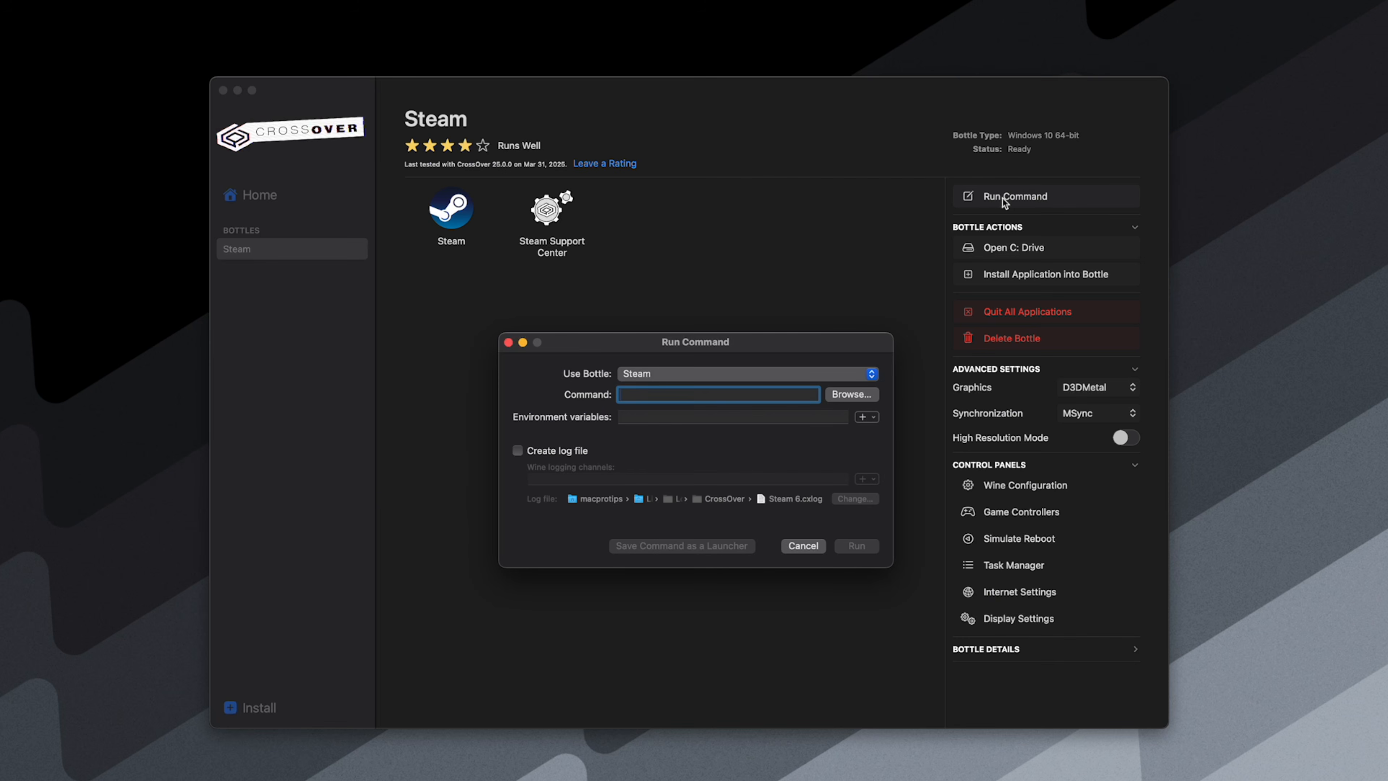
click(861, 402)
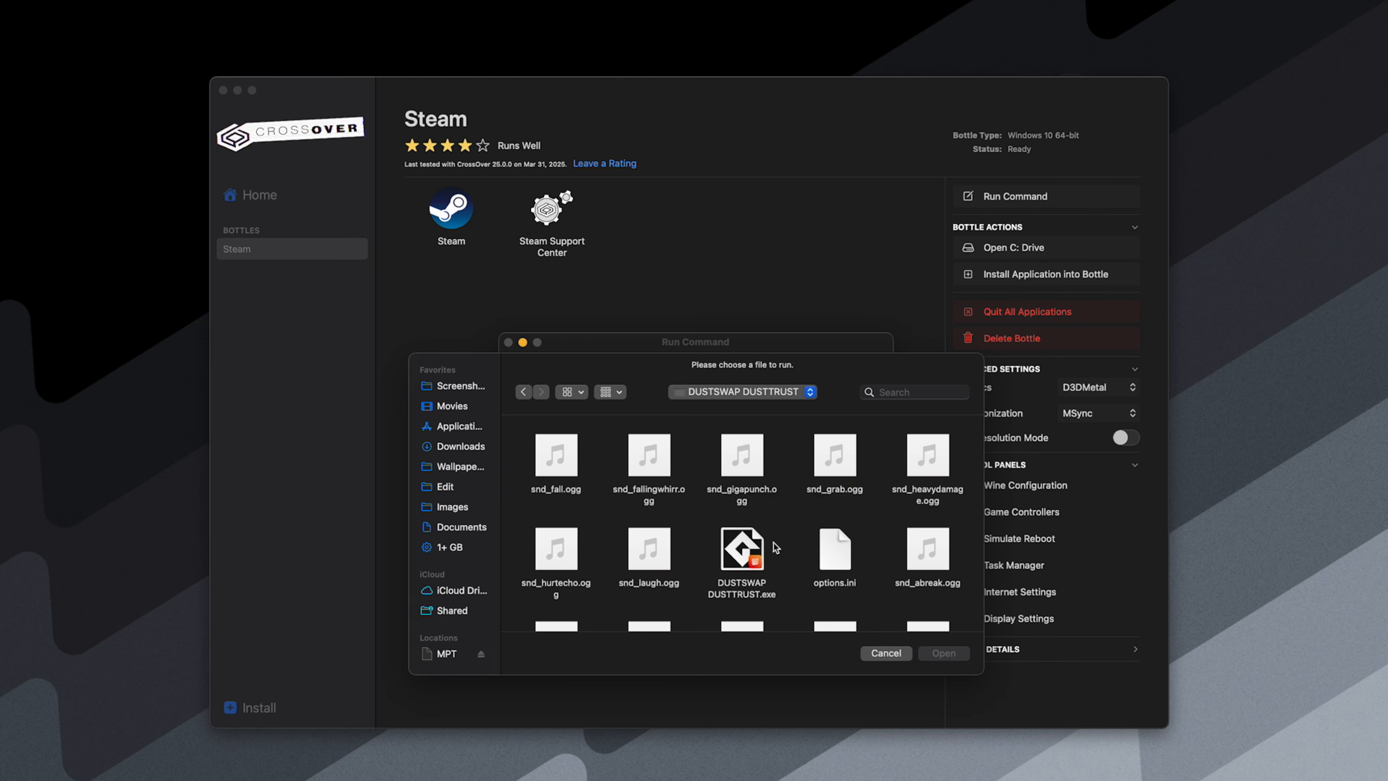
double_click(743, 549)
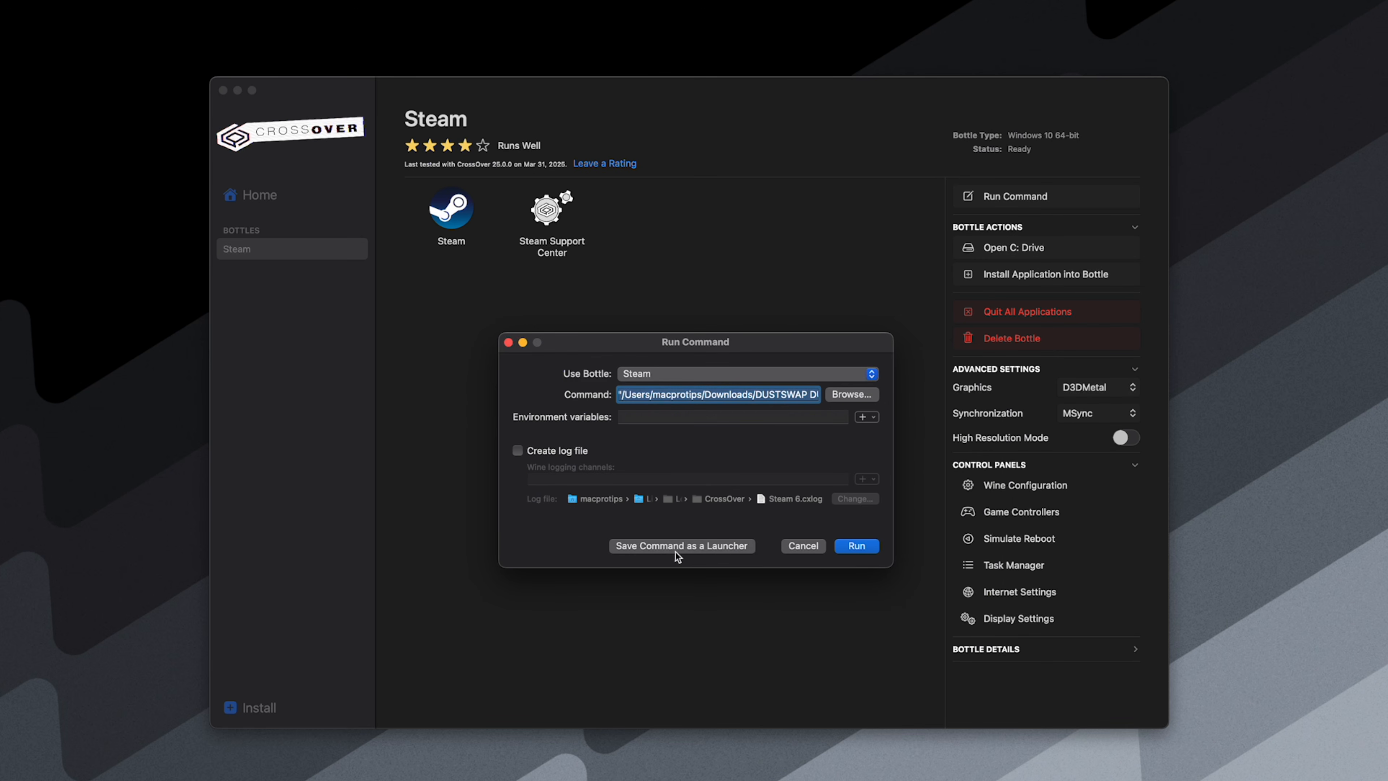
click(665, 548)
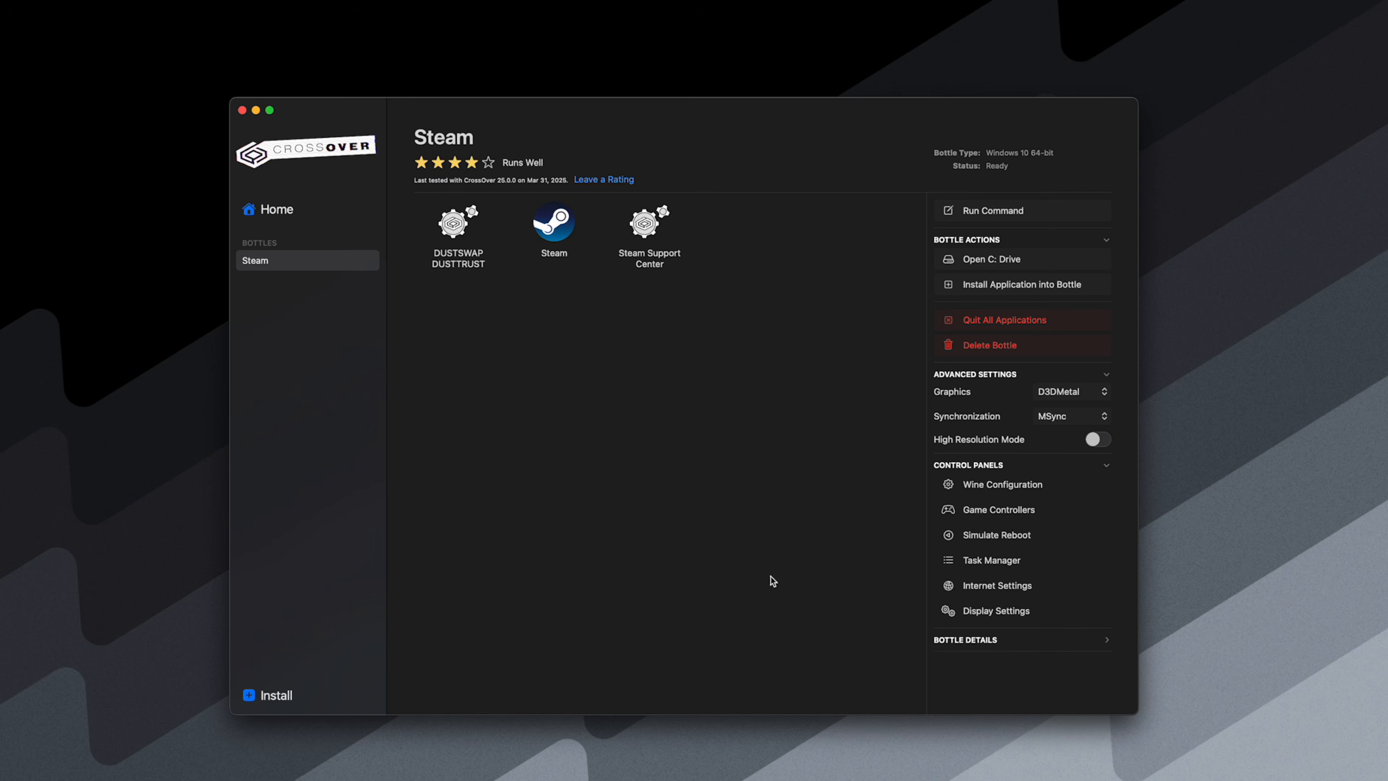
- Start DUSTSWAP DUSTTRUST from its launcher in the Steam bottle and allow it access to the Downloads folder
double_click(455, 222)
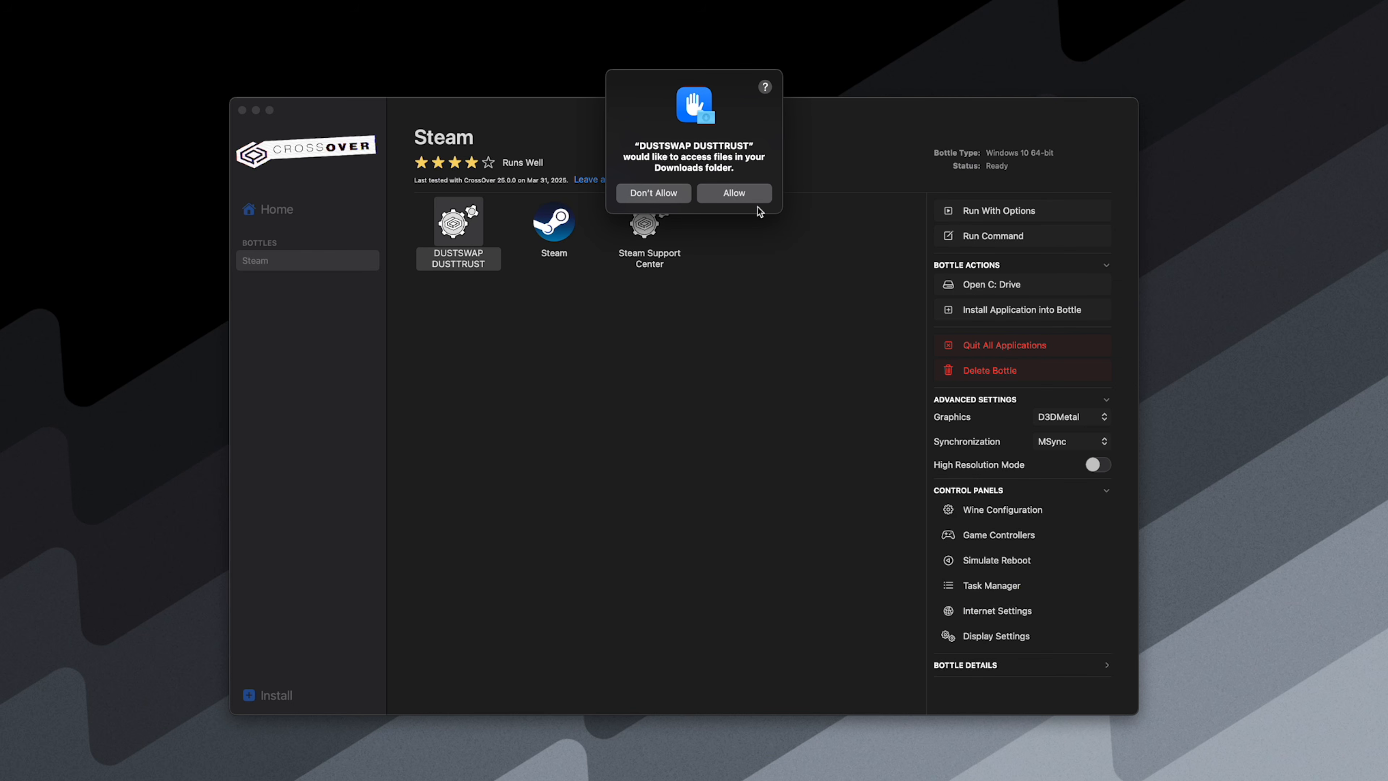
click(731, 186)
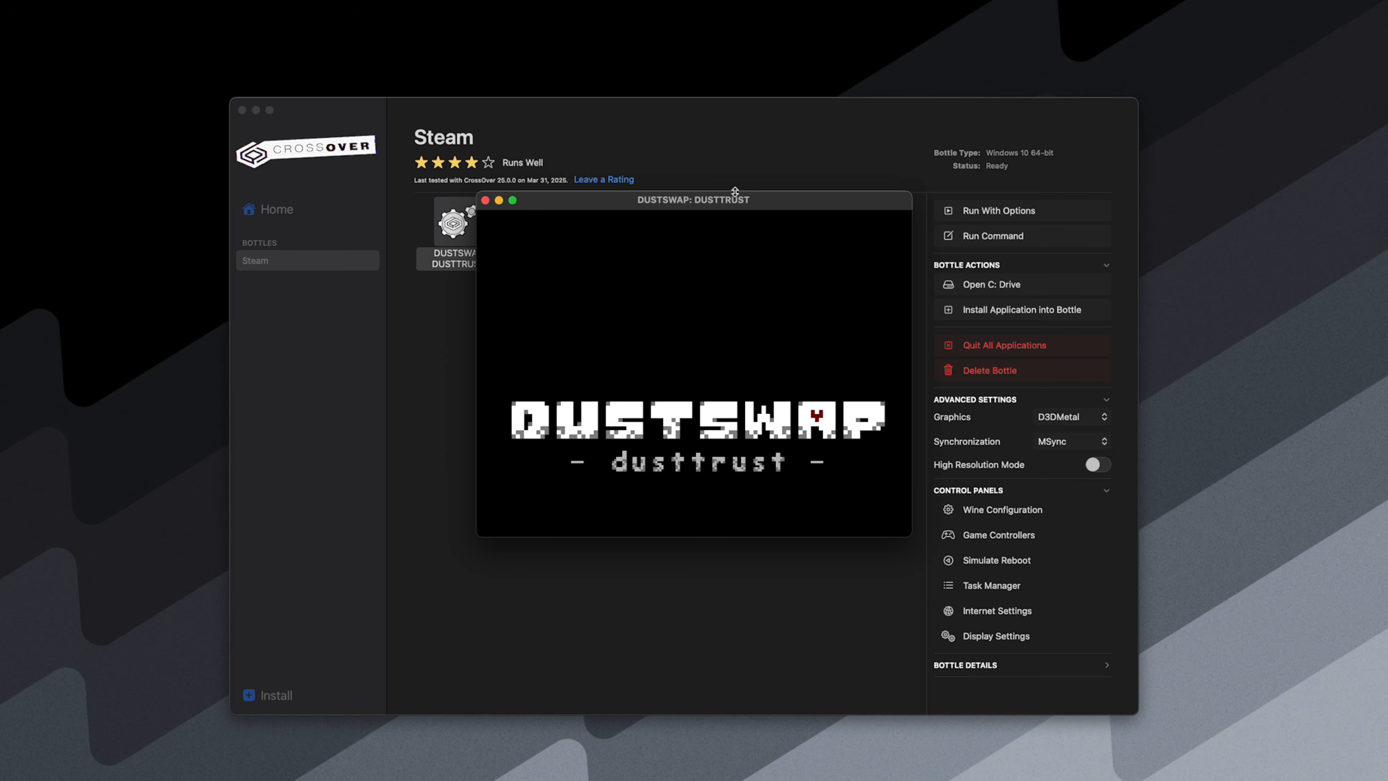
click(915, 244)
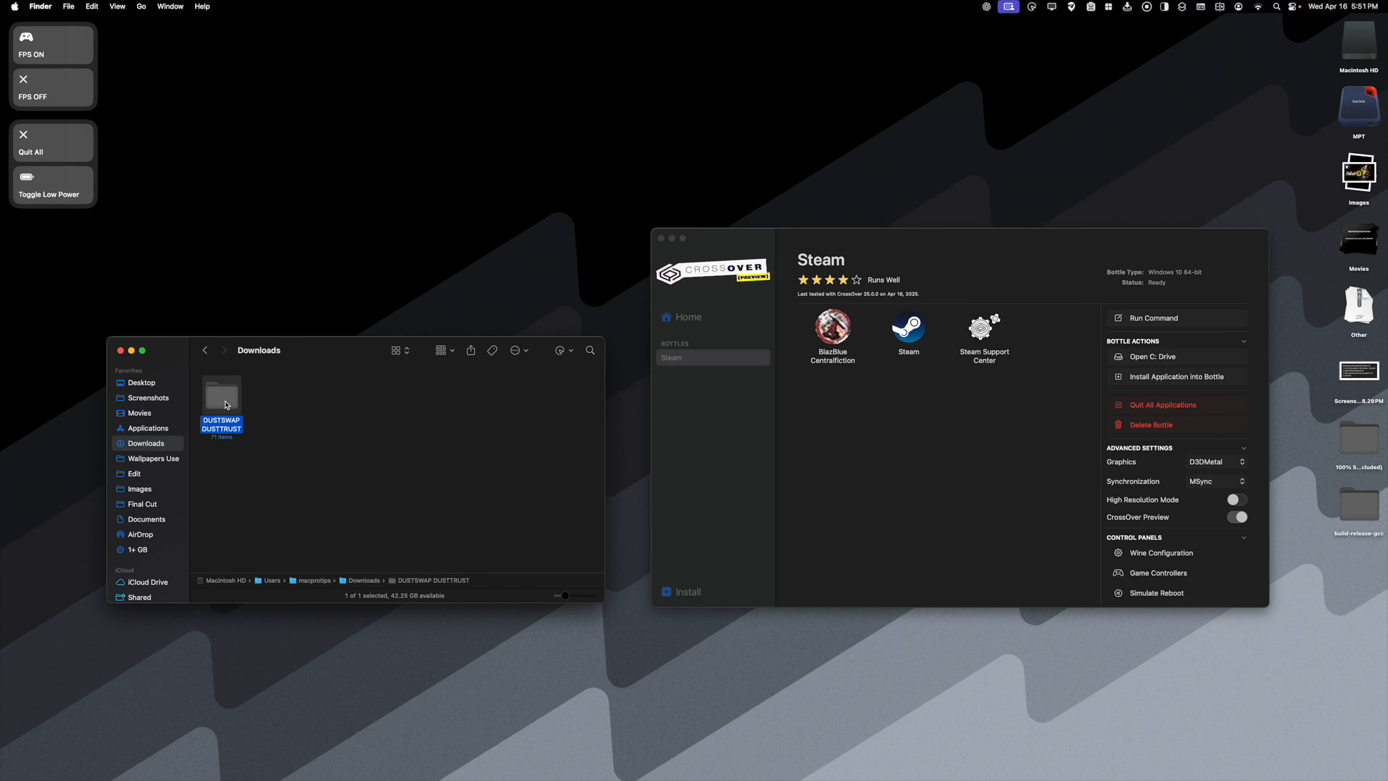
- Open the Steam bottle's C: drive and move the DUSTSWAP DUSTTRUST folder from Downloads into Program Files (x86)
click(290, 431)
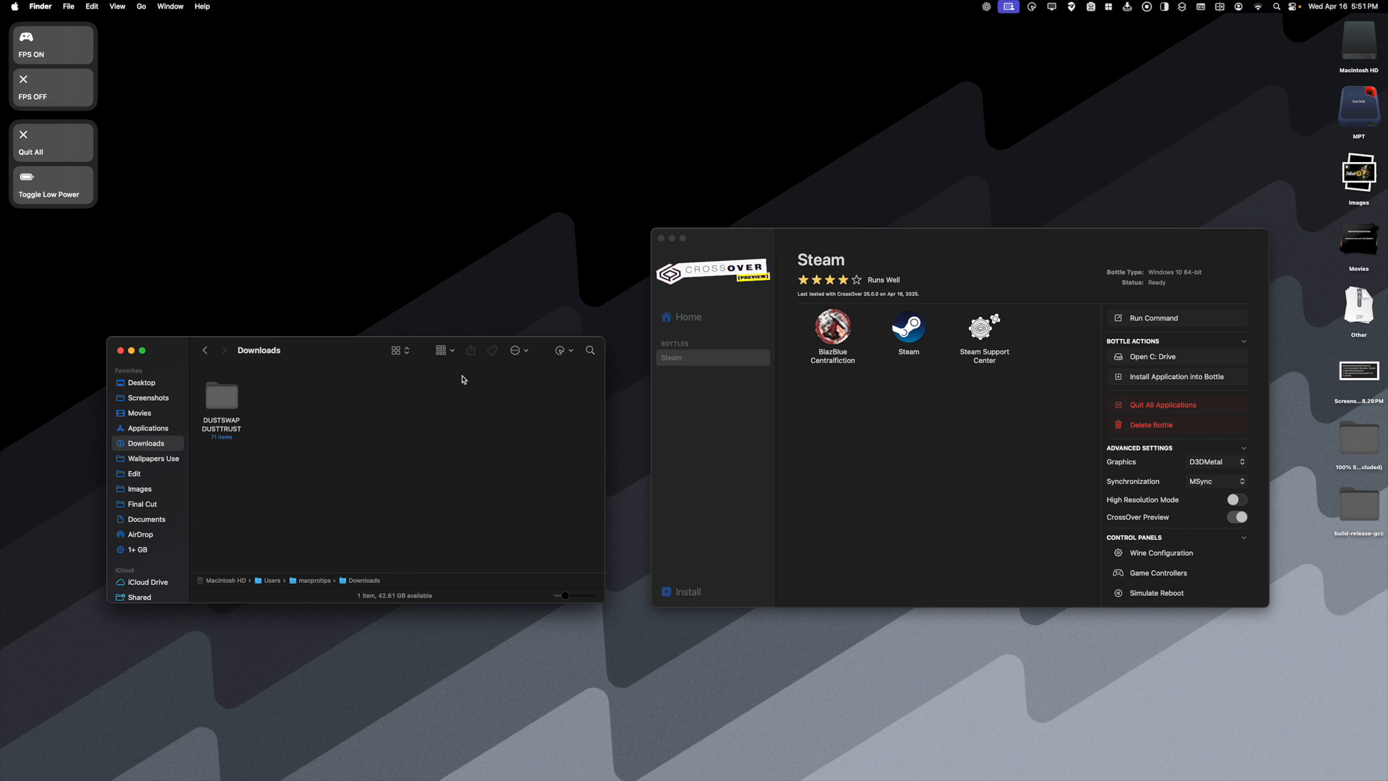
click(1169, 361)
drag(326, 367, 844, 412)
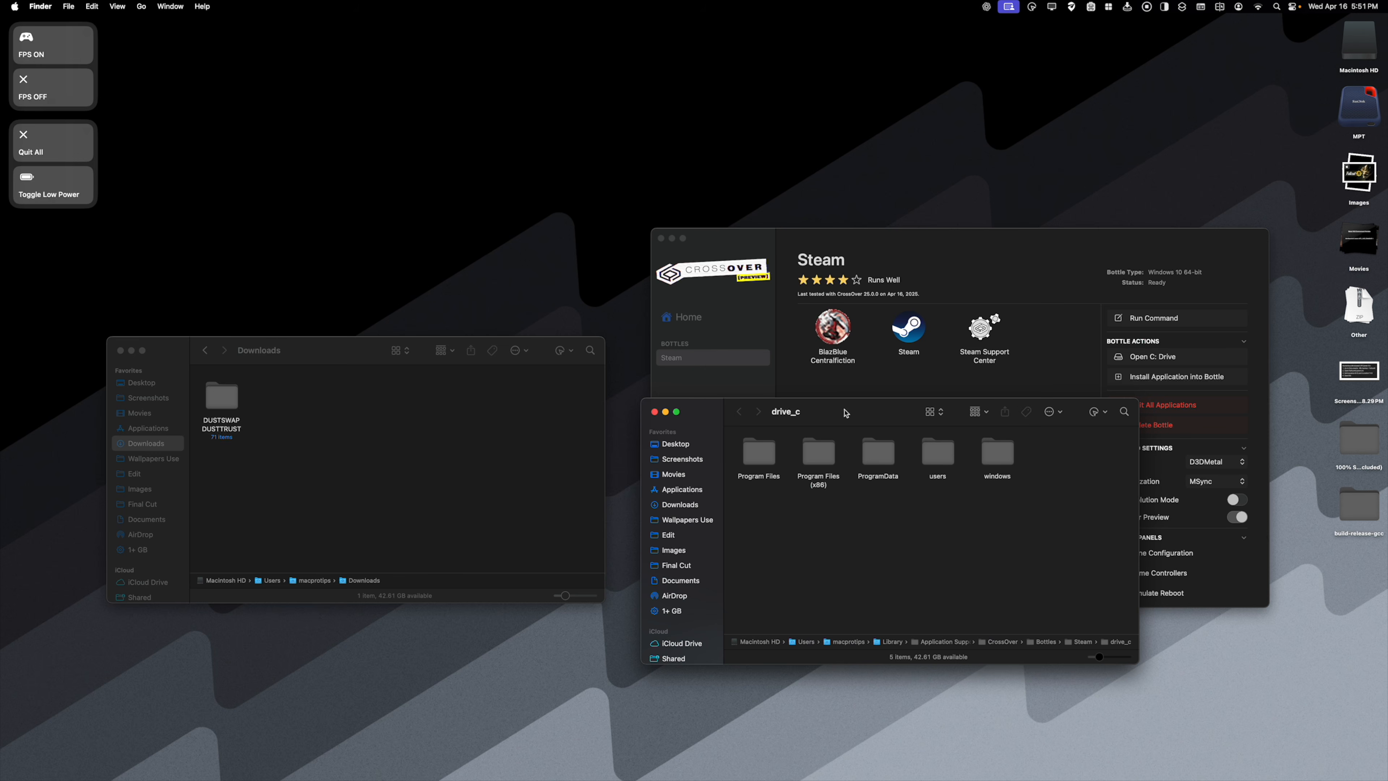
double_click(819, 454)
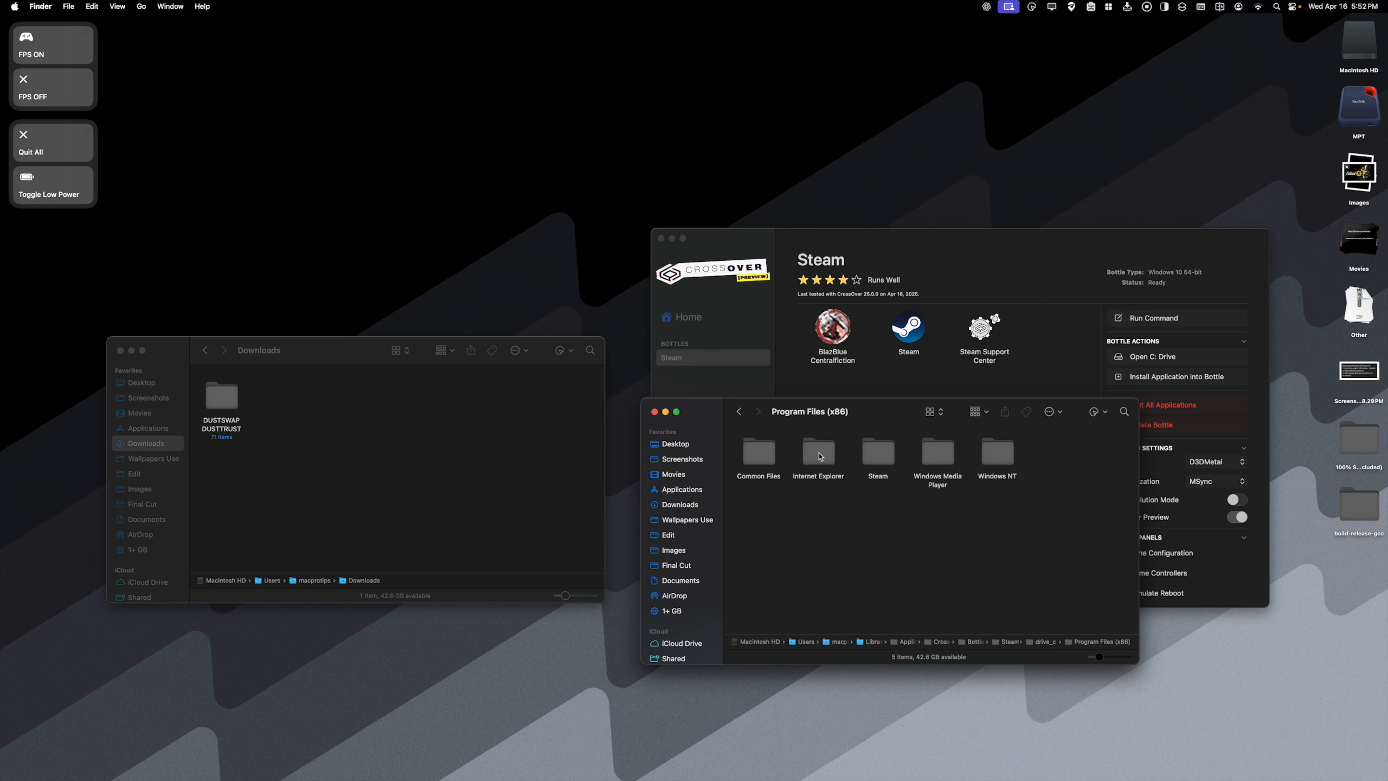
drag(223, 397, 763, 513)
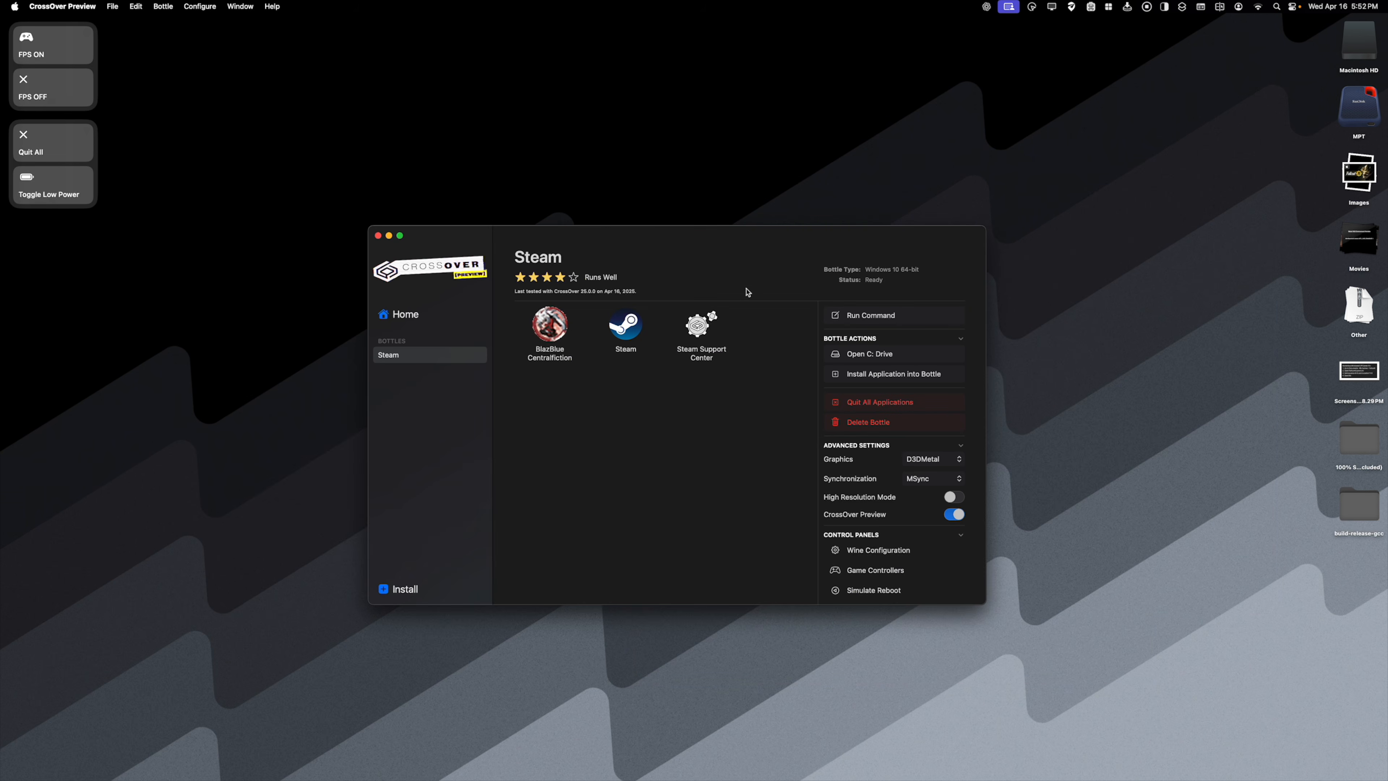
- Run the DUSTSWAP DUSTTRUST executable from its folder in the Steam bottle's Program Files (x86) using Run Command
click(847, 316)
click(811, 210)
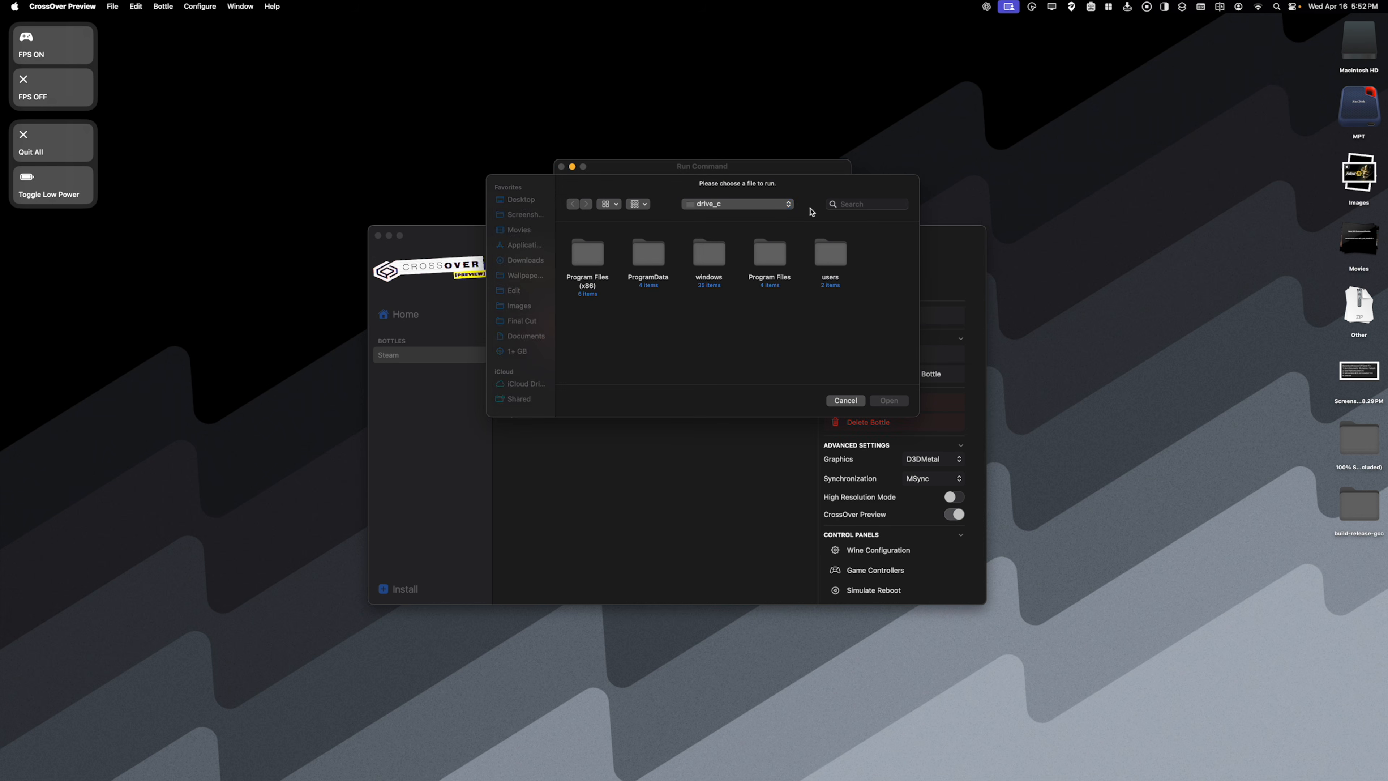
double_click(588, 257)
double_click(594, 319)
scroll(721, 292, down, 10)
click(732, 295)
click(889, 400)
click(817, 323)
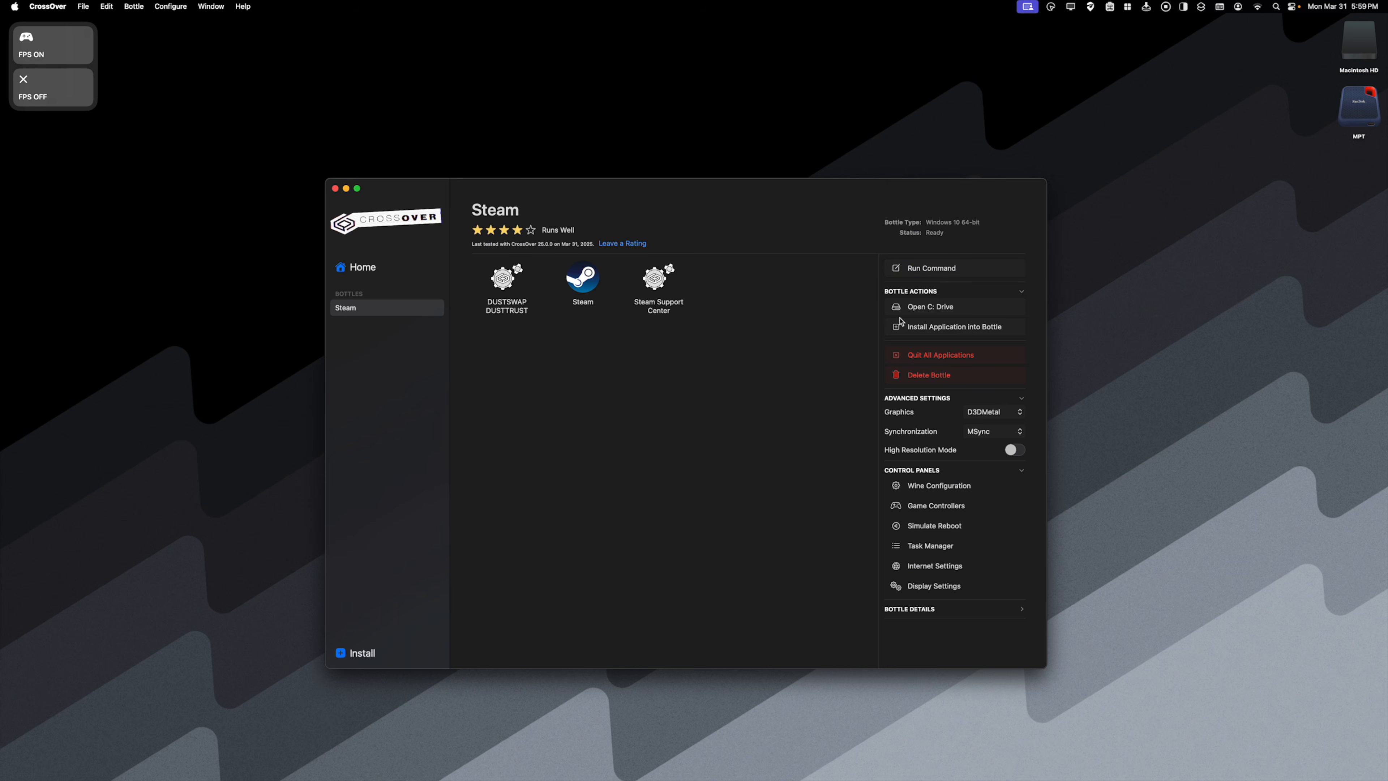
- Run the setup_i_am_your_beast installer from Downloads in the Steam bottle using Run Command
click(944, 268)
click(801, 419)
click(520, 459)
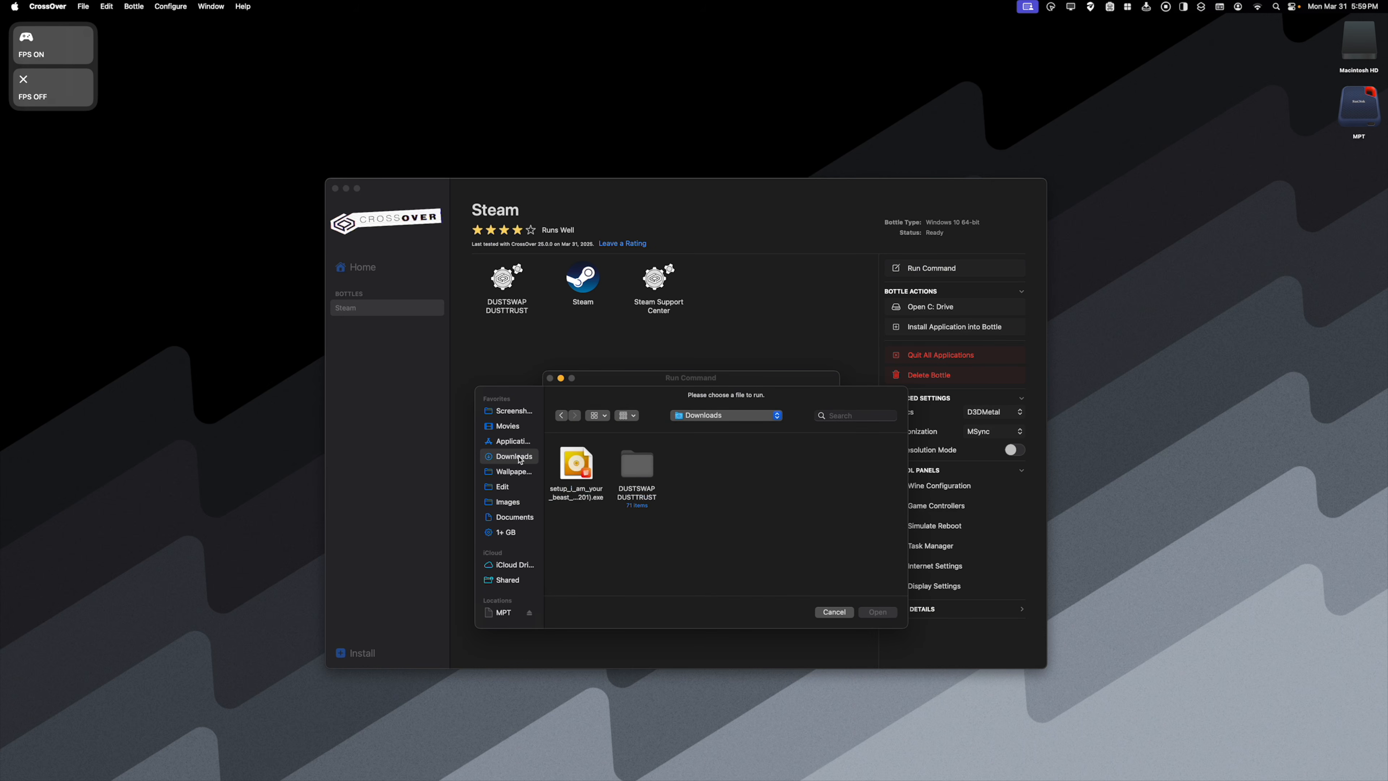
click(580, 472)
click(875, 615)
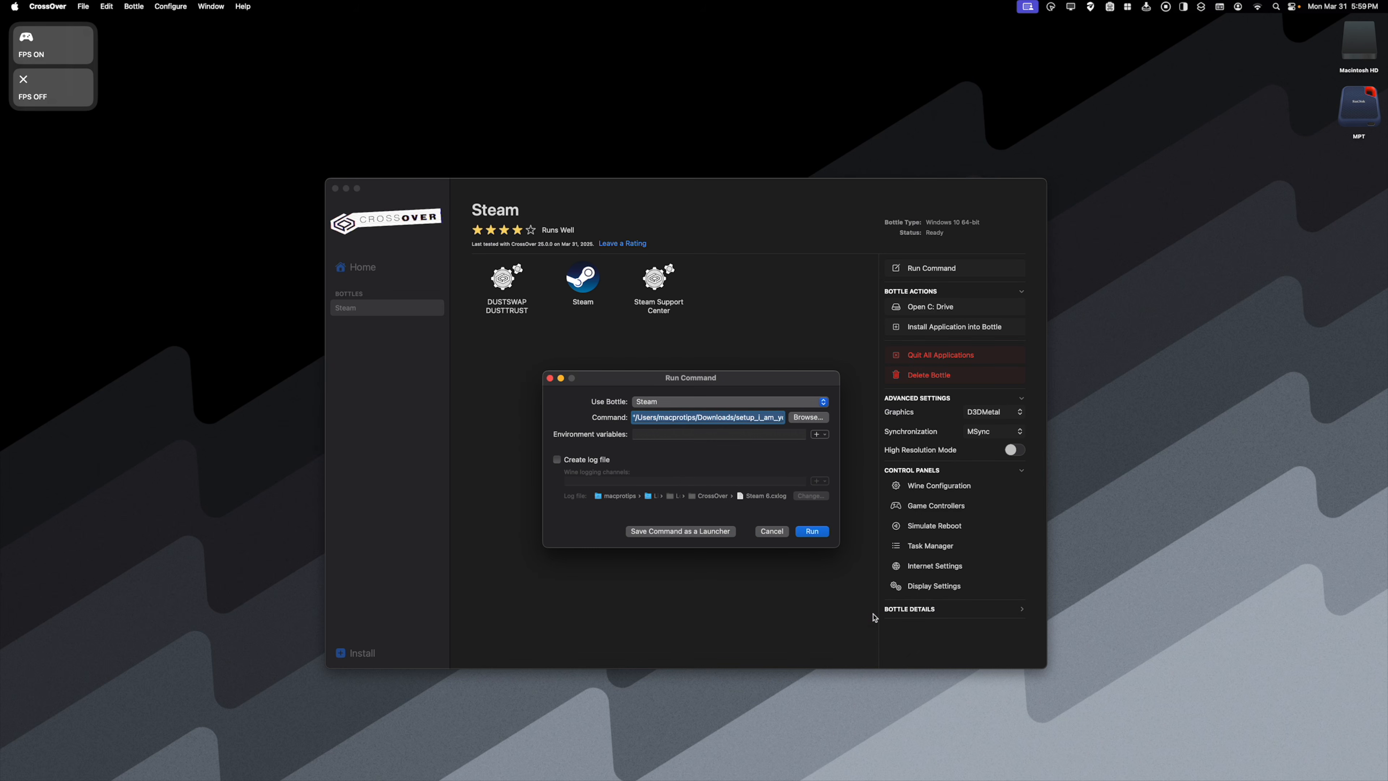
click(813, 534)
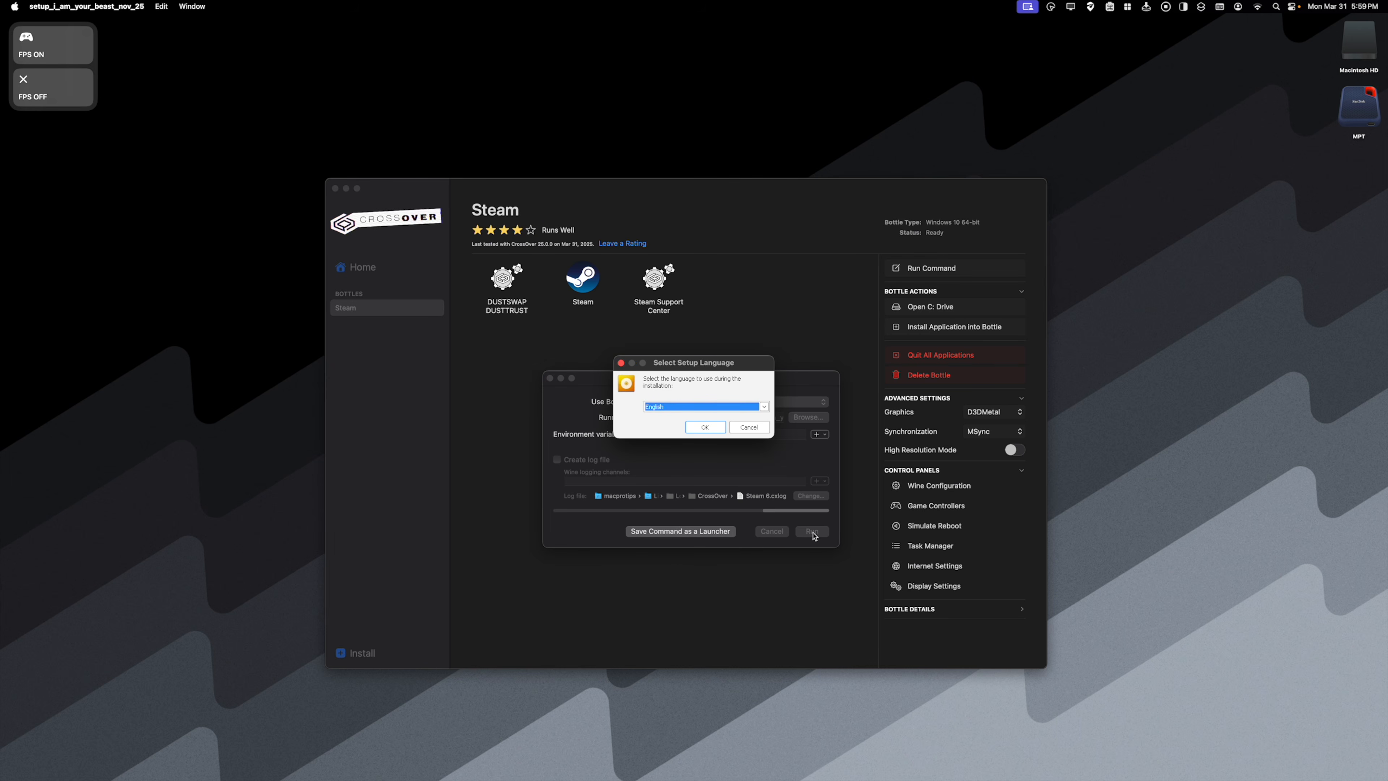
- Install I Am Your Beast with English as the setup language, accepting the EULA, and exit the setup
click(703, 427)
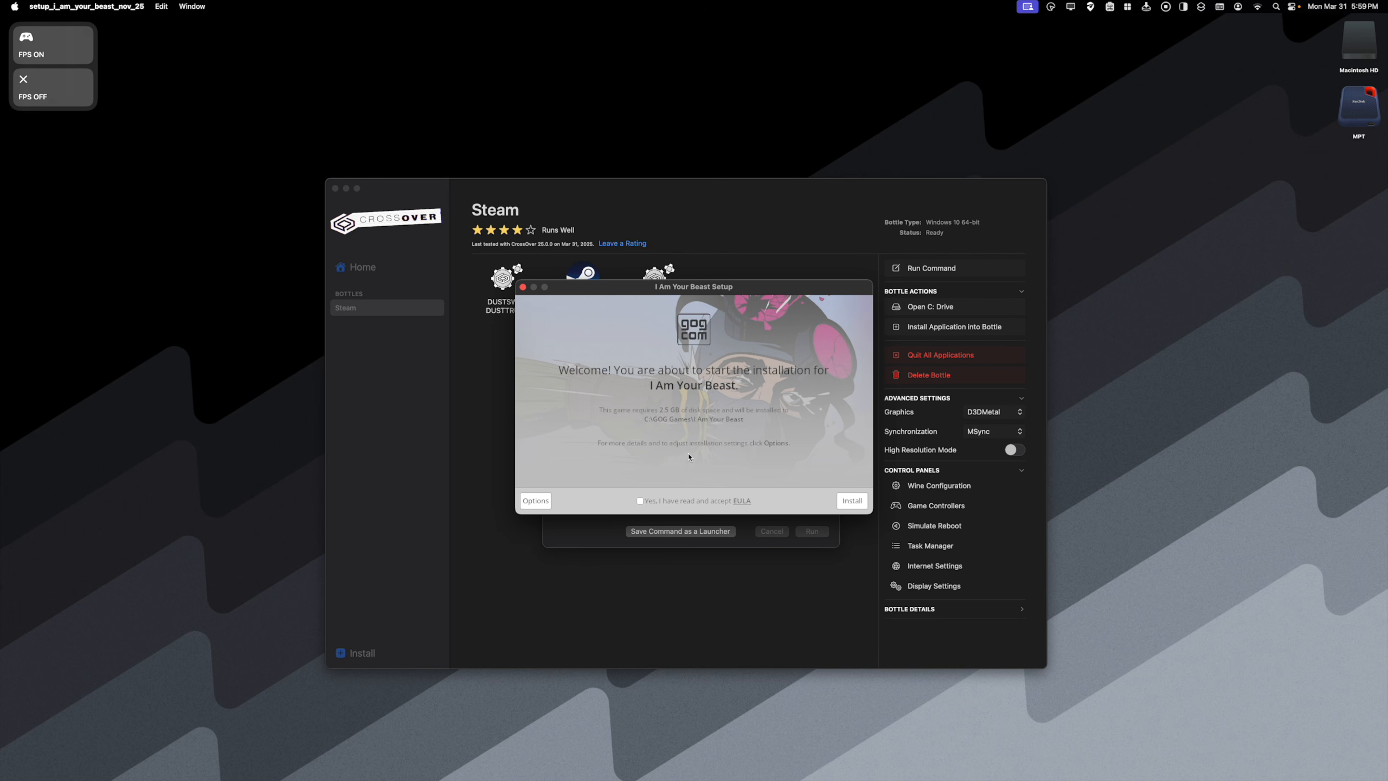
click(847, 502)
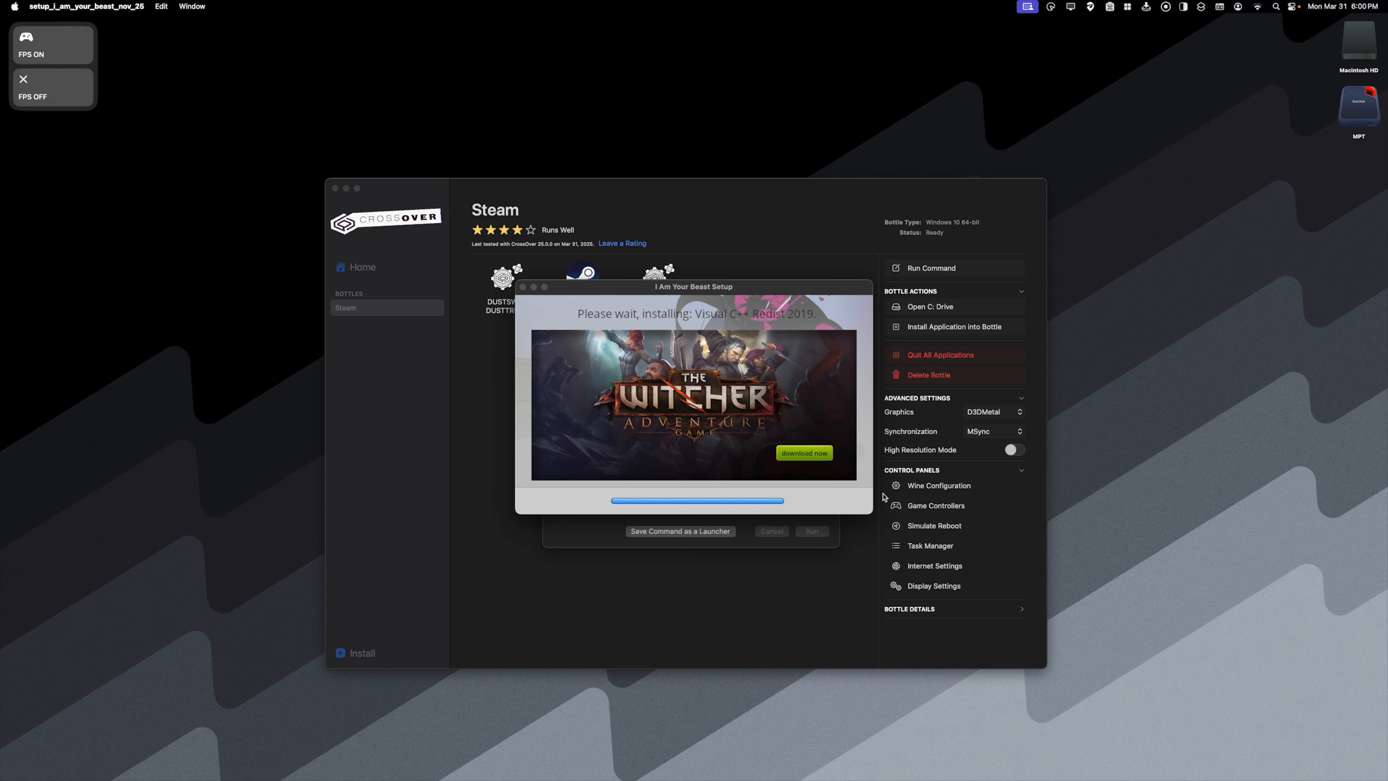
click(842, 501)
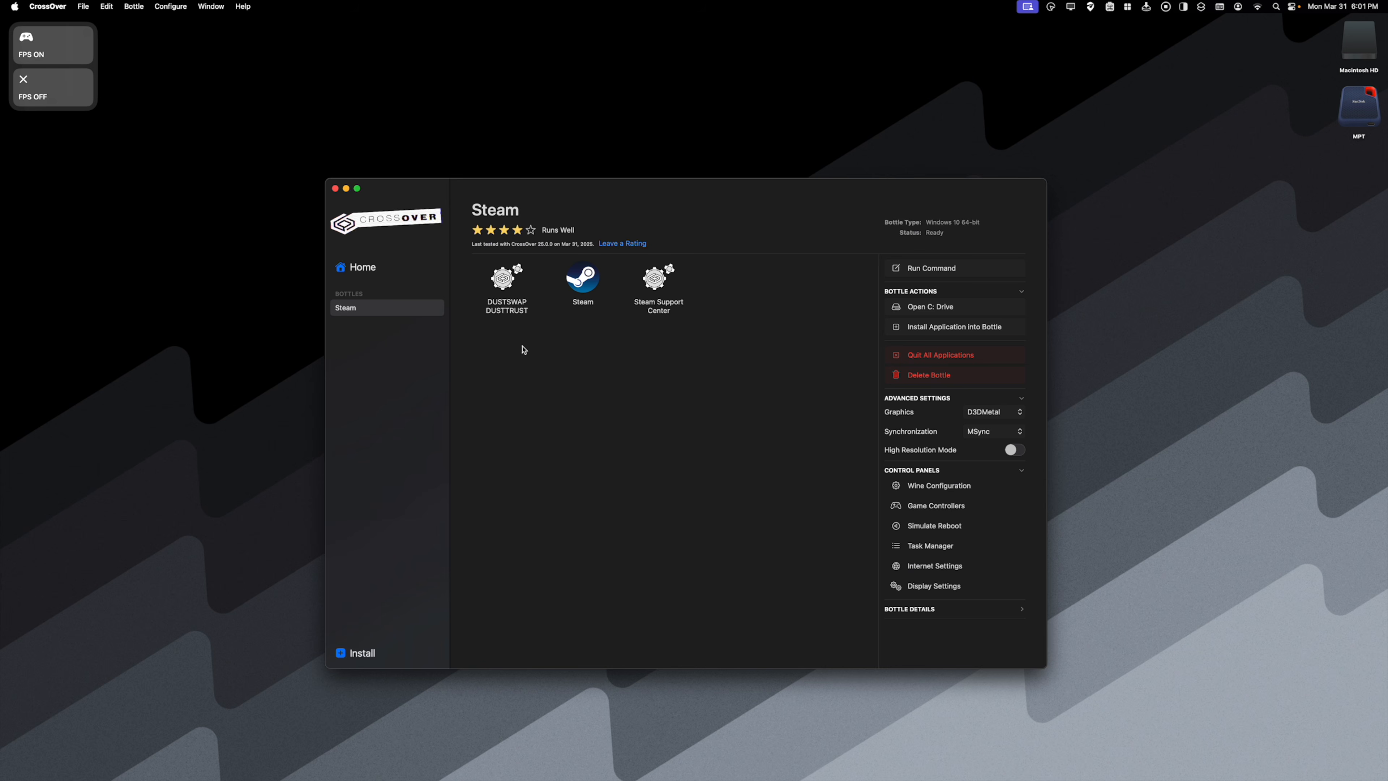
- Choose I Am Your Beast.exe from GOG Games/I Am Your Beast on drive_c as a run command for the Steam bottle
click(941, 272)
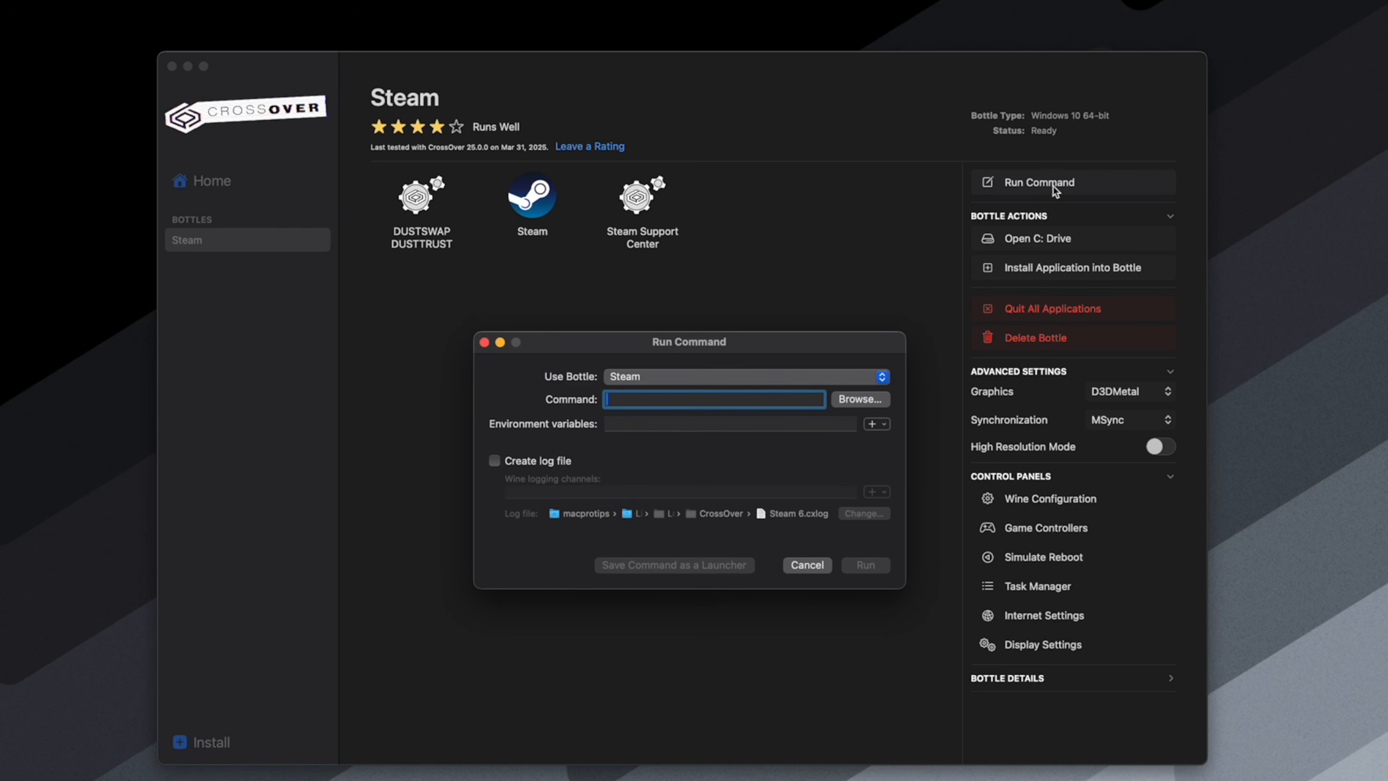
click(866, 402)
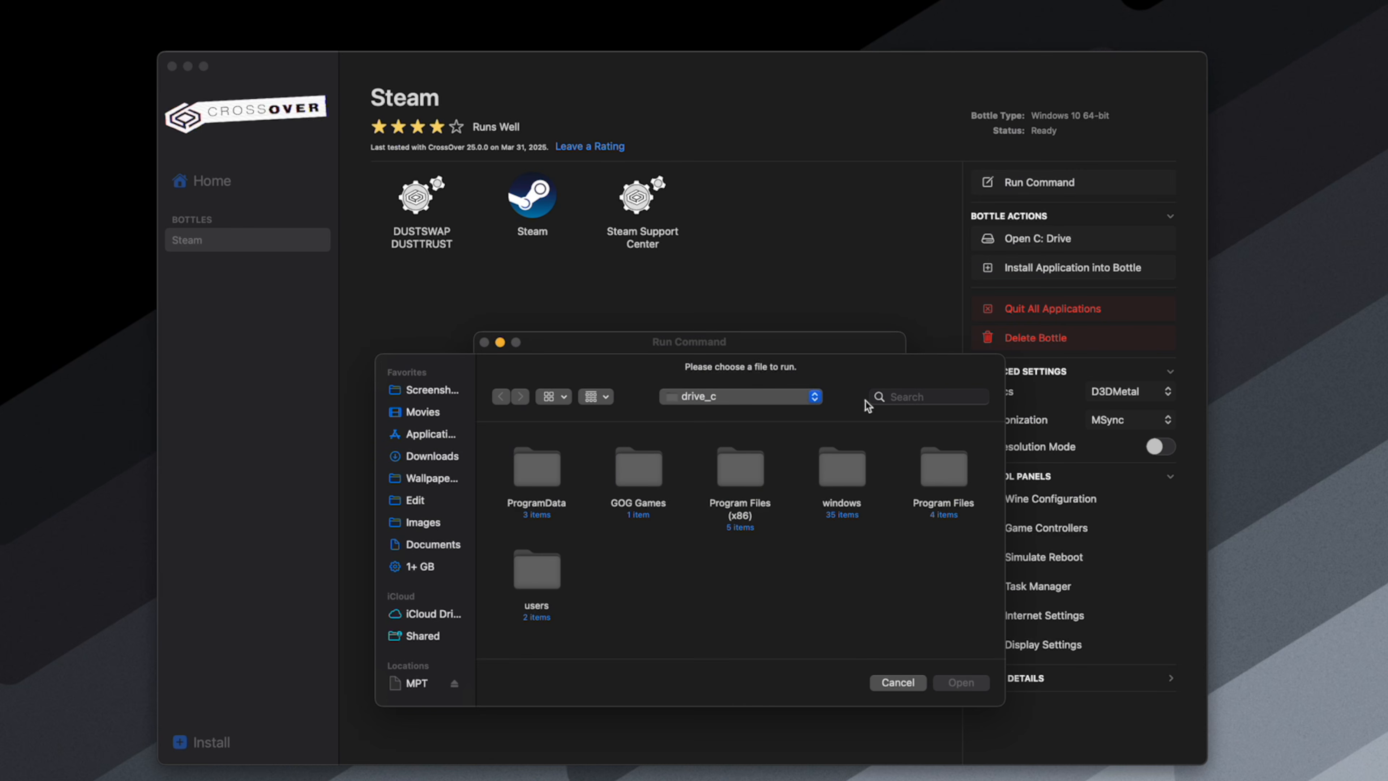
double_click(633, 467)
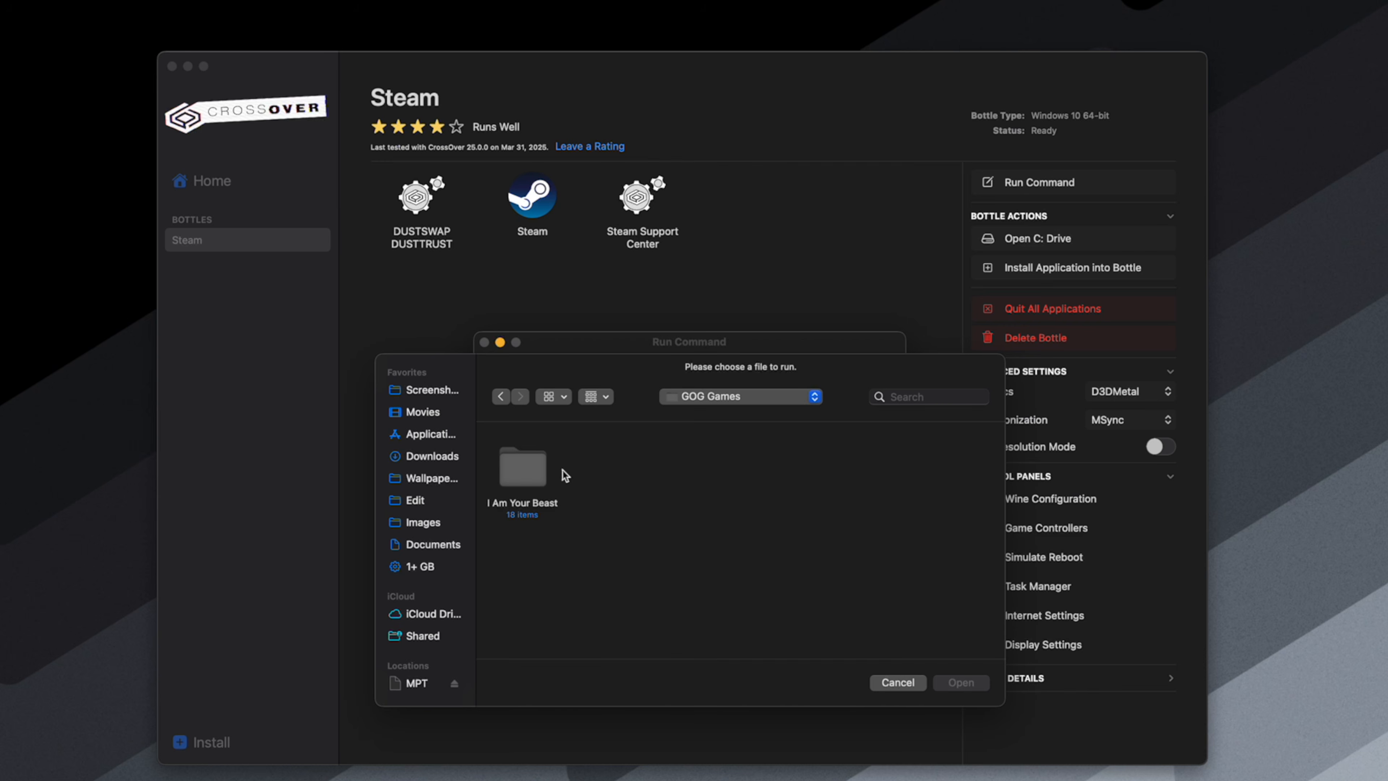
double_click(521, 467)
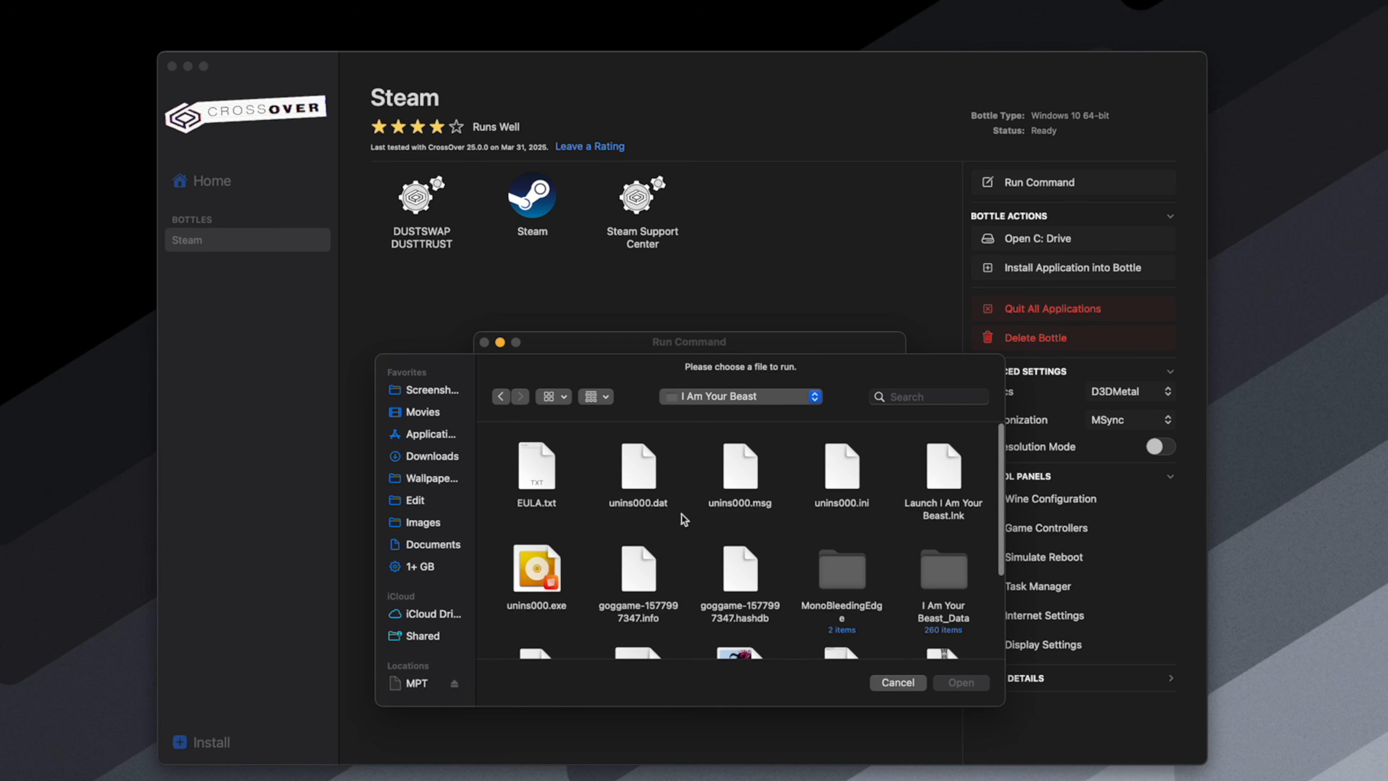
scroll(683, 518, down, 5)
scroll(683, 518, down, 2)
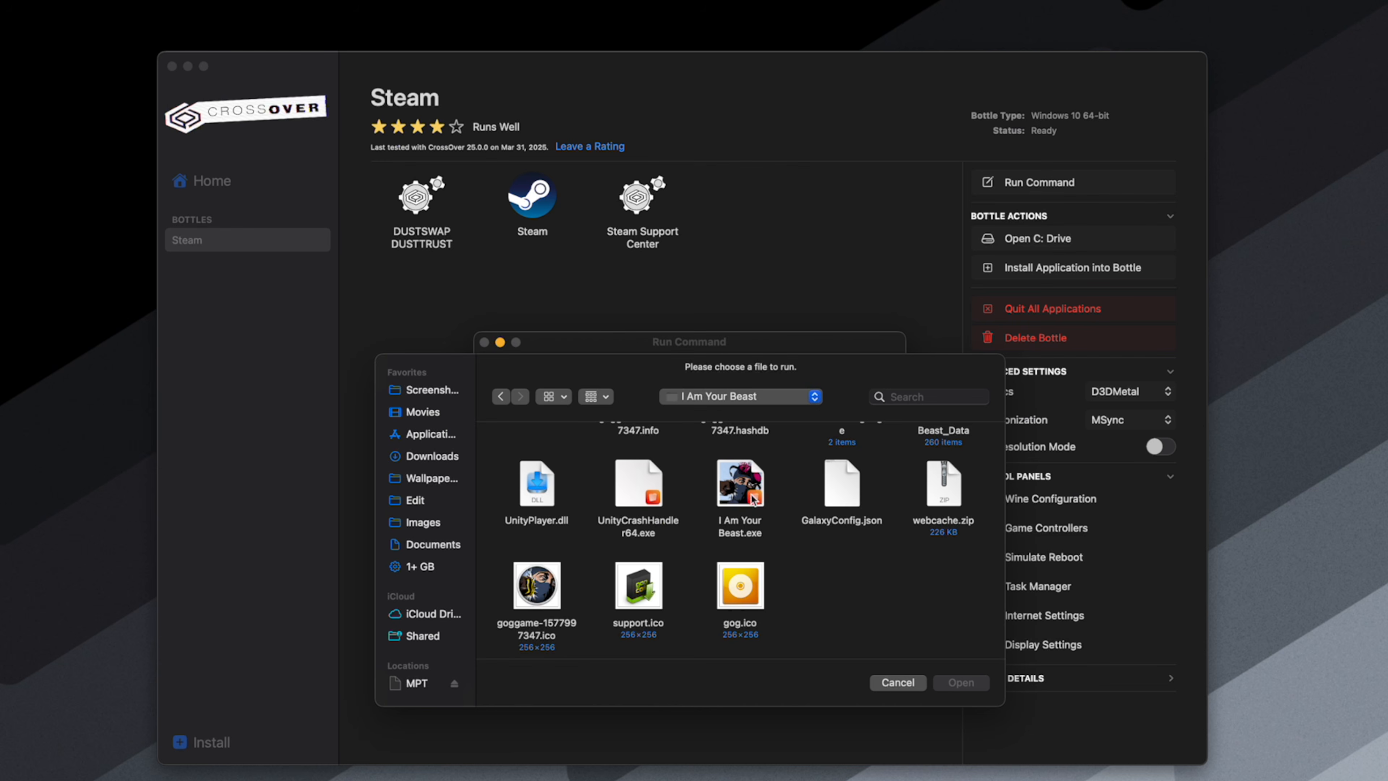
click(746, 496)
click(961, 680)
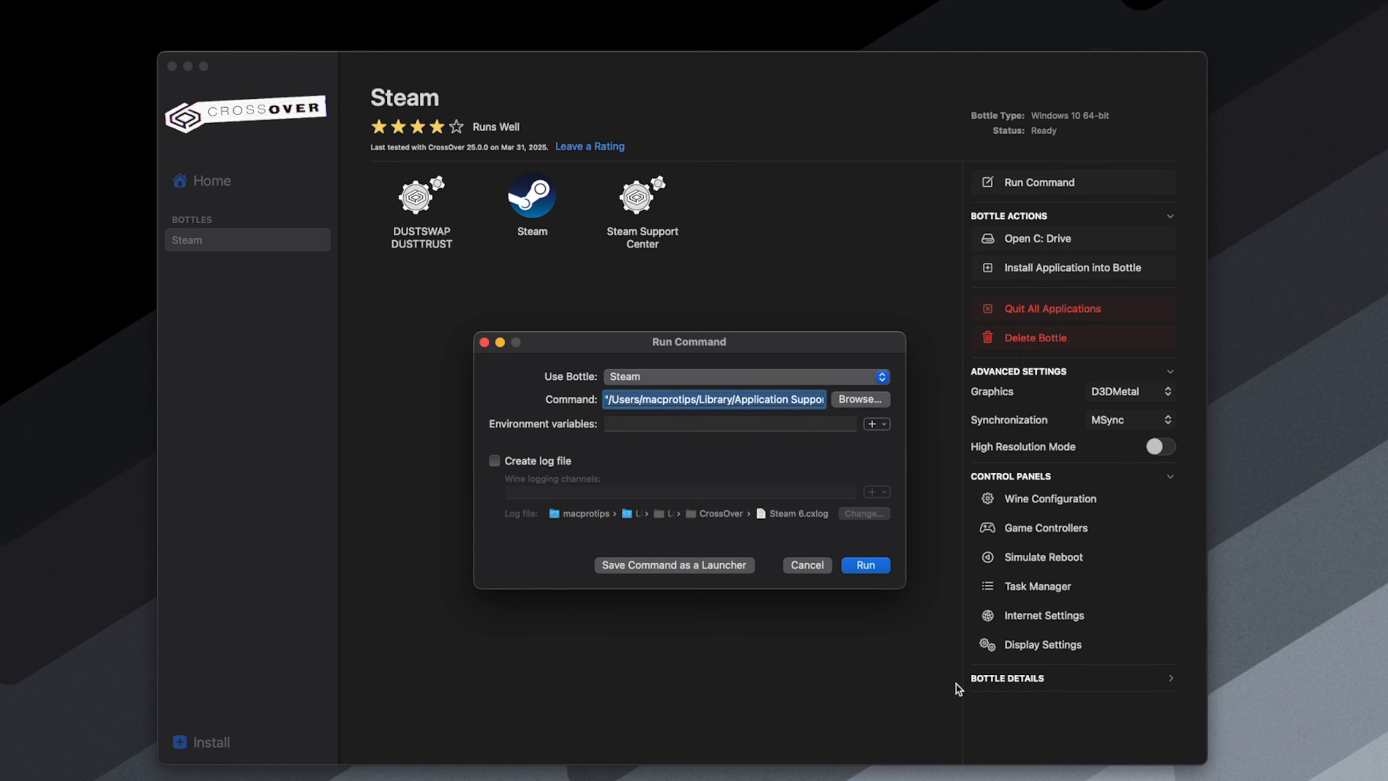
- Save the I Am Your Beast command as a launcher, close the Run Command dialog, and start the game from it
click(643, 568)
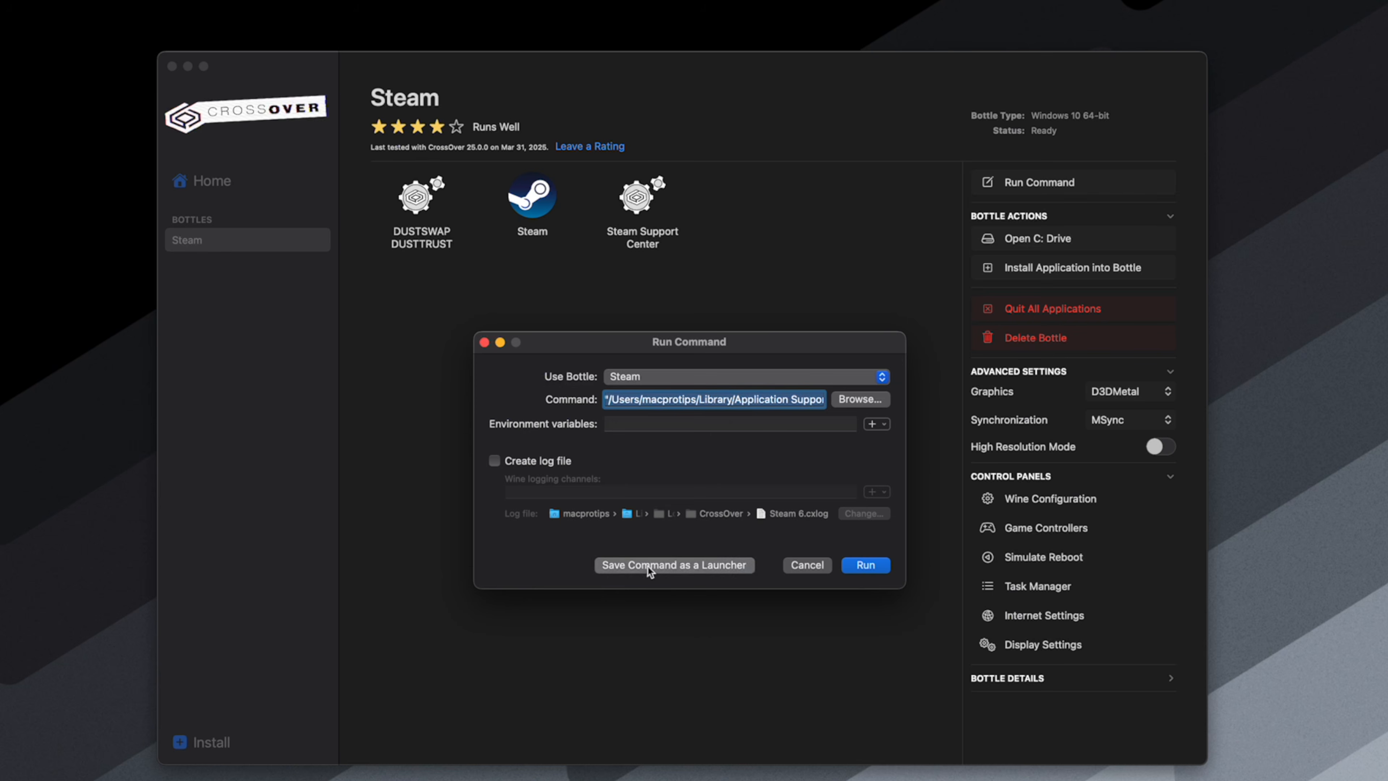
click(484, 342)
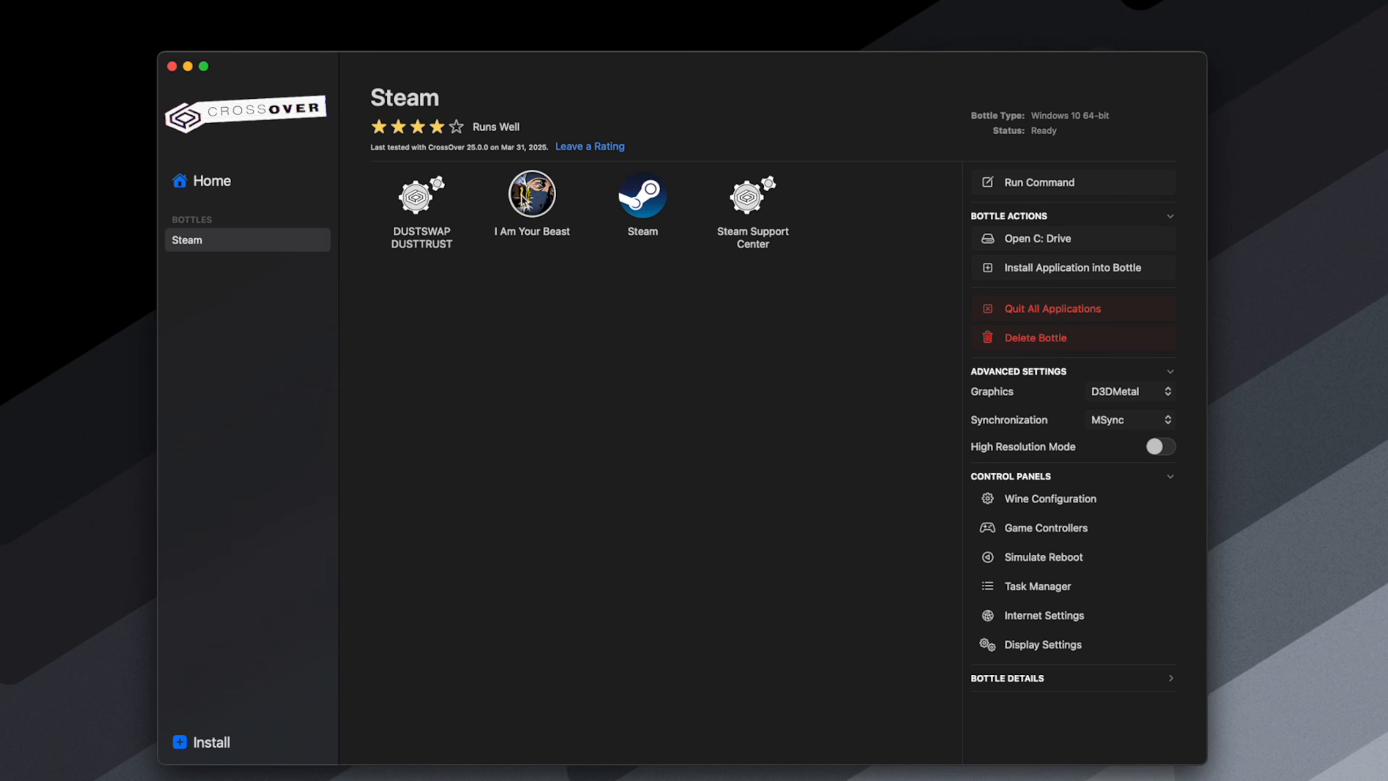
click(534, 204)
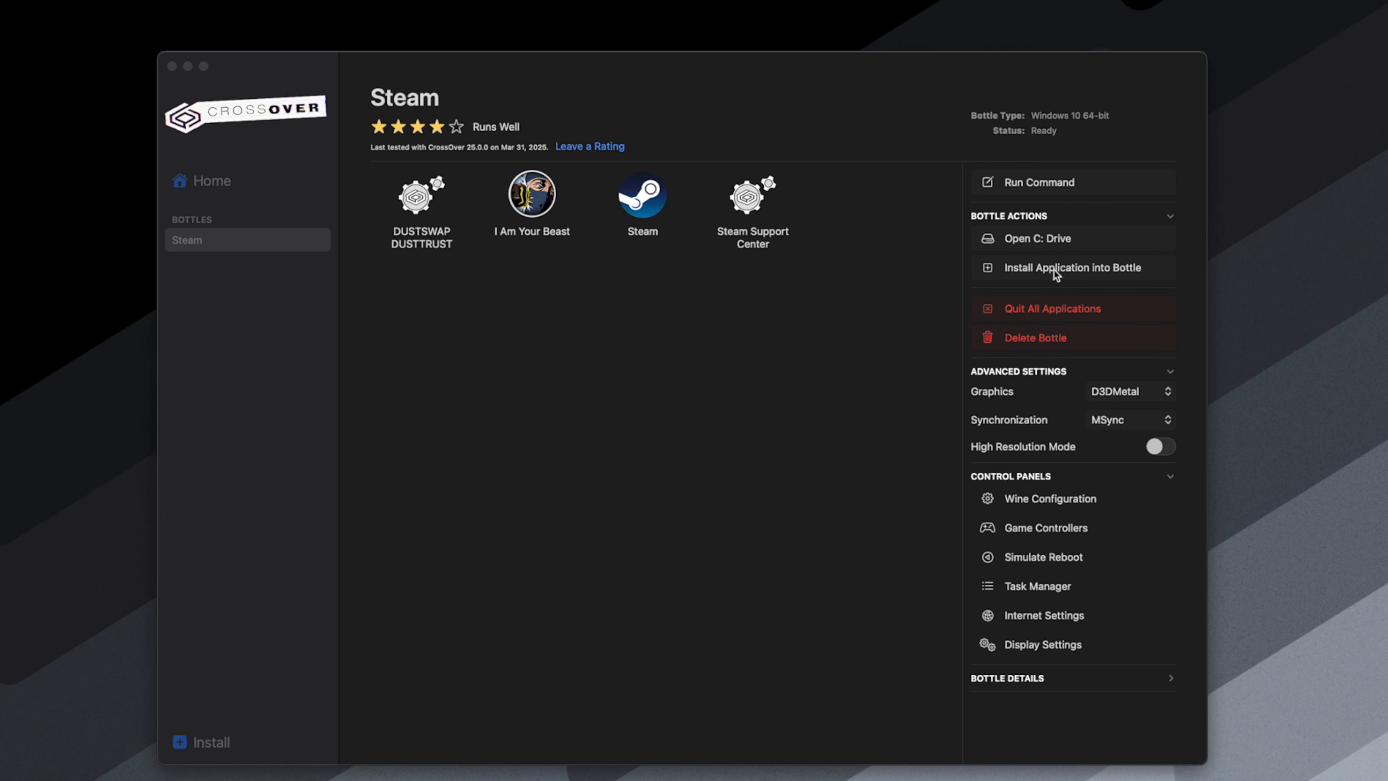
- Open the list of Windows applications to install into the Steam bottle and browse the popular applications
click(1032, 272)
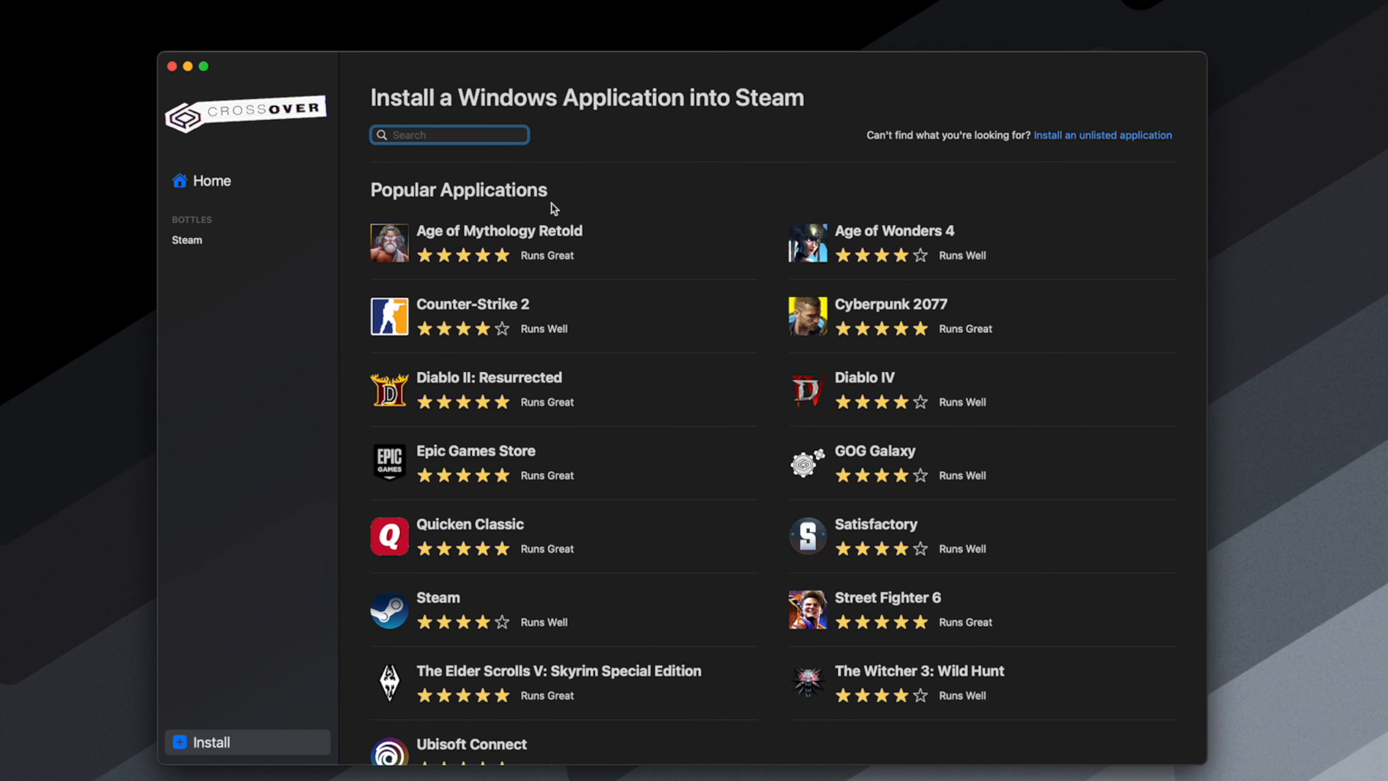
scroll(548, 403, down, 2)
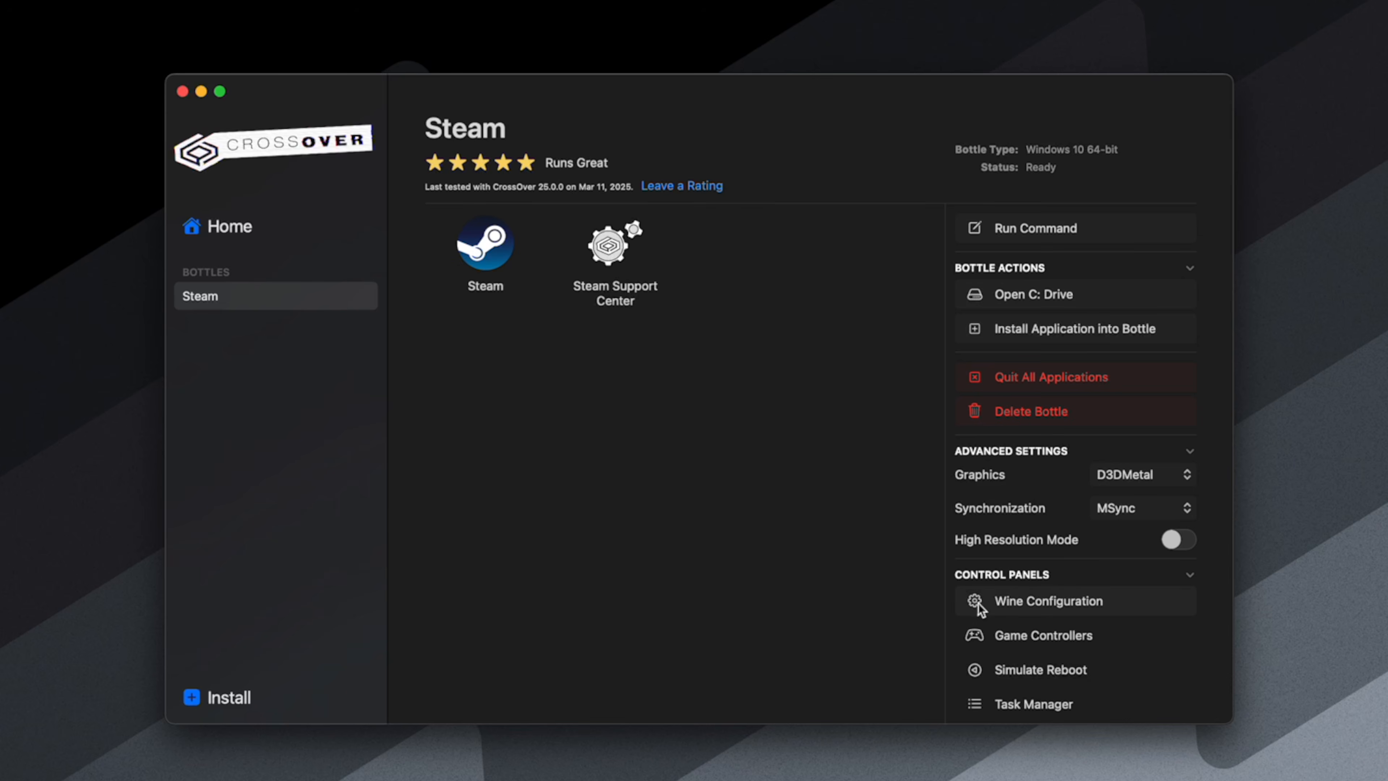
- Review the Steam bottle's advanced settings and control panels, and launch Steam from the bottle
scroll(1007, 591, down, 2)
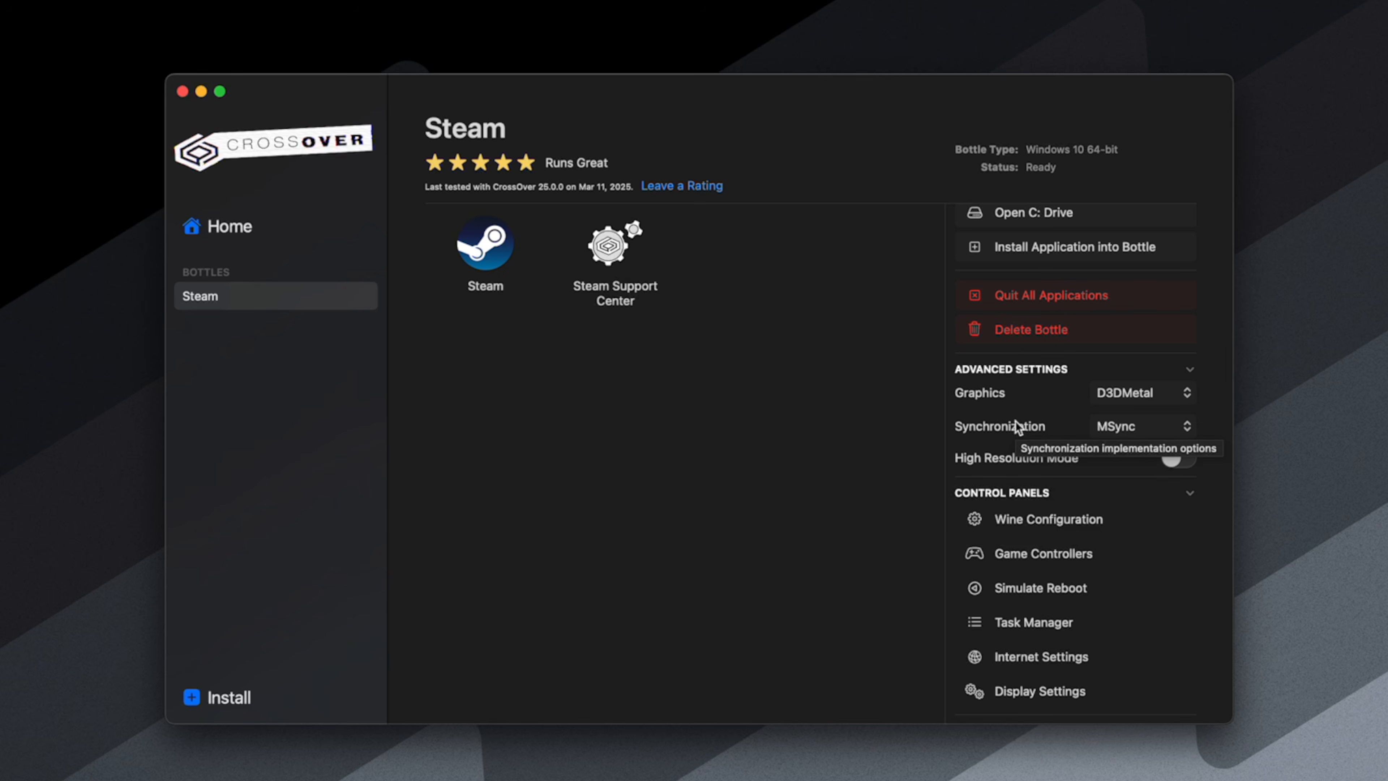
click(481, 261)
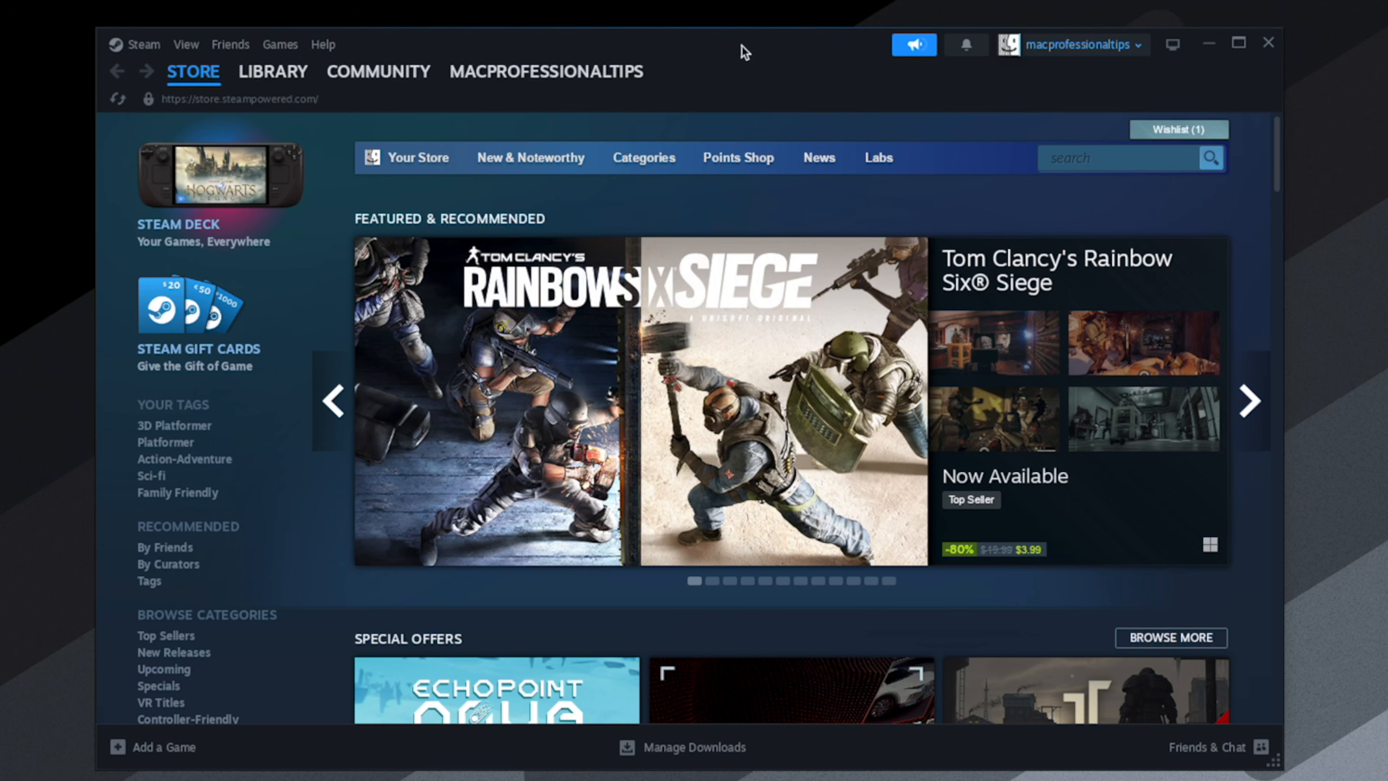
- Open the Steam library and show the ANIMAL WELL game page
mouse_move(267, 77)
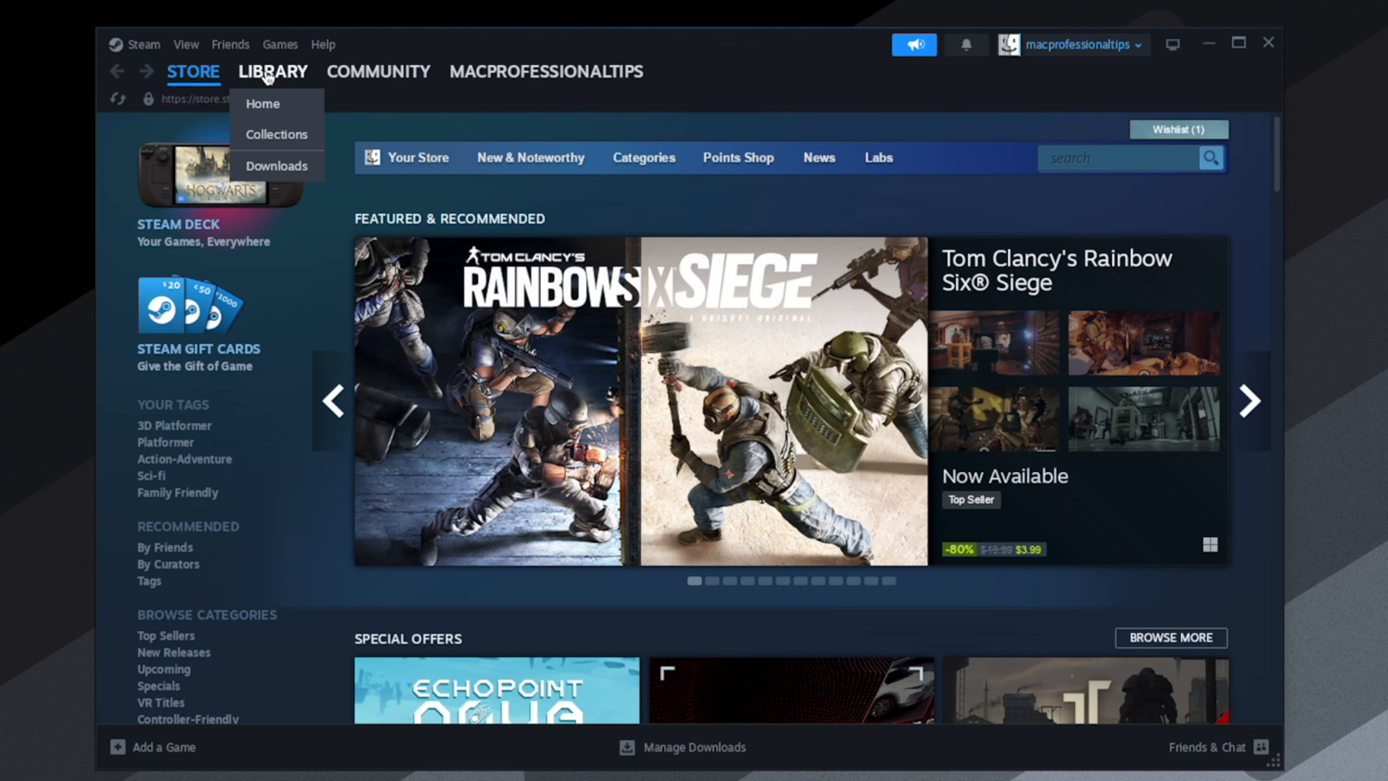
click(266, 73)
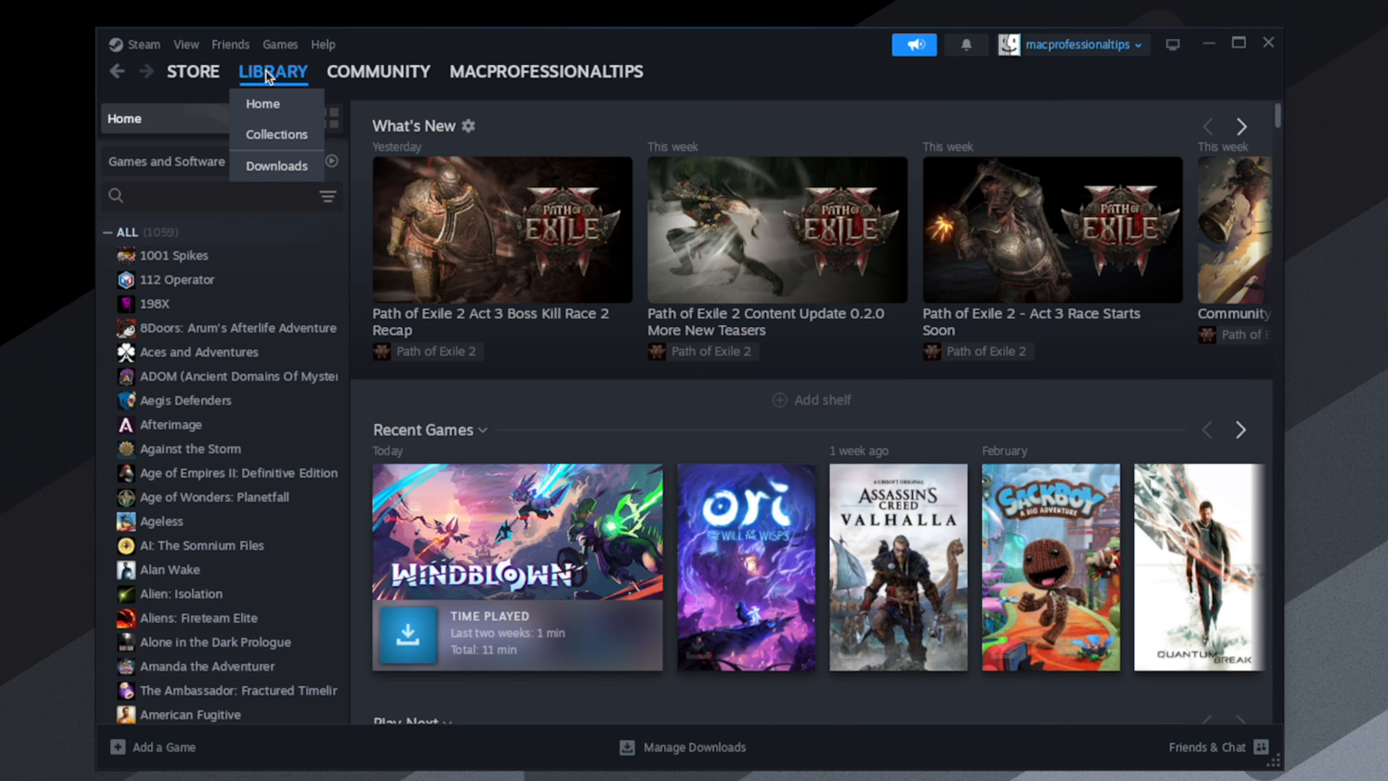
scroll(241, 353, down, 8)
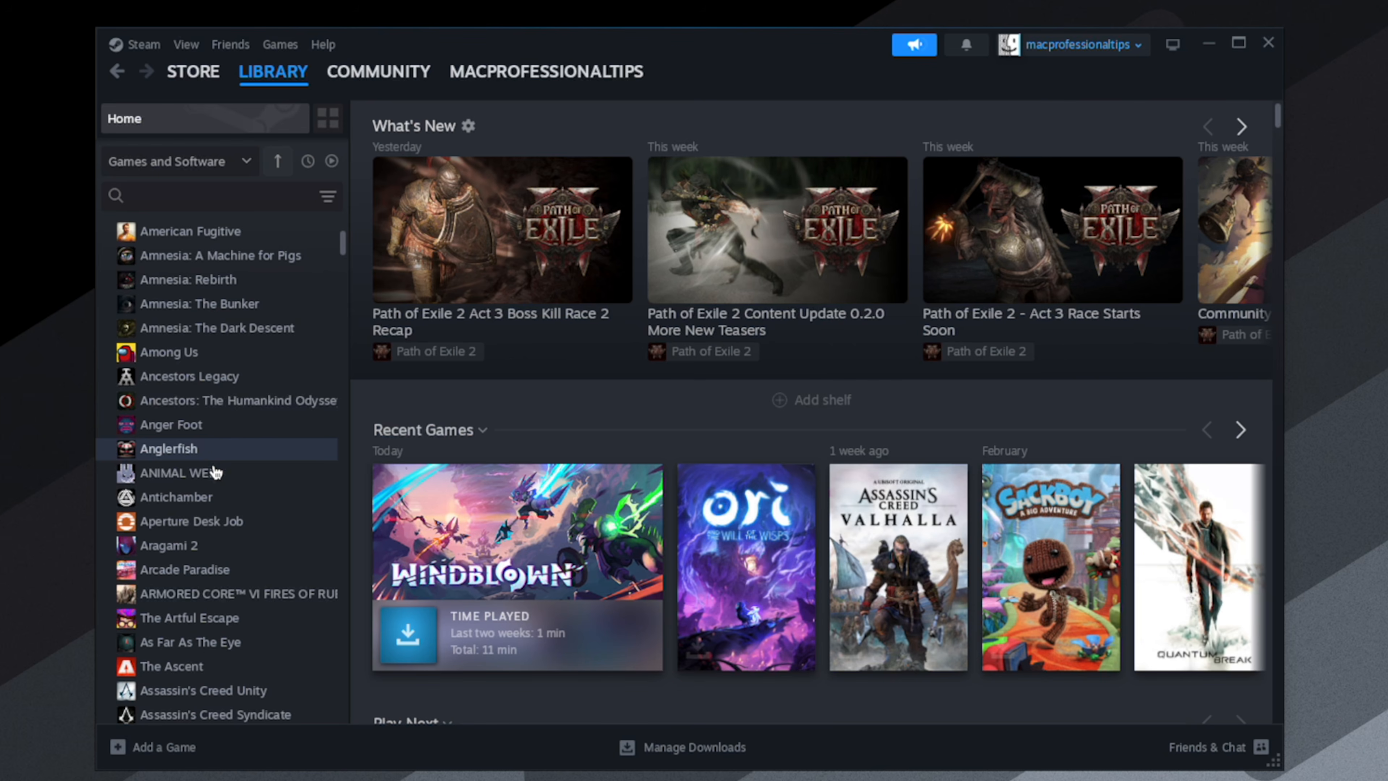
click(206, 476)
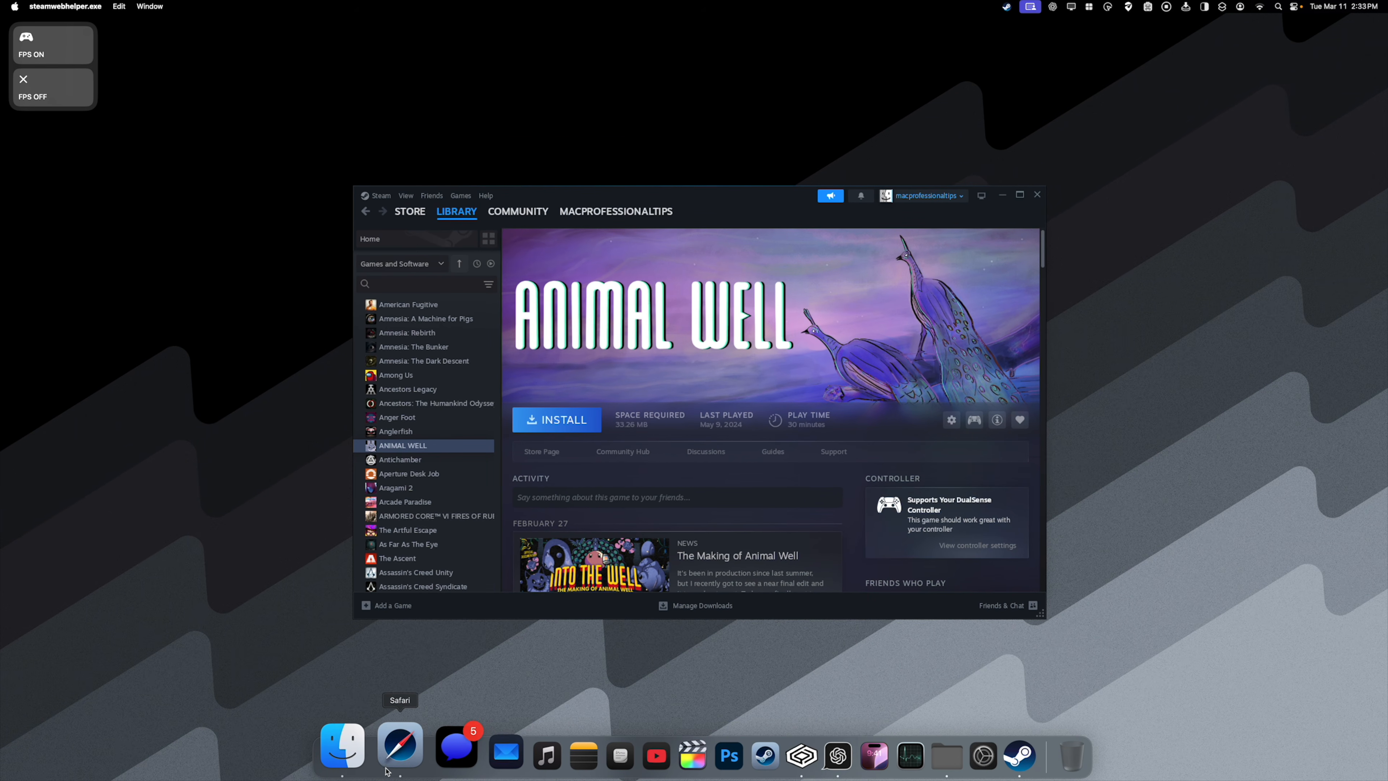
- Switch to Safari, search the CodeWeavers site for "animal w", and open the Animal Well compatibility page
click(395, 756)
click(748, 135)
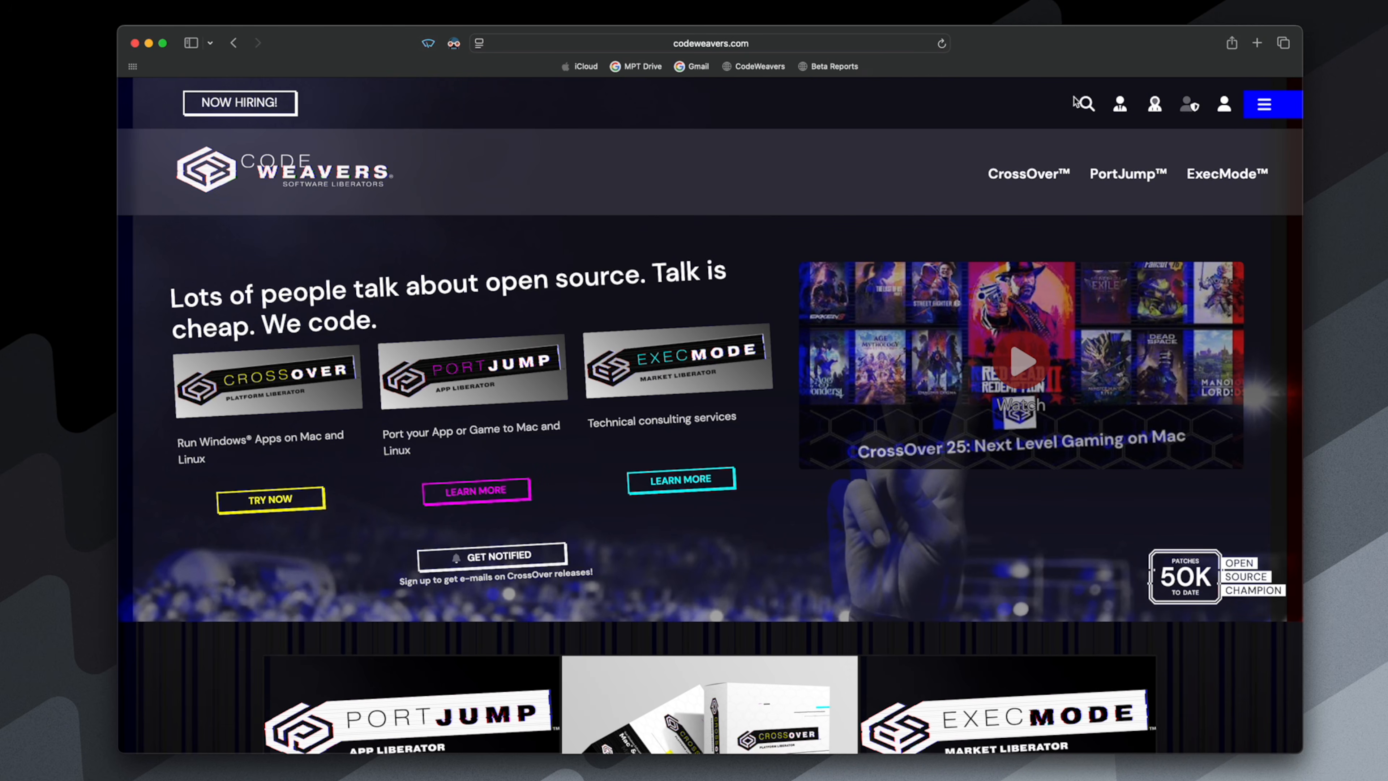
click(1074, 120)
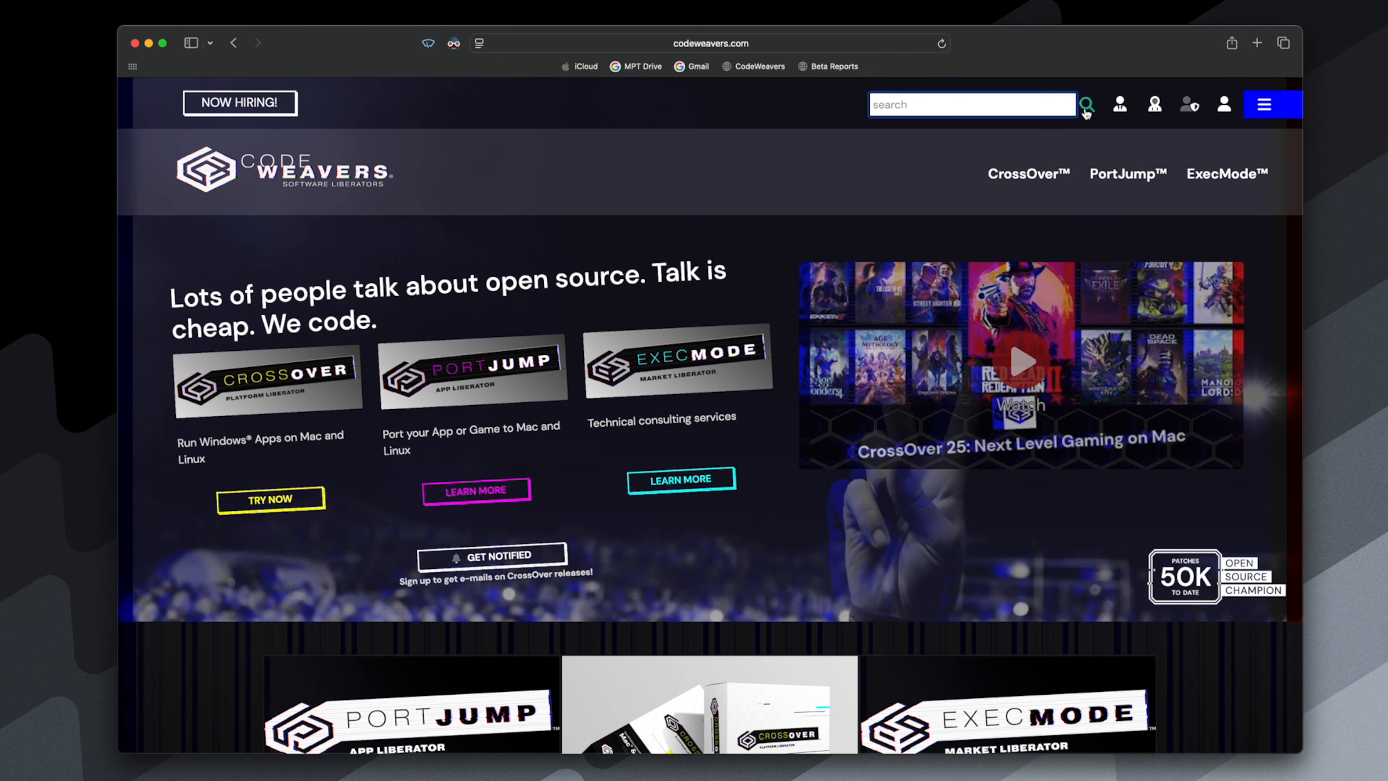
text(animal w)
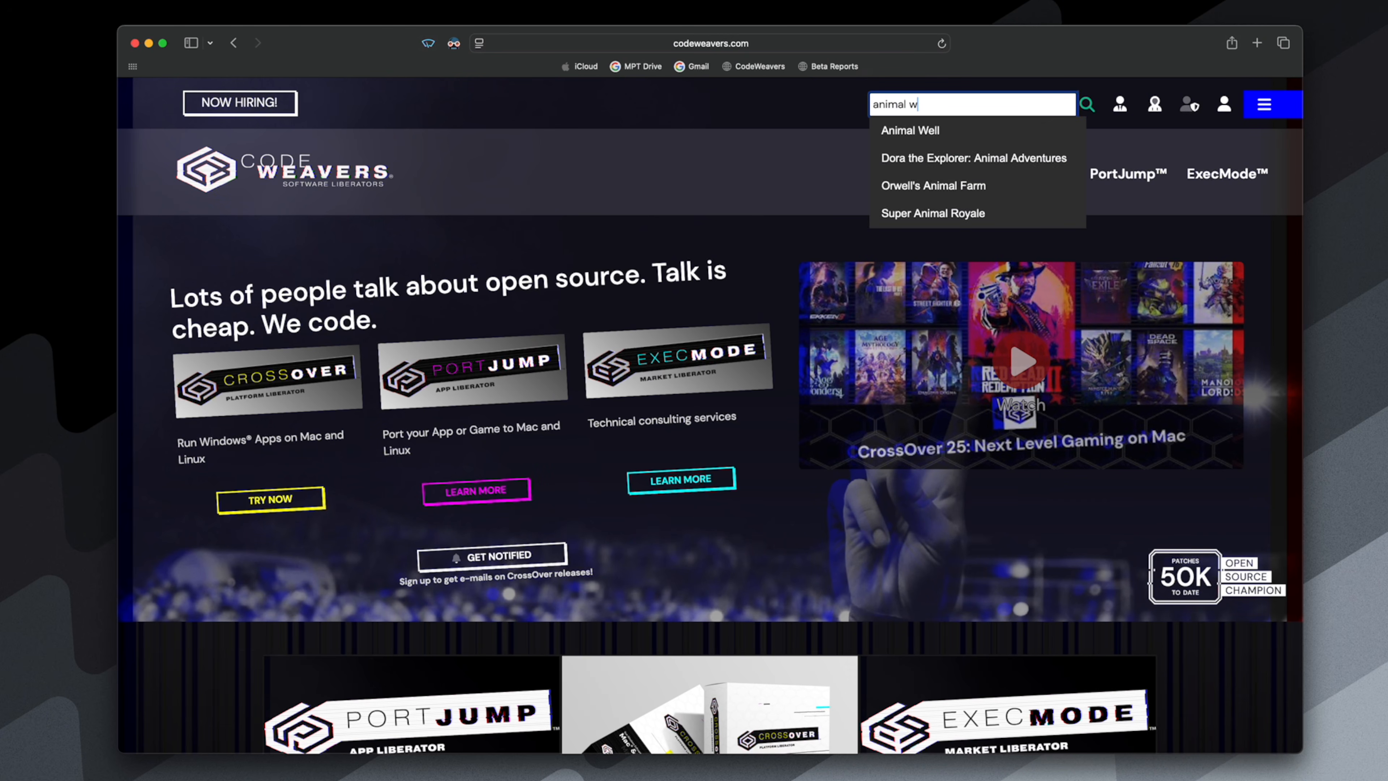
click(1019, 124)
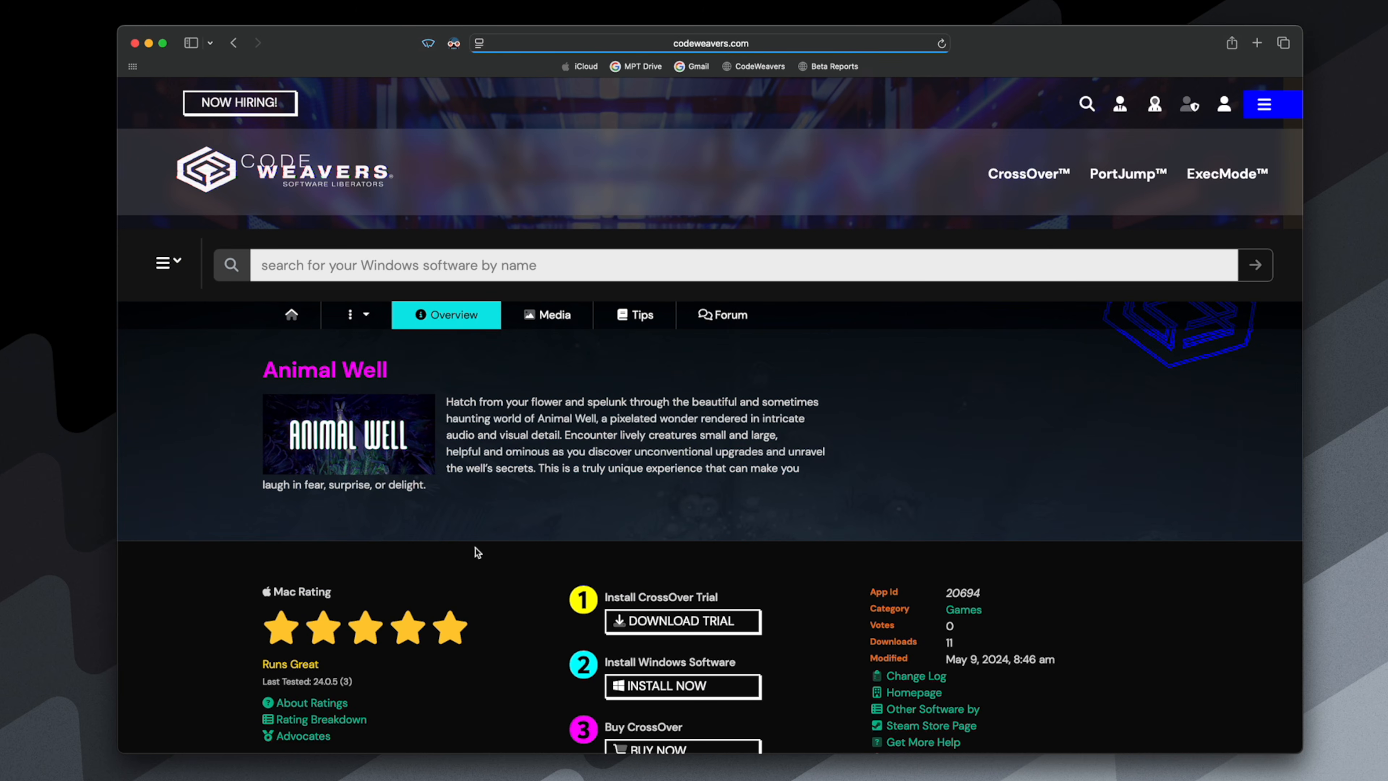
- Examine the Animal Well ratings and tester notes for CrossOver 24.0.5 and 24.0.4, and close the browser window
scroll(443, 635, down, 6)
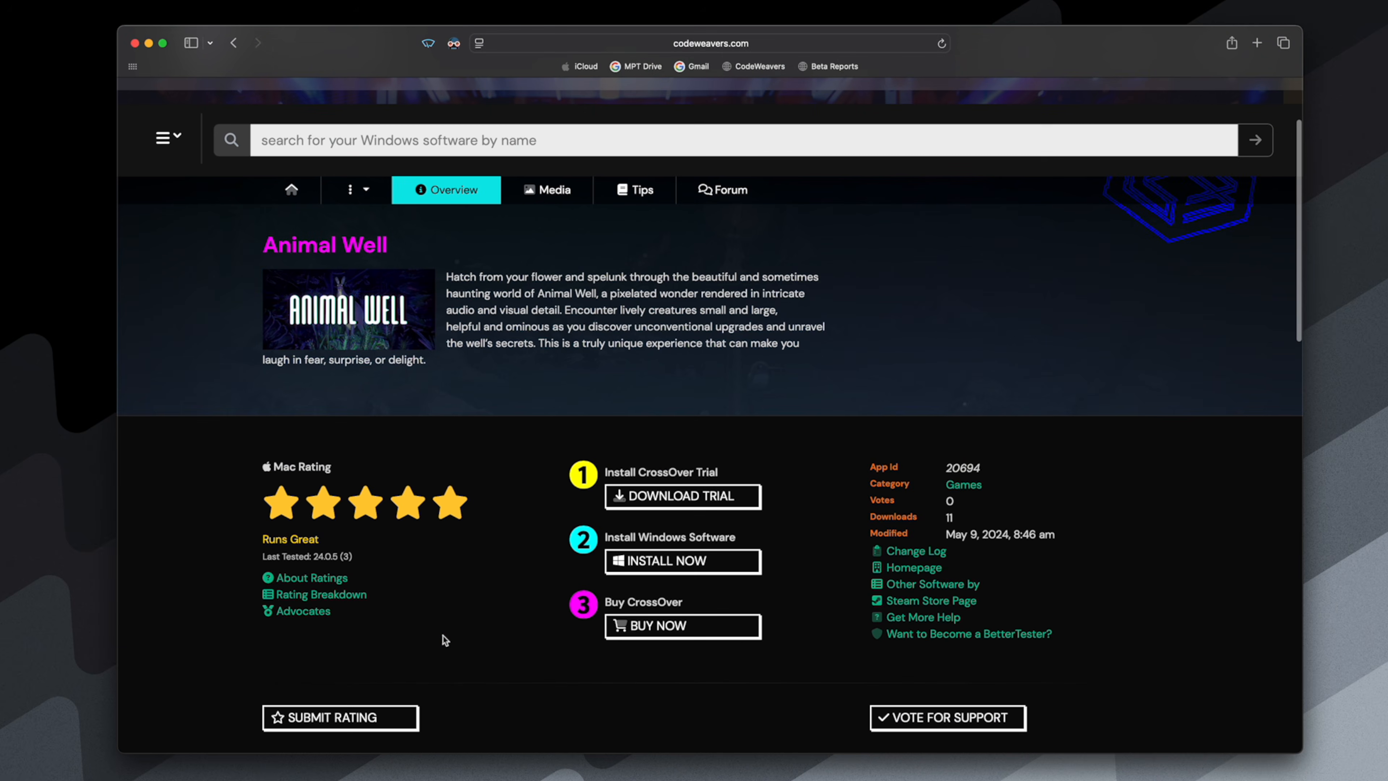
scroll(442, 636, down, 4)
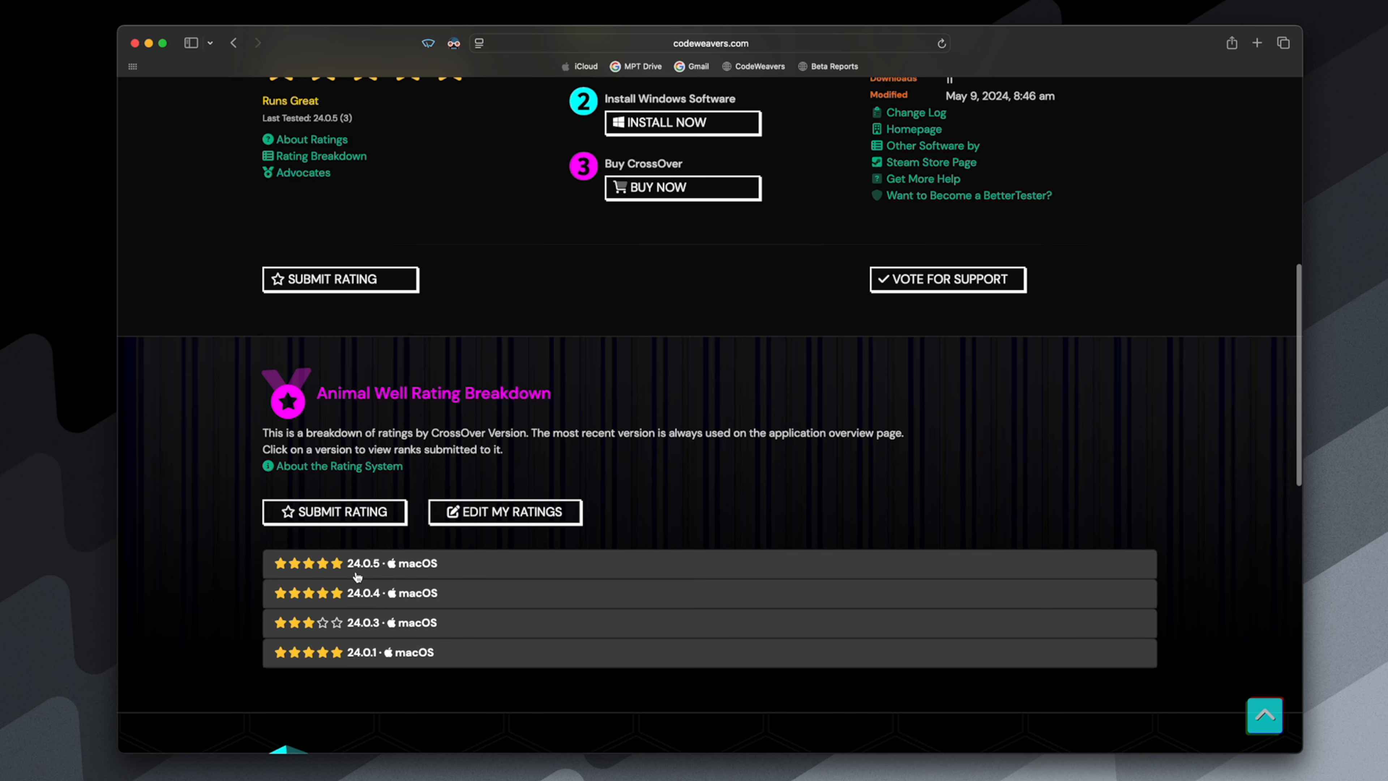
click(446, 576)
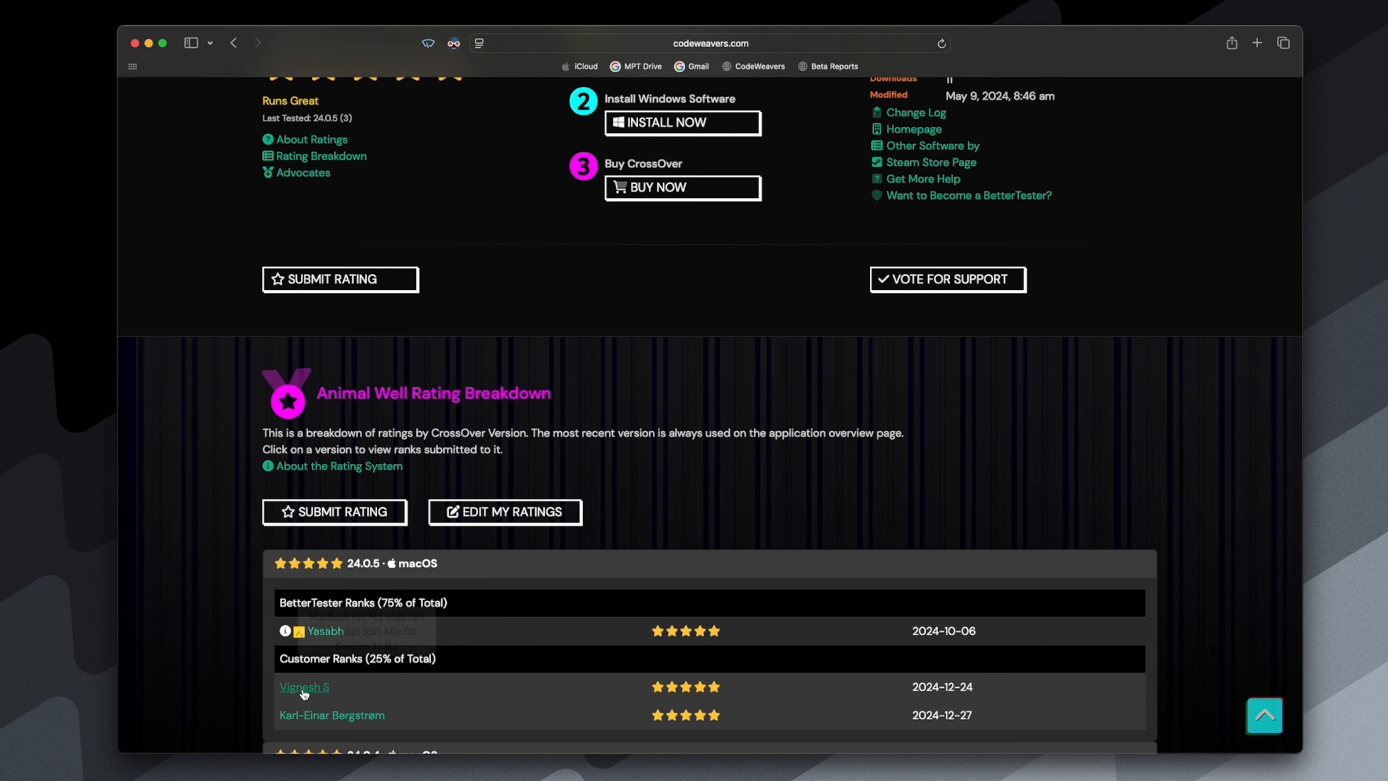
scroll(293, 601, down, 2)
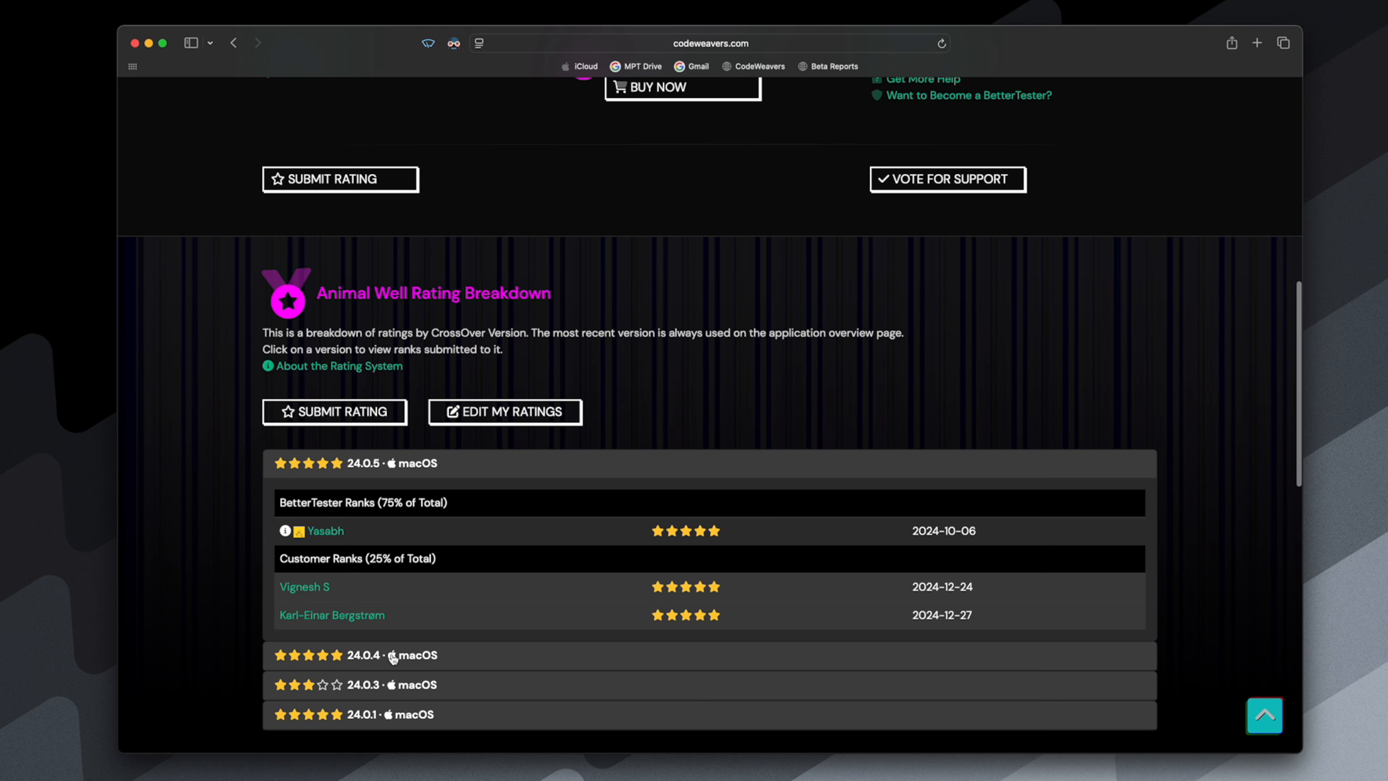
click(394, 659)
scroll(284, 727, down, 3)
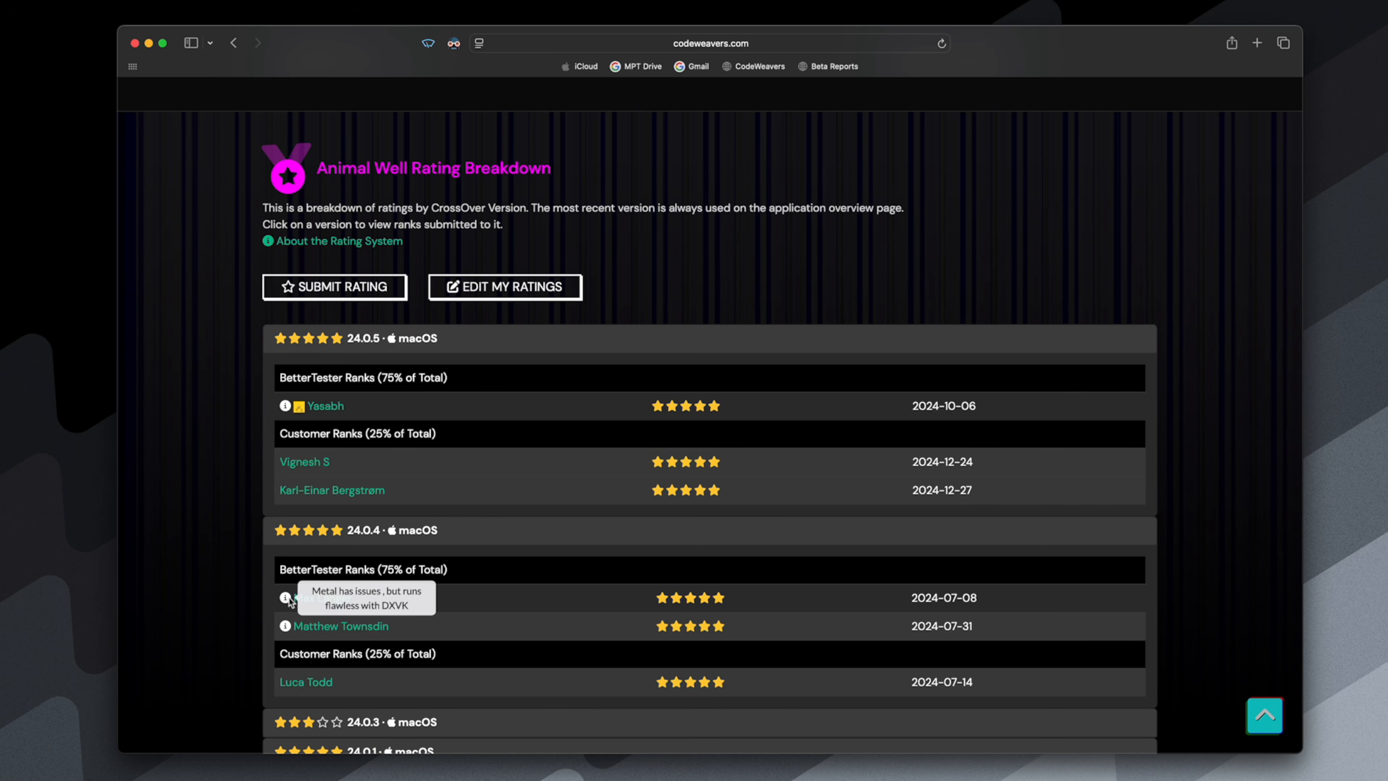
mouse_move(285, 627)
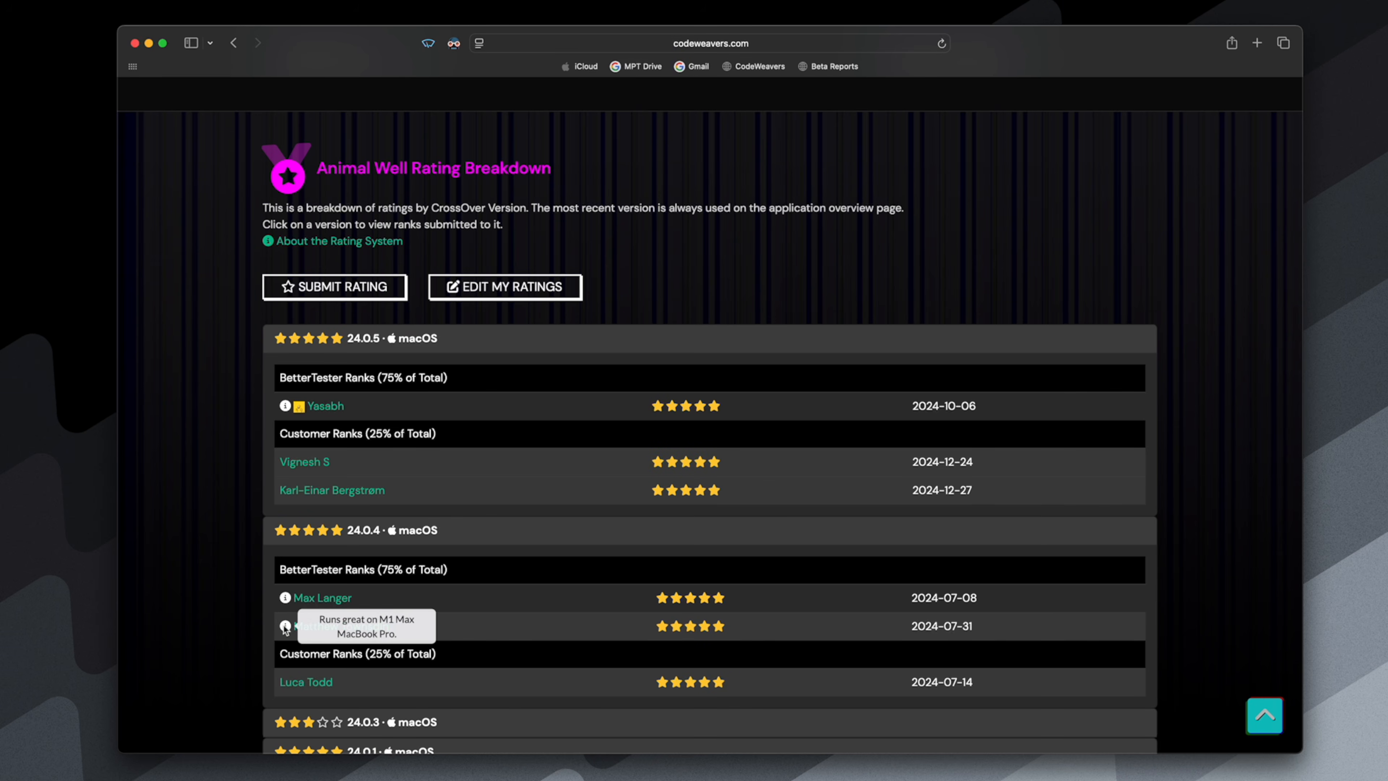
scroll(262, 541, up, 8)
scroll(262, 498, down, 5)
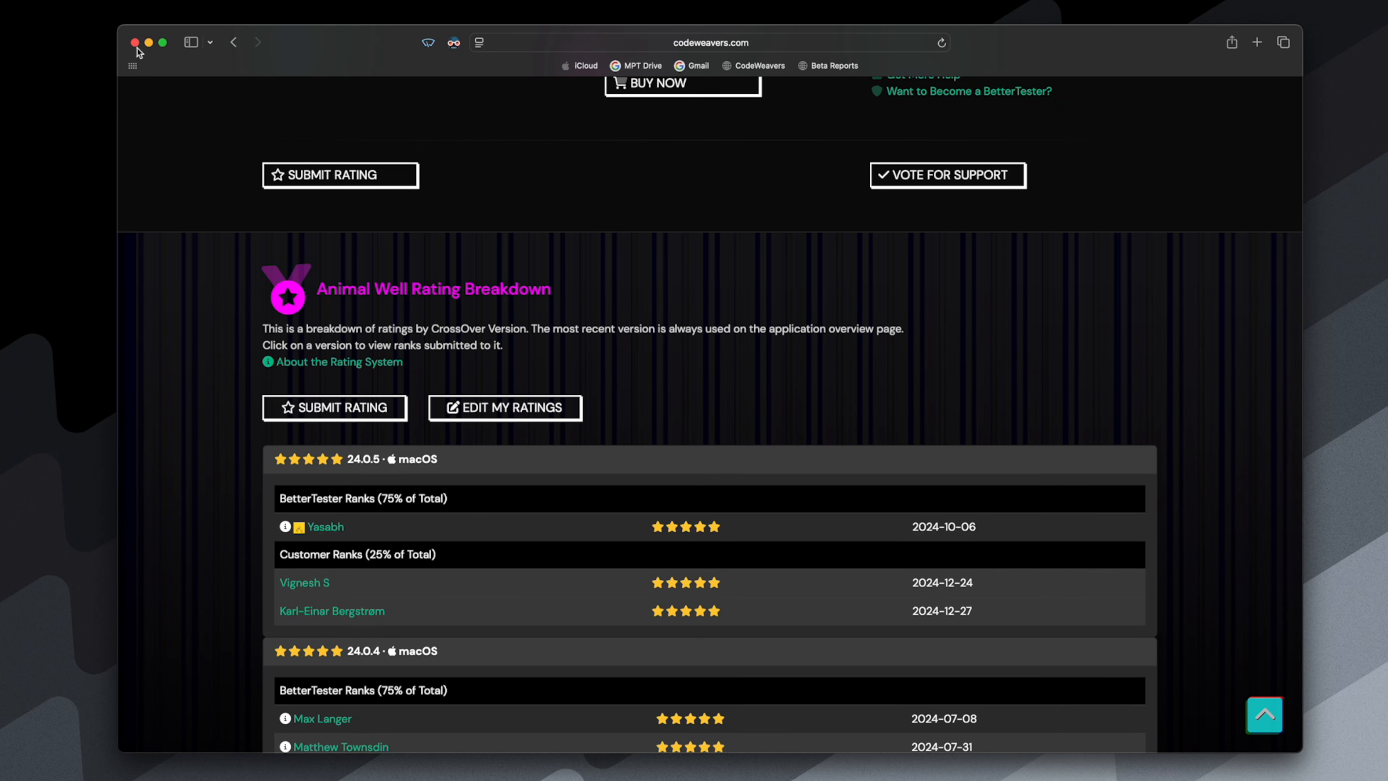
click(136, 43)
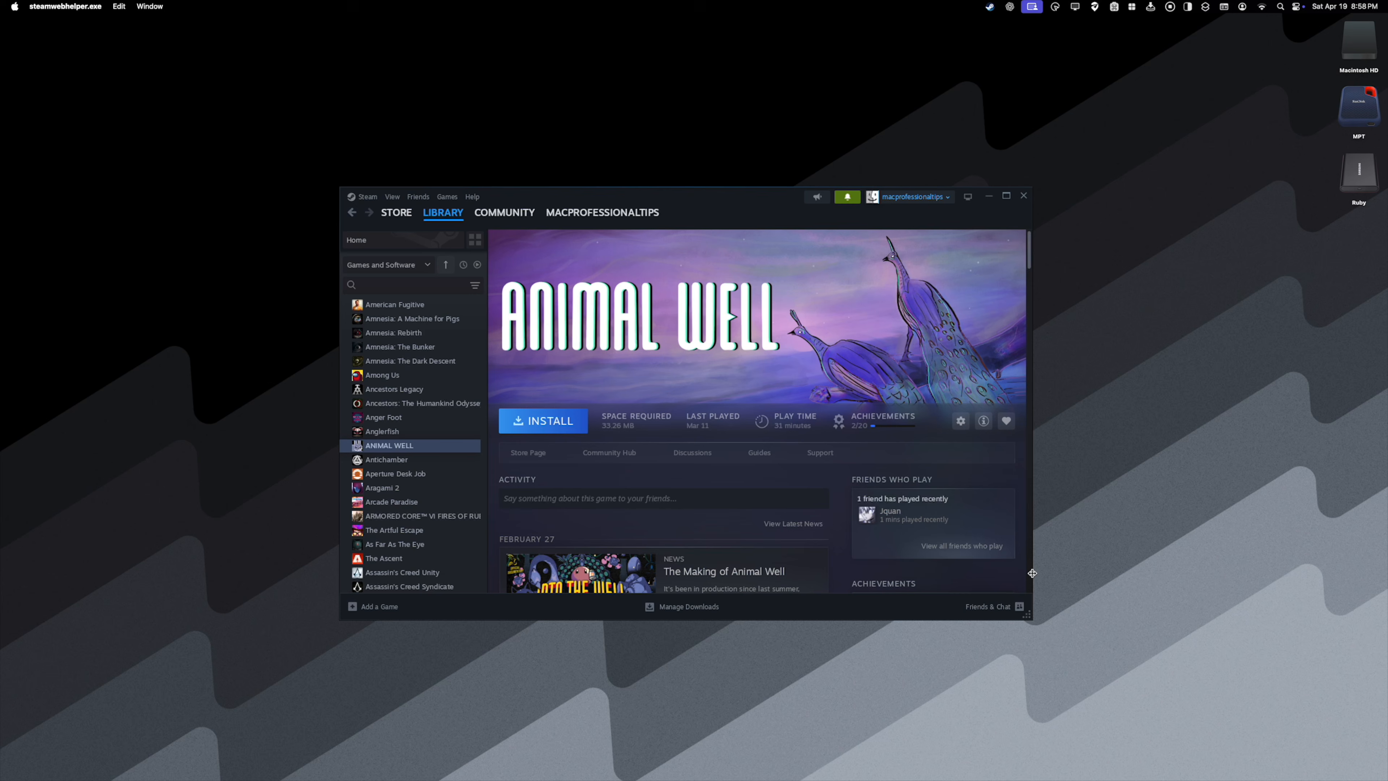
- Quit Windows Steam and set the Steam bottle's graphics option to DXVK in CrossOver
right_click(984, 774)
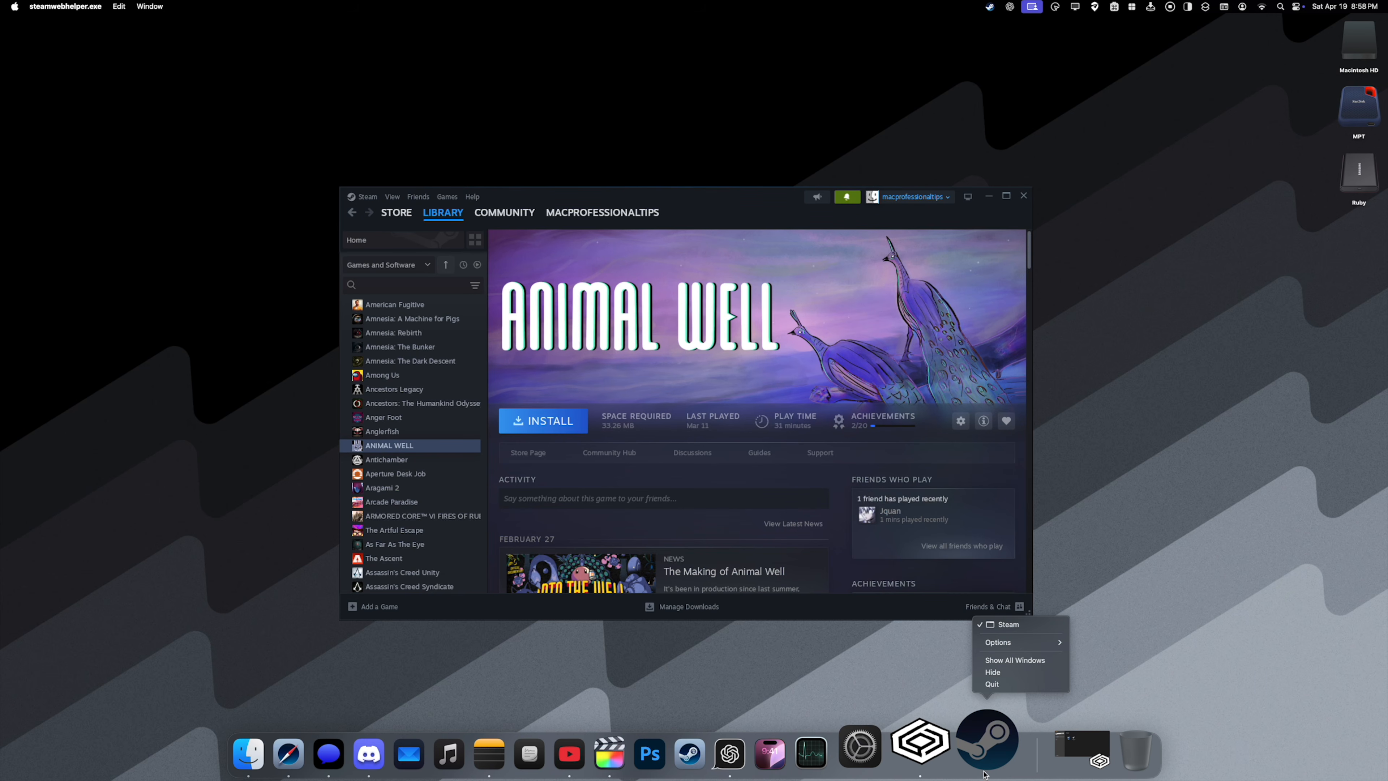
click(992, 684)
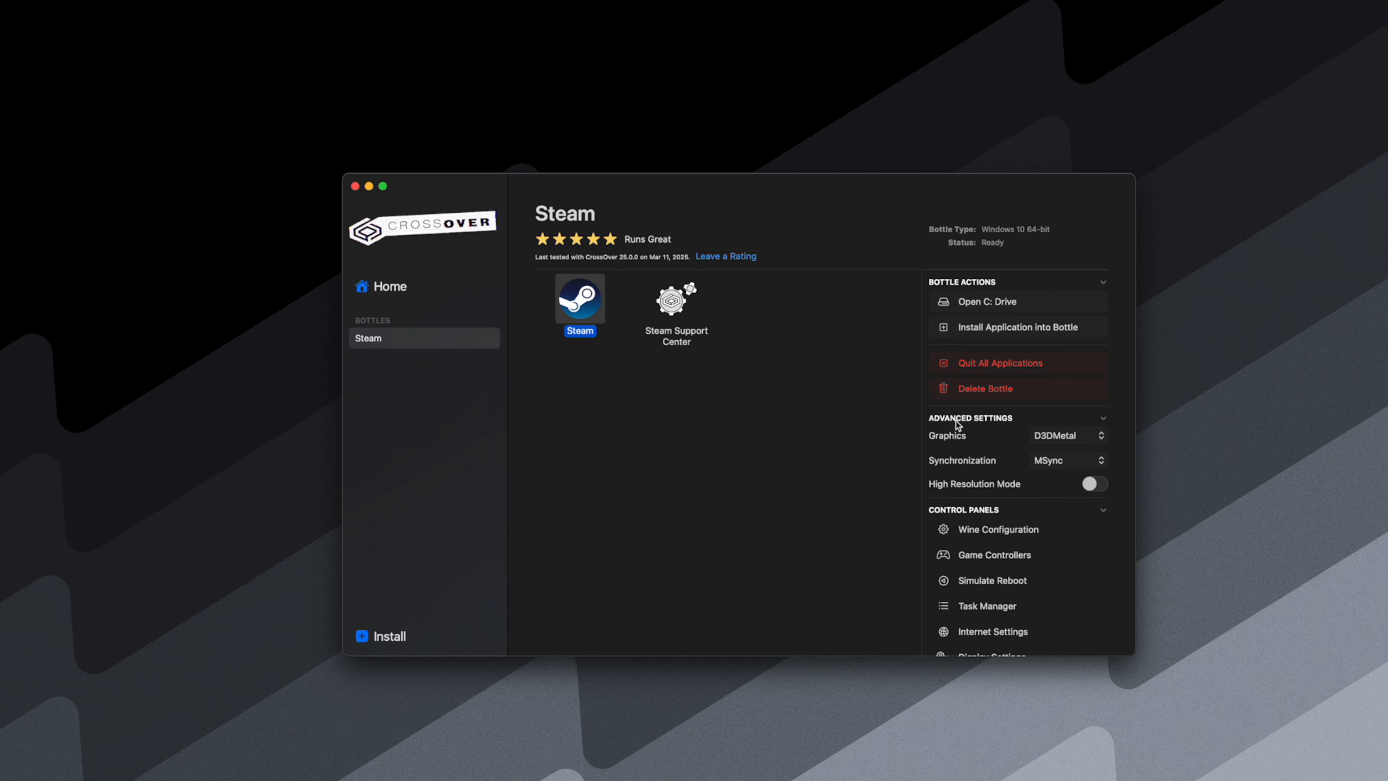
click(1058, 444)
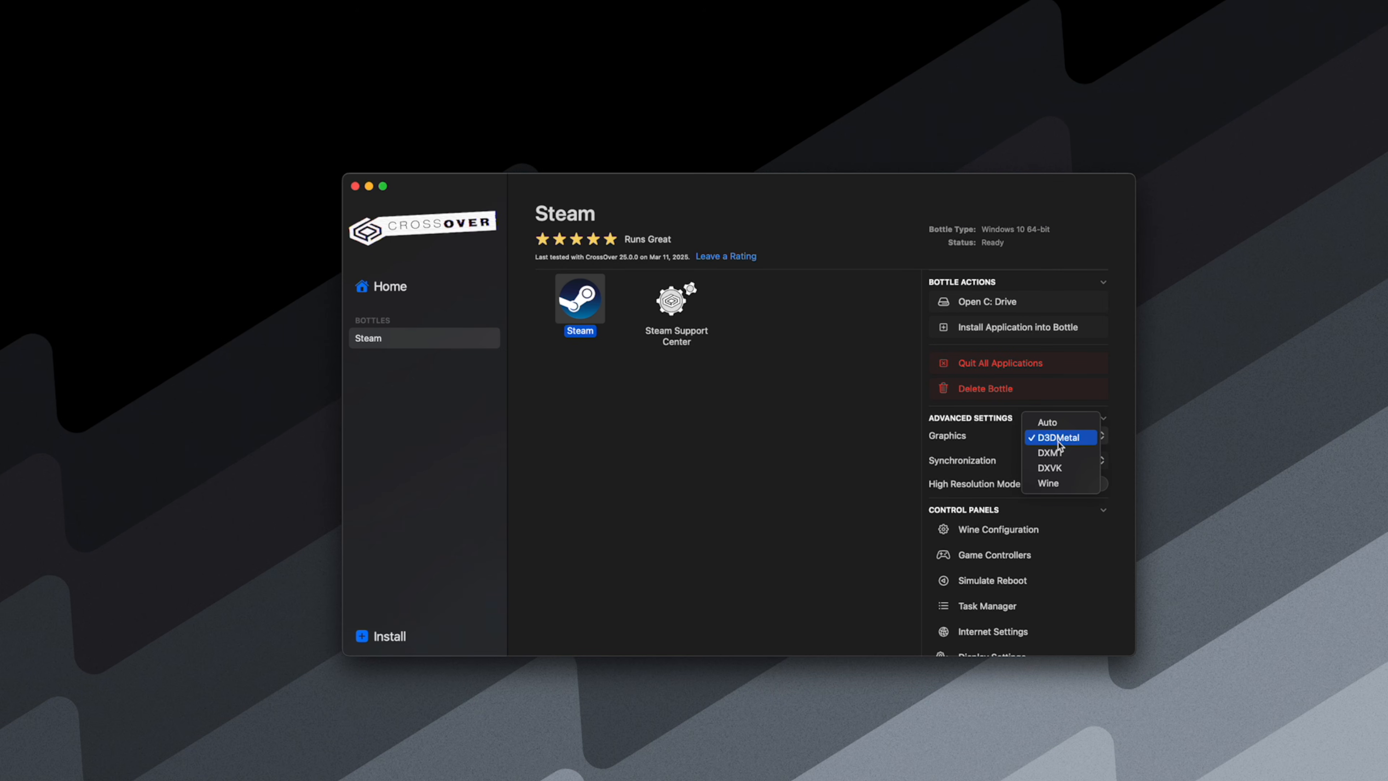
click(1057, 470)
click(817, 456)
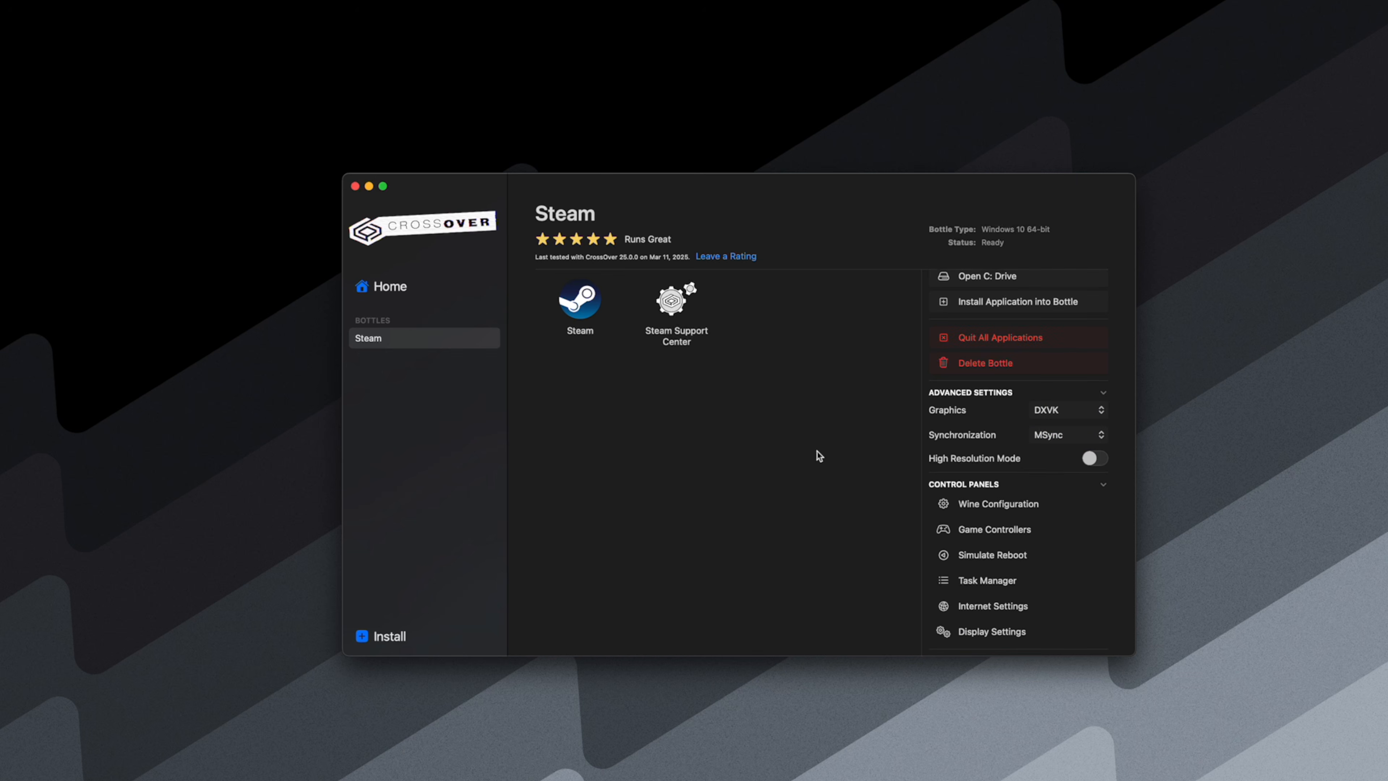
- Launch Steam from the bottle, then install and start ANIMAL WELL, accepting the controller notice
double_click(590, 307)
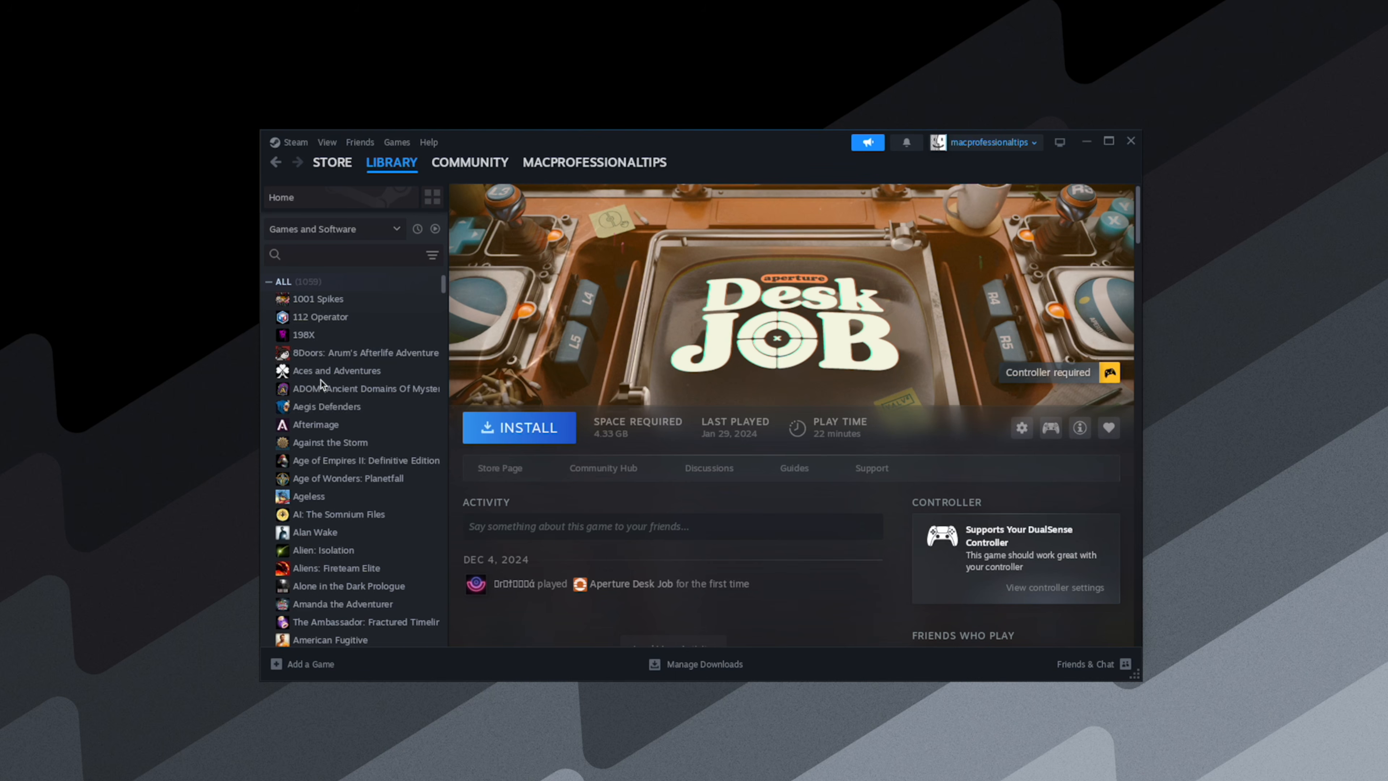
scroll(321, 380, down, 5)
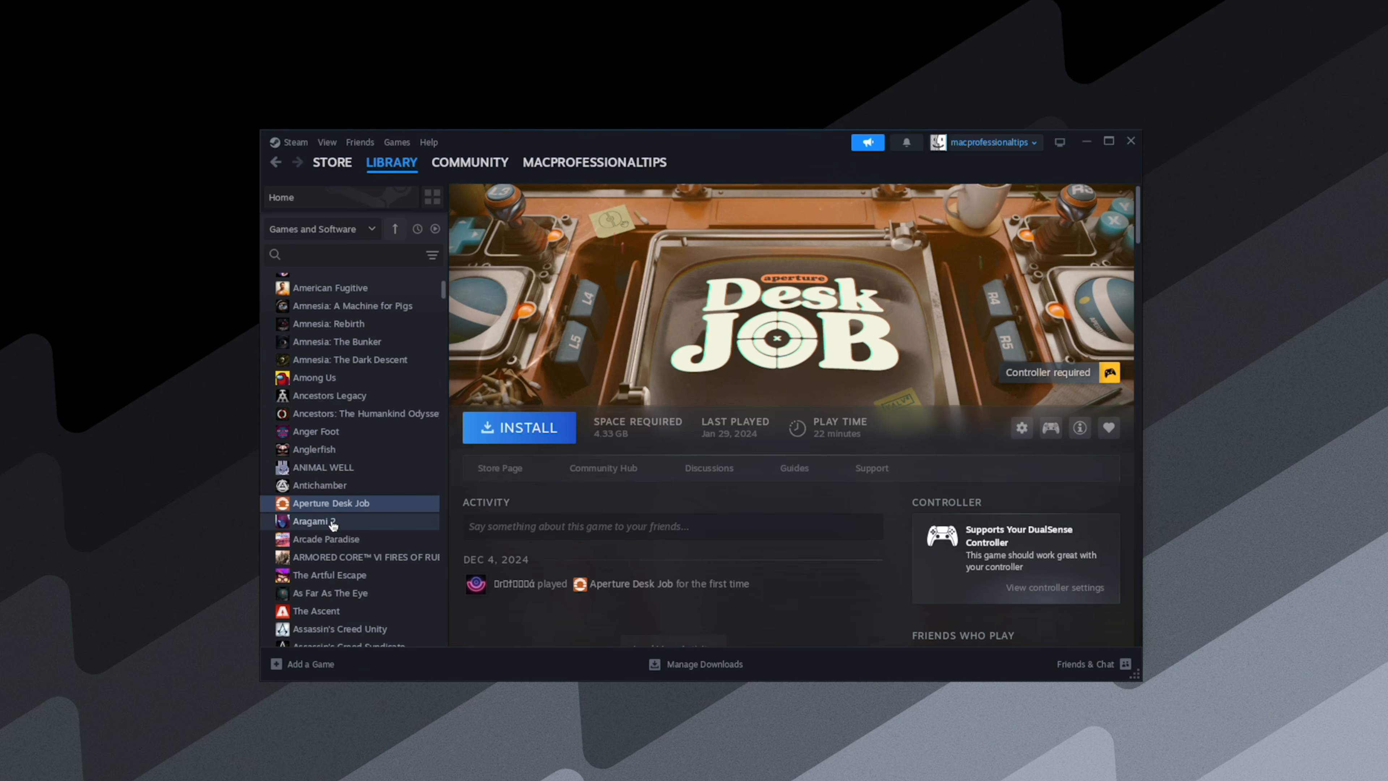
click(328, 467)
click(515, 431)
click(664, 527)
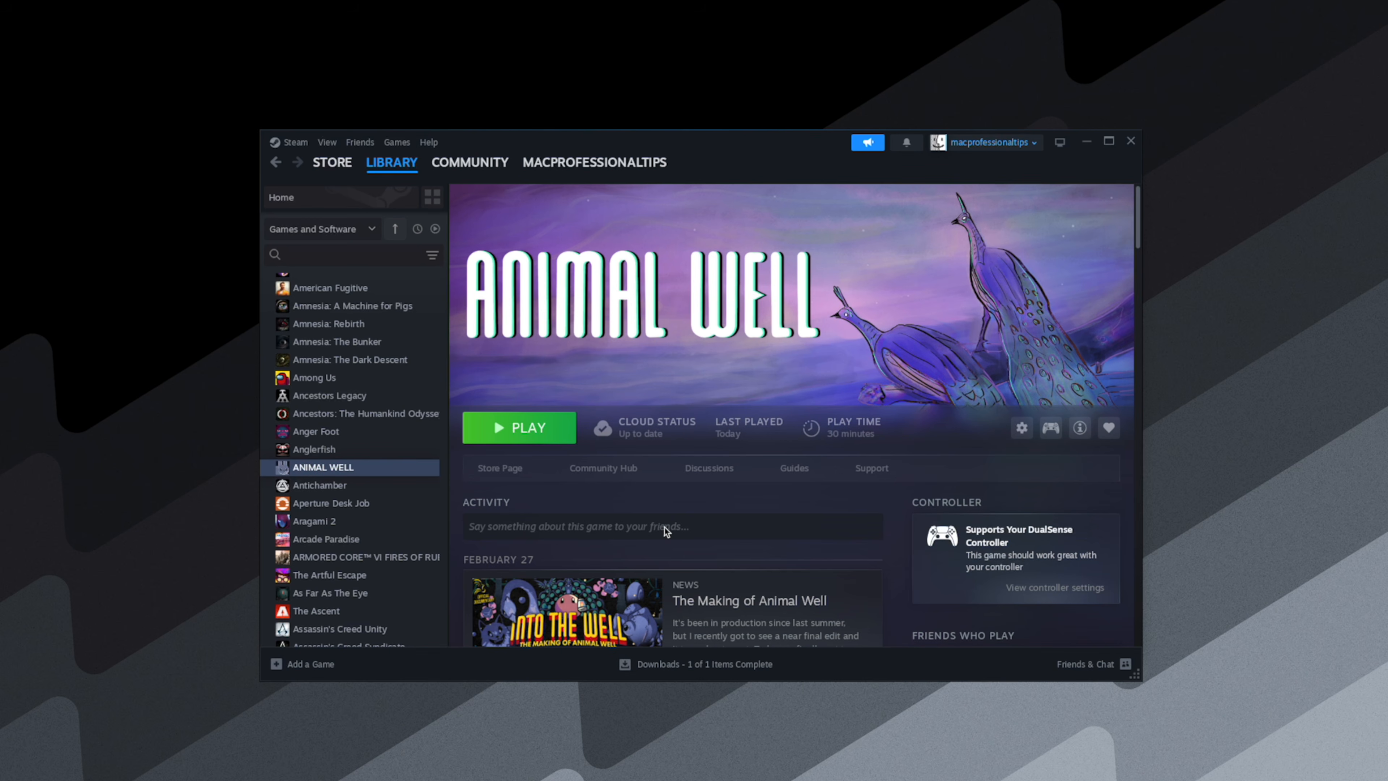
click(528, 423)
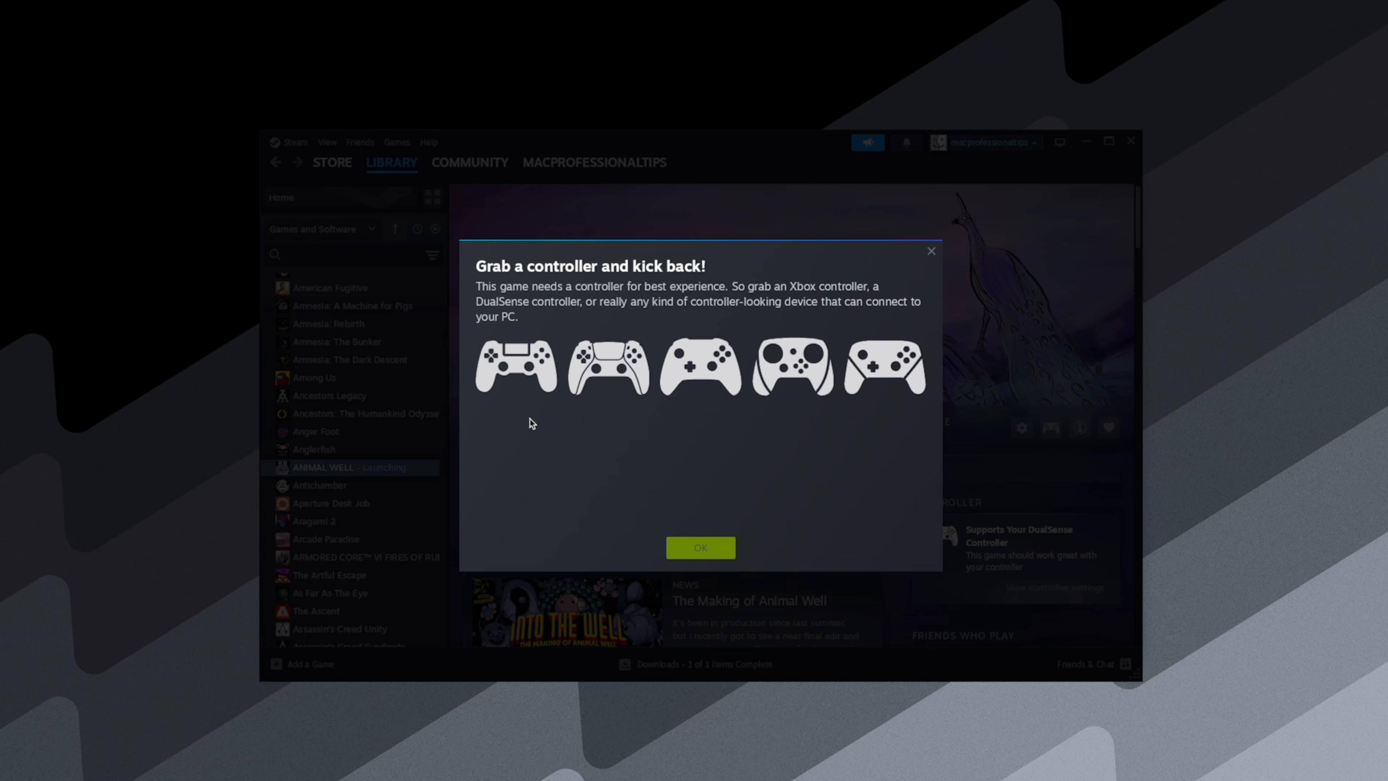
click(680, 557)
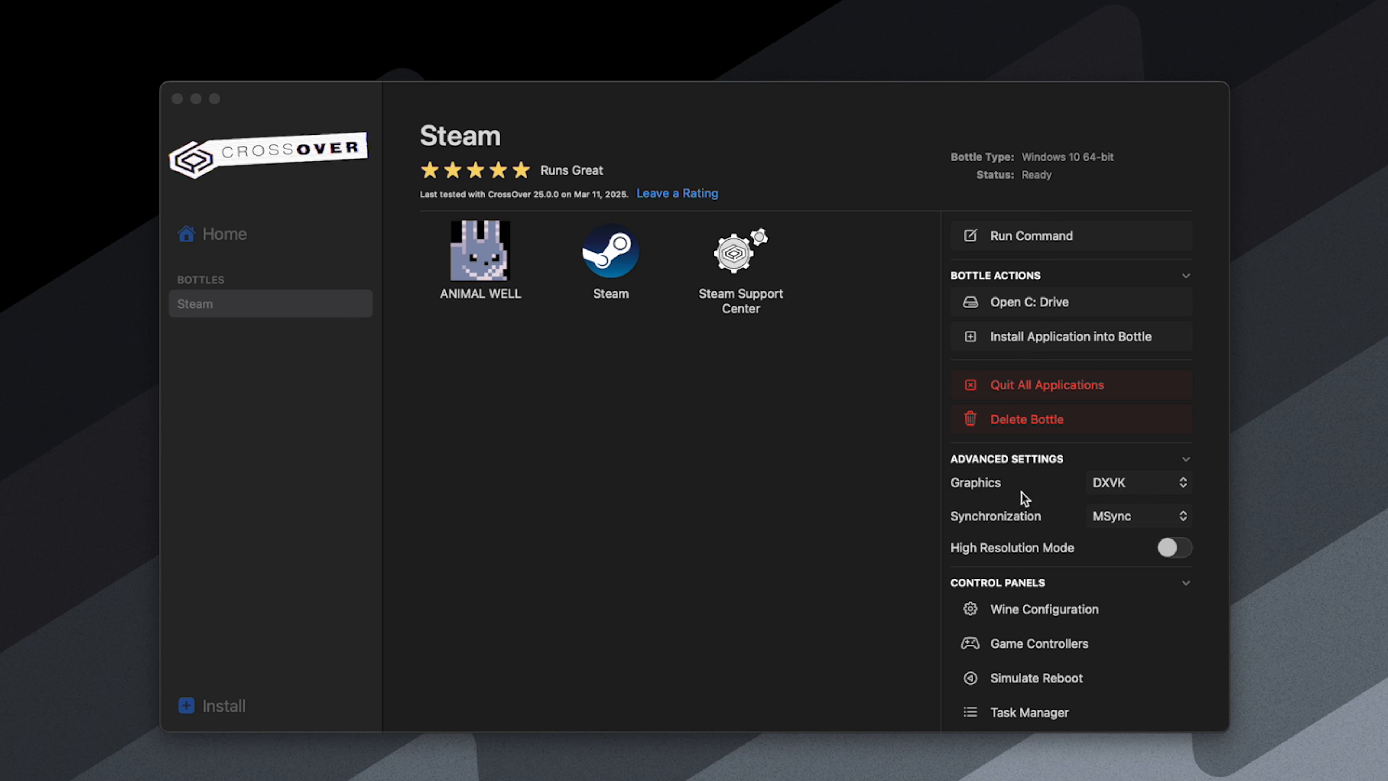
- Set the Steam bottle's graphics option to D3DMetal and launch Steam from the bottle
click(973, 455)
click(1123, 445)
double_click(610, 251)
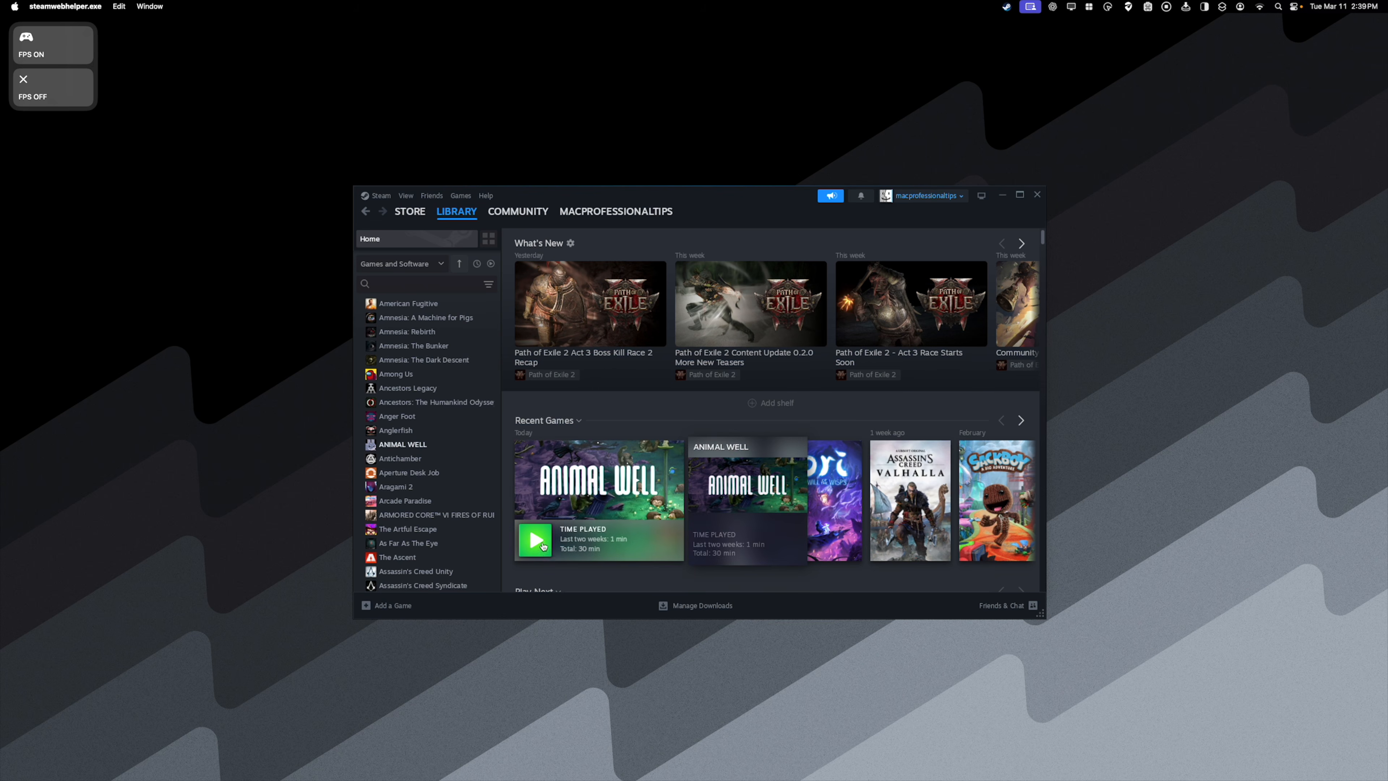
- Start ANIMAL WELL from the recent games, continue the saved game, and move the character to the right
click(547, 547)
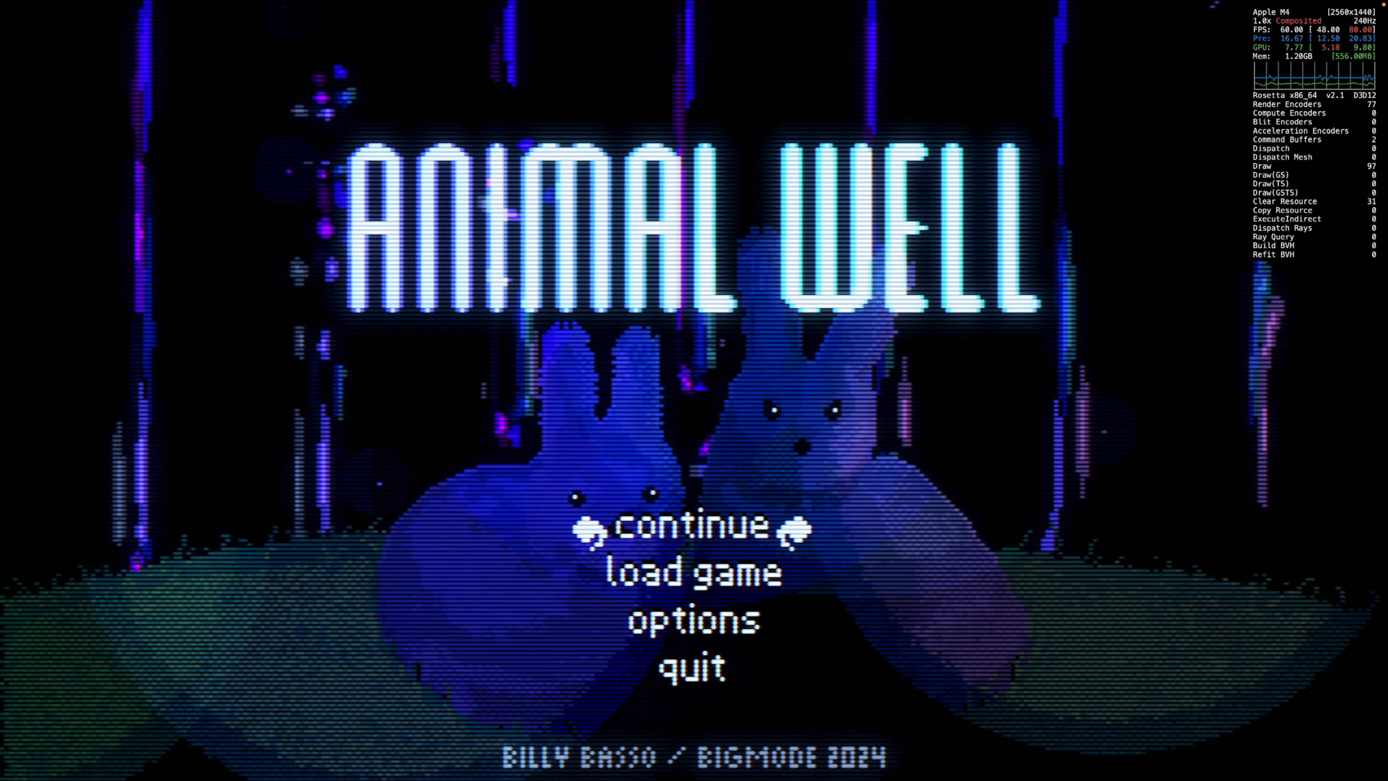
key(Return)
key(Right)
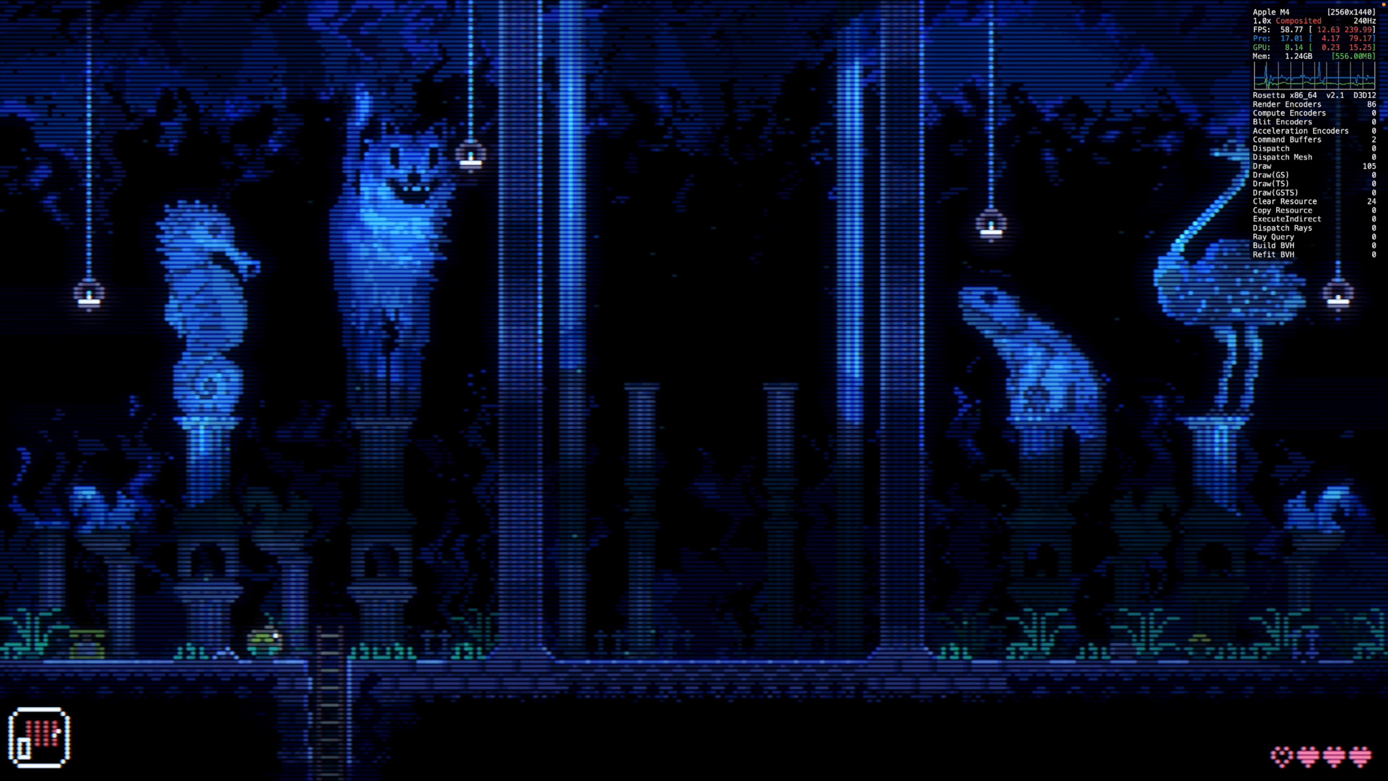
key(Right)
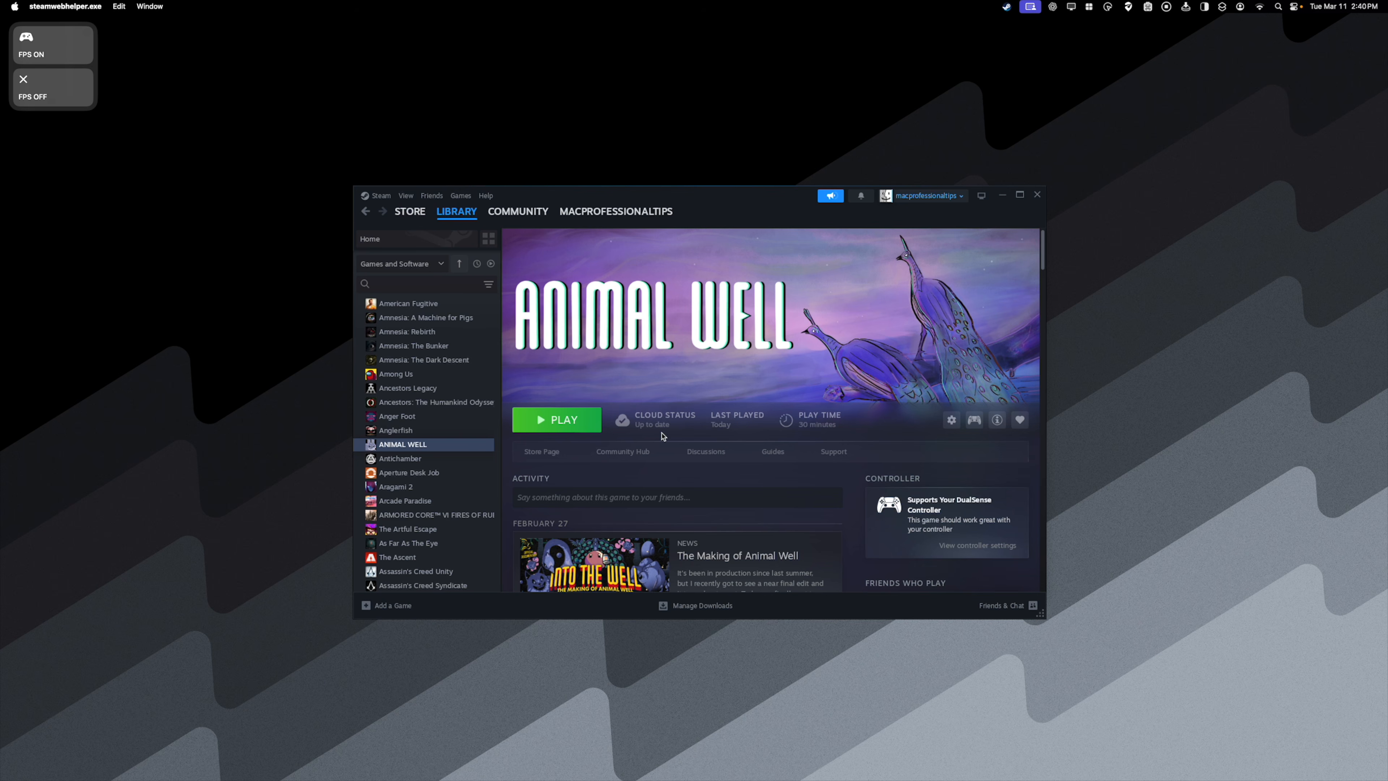
- Switch to Safari and find Animal Well on the CodeWeavers site by searching for "anim"
click(395, 744)
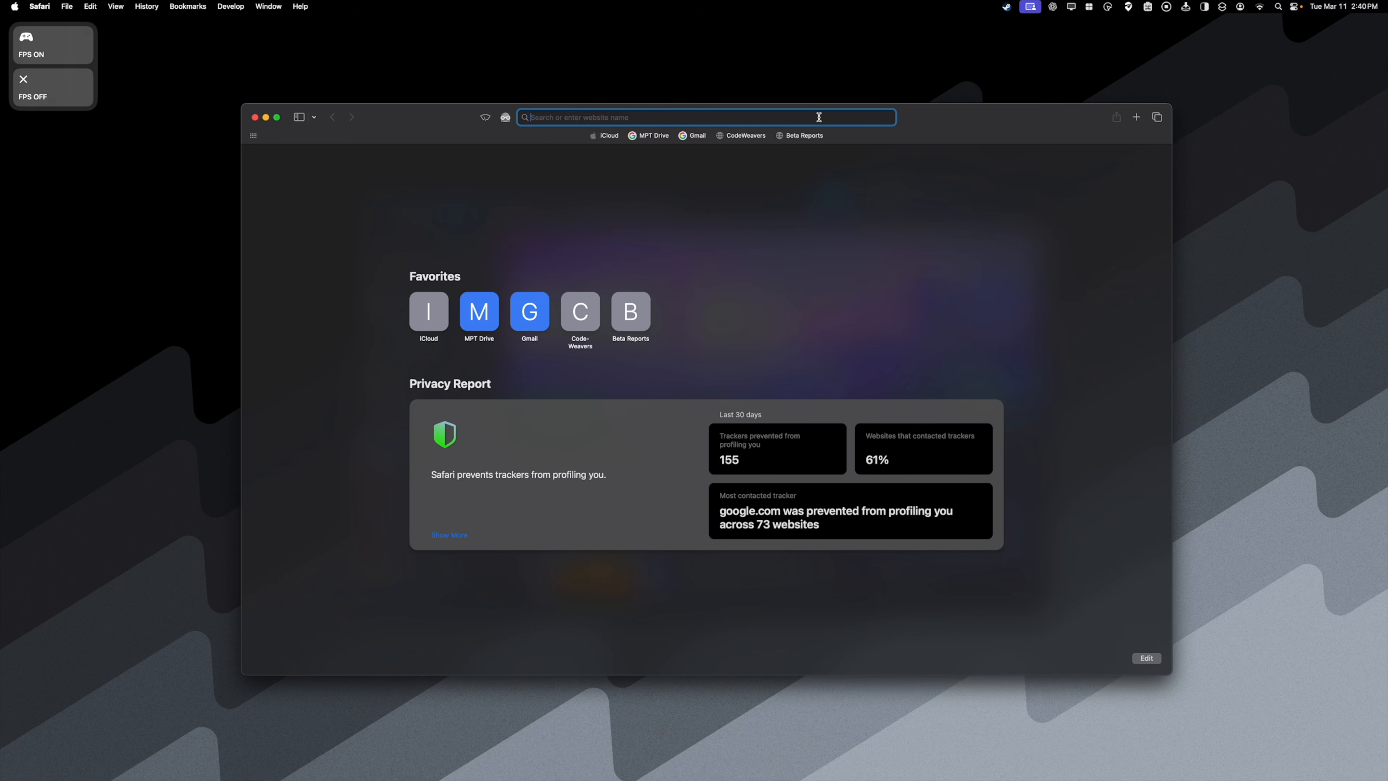
click(752, 137)
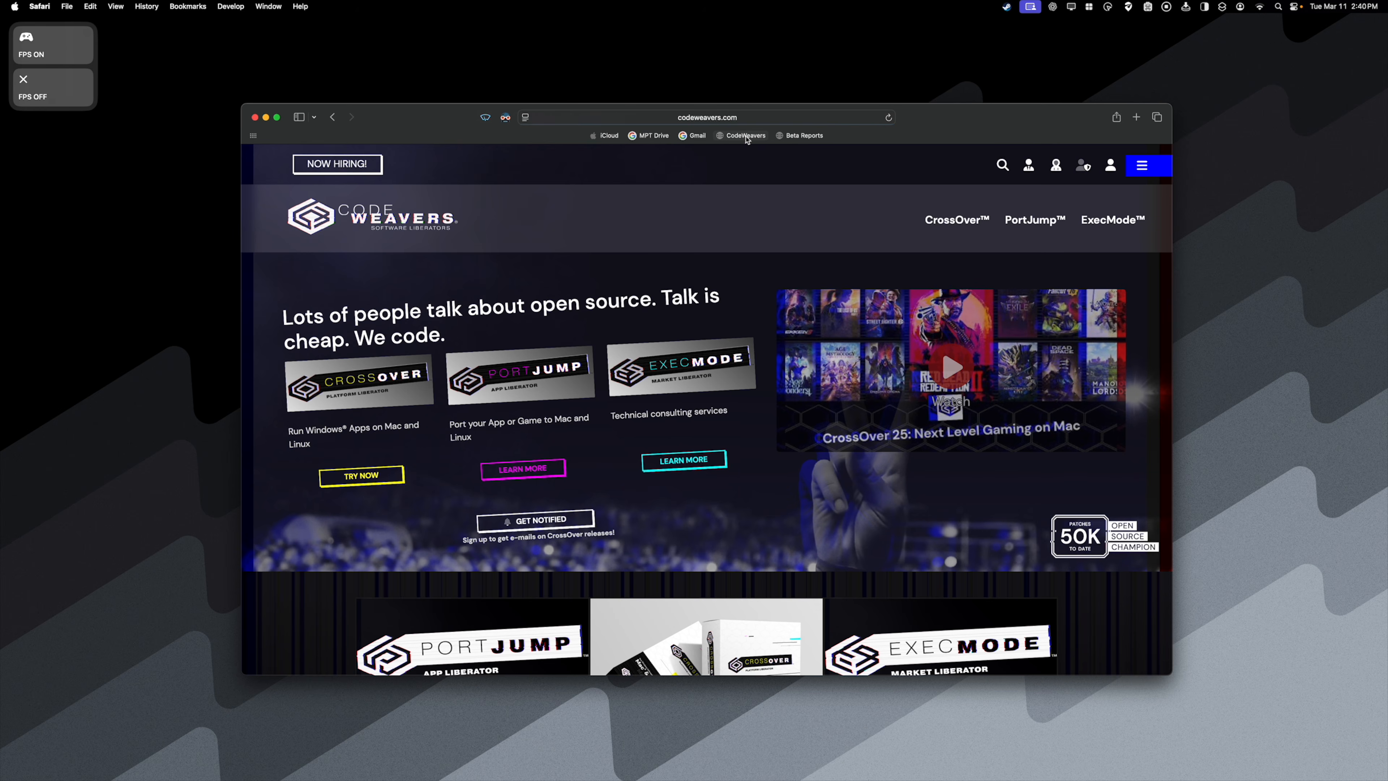
click(913, 164)
text(anim)
click(983, 163)
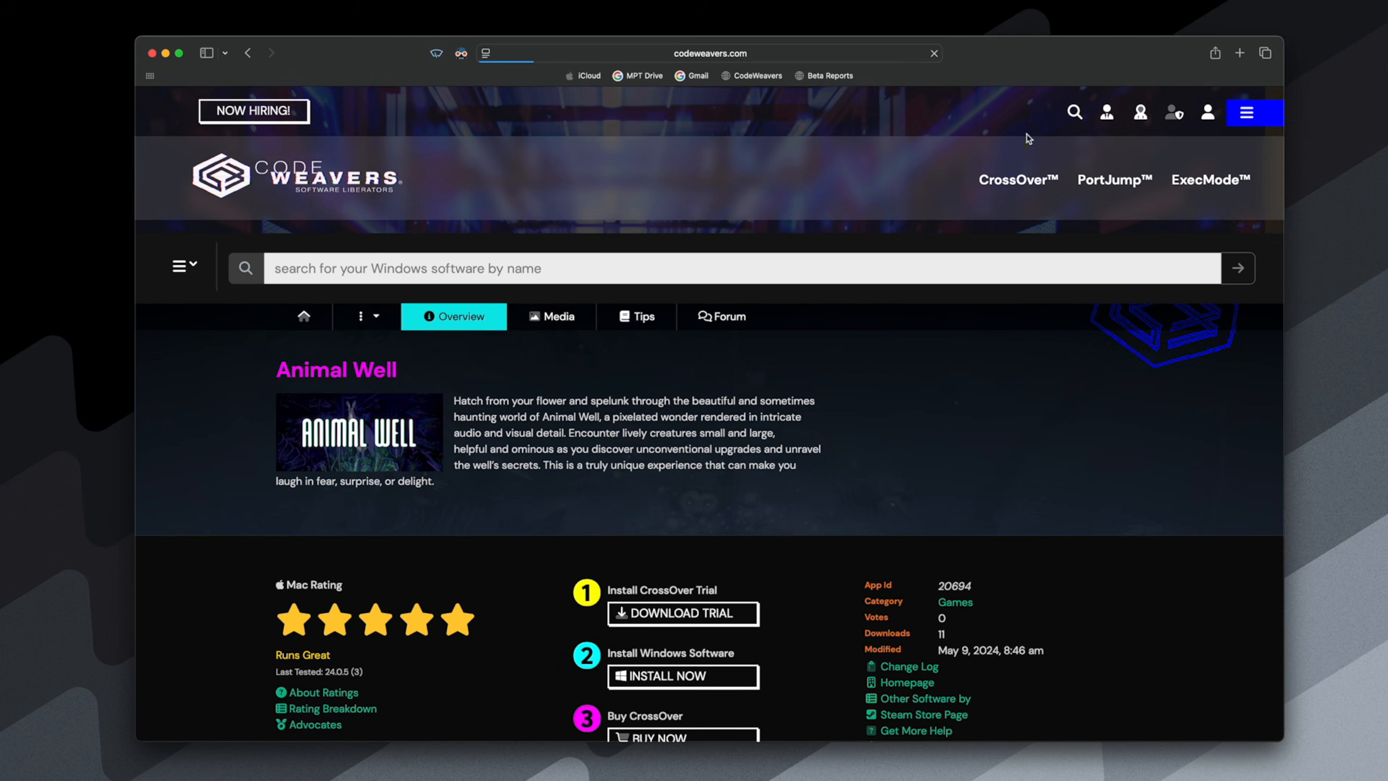
- Open the Submit Rating form for Animal Well and choose CrossOver version 25.0.0 and a five-star rating
scroll(512, 446, down, 3)
click(362, 662)
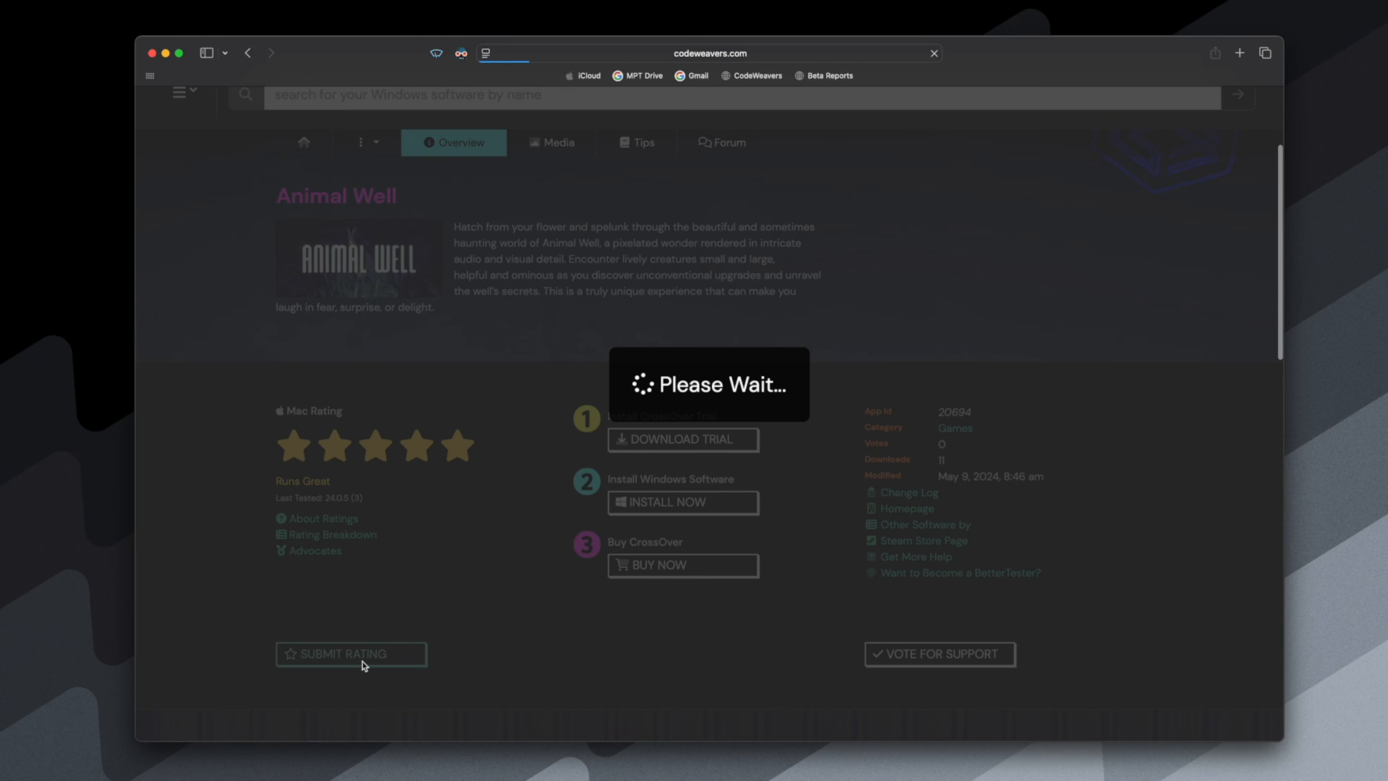
scroll(362, 661, down, 3)
click(451, 295)
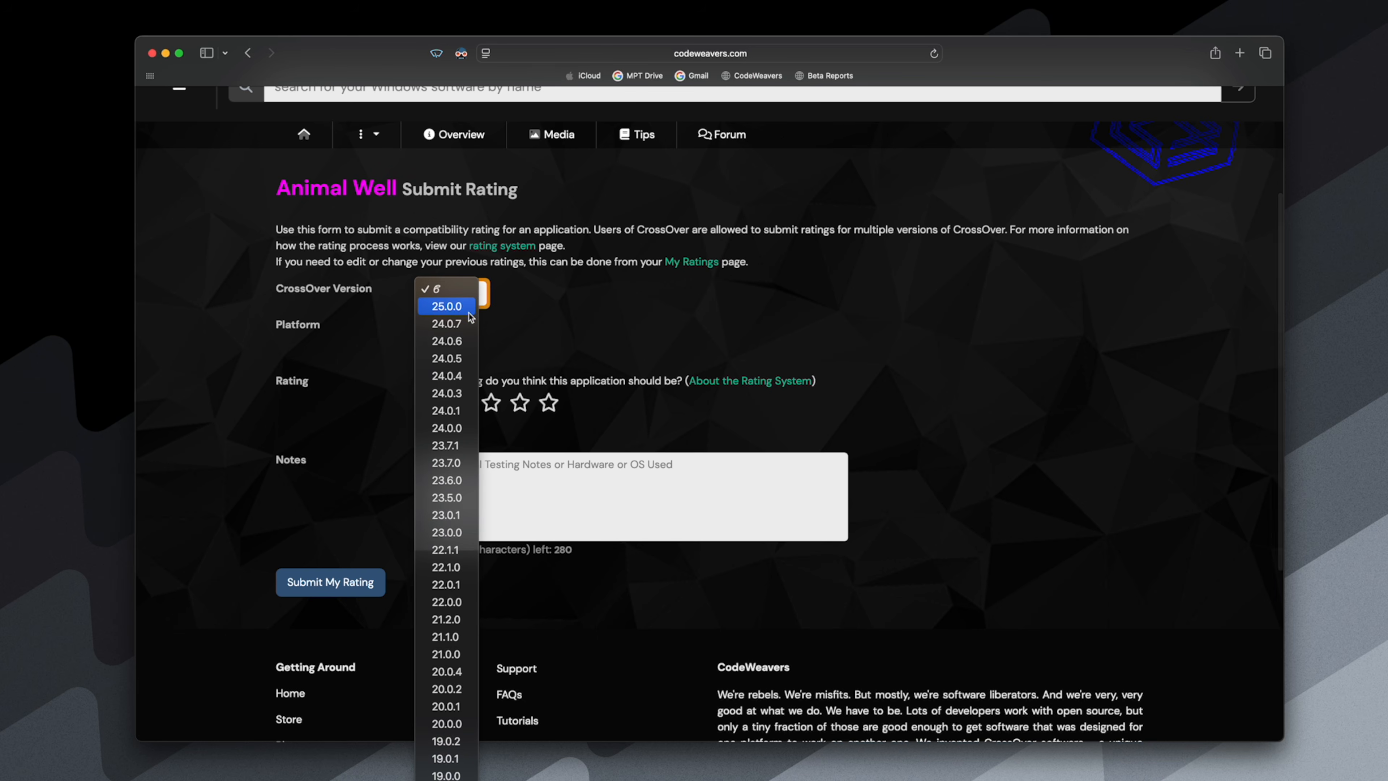
click(446, 307)
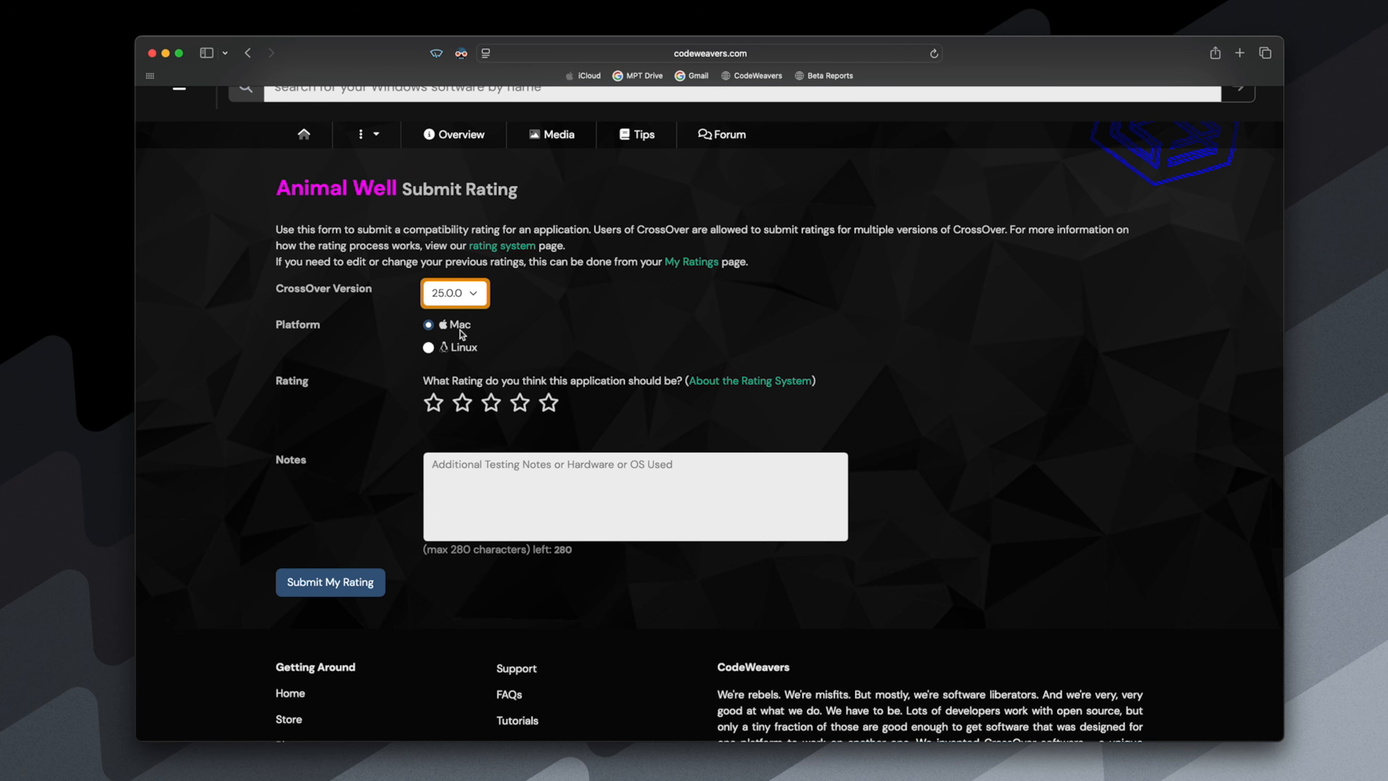
click(553, 403)
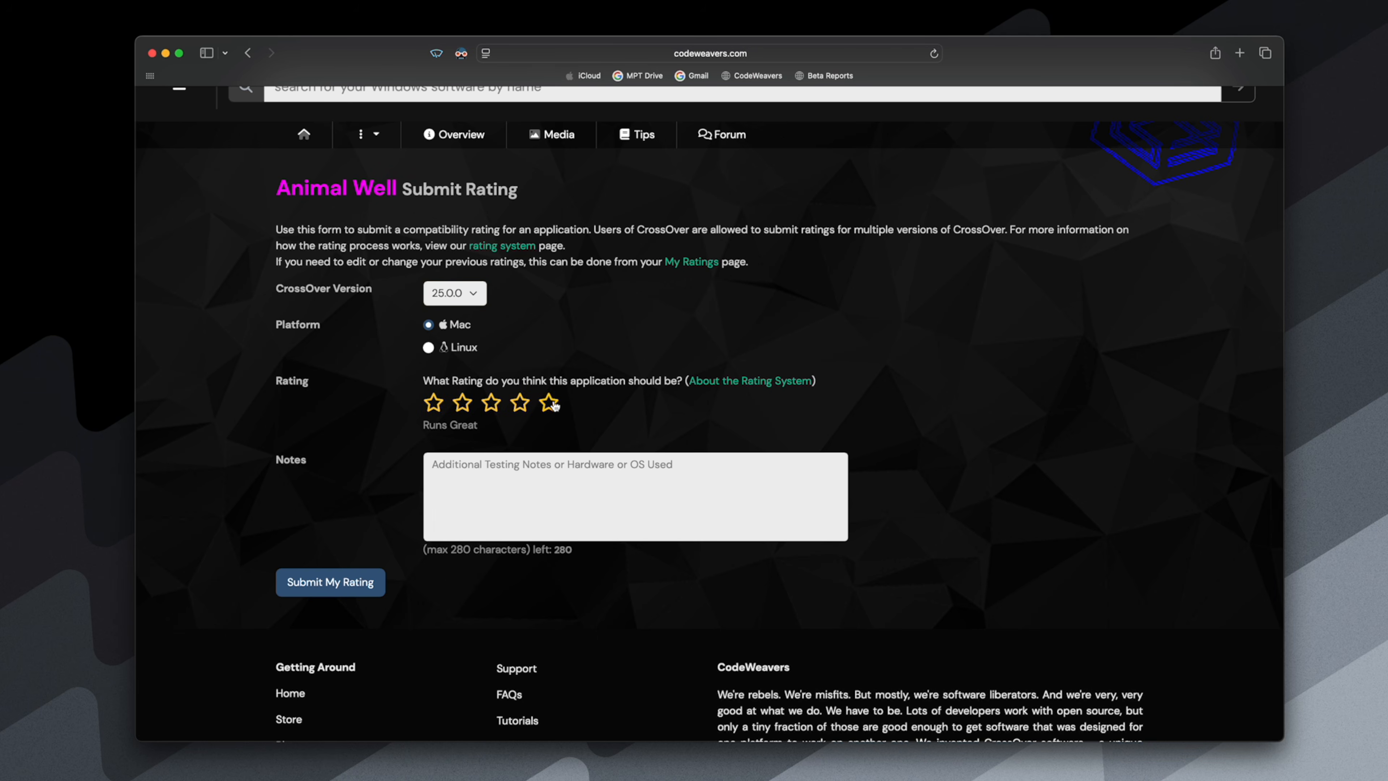
- Add the note "runs best with d3dmetal, dxvk is broken." to the Animal Well rating and submit it
click(600, 474)
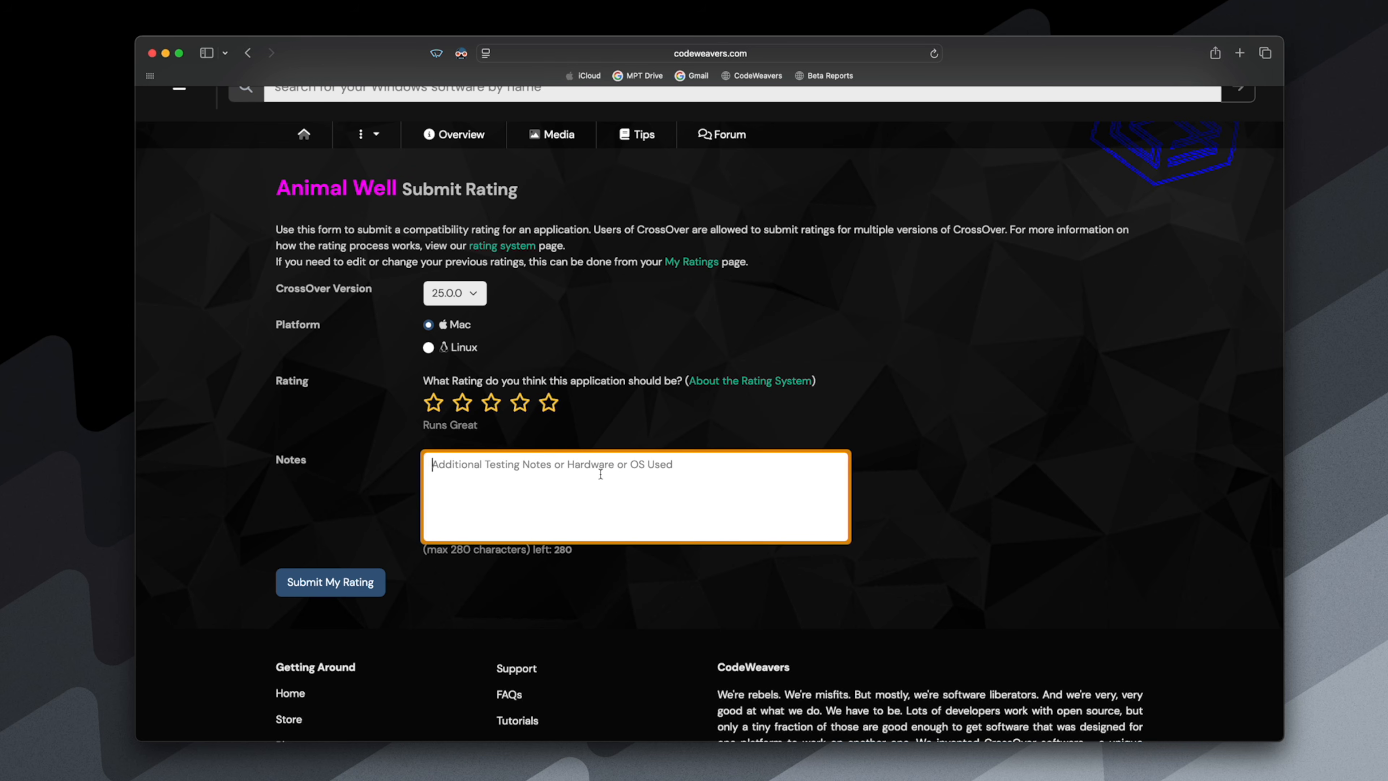
text(runs best )
text(with d3dmetal, dxvk is)
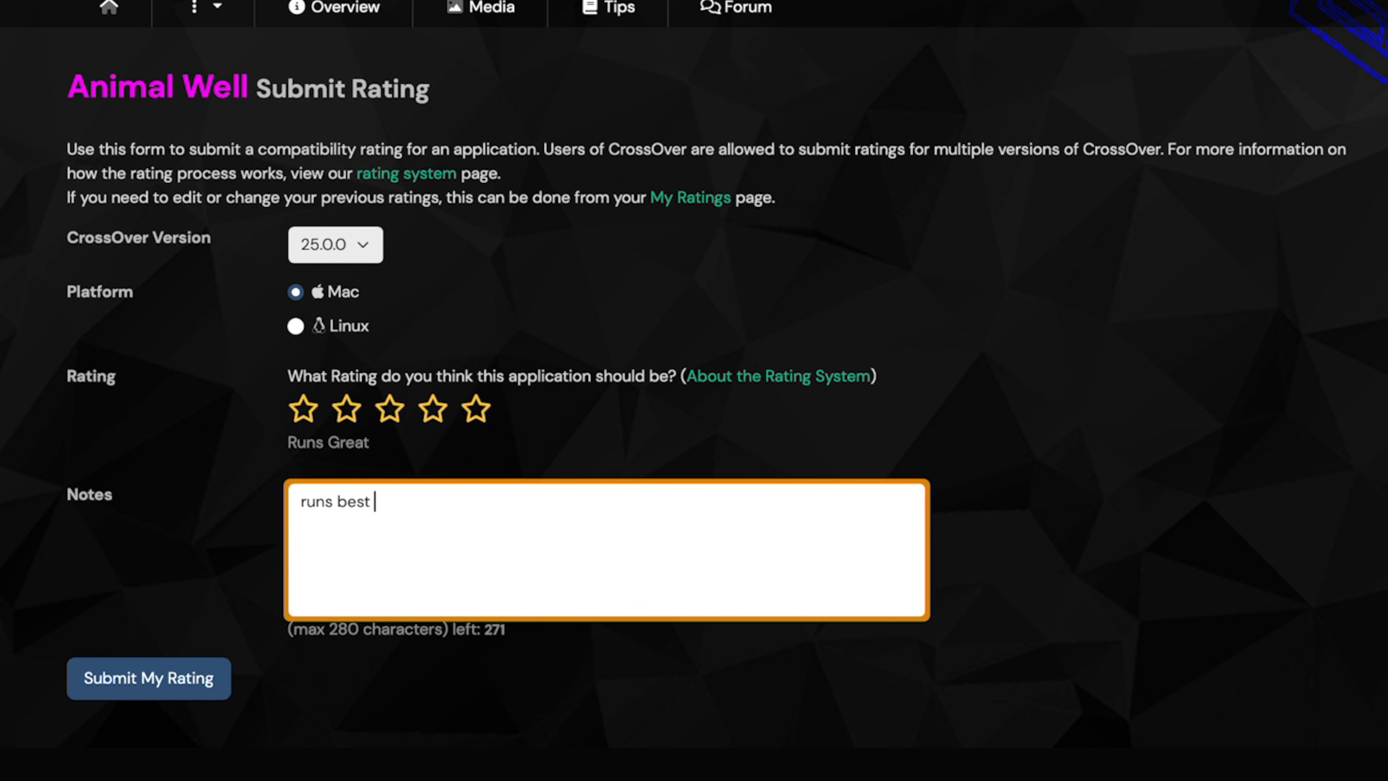
text(broken)
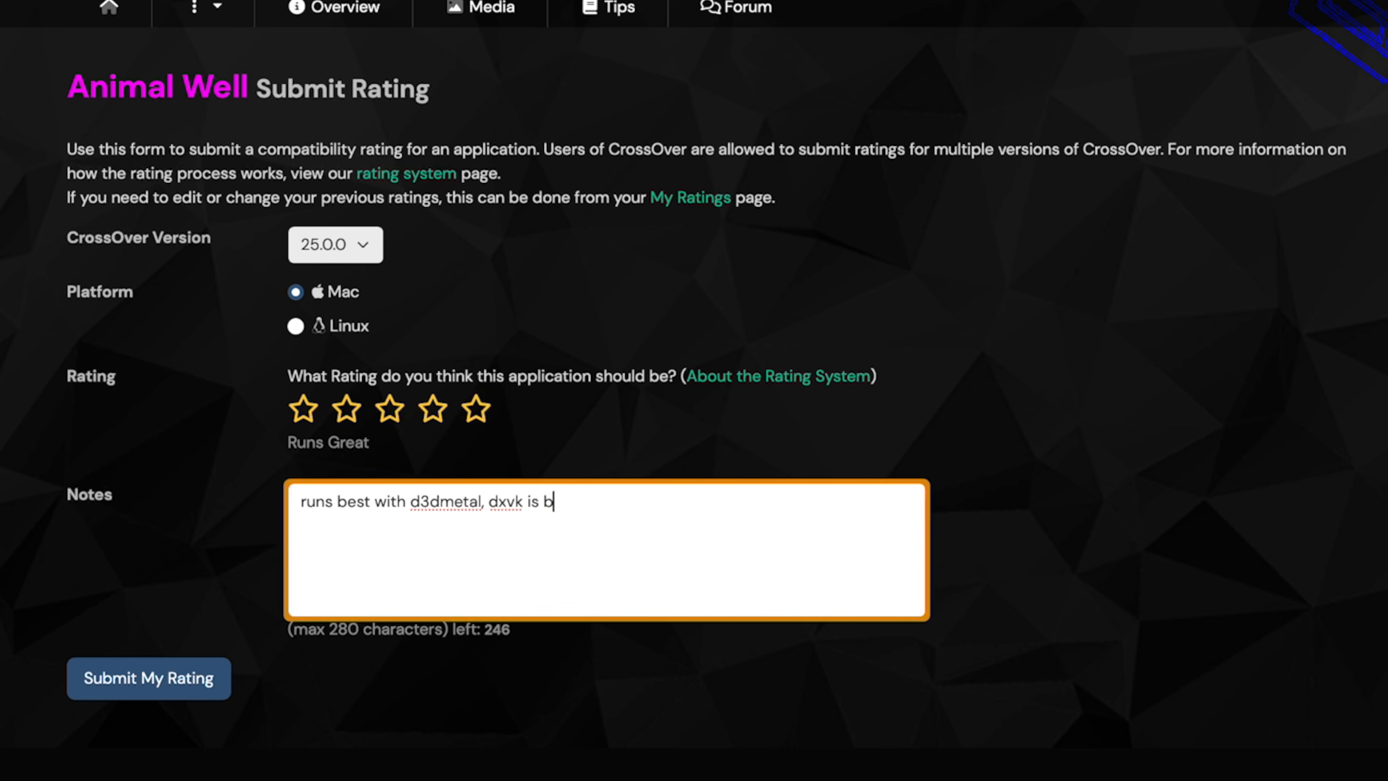
text(.)
click(183, 677)
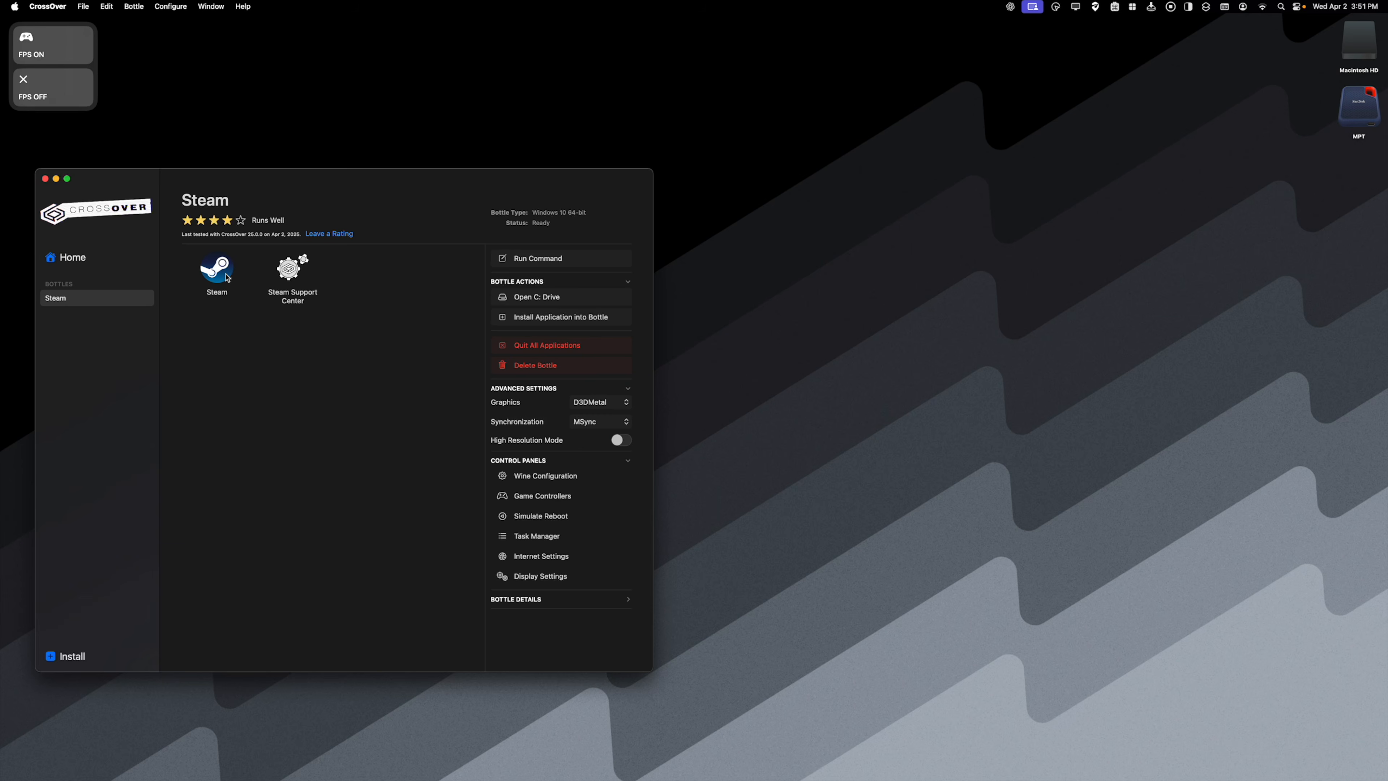
- Switch to CrossOver, launch Steam from the bottle, and open Cyberpunk 2077 by searching the library for "cyberpunk"
double_click(216, 266)
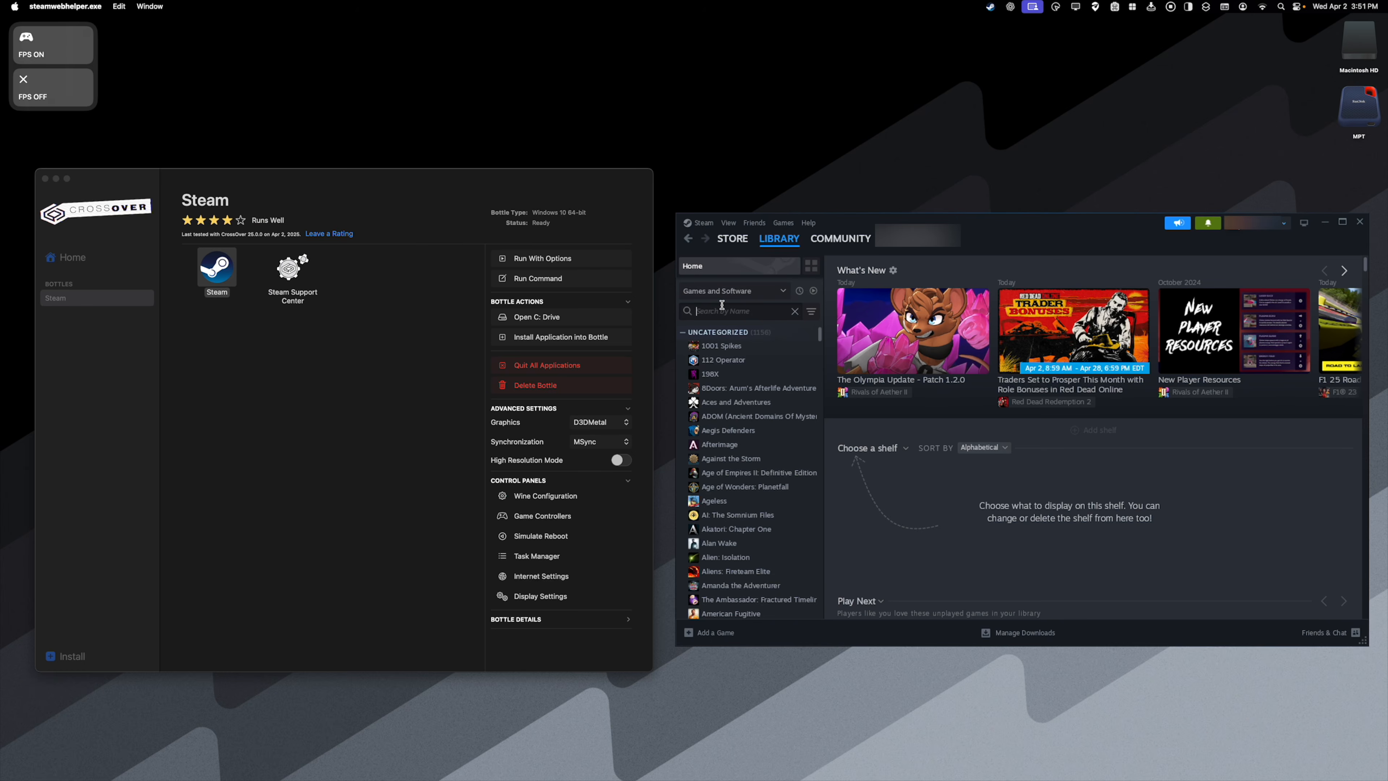
click(722, 310)
text(cyberpunk)
click(729, 346)
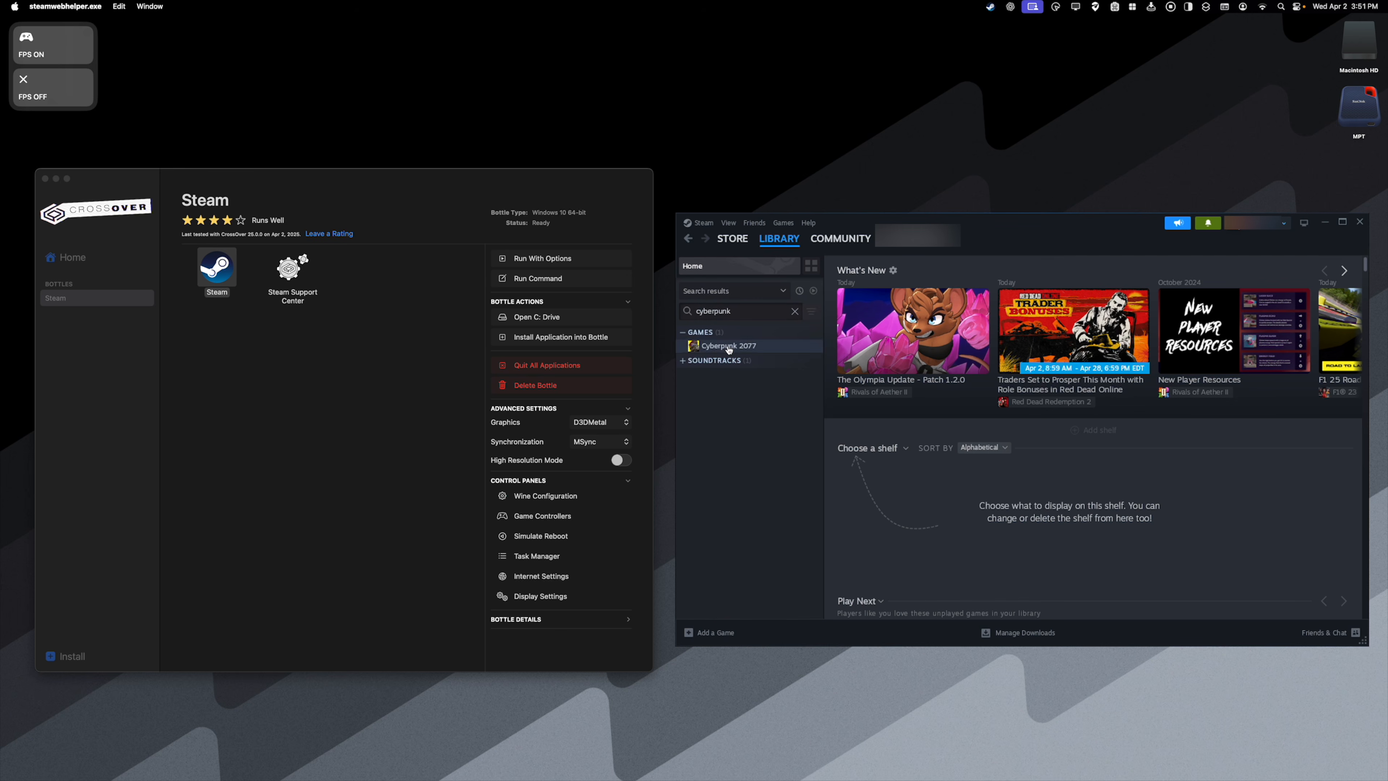
click(883, 447)
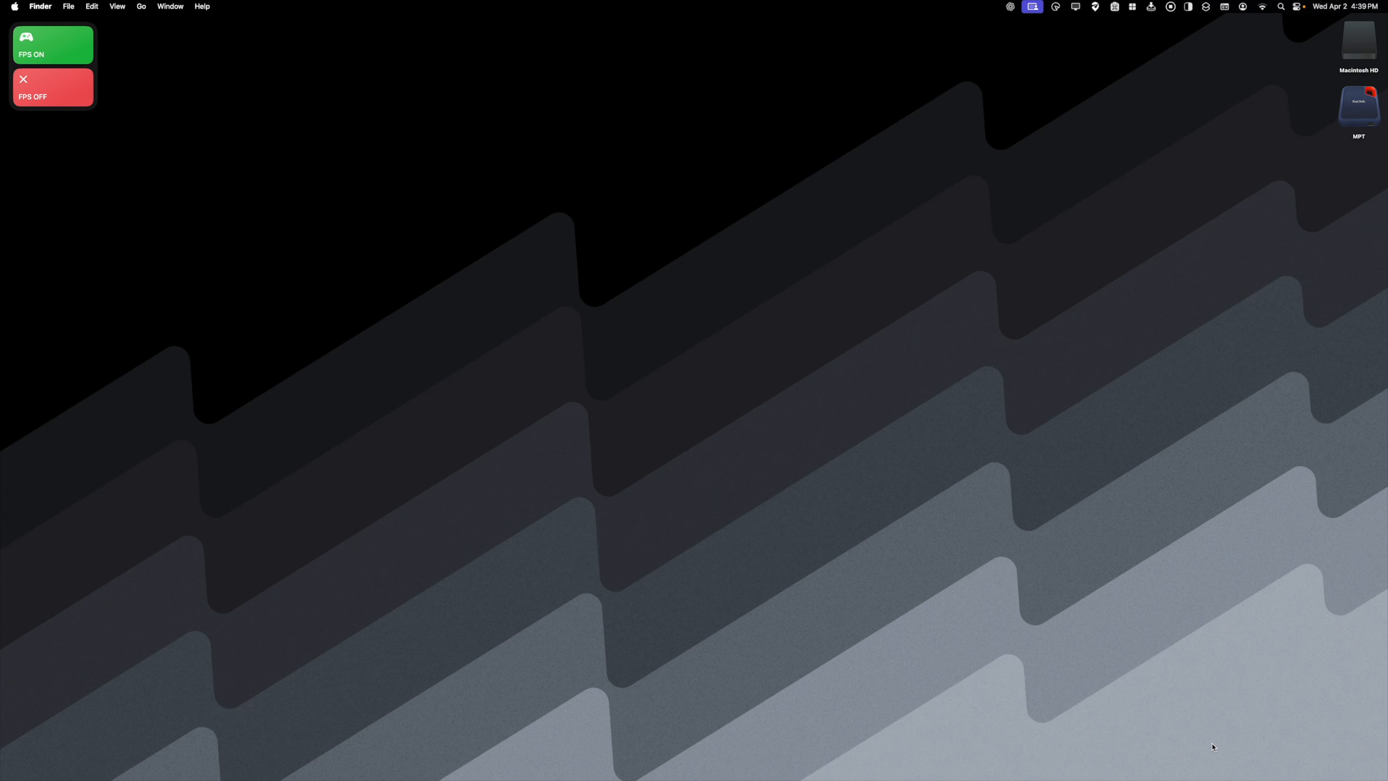
- Switch to Finder and create a folder named "CX Steam Library" in Documents
click(293, 741)
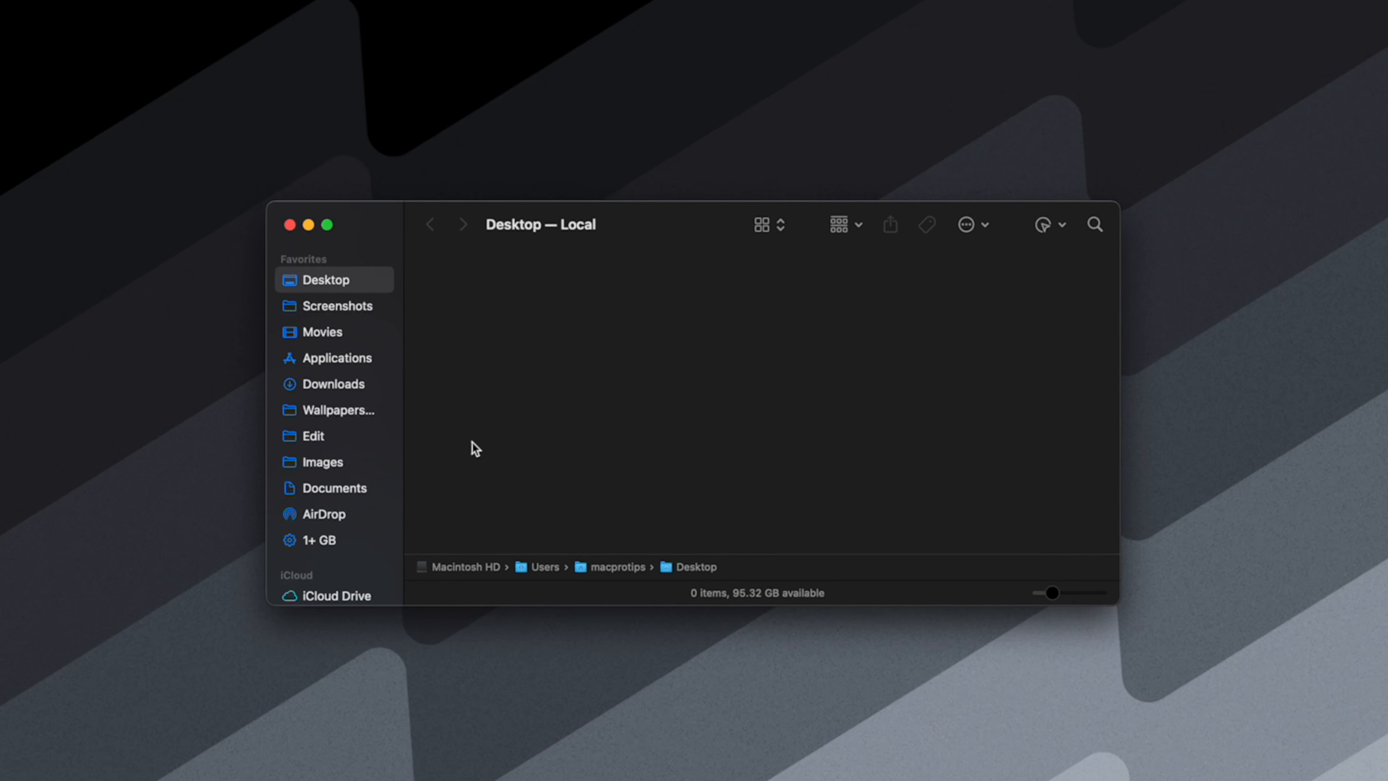
click(348, 489)
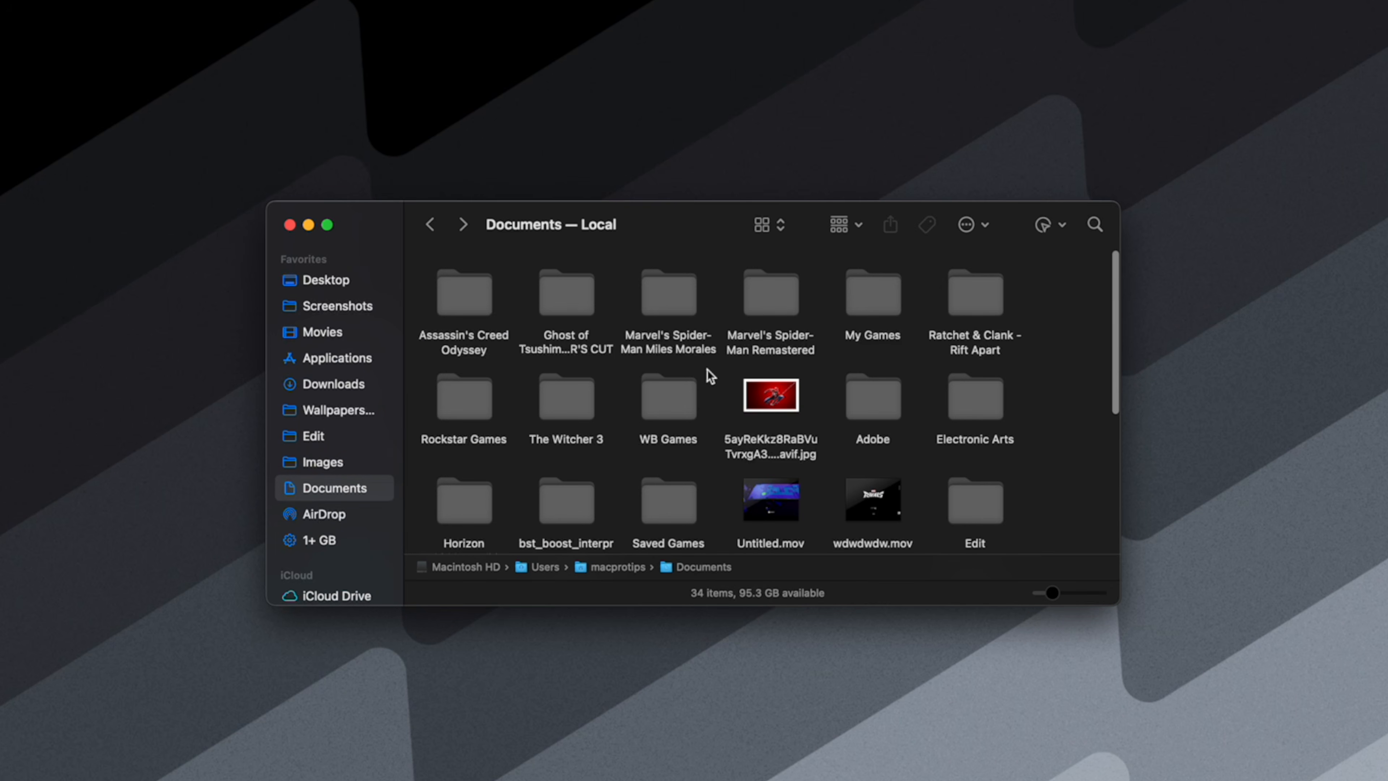
scroll(707, 370, down, 10)
right_click(773, 481)
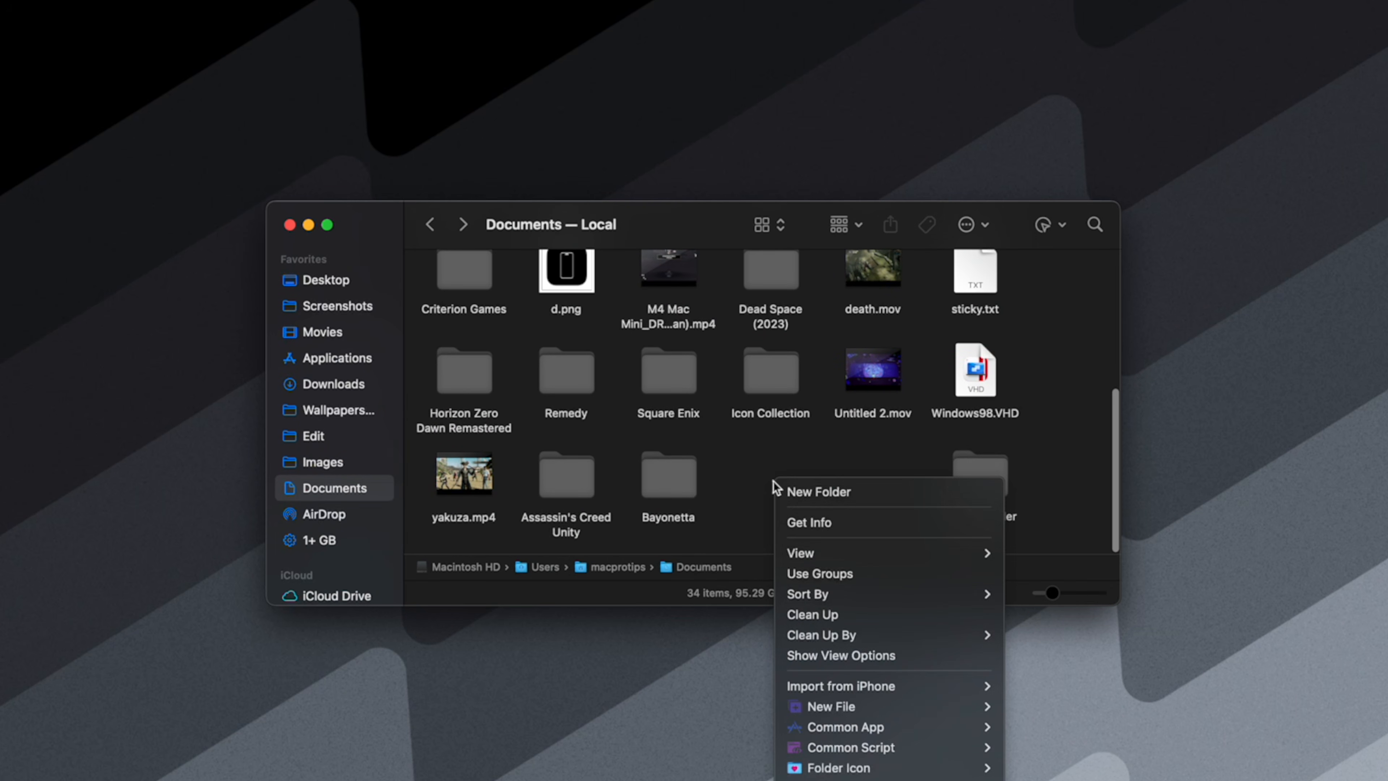
click(812, 494)
text(SteamC)
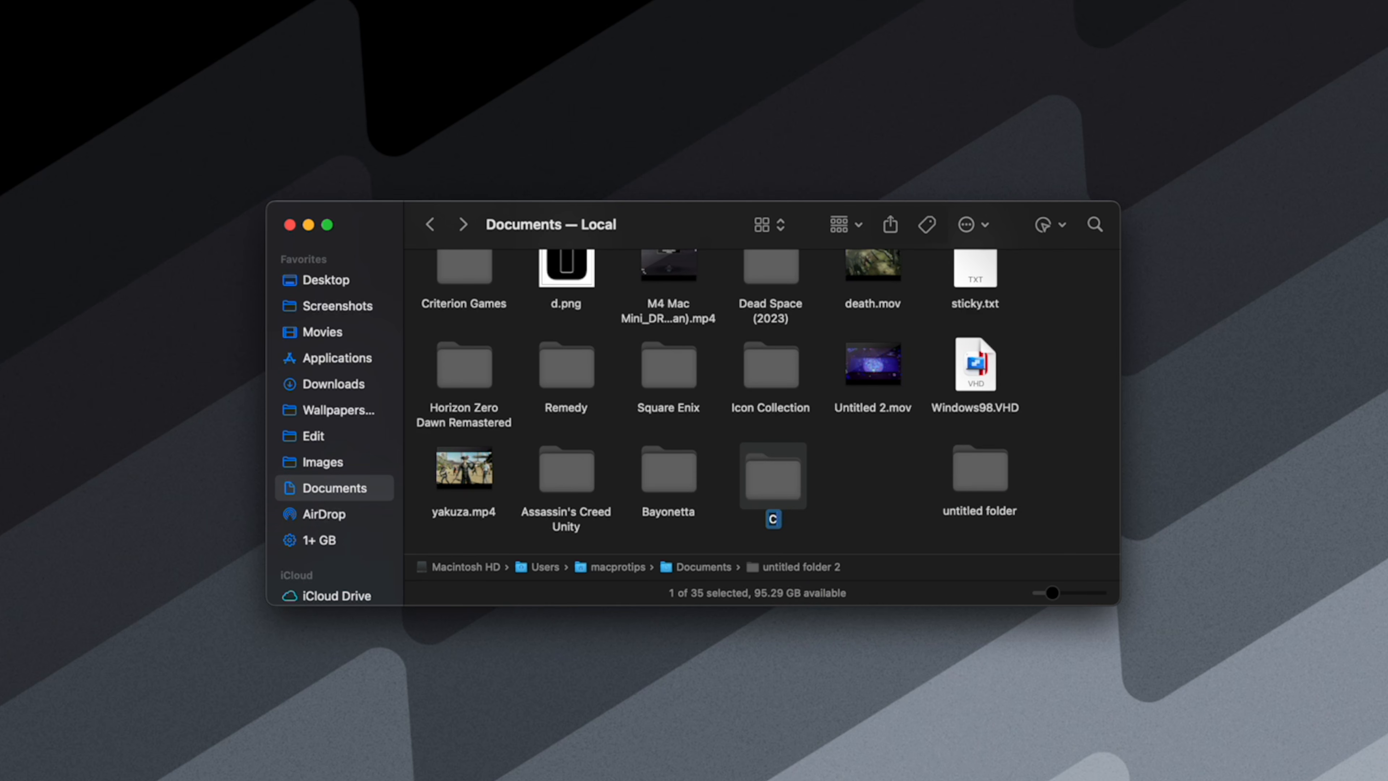
text(X Steam Library)
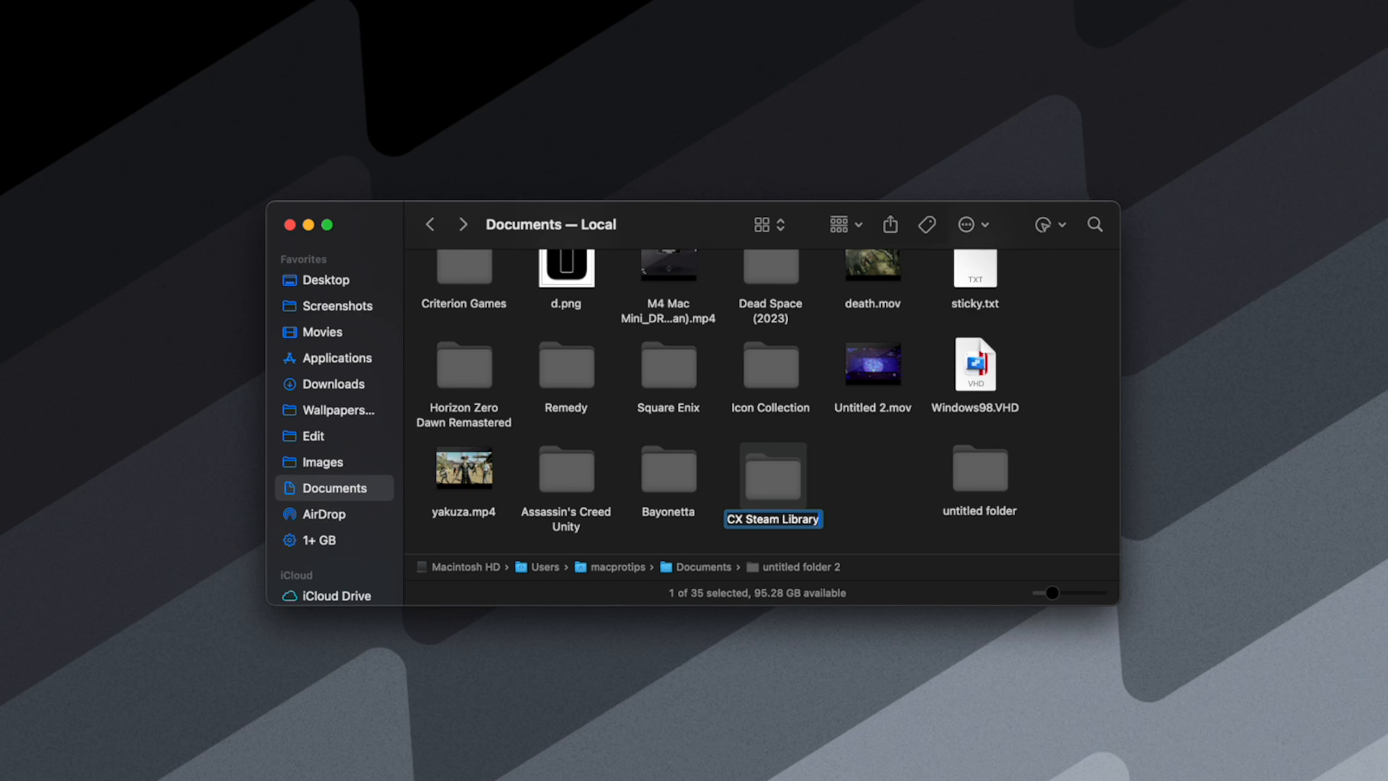
key(Return)
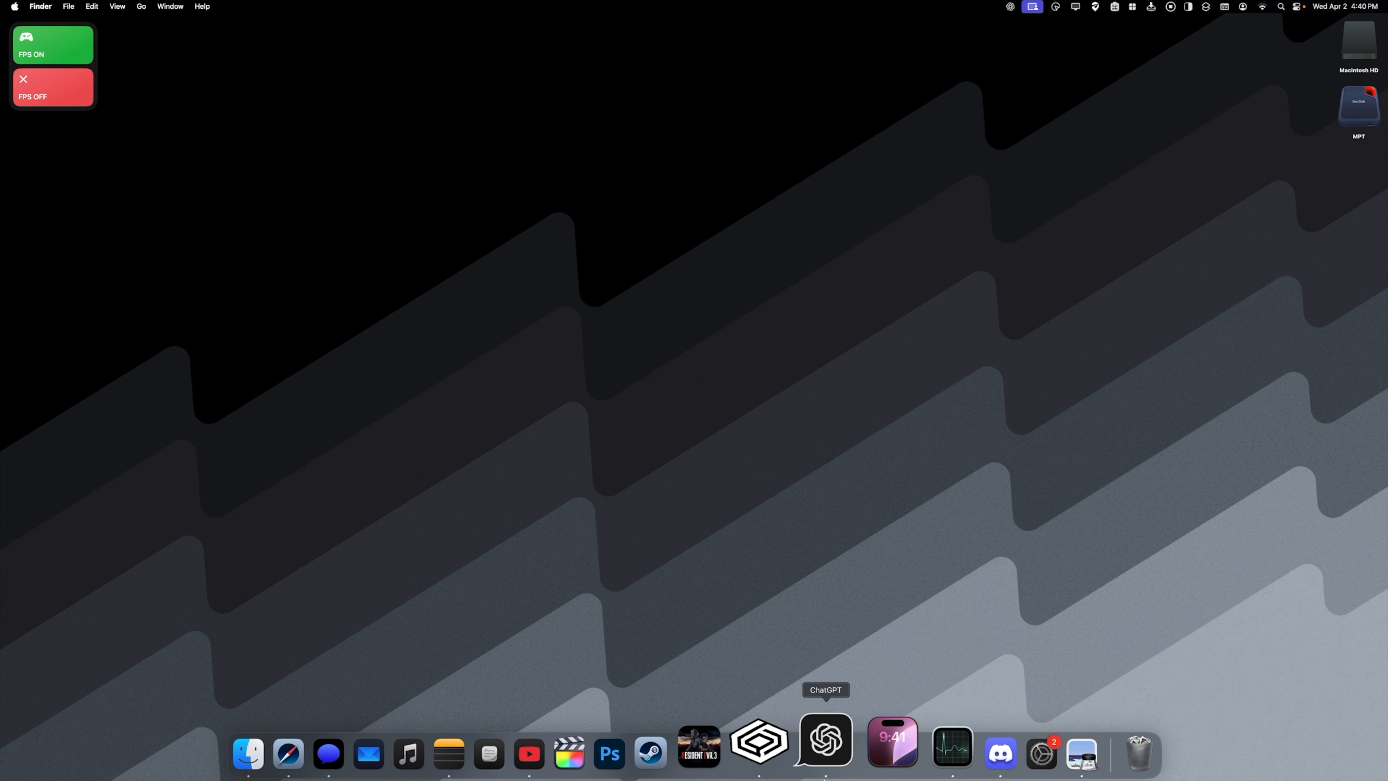
- Switch to CrossOver and open the drive settings in the Steam bottle's Wine configuration
click(784, 765)
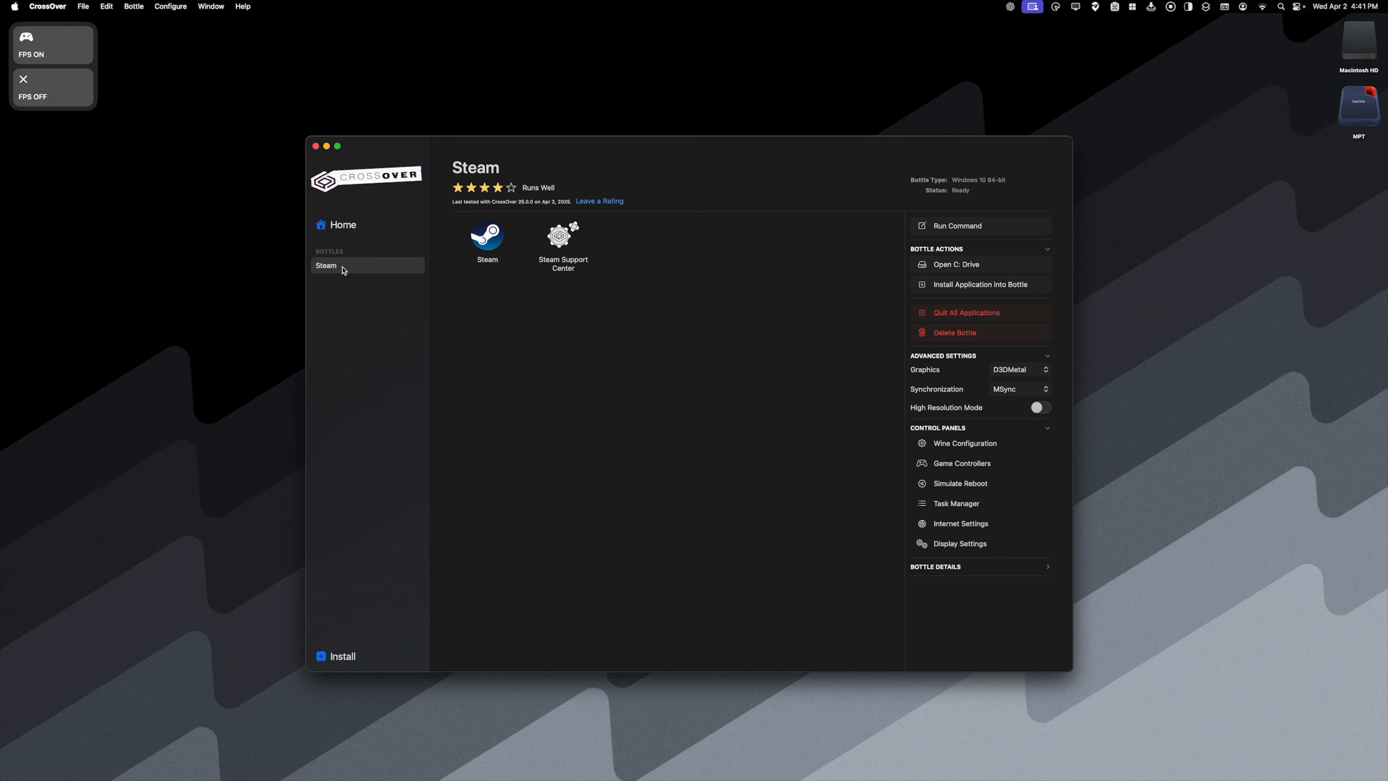
click(960, 451)
drag(79, 28, 677, 328)
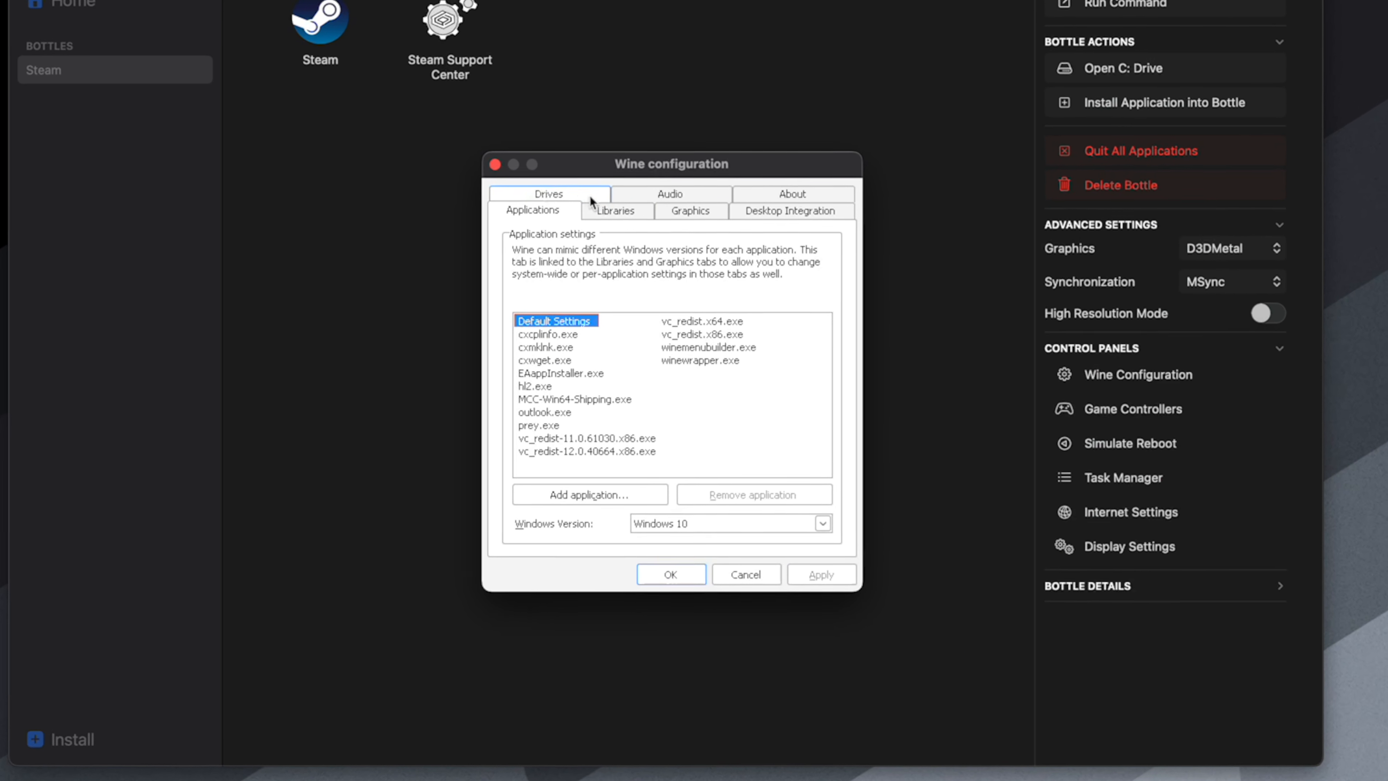
click(618, 313)
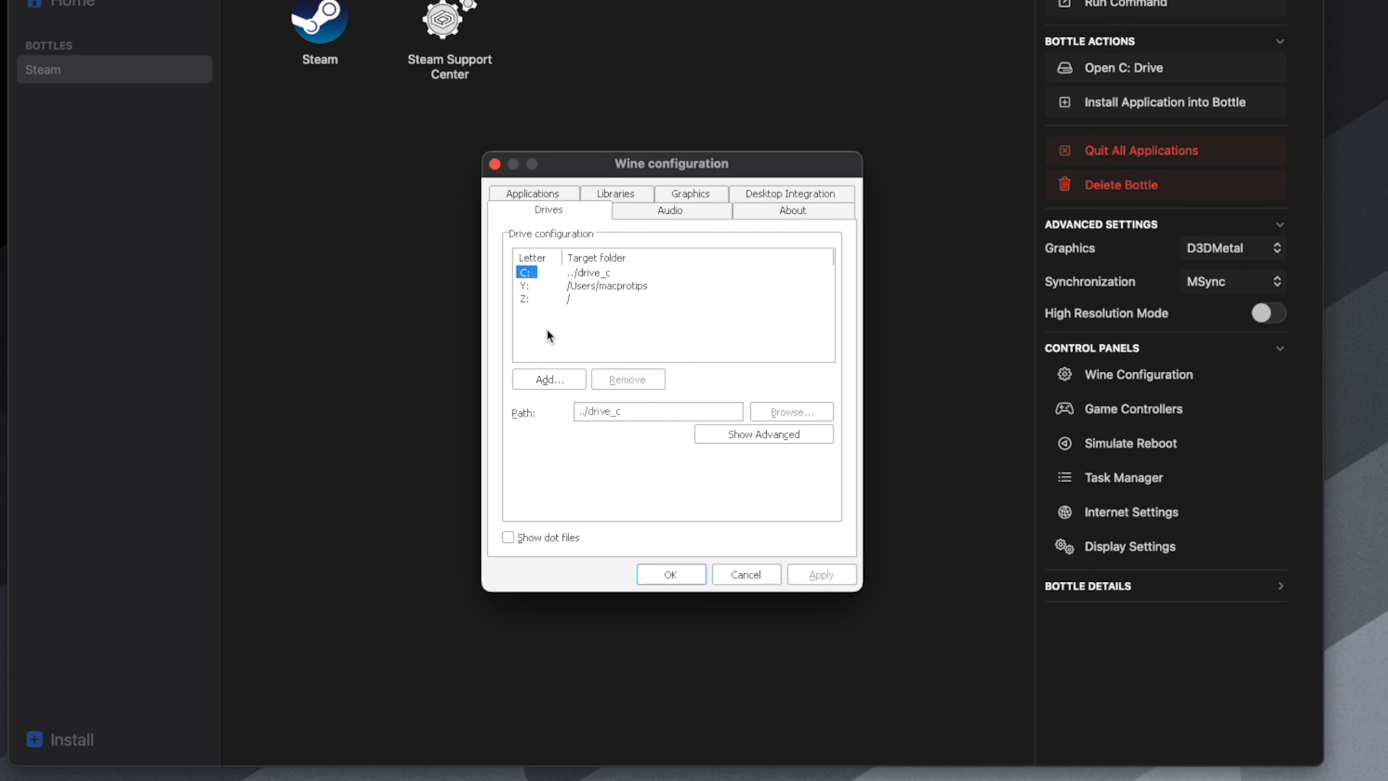
- Add a new drive to the bottle with the letter X:
click(545, 381)
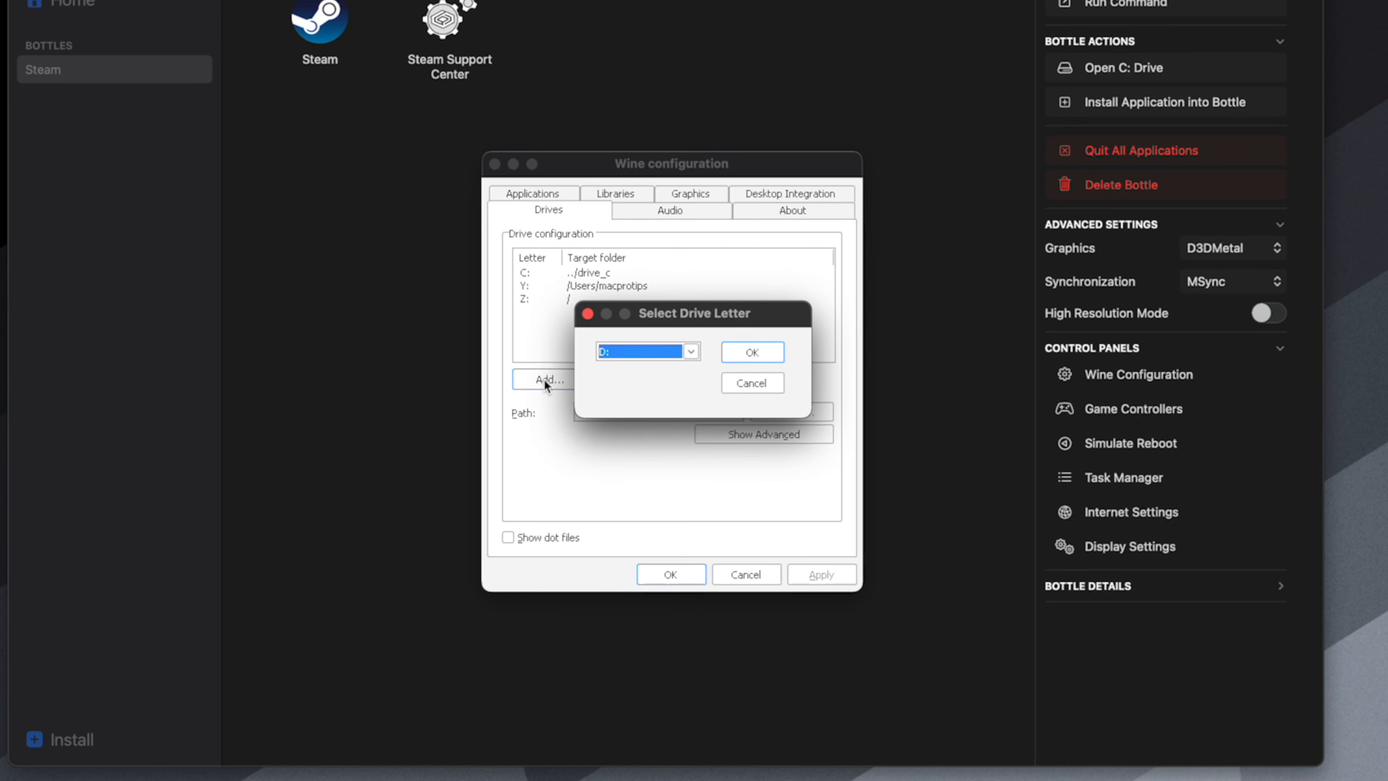
click(646, 355)
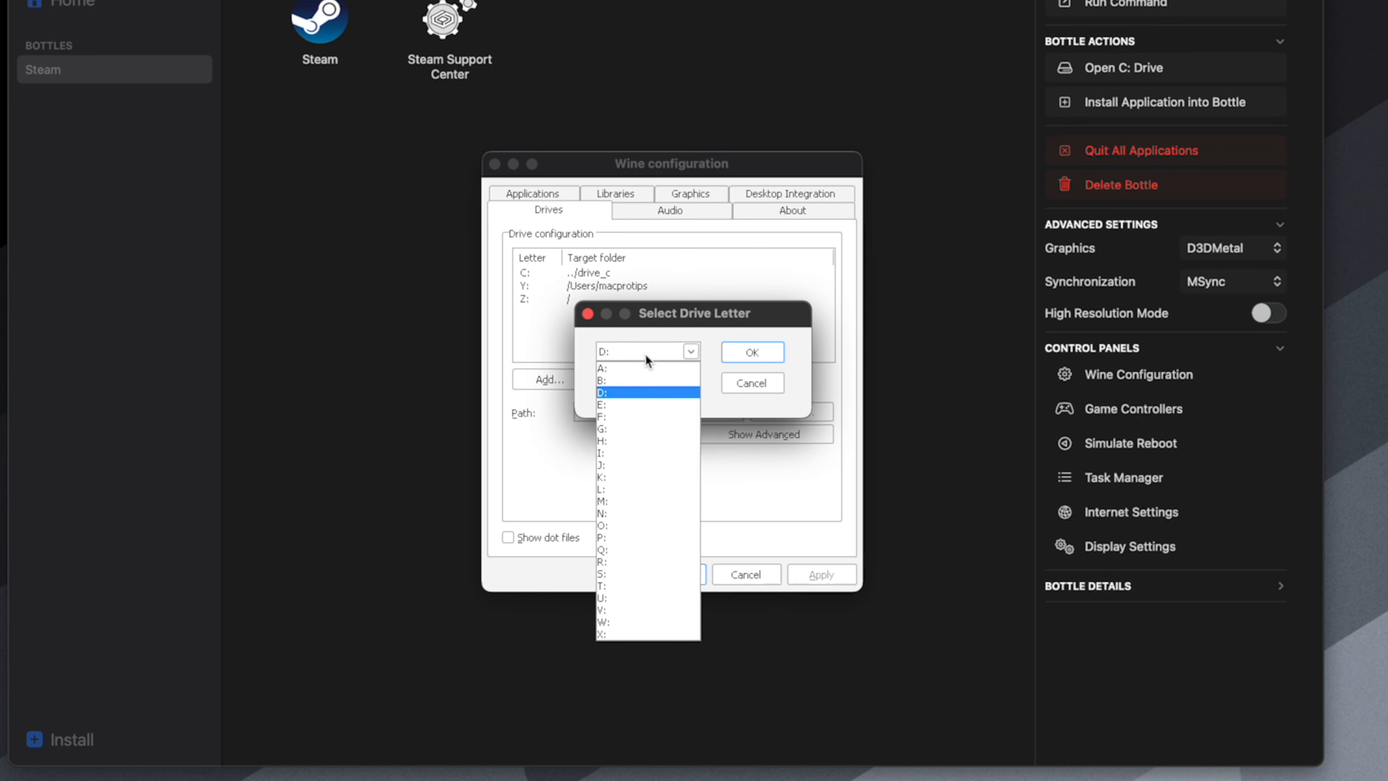
click(634, 631)
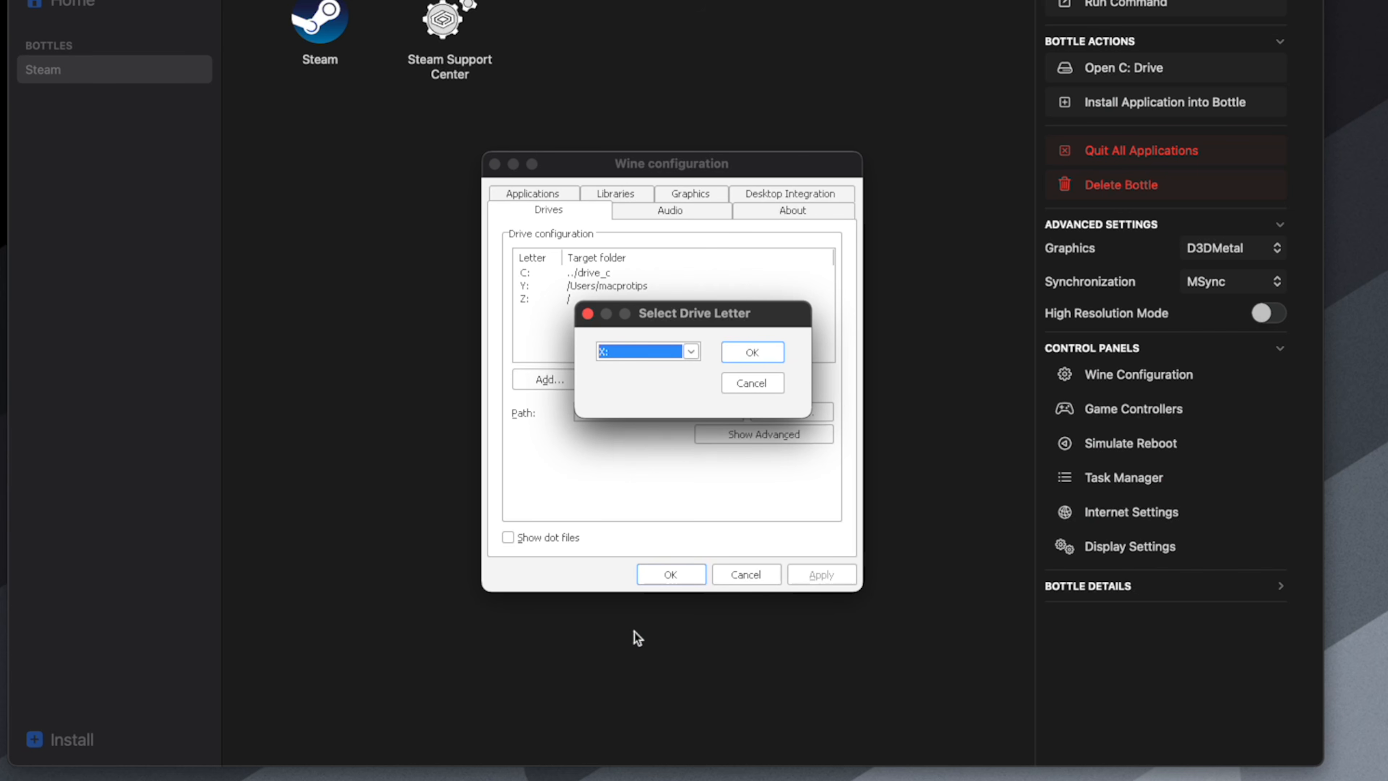
click(775, 351)
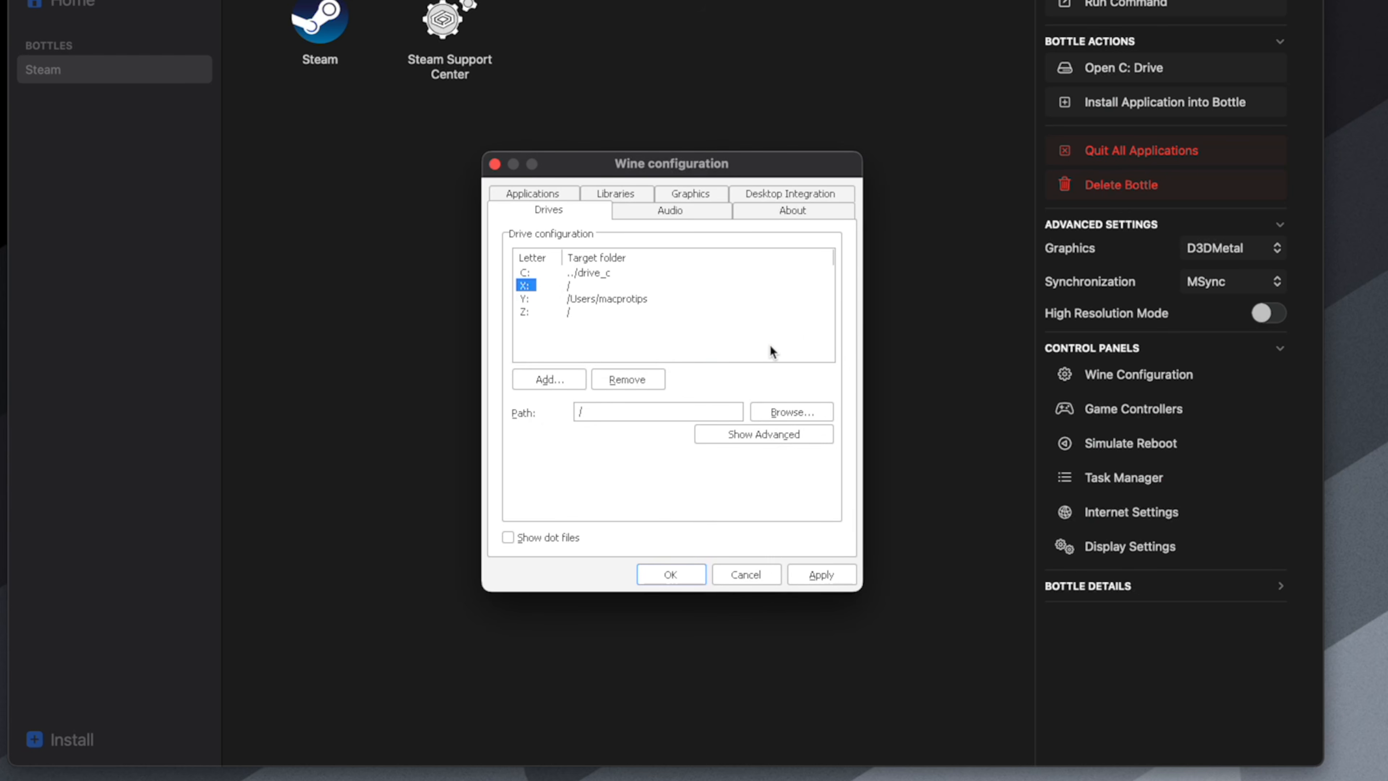
- Point drive X: to the CX Steam Library folder in the user's Documents and apply the Wine configuration
click(785, 413)
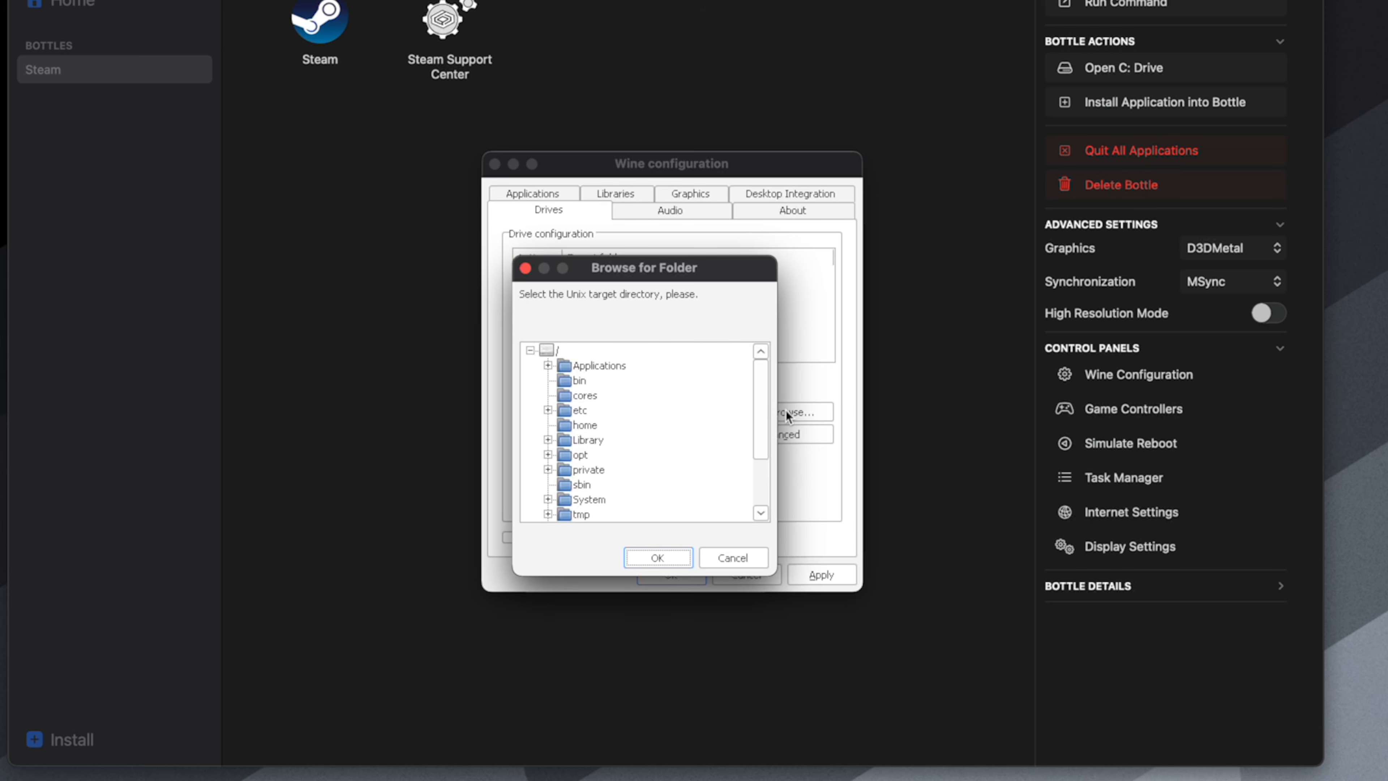
scroll(761, 427, down, 3)
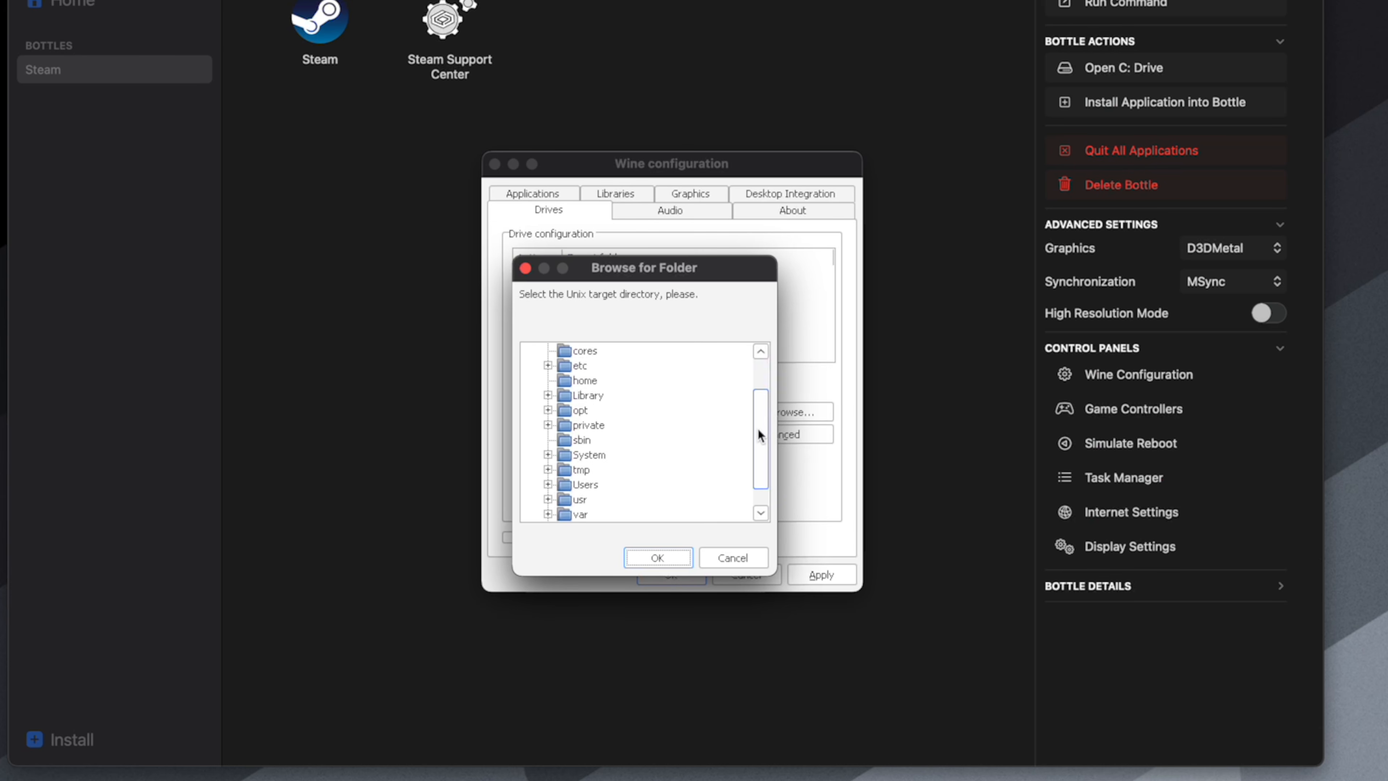
click(547, 469)
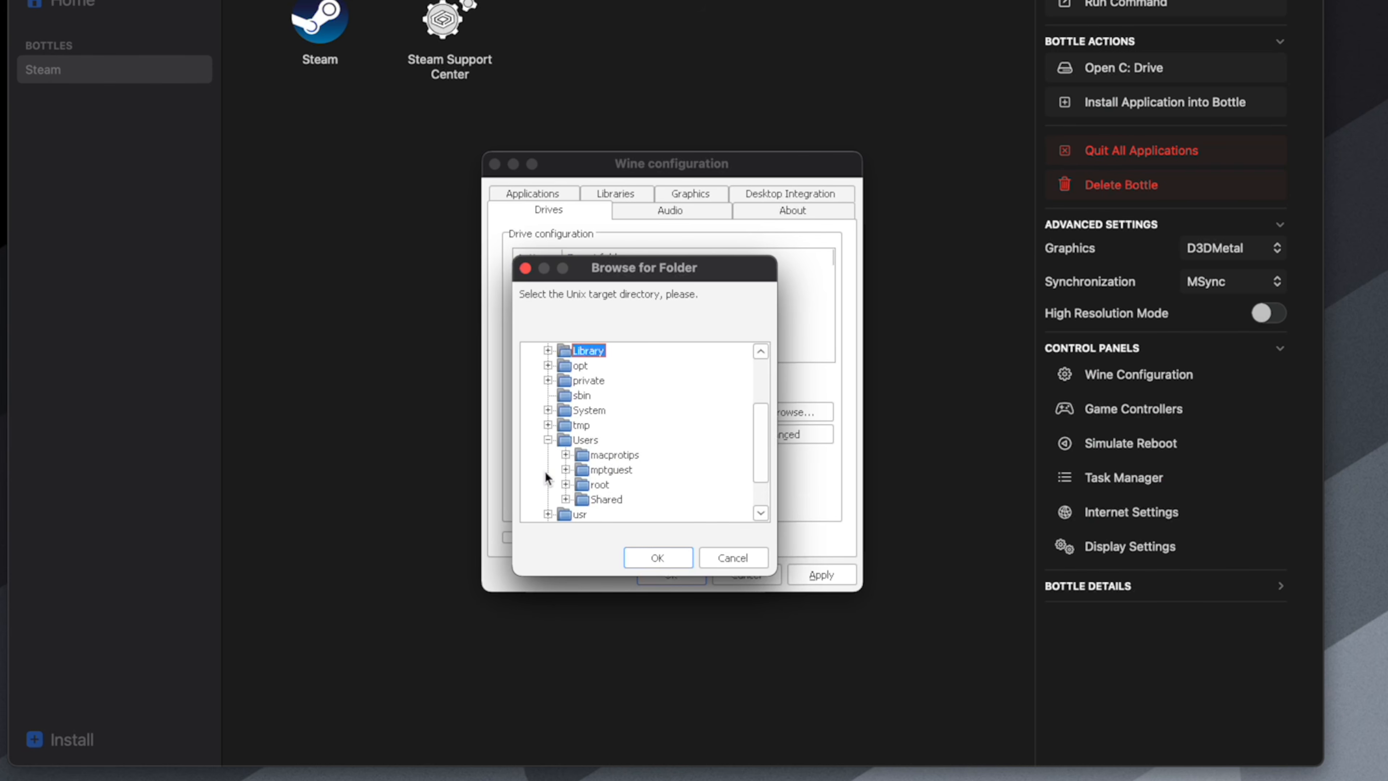
click(566, 454)
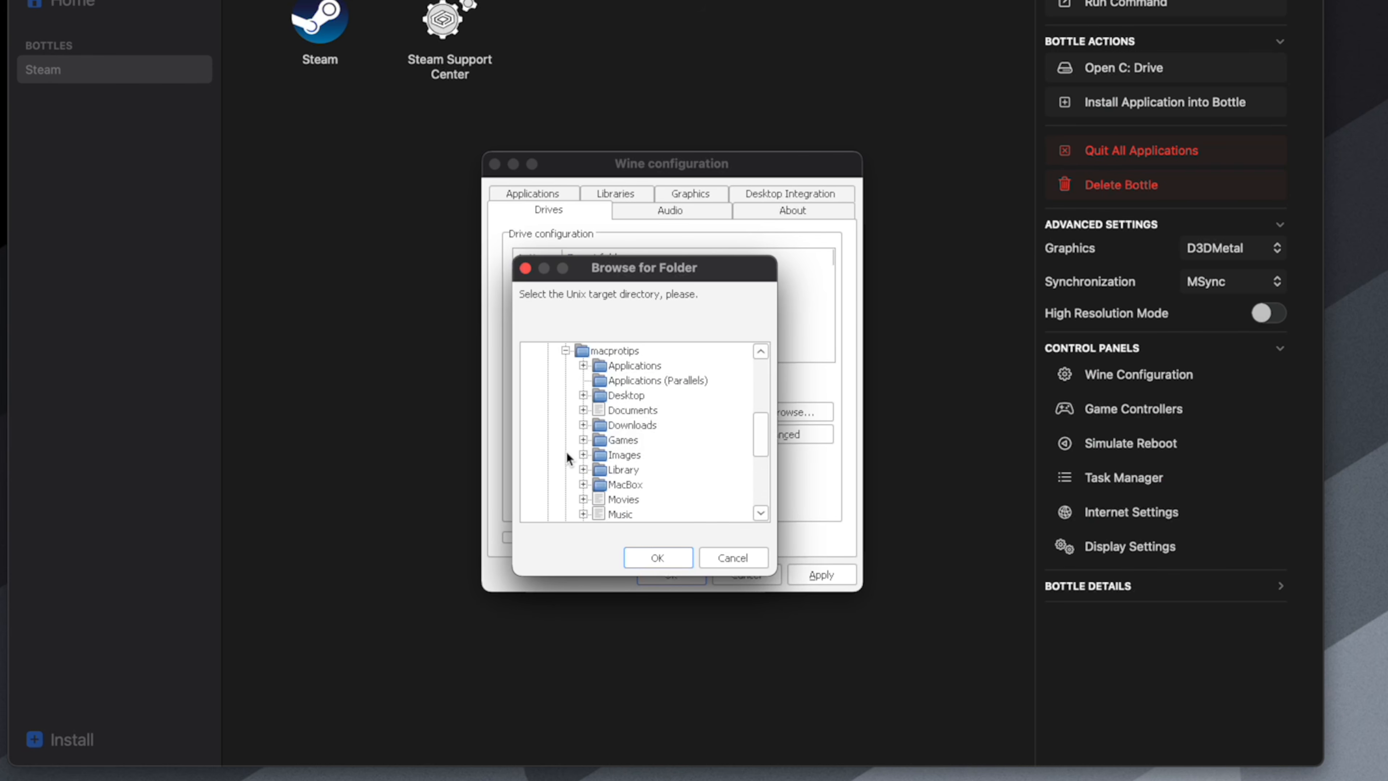
click(584, 409)
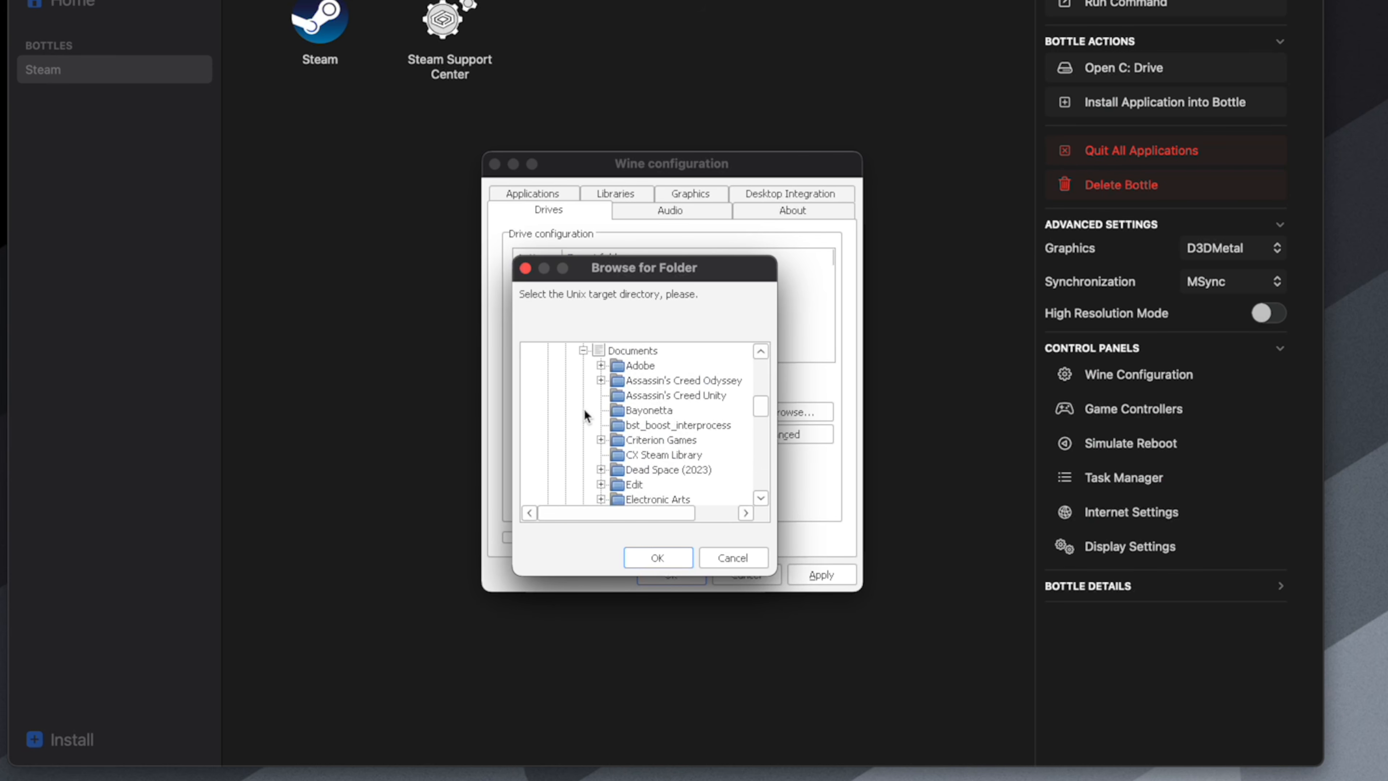
mouse_move(766, 411)
mouse_down()
mouse_move(766, 445)
mouse_move(767, 413)
mouse_up()
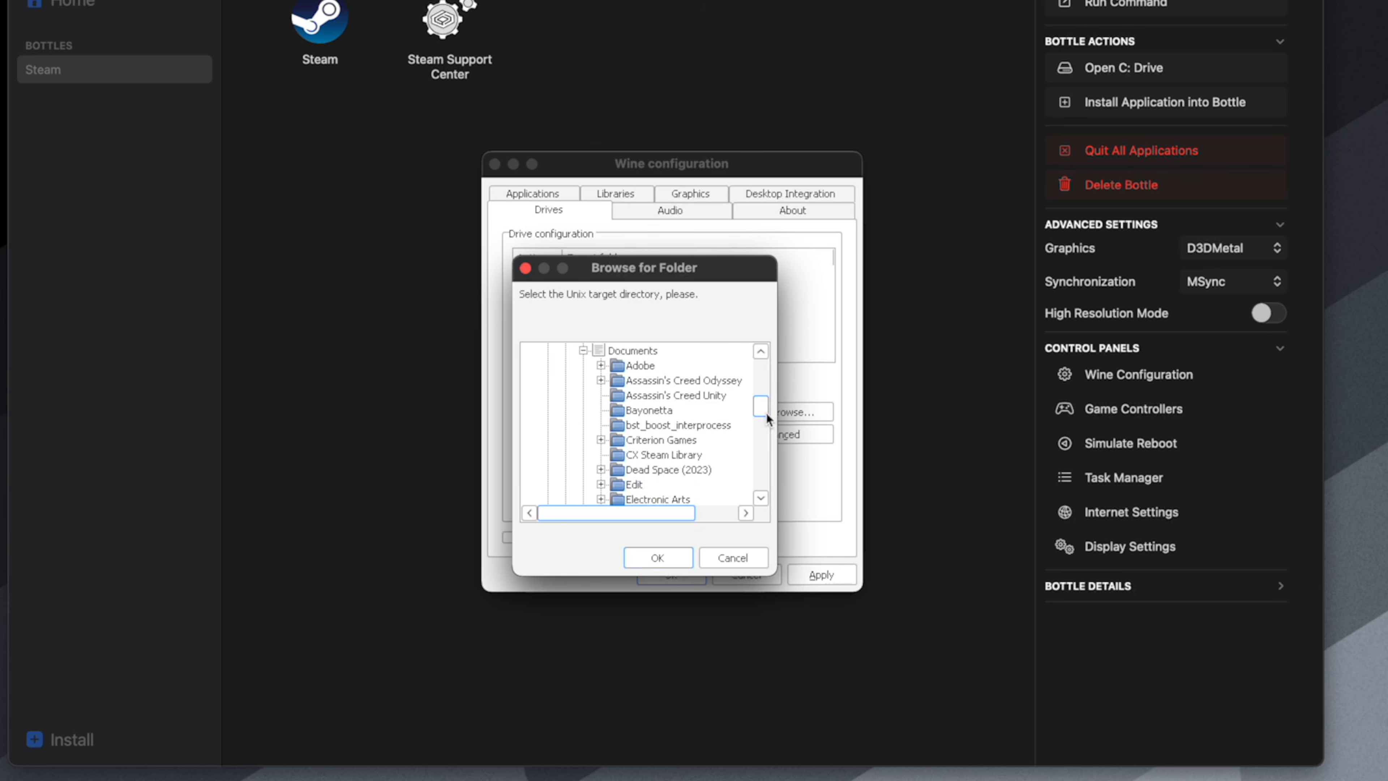
click(667, 457)
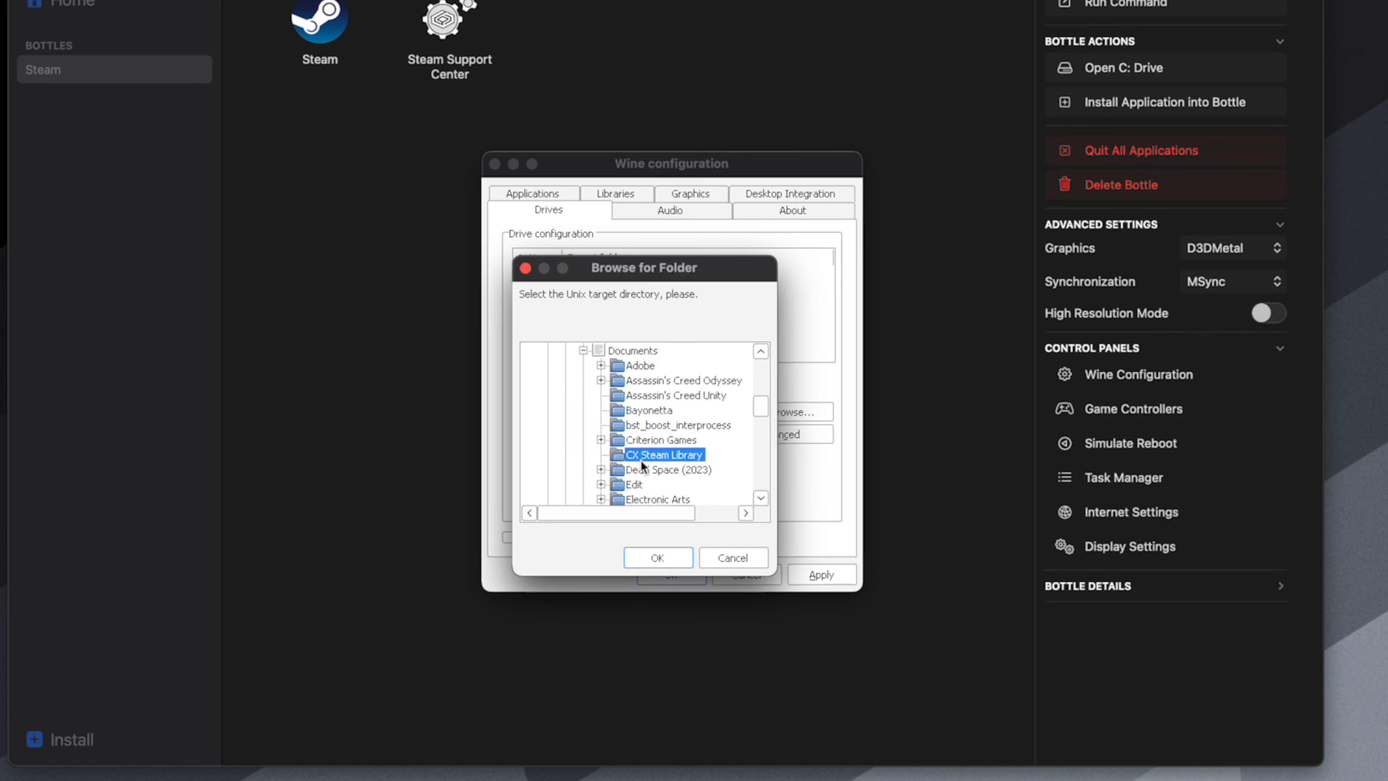
click(659, 559)
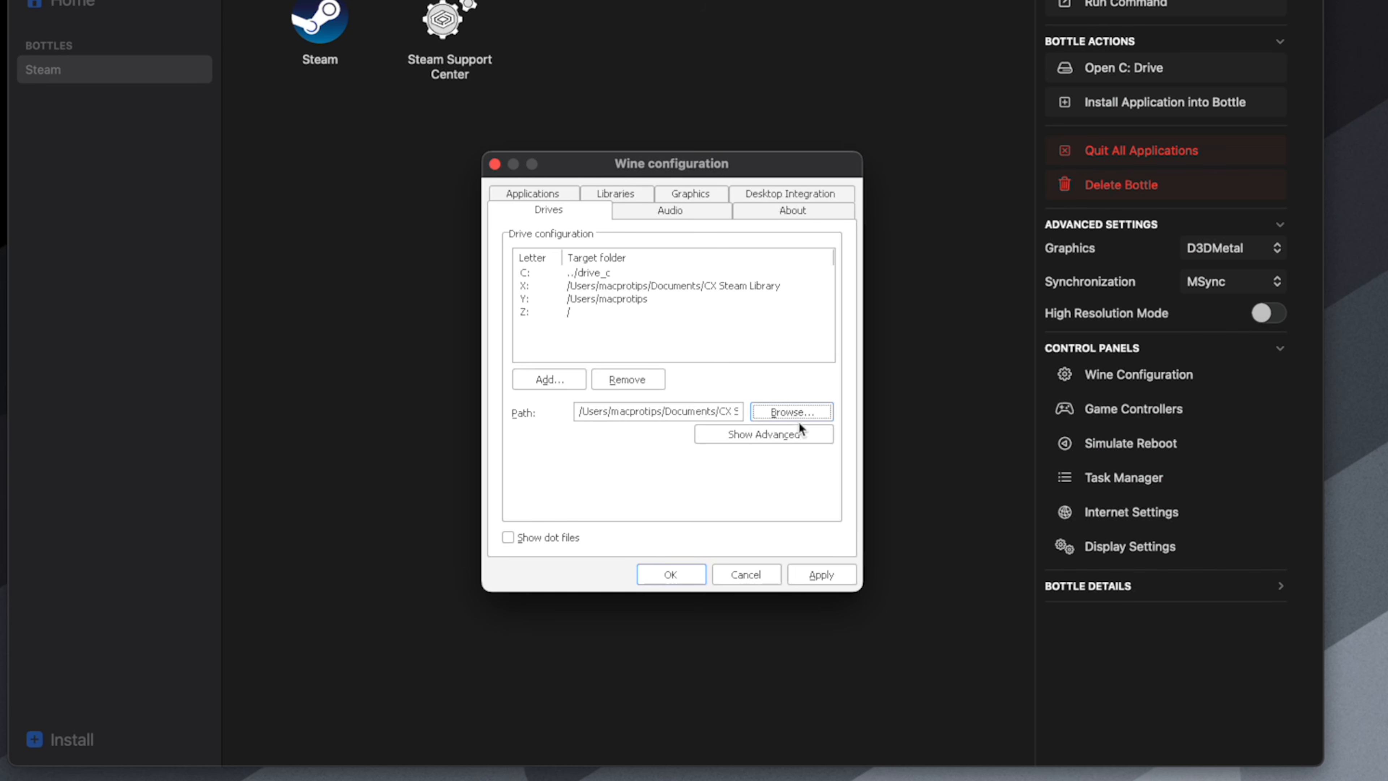
click(828, 576)
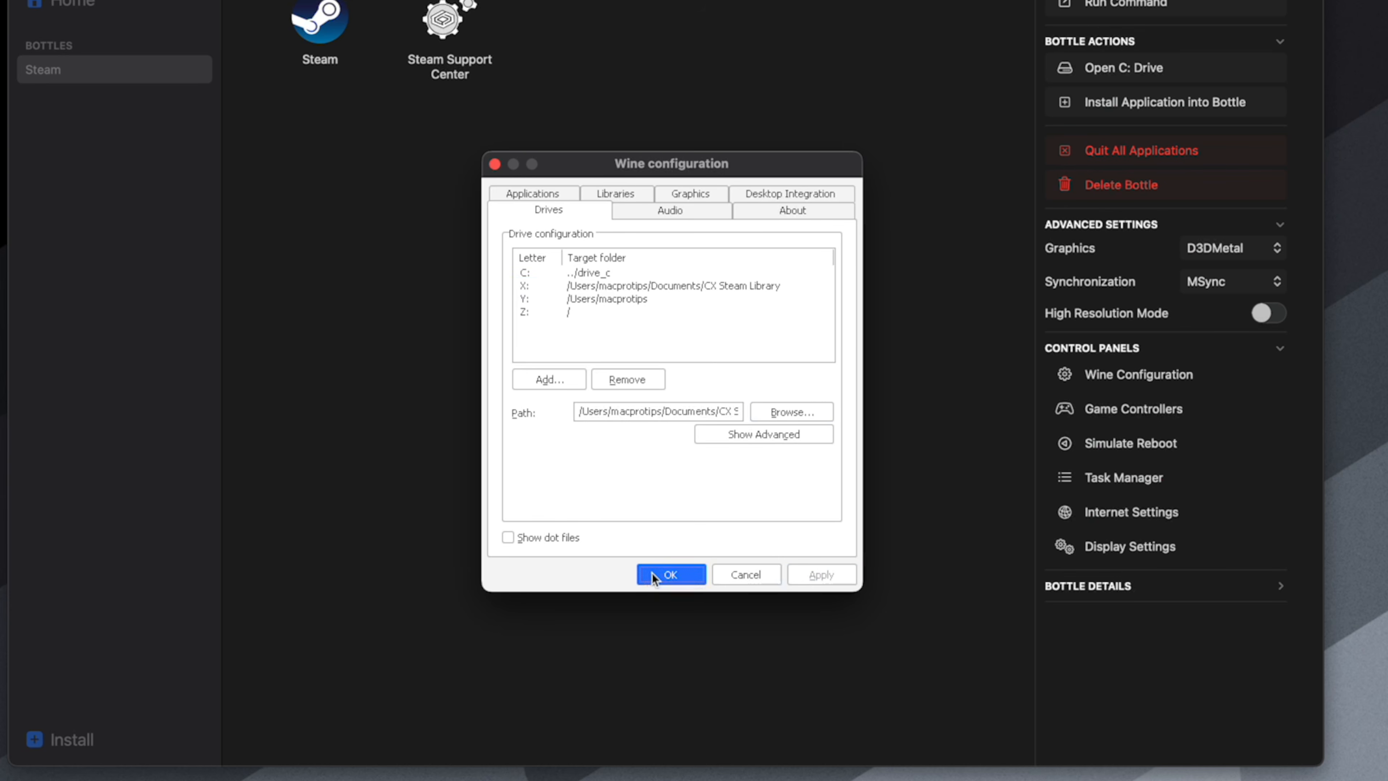
click(654, 574)
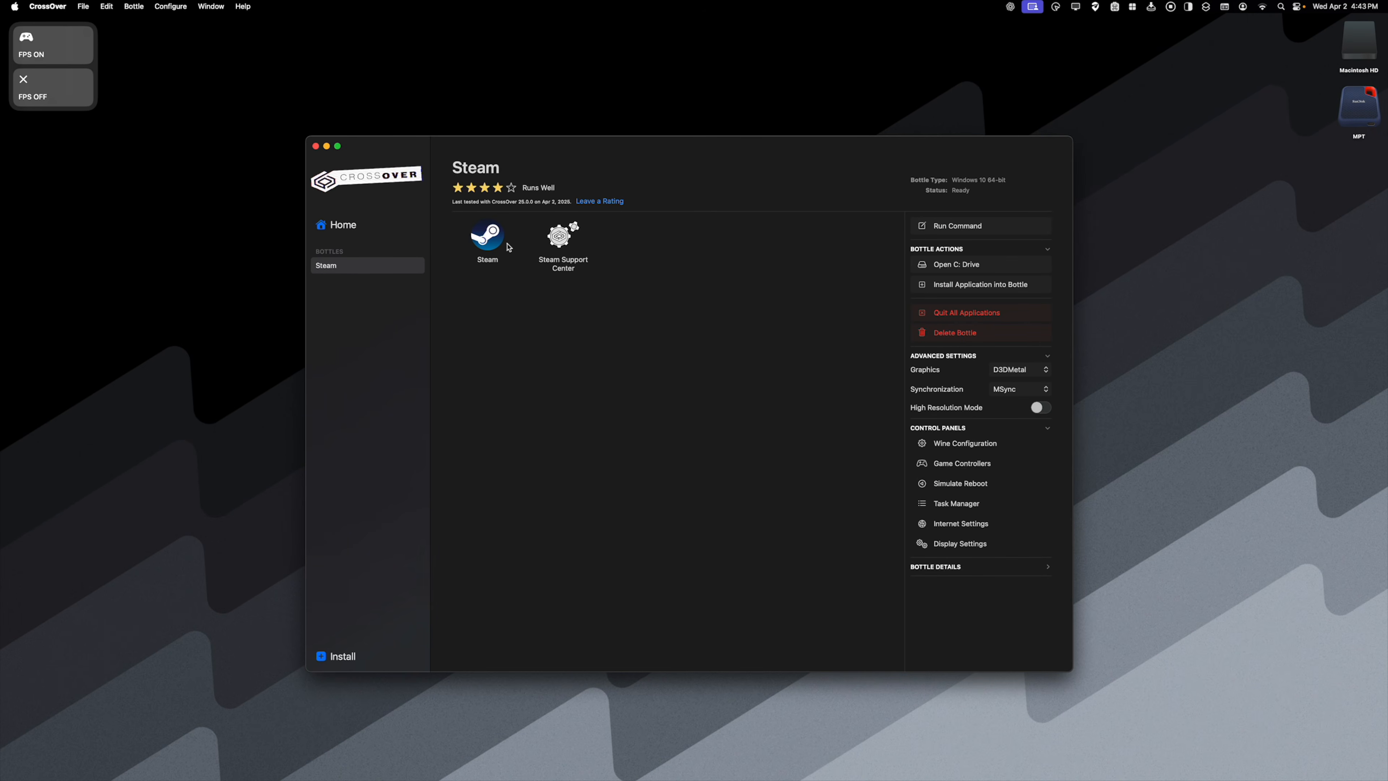
- Launch Steam from the bottle and open its storage settings
click(492, 236)
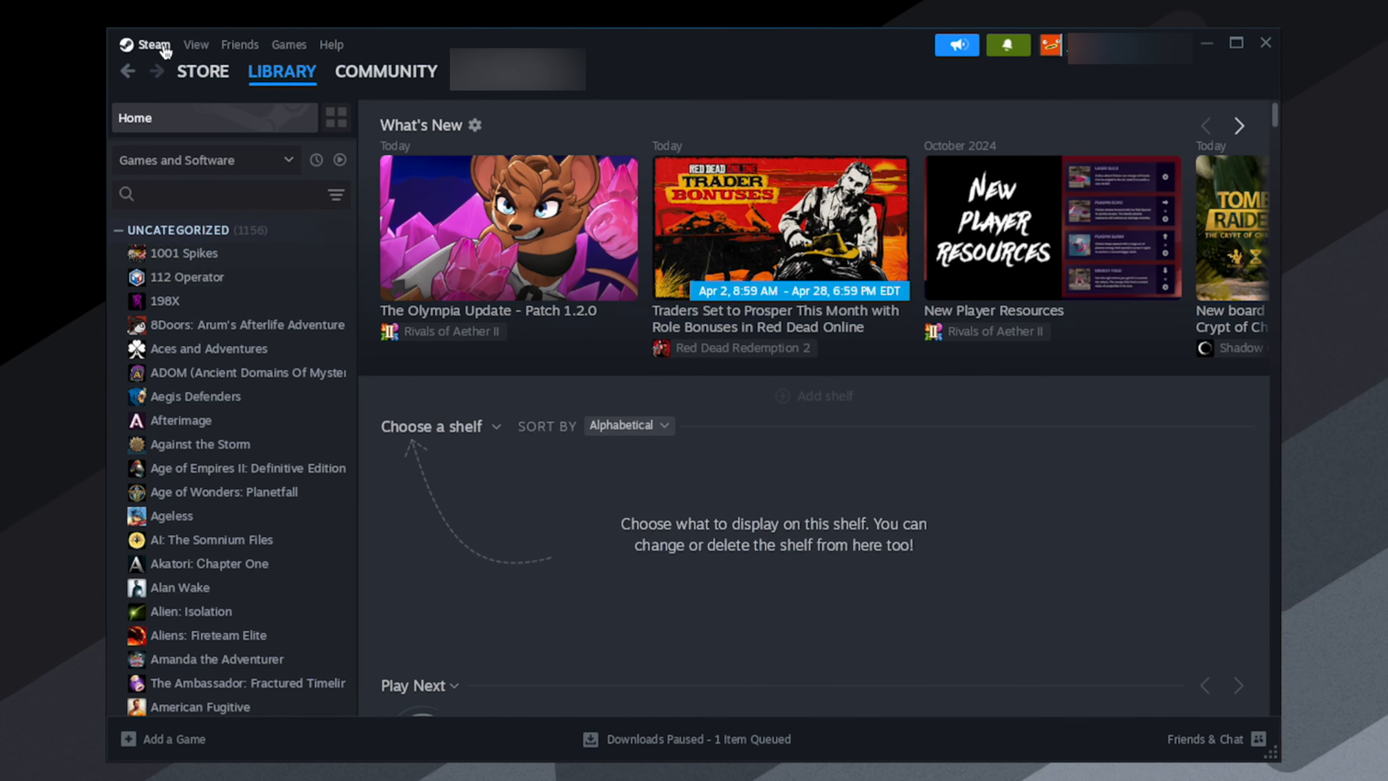
click(150, 42)
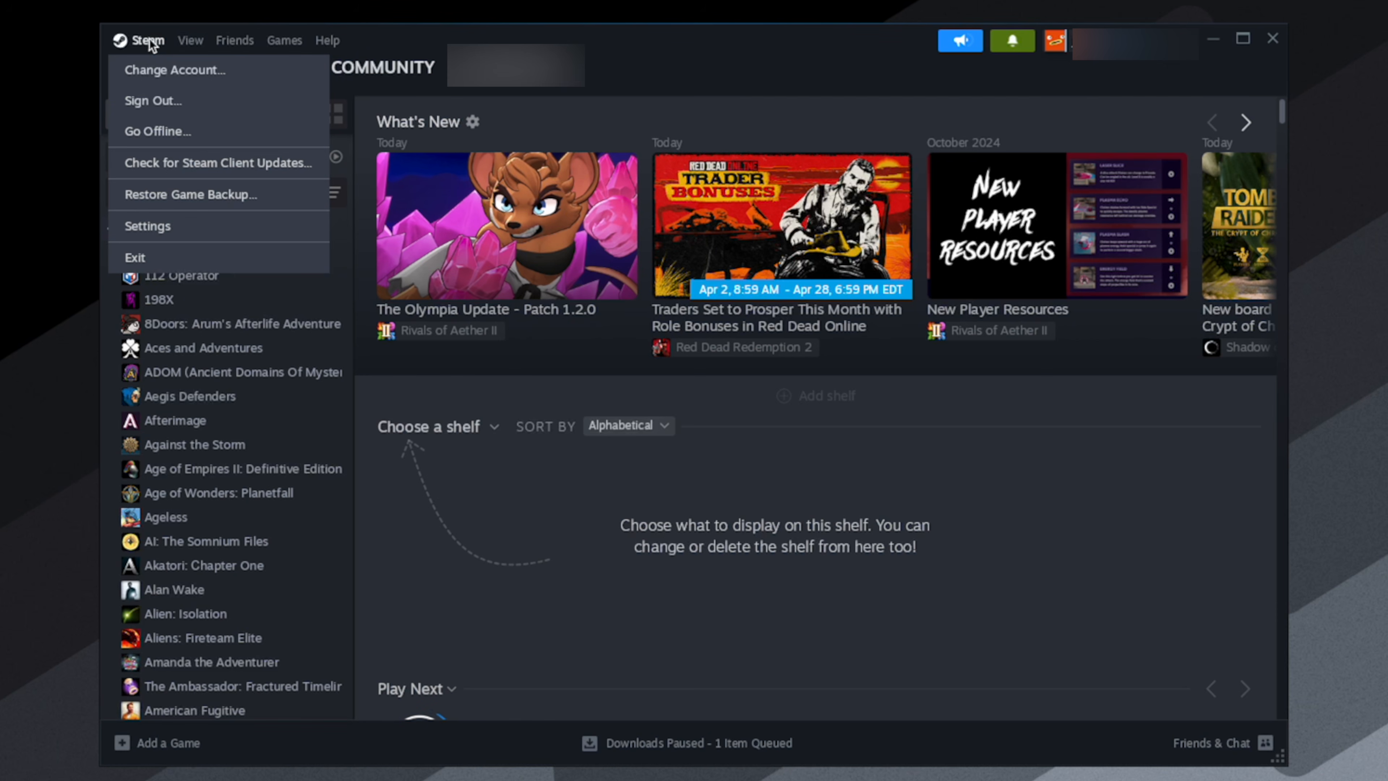
click(211, 226)
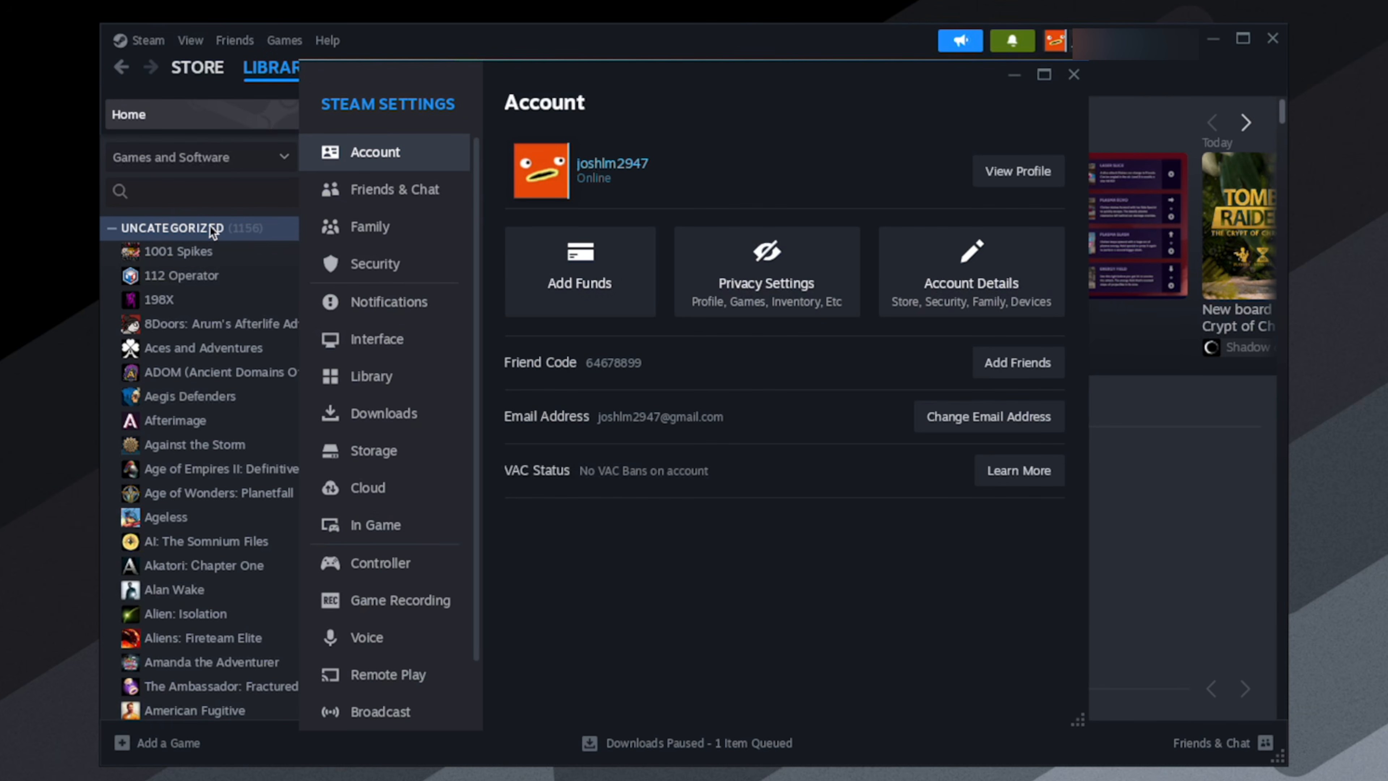
click(391, 449)
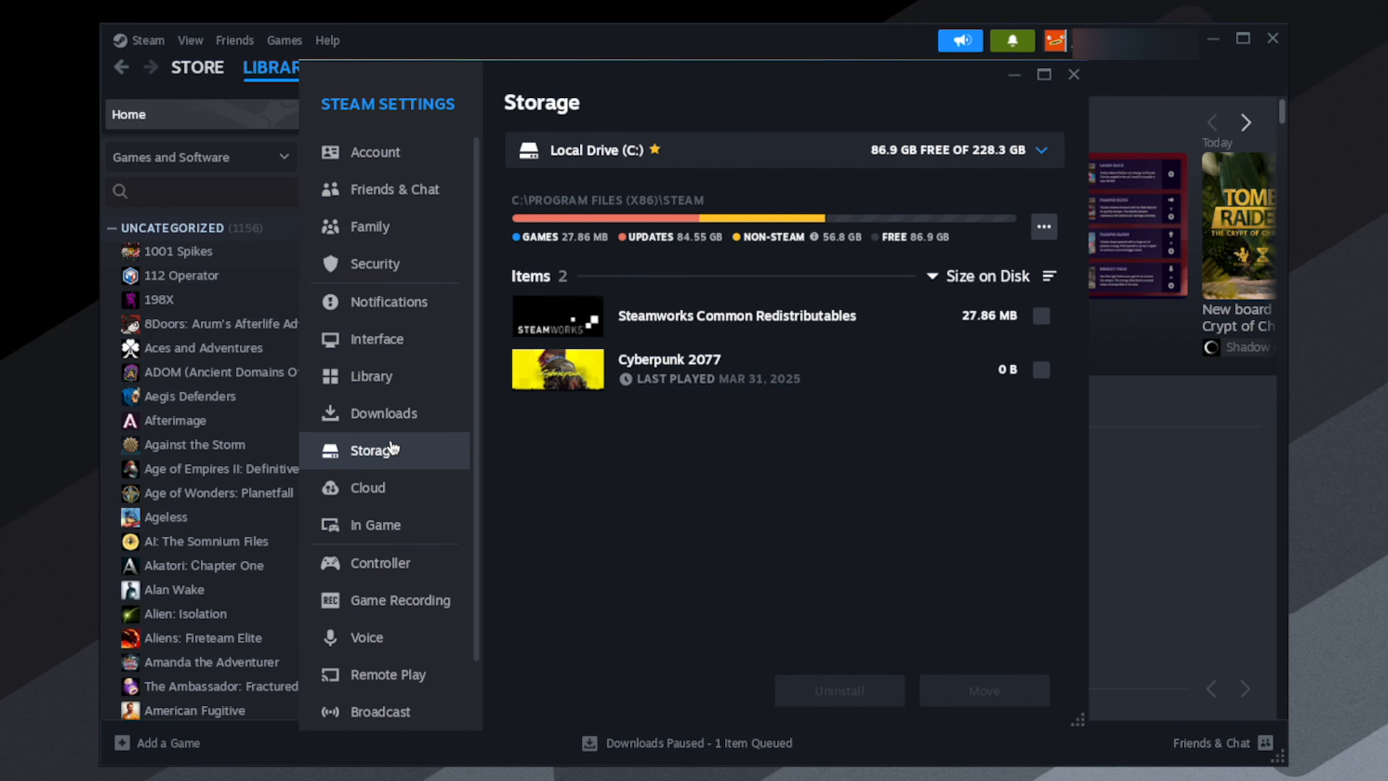
- Add Local Drive (X:) as a new Steam library folder and close the settings
click(696, 156)
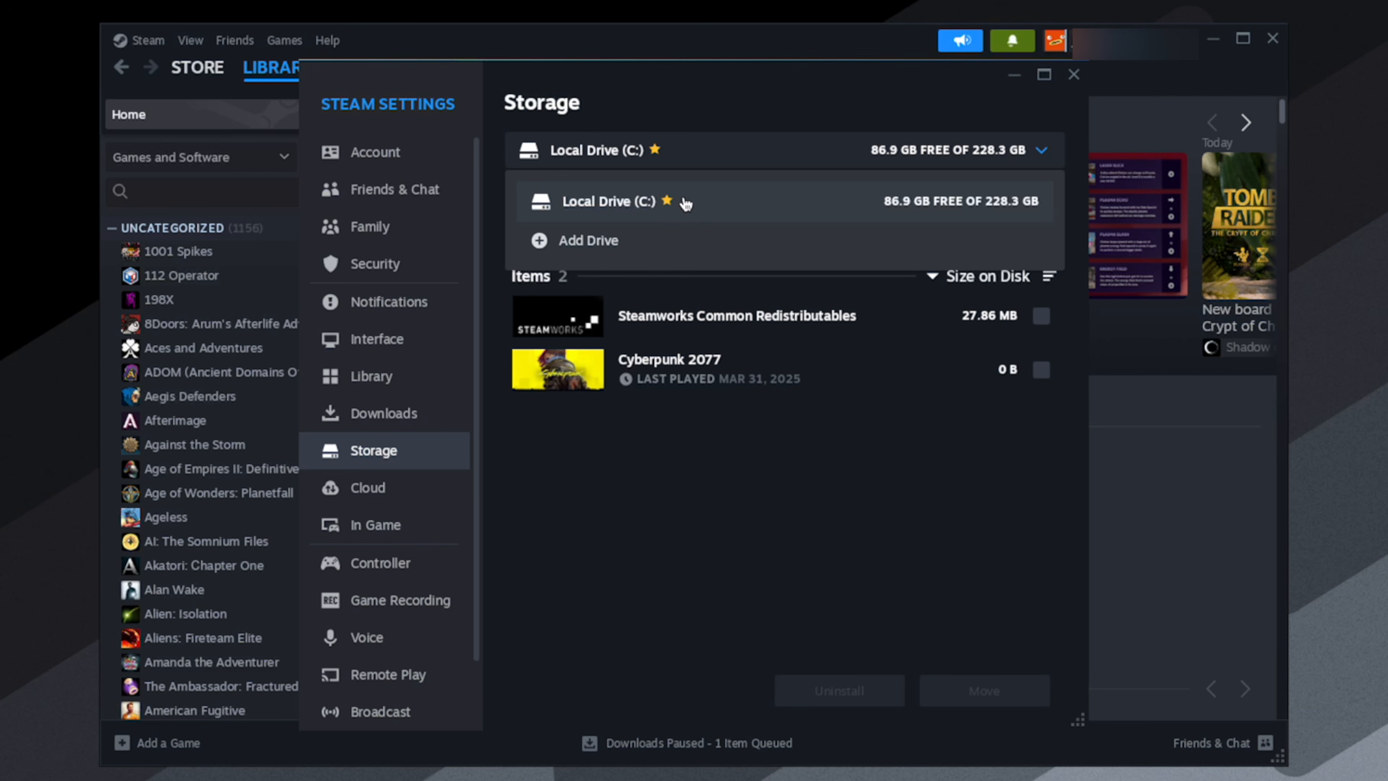
click(602, 240)
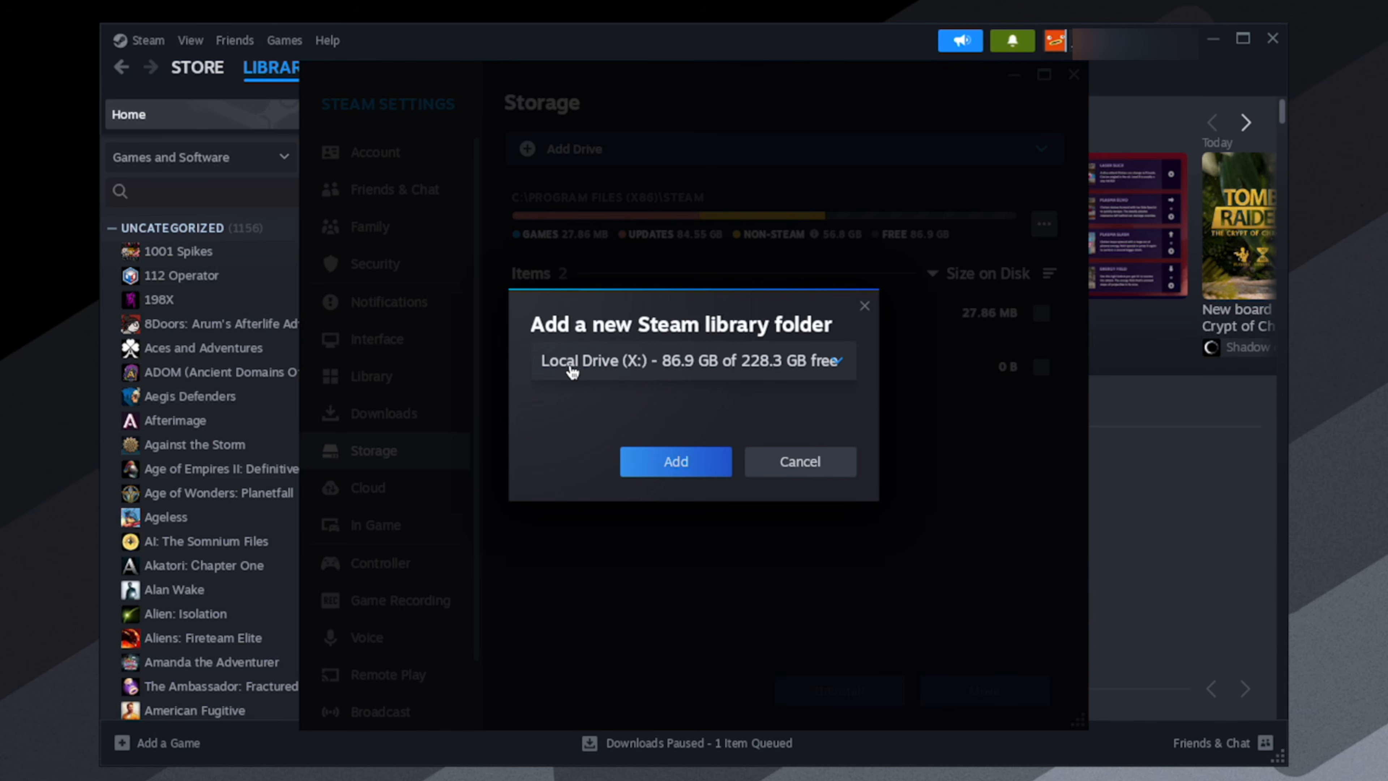
click(657, 464)
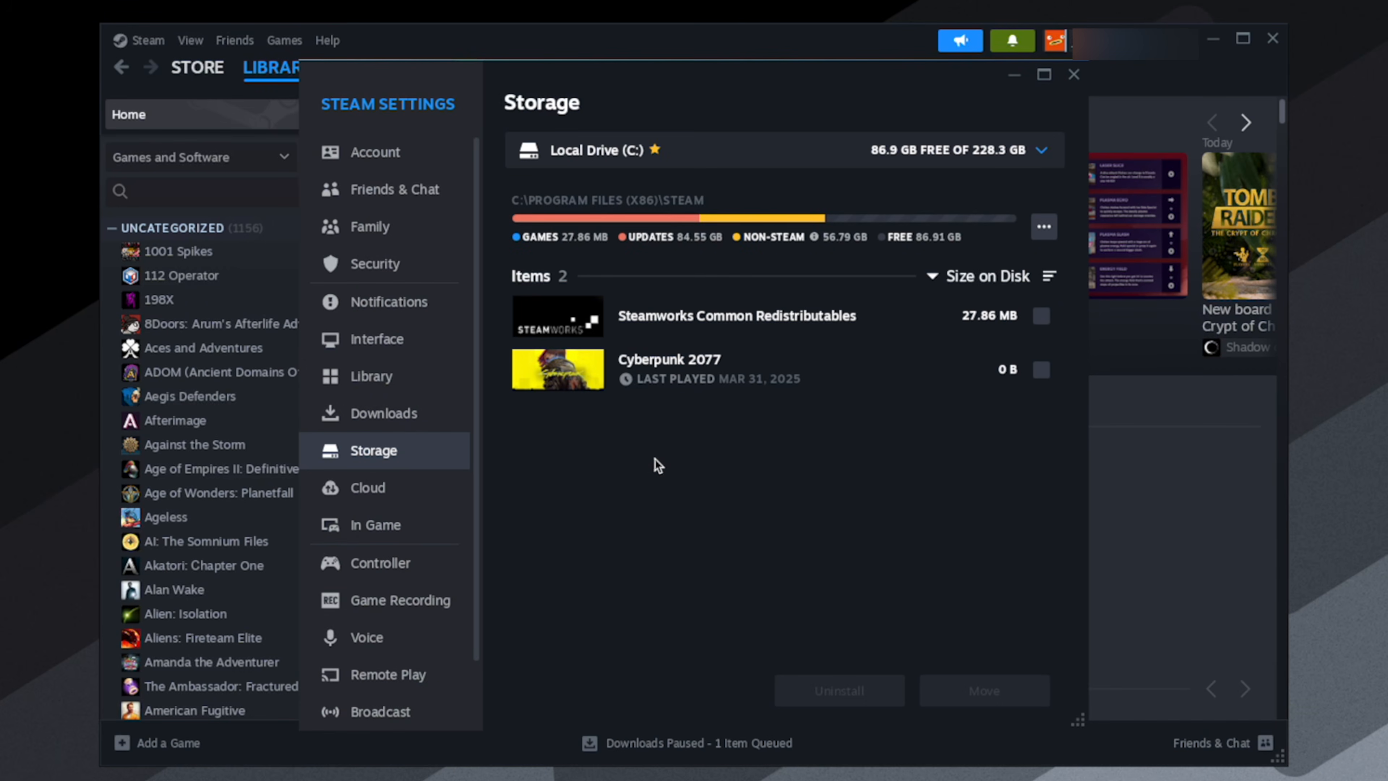
click(1074, 77)
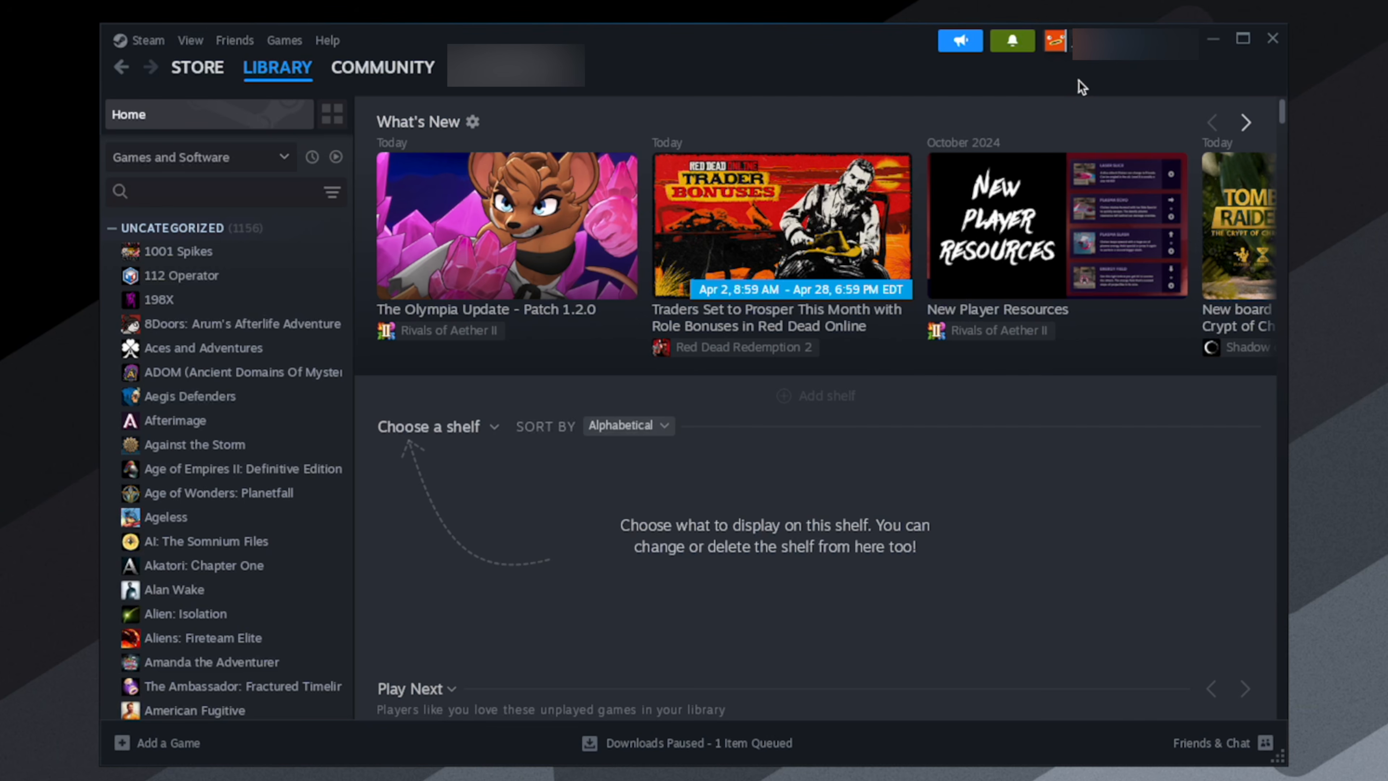
- Find Peggle Deluxe in the Steam library and install it to Local Drive (X:)
click(223, 192)
text(p)
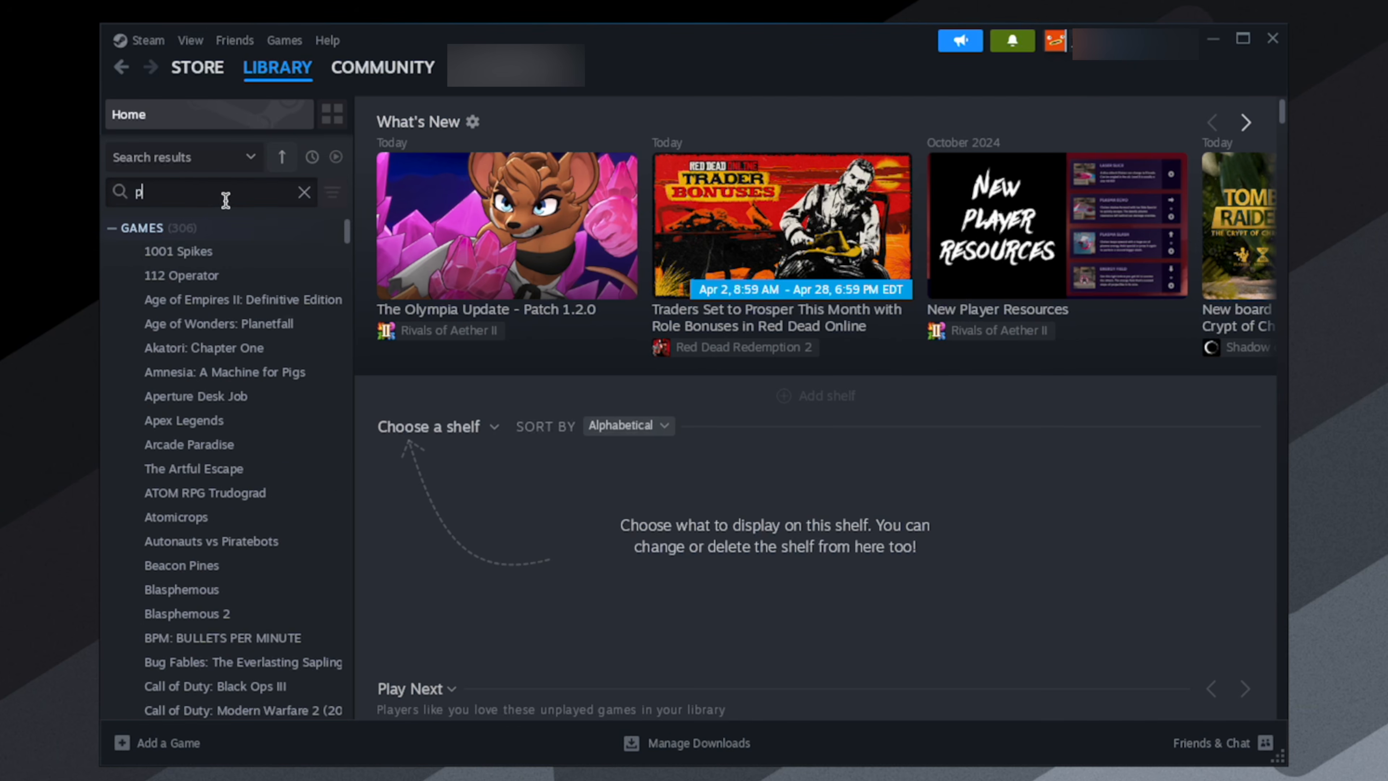
text(eggl)
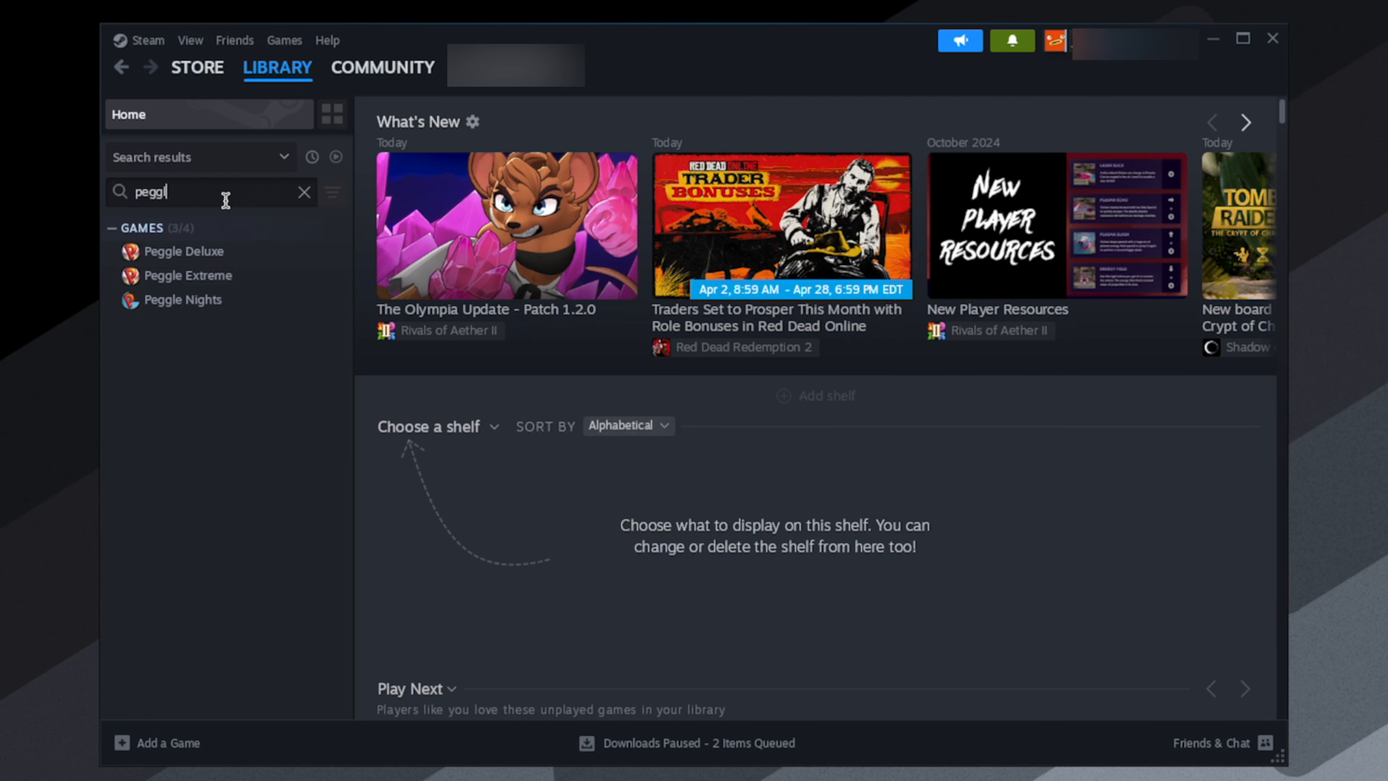
click(228, 251)
click(473, 426)
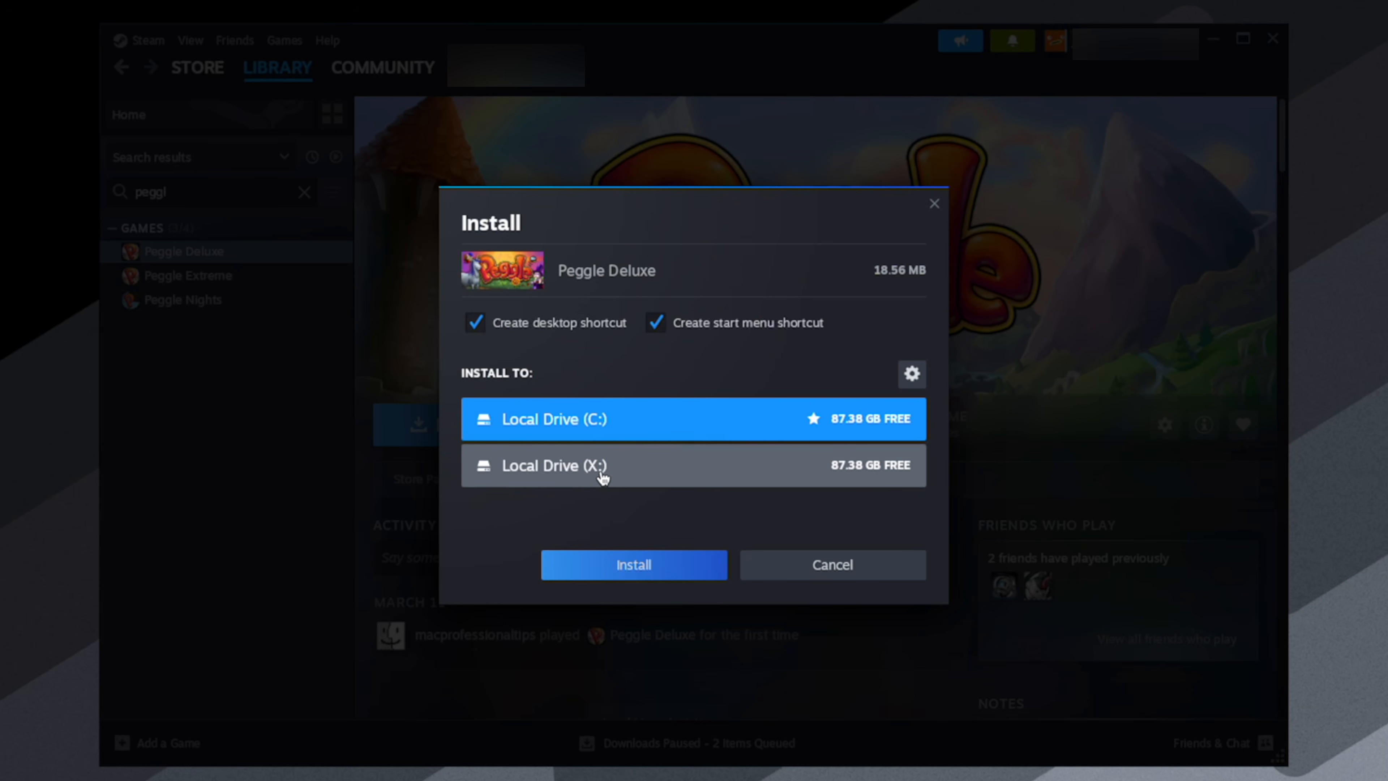
click(617, 480)
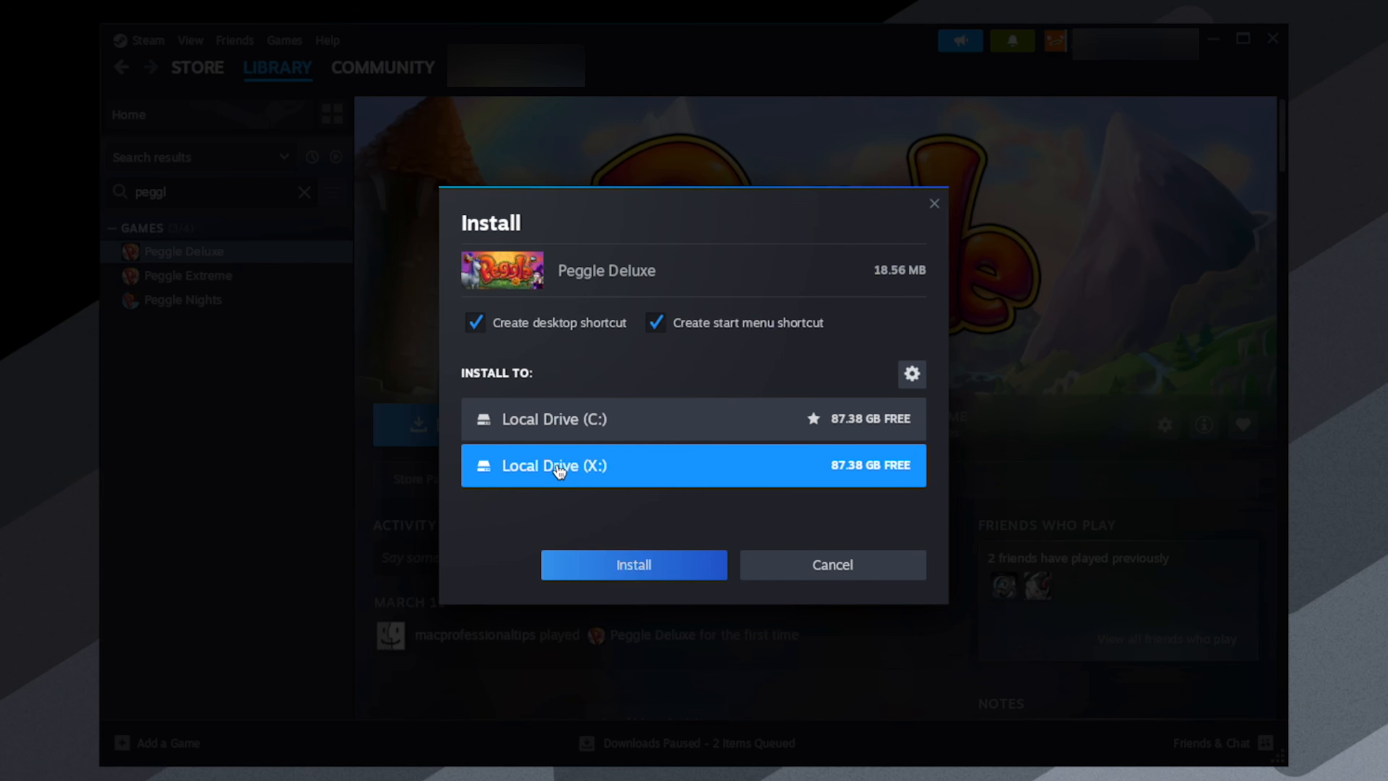
click(628, 565)
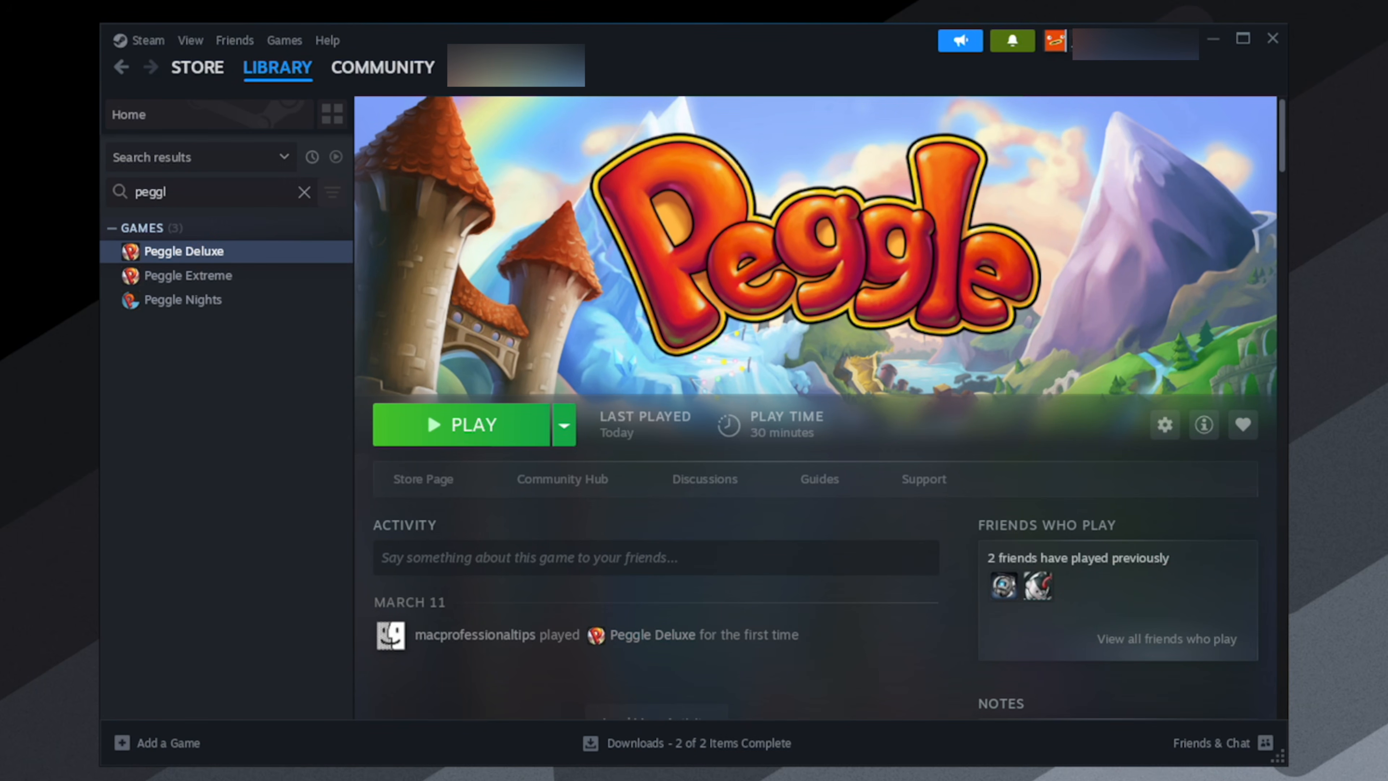
- Switch to Finder and inspect the steamapps folder inside SteamLibrary in the Documents folder's CX Steam Library
click(440, 777)
click(474, 561)
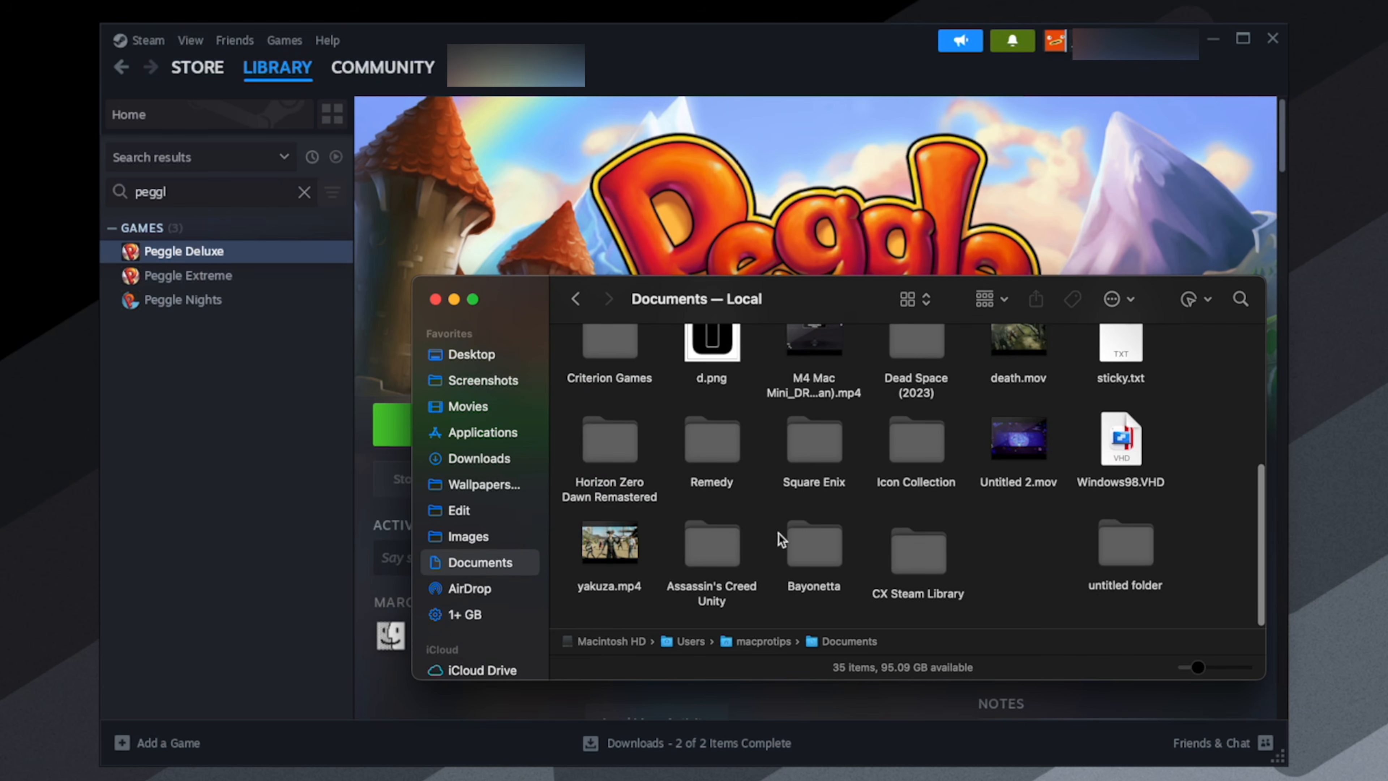
double_click(910, 560)
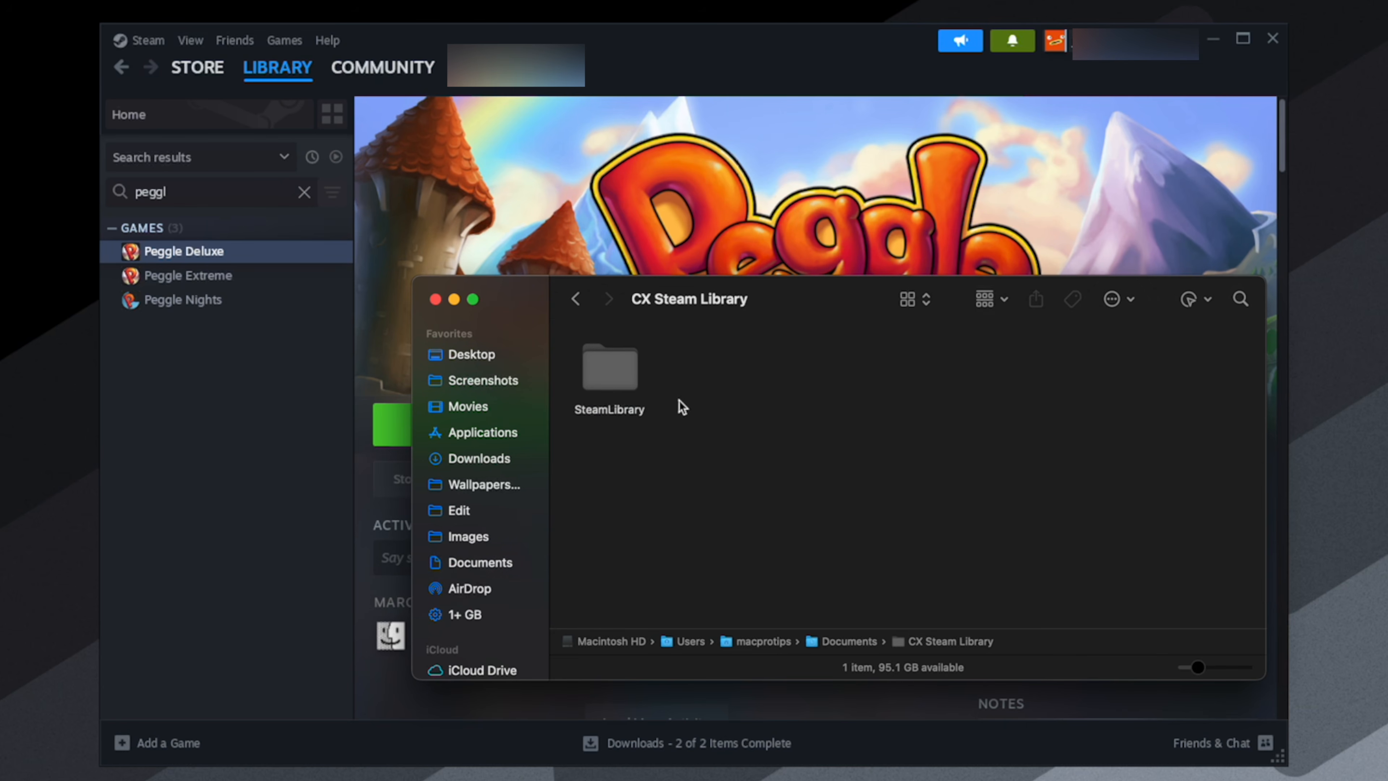
double_click(624, 374)
click(815, 382)
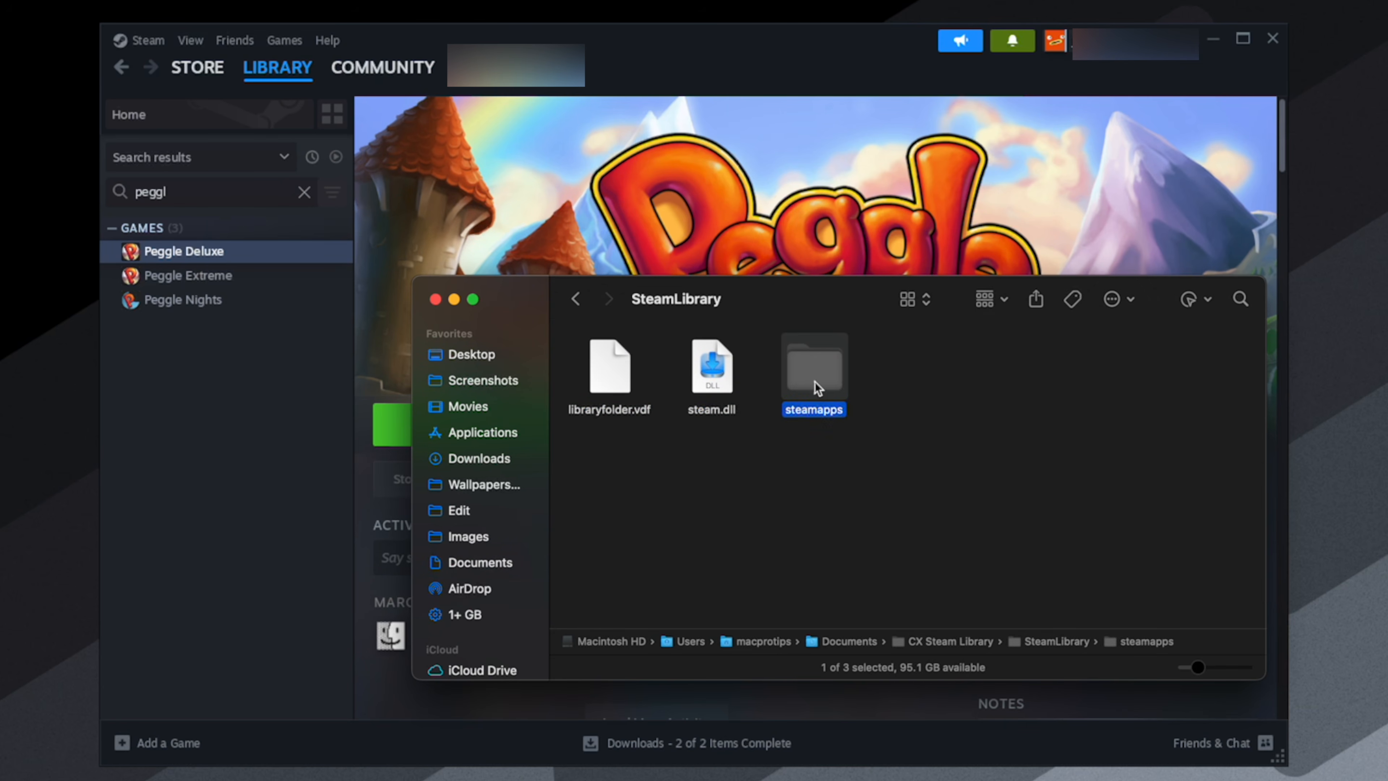
double_click(814, 382)
double_click(712, 379)
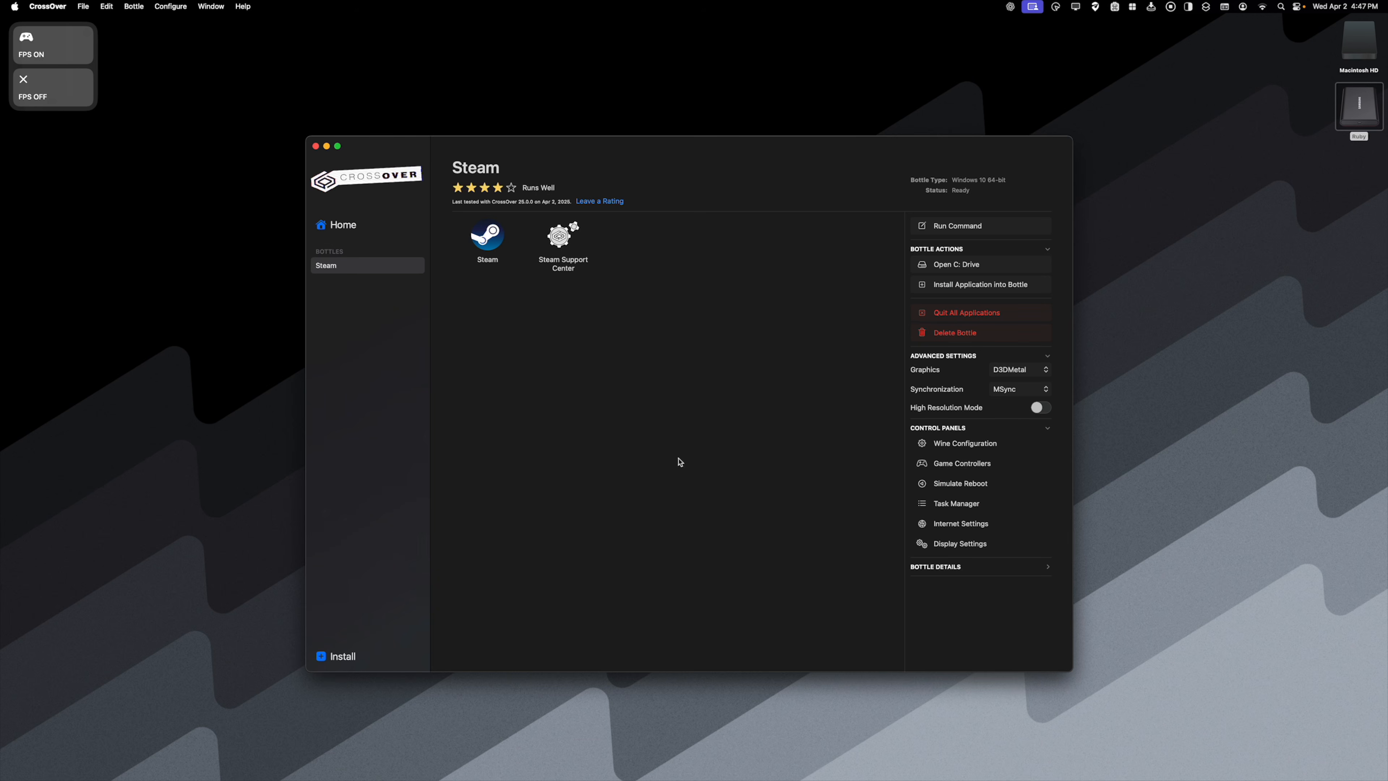
- Create a folder named CX Steam Library on the external drive Ruby
double_click(1359, 104)
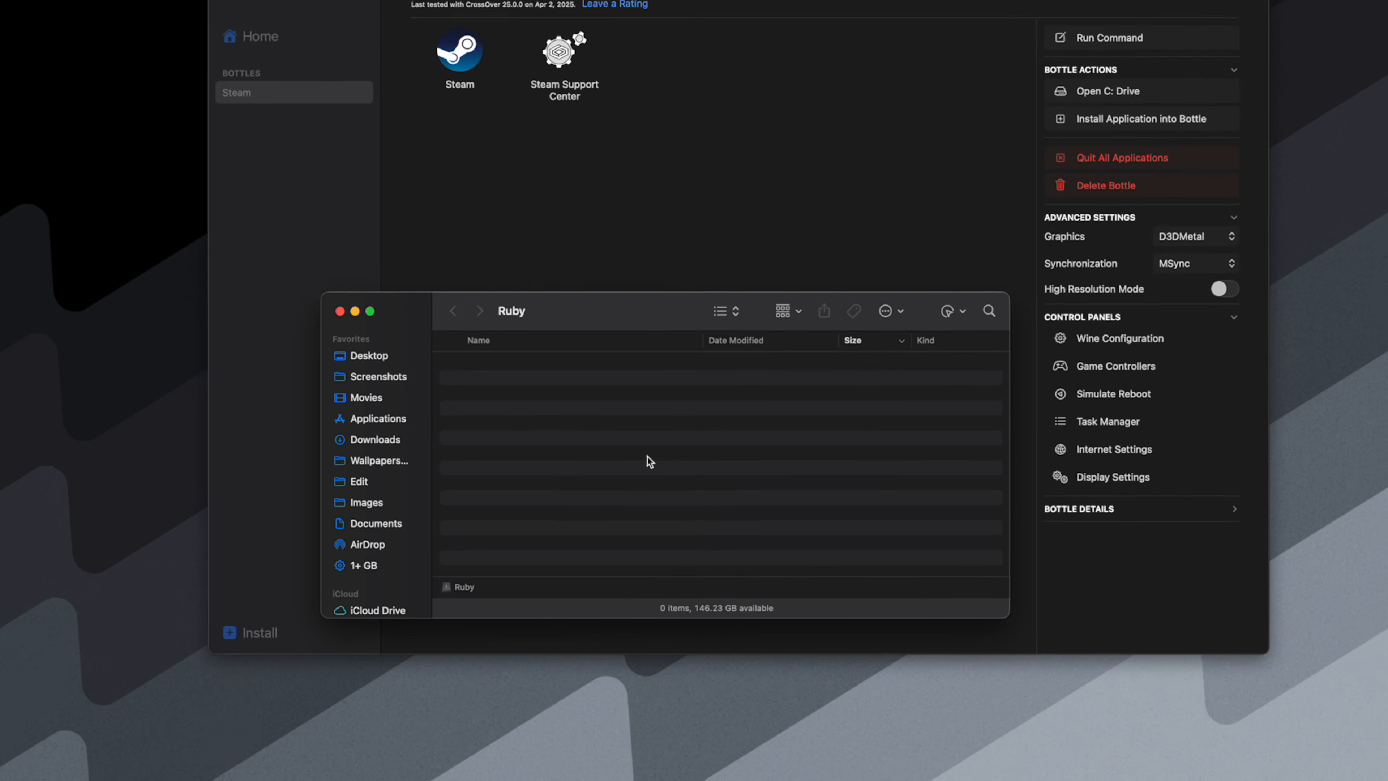
right_click(593, 432)
click(623, 437)
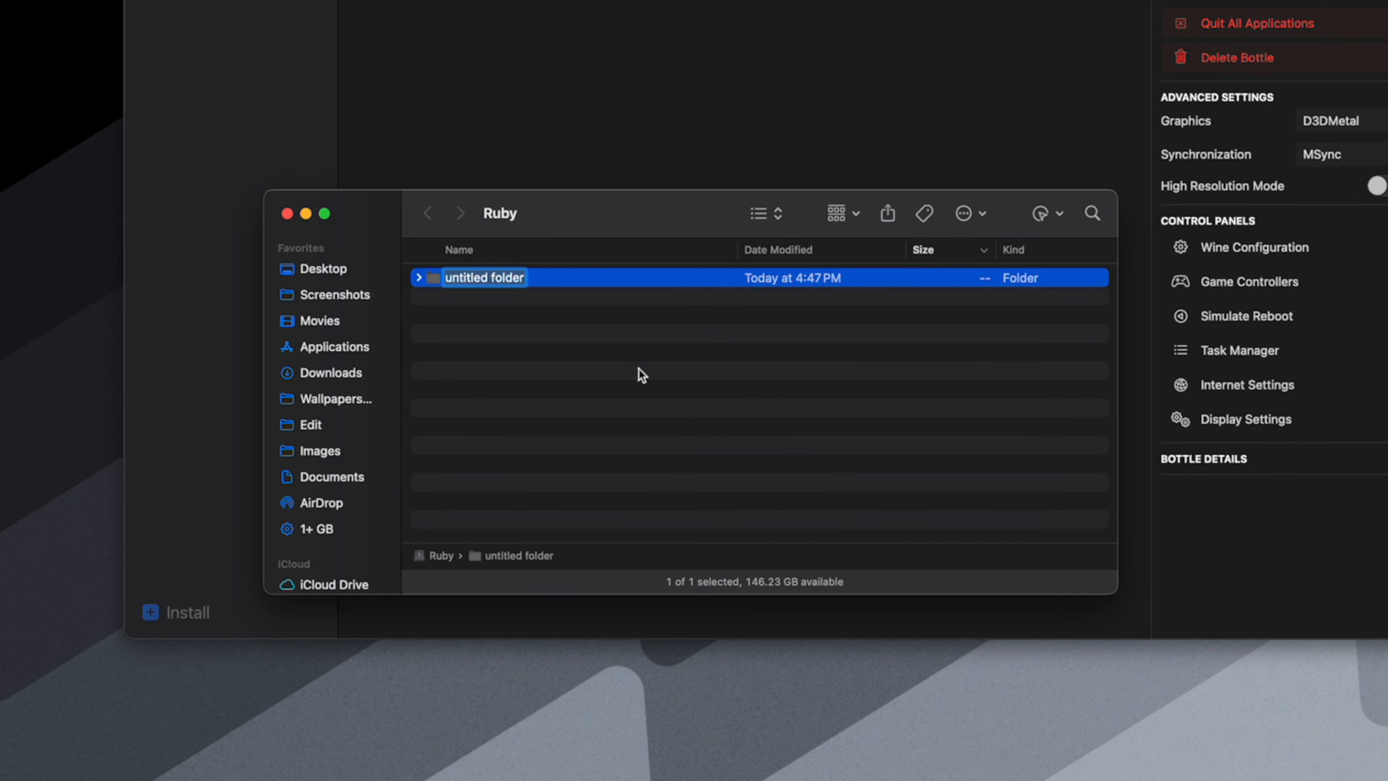
text(CX Stea)
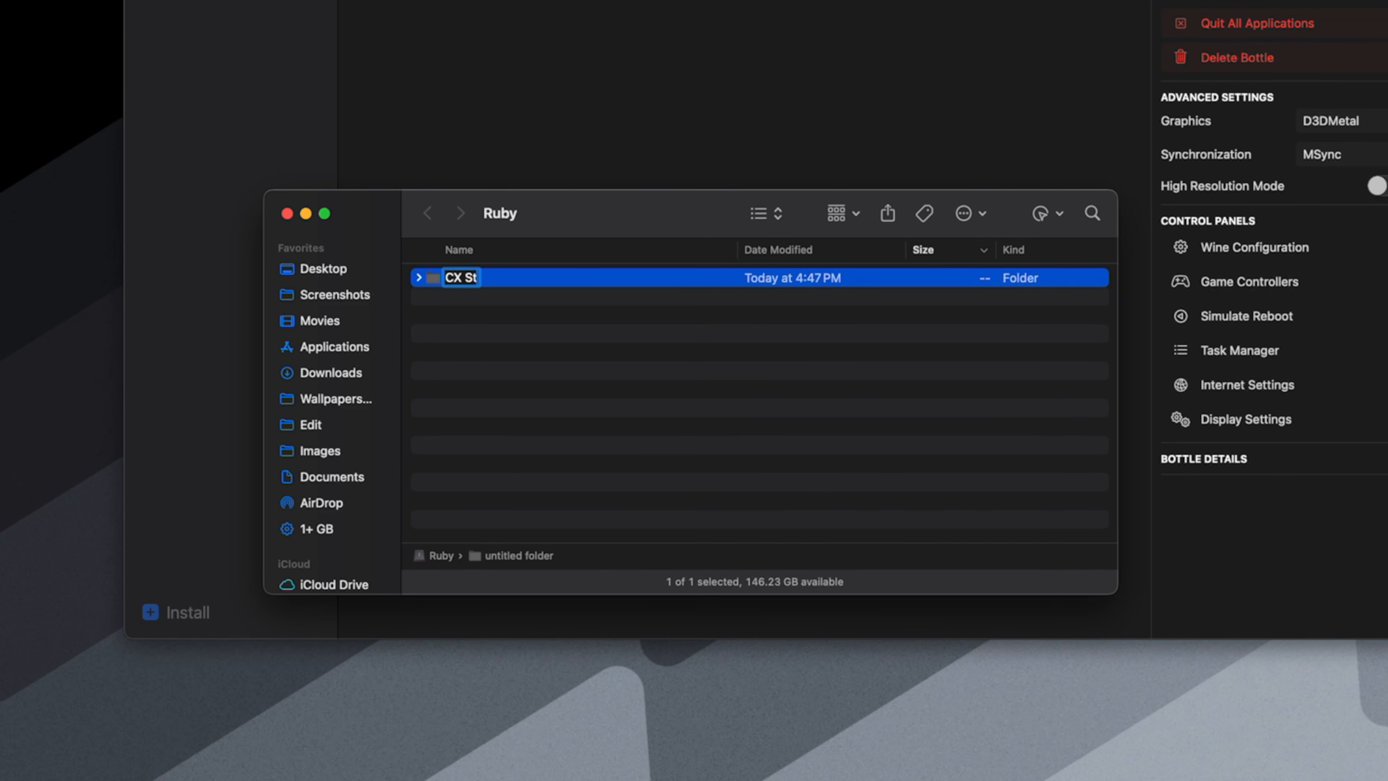
text(m Library)
key(Return)
click(577, 338)
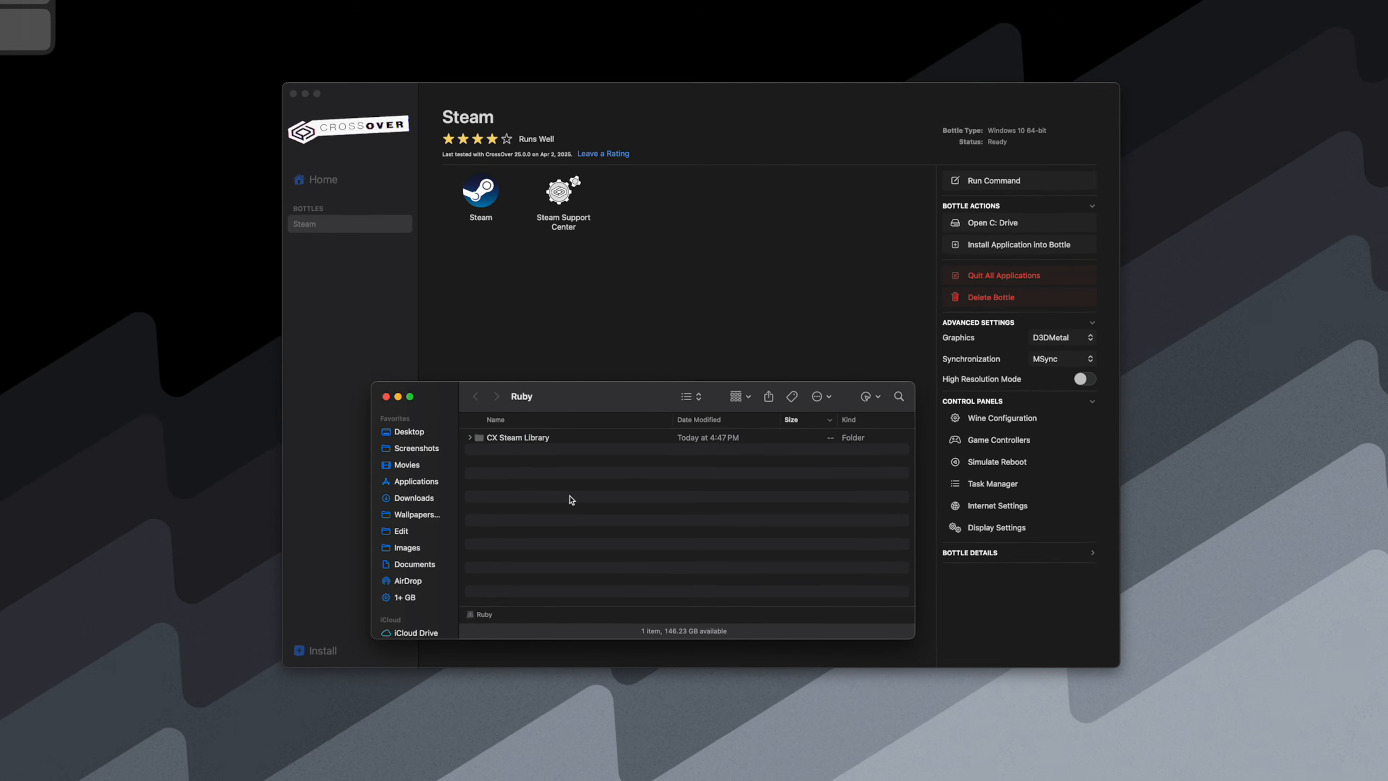
- Switch to CrossOver and add a drive with the letter V: in the Steam bottle's Wine configuration
click(453, 50)
click(947, 446)
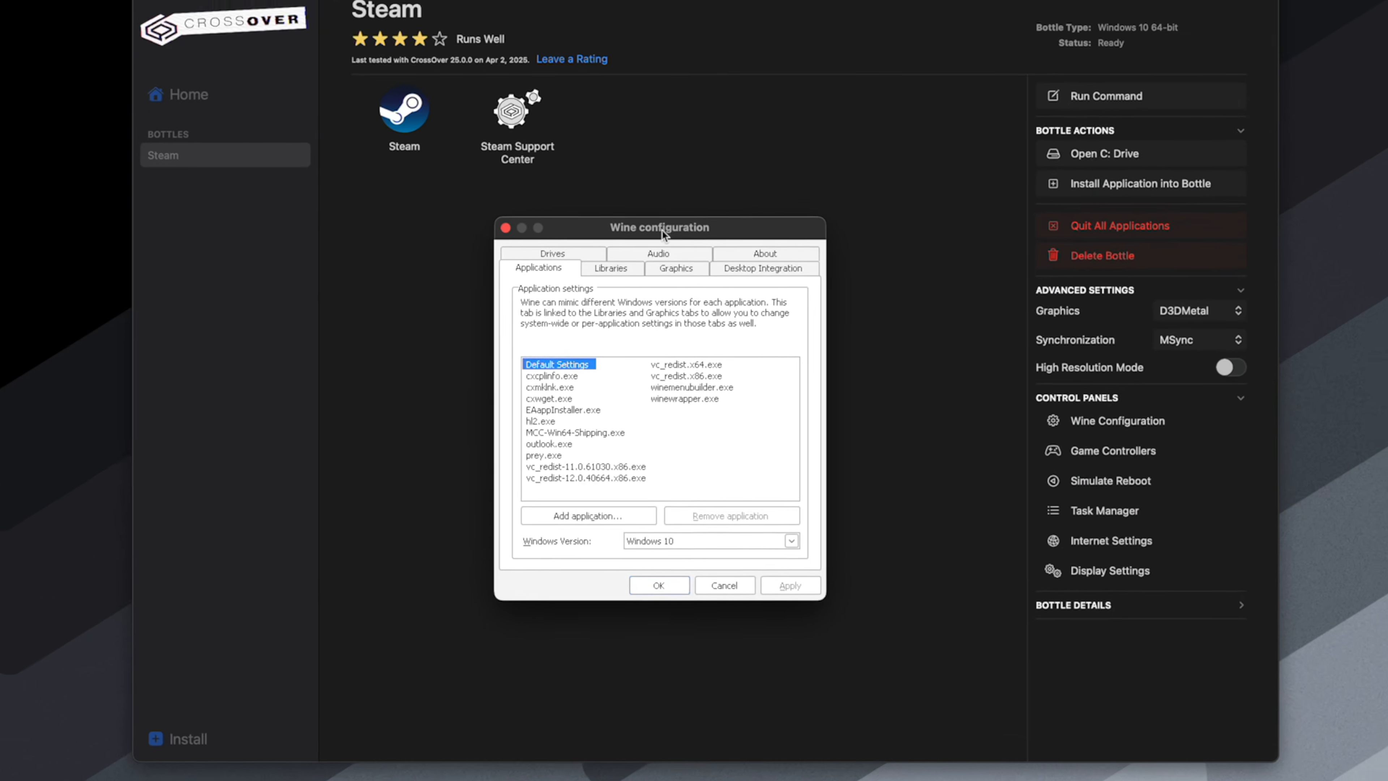
click(591, 332)
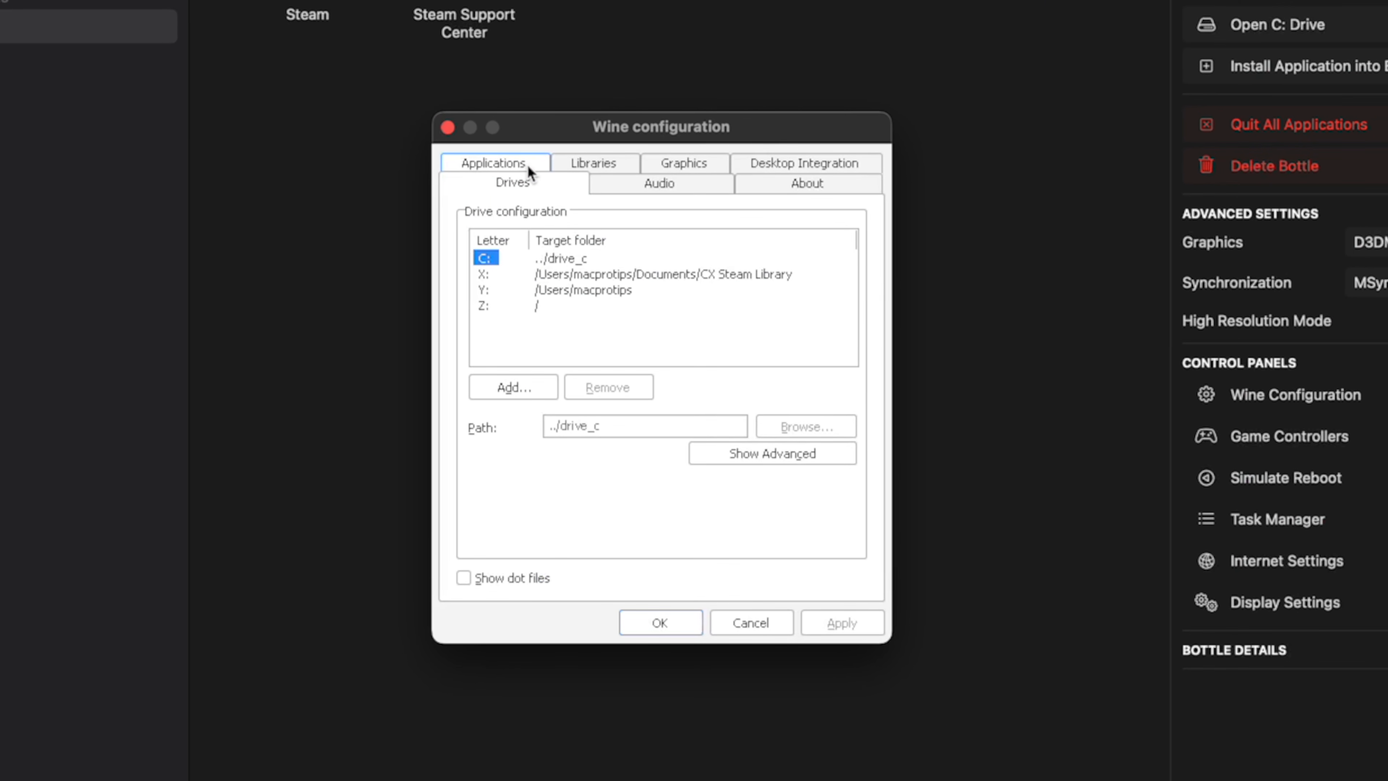
click(523, 388)
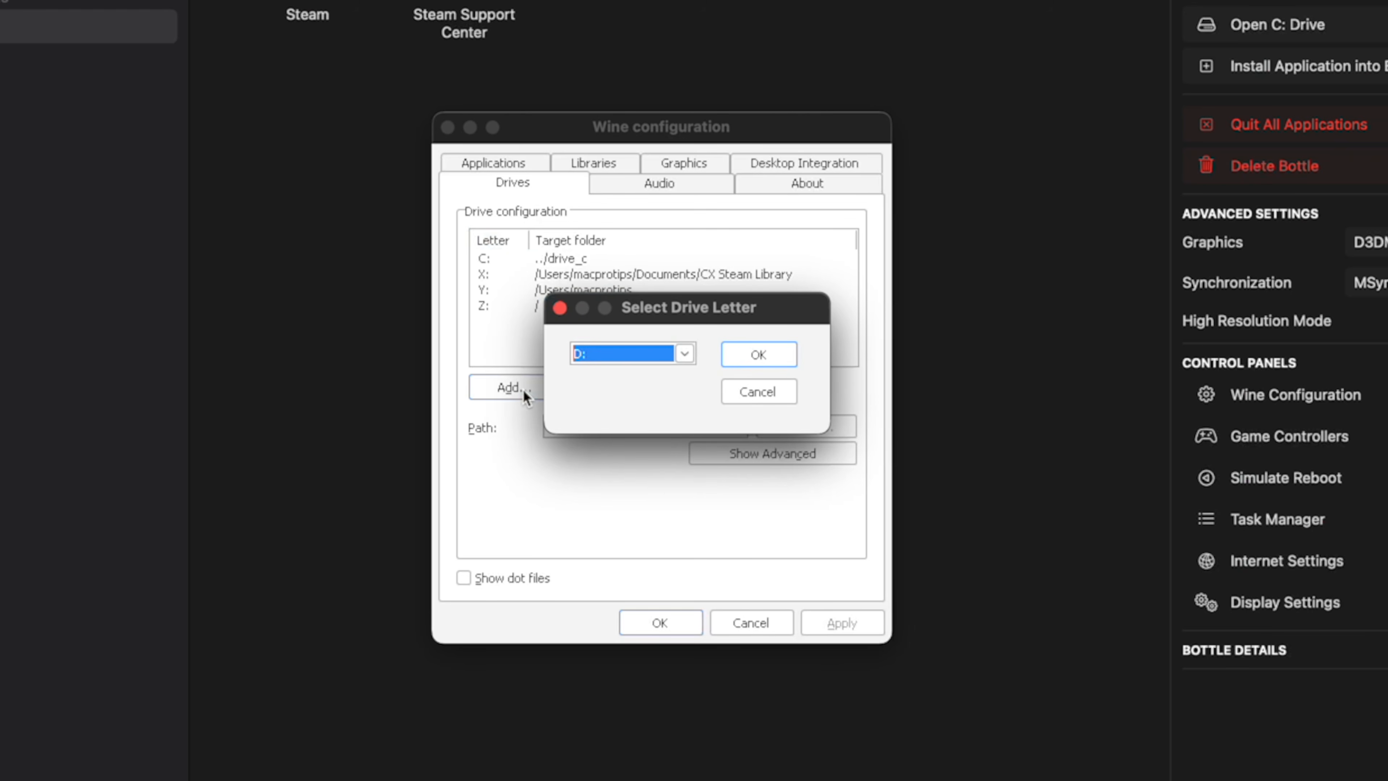
click(625, 357)
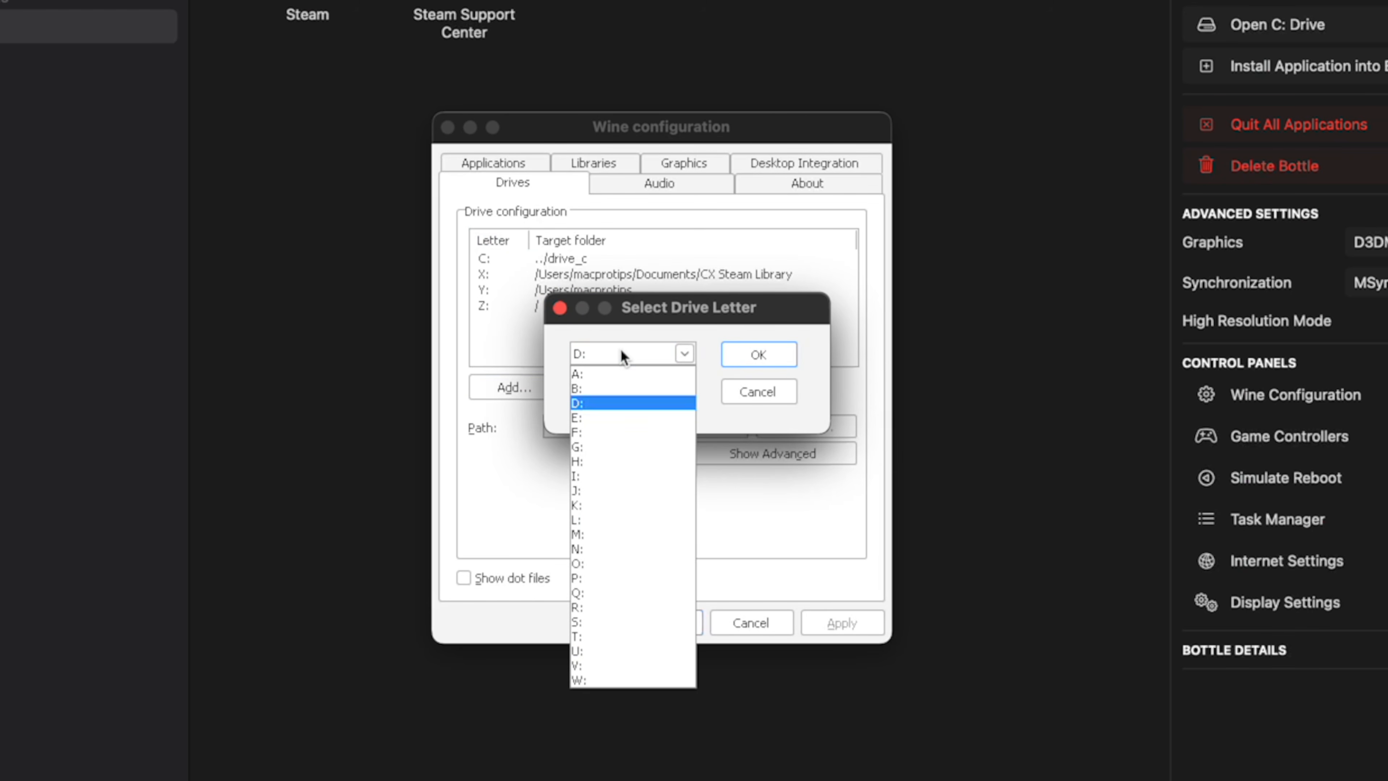
click(605, 666)
click(776, 357)
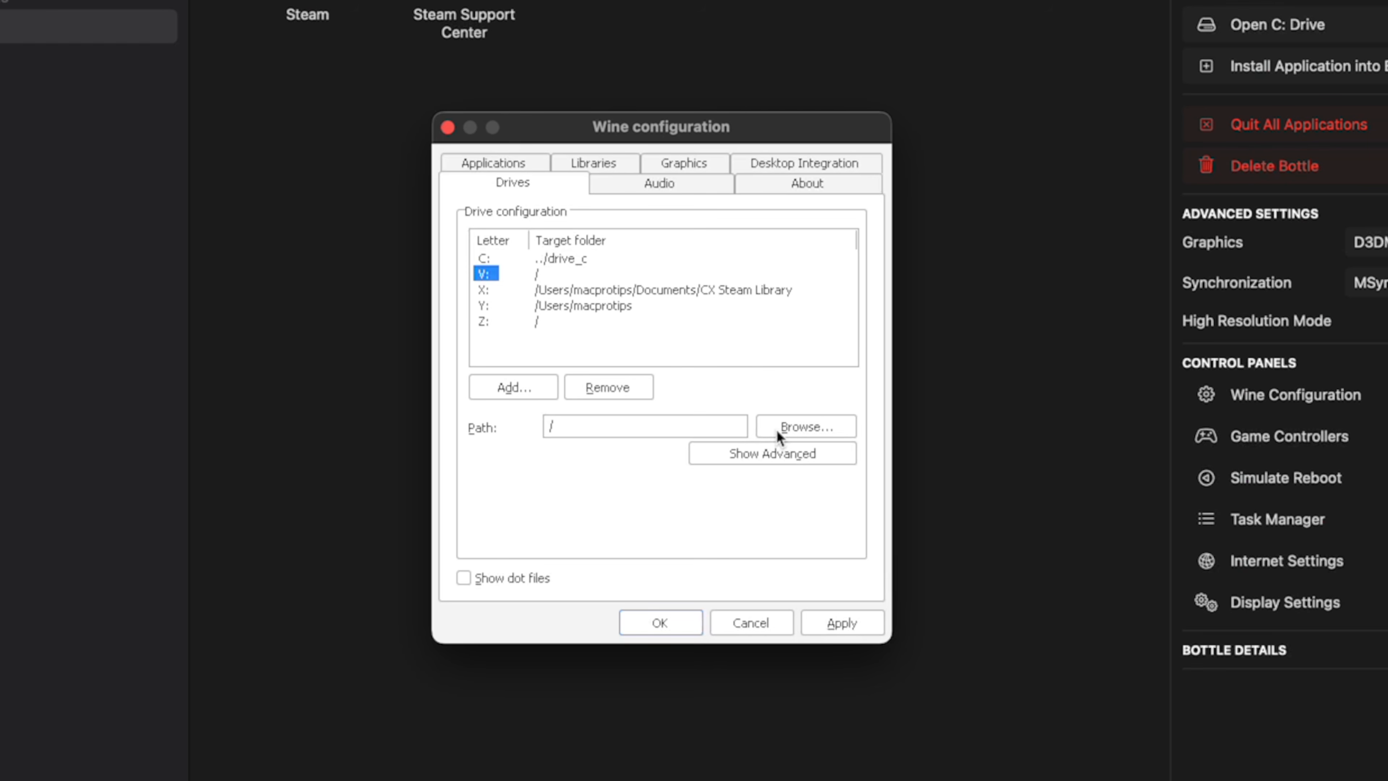
- Point drive V: to the CX Steam Library folder on the Ruby volume, apply the change and close the Wine configuration
click(807, 427)
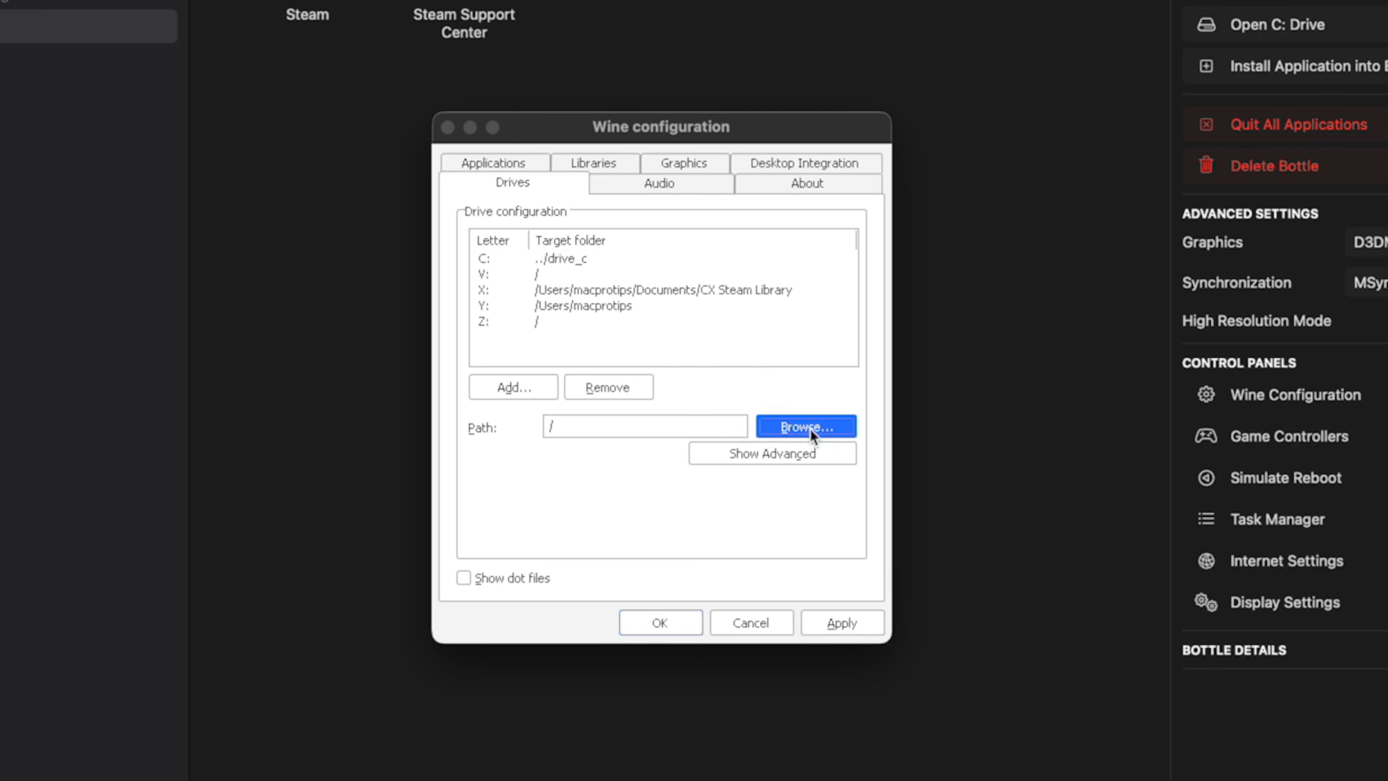
scroll(584, 383, down, 3)
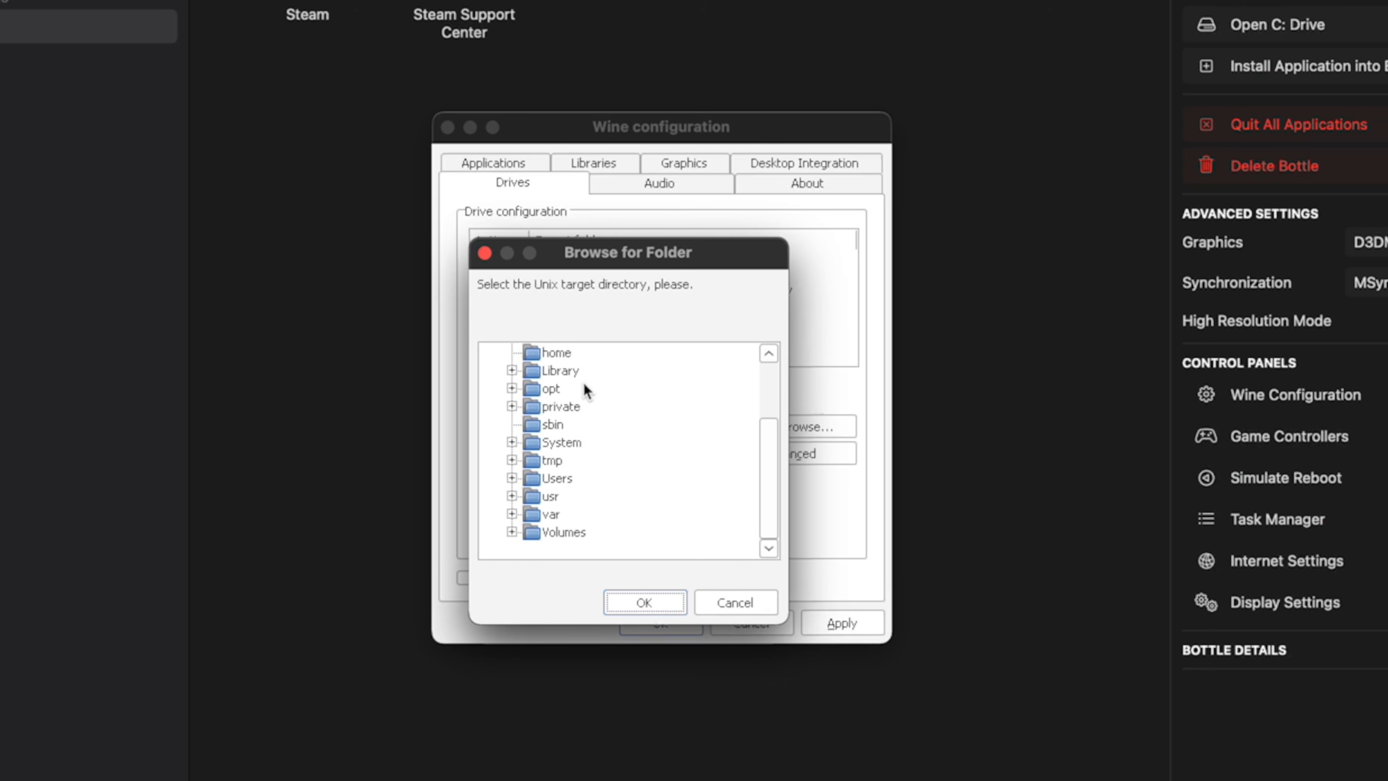
click(511, 531)
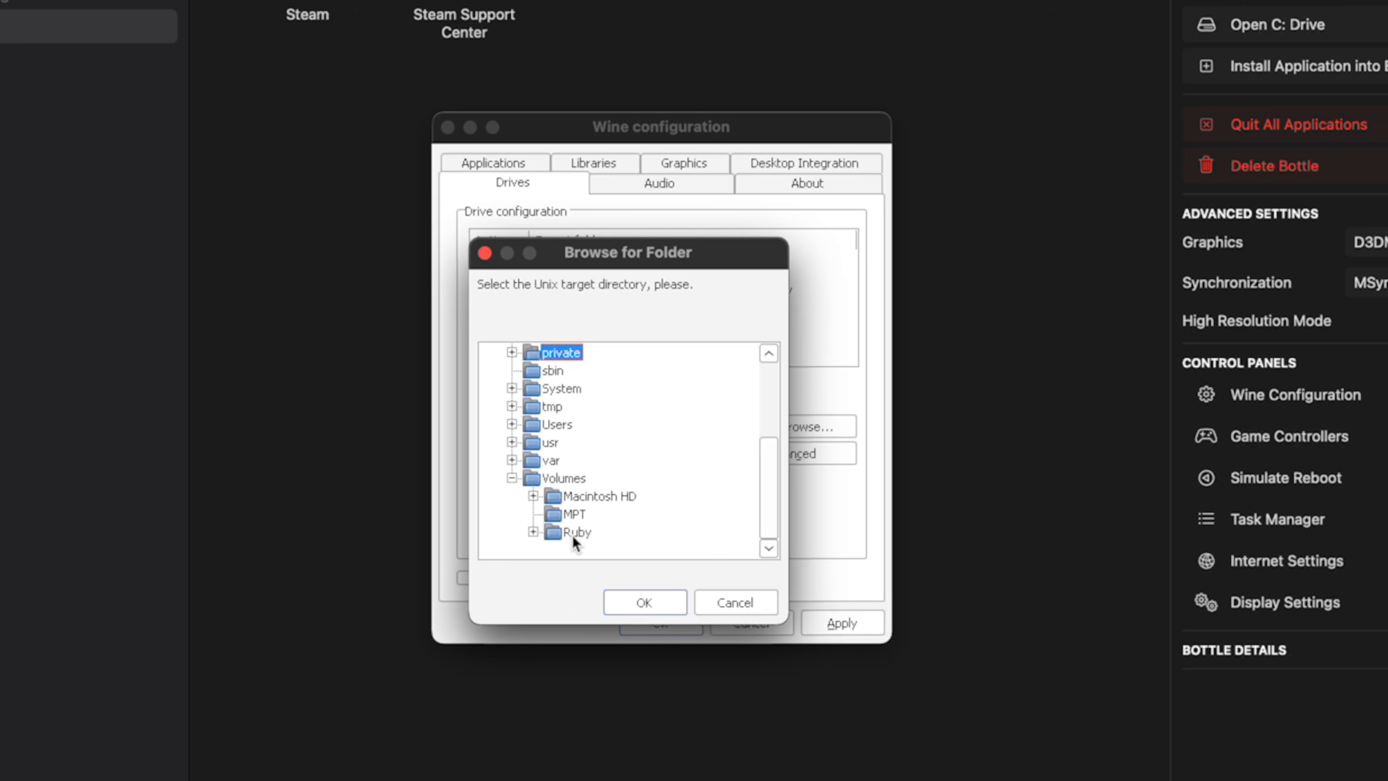
click(532, 532)
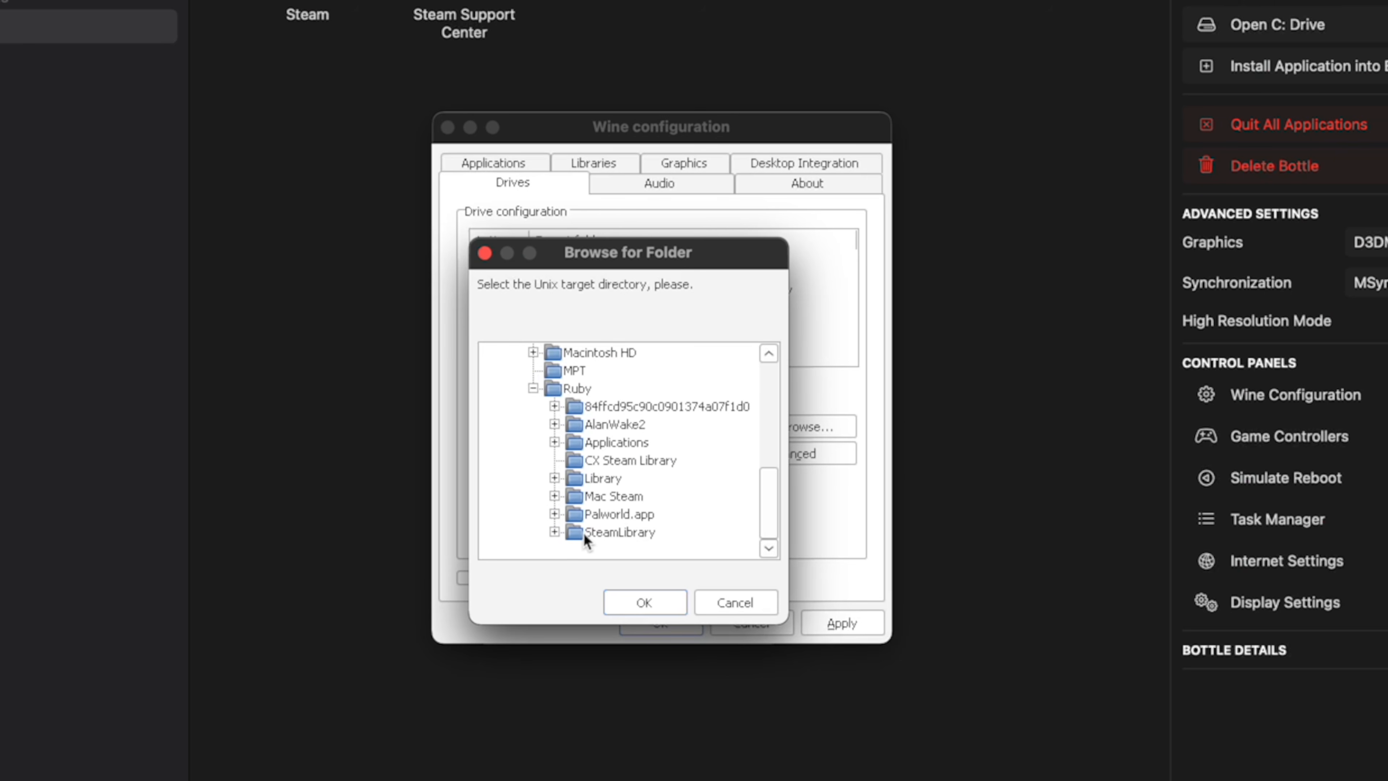
click(593, 466)
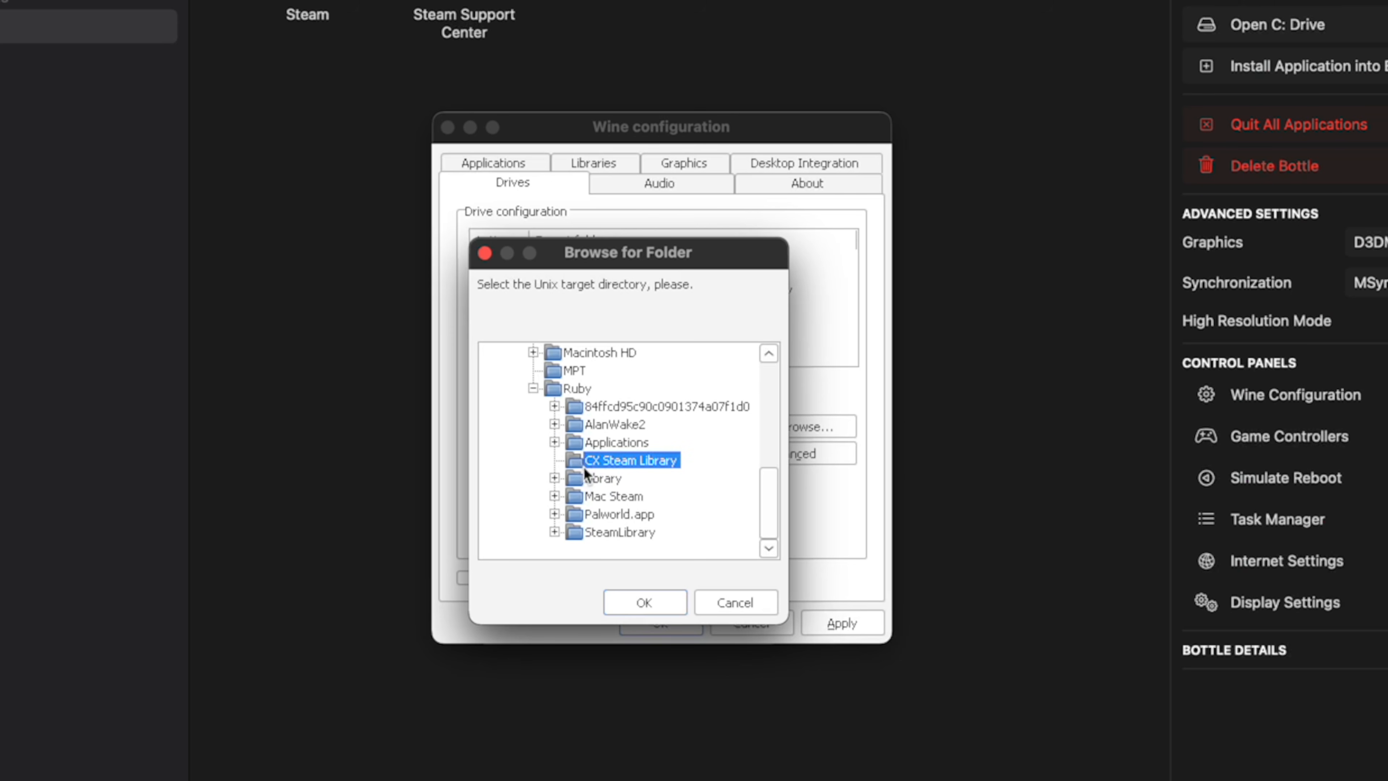
click(642, 602)
click(845, 628)
click(661, 623)
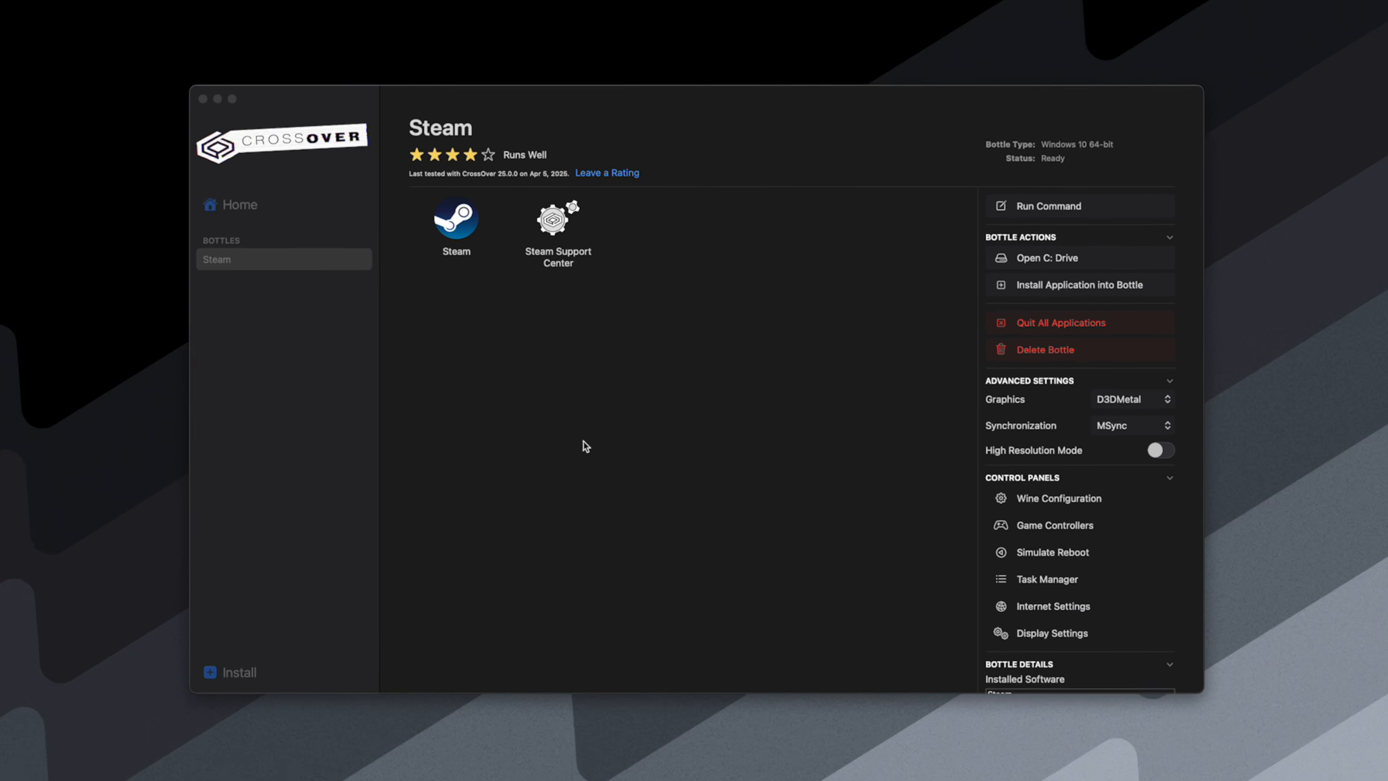
- Launch Steam from the bottle and open its storage settings
double_click(523, 278)
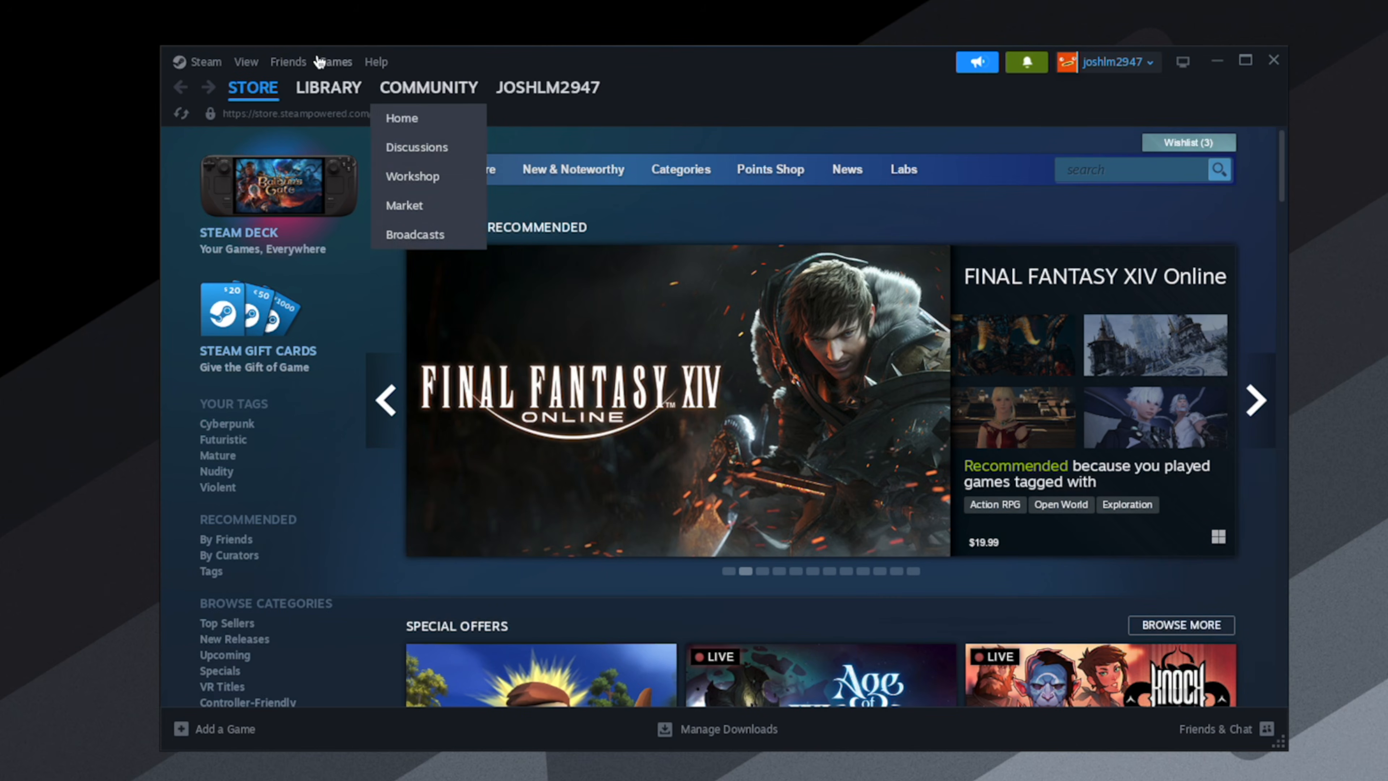
click(186, 64)
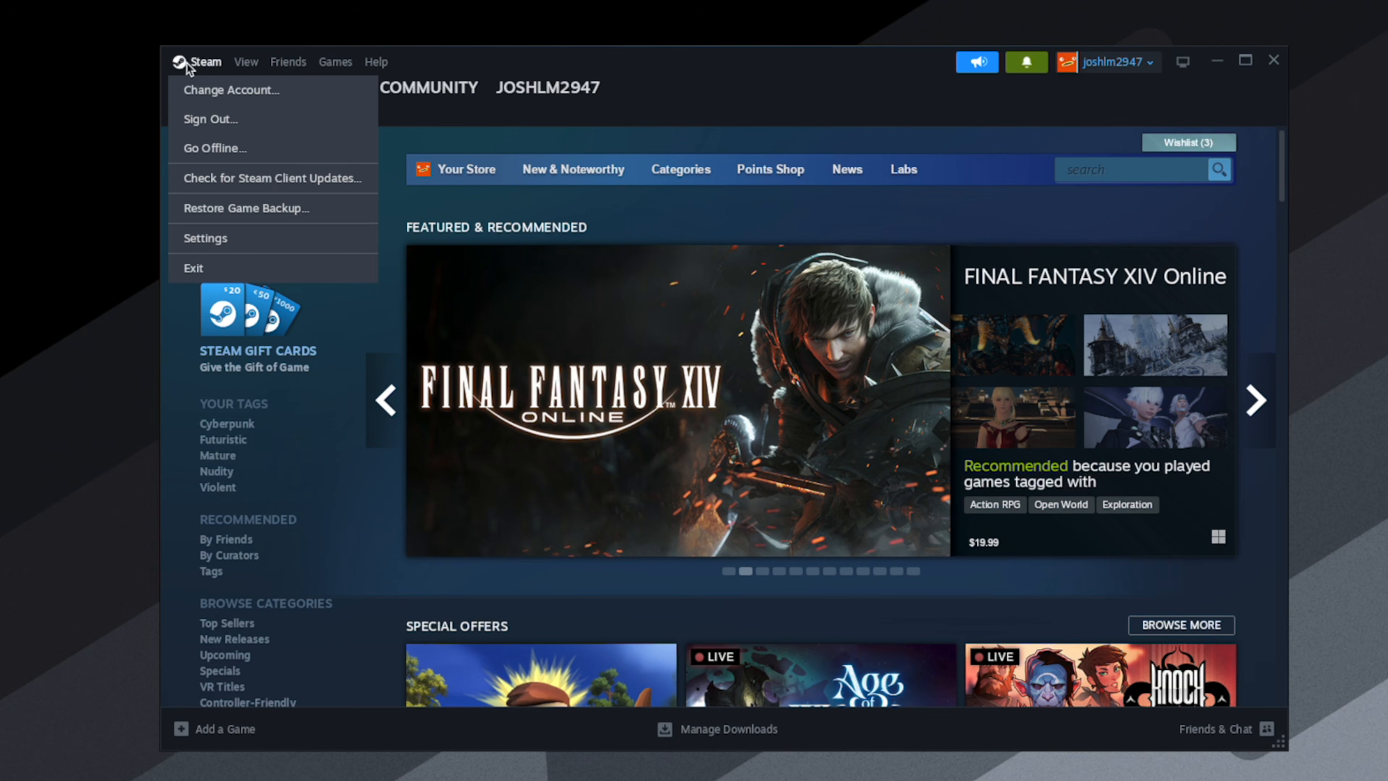
click(199, 239)
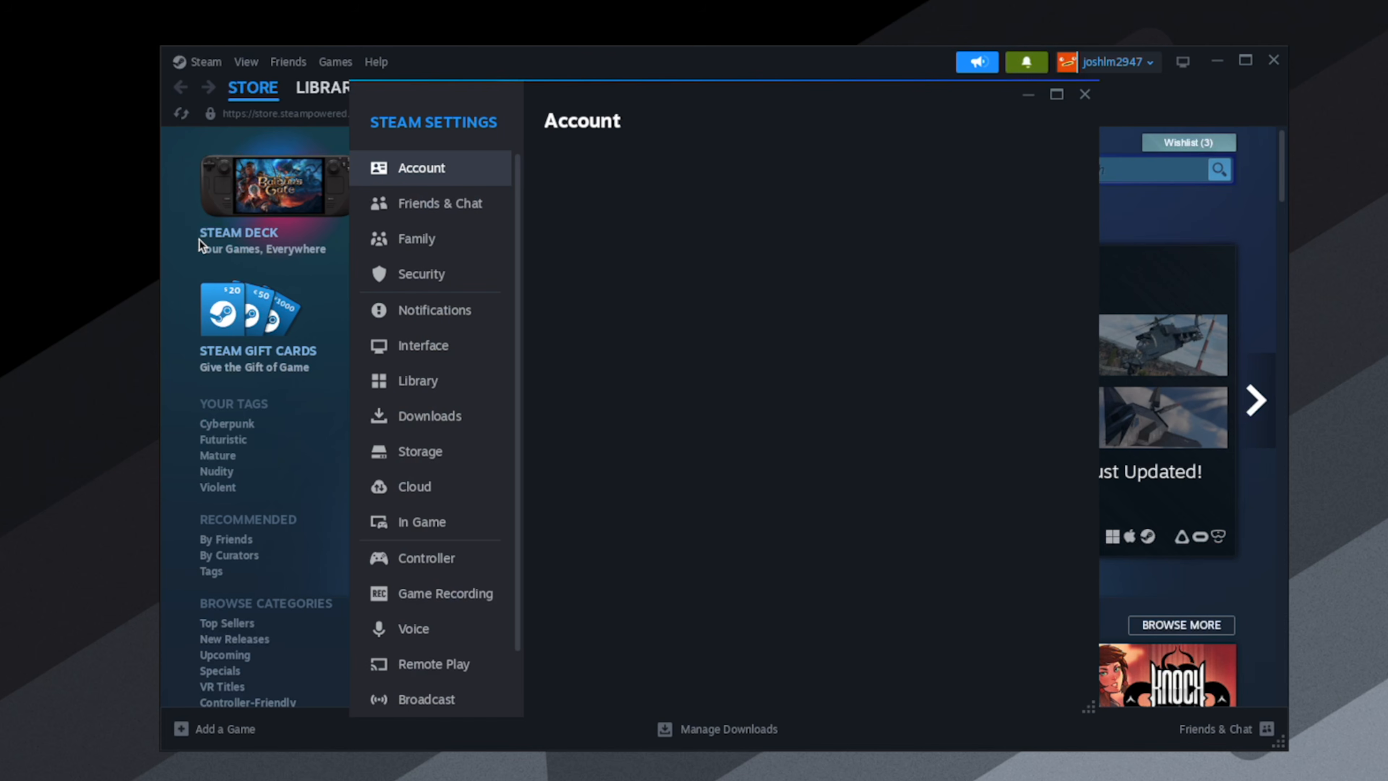
click(383, 452)
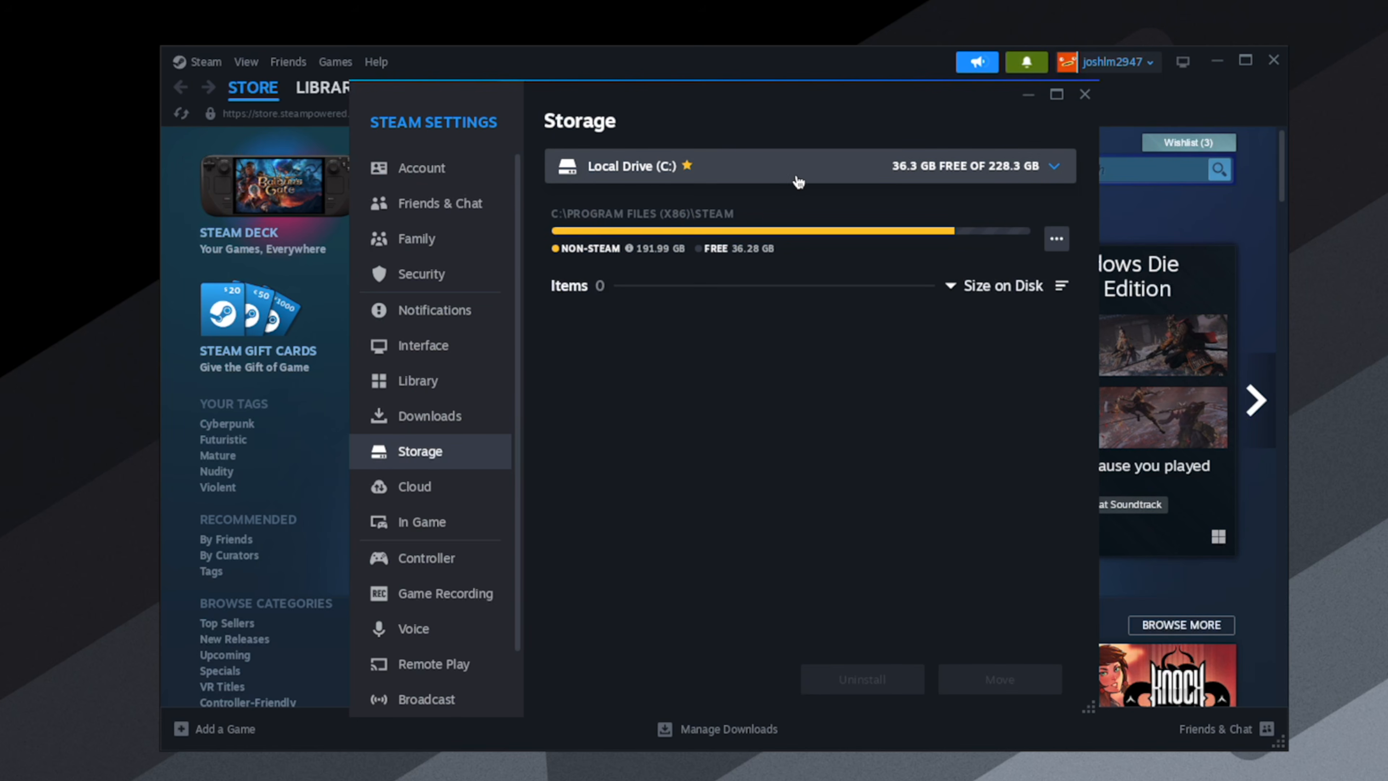
- Add Local Drive (X:) as a new Steam library folder and close the settings
click(847, 182)
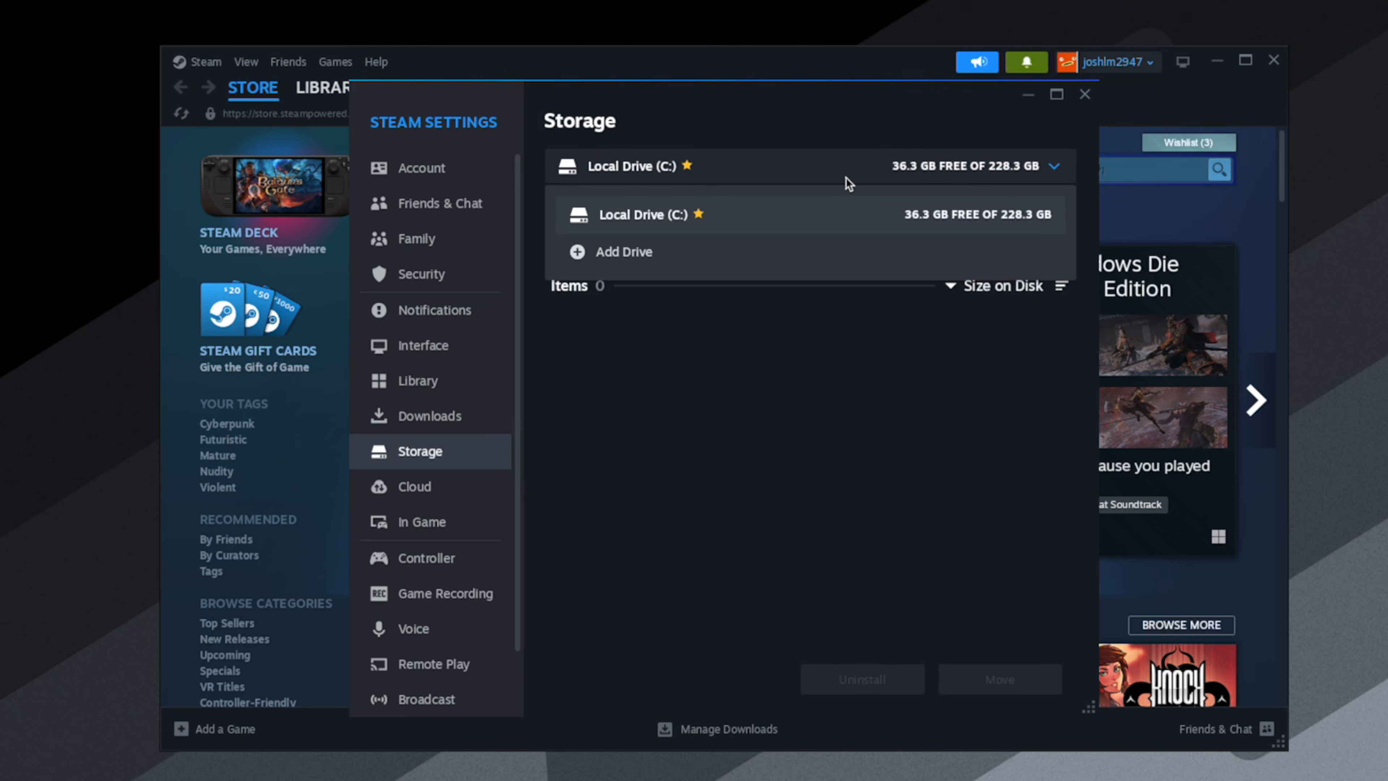
click(646, 266)
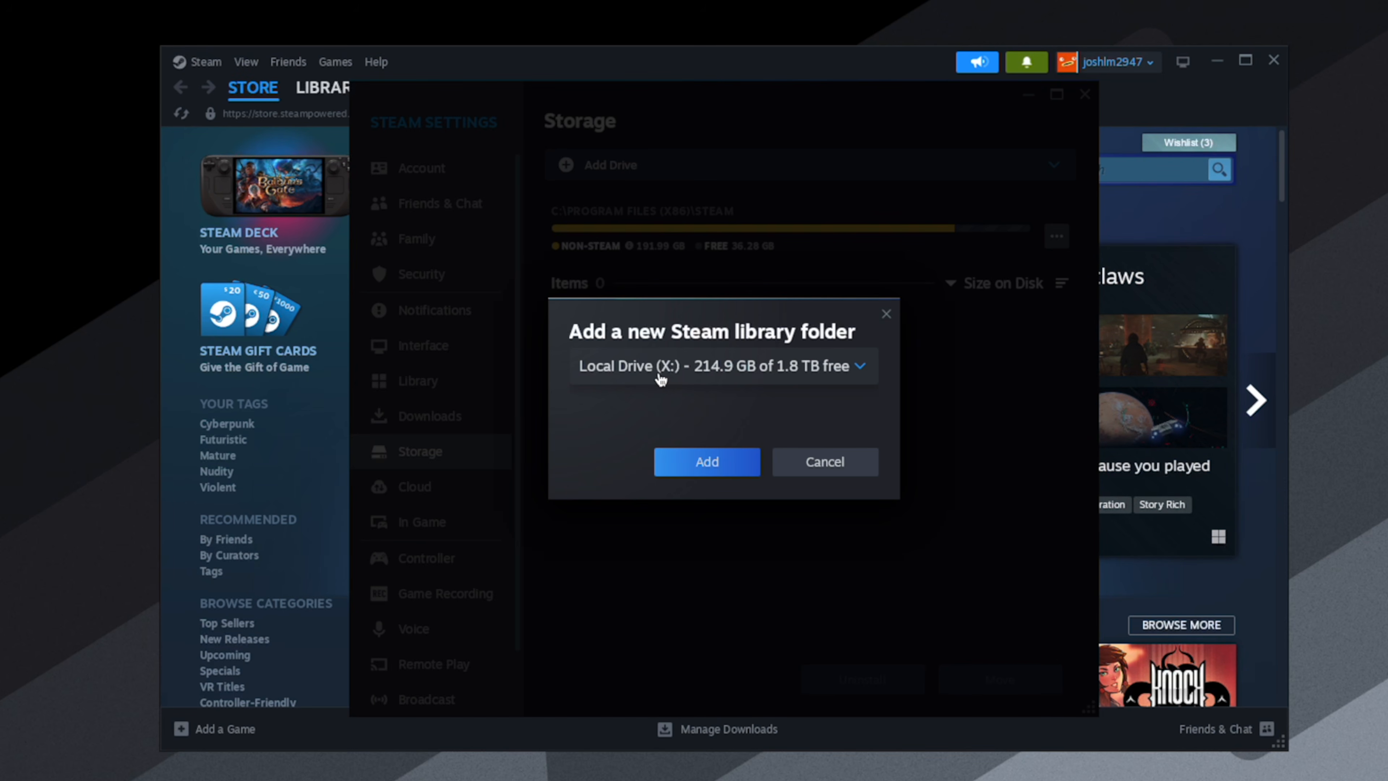
click(702, 462)
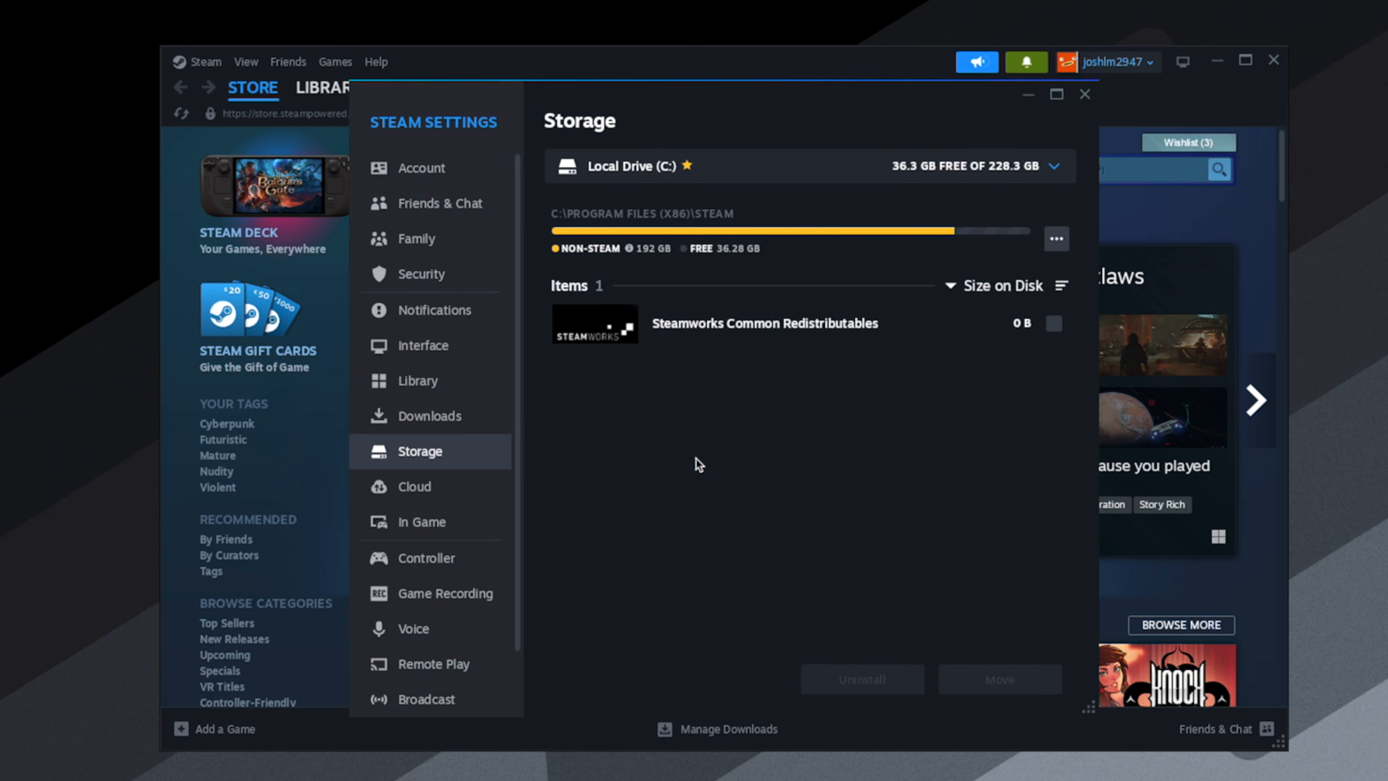
click(1085, 94)
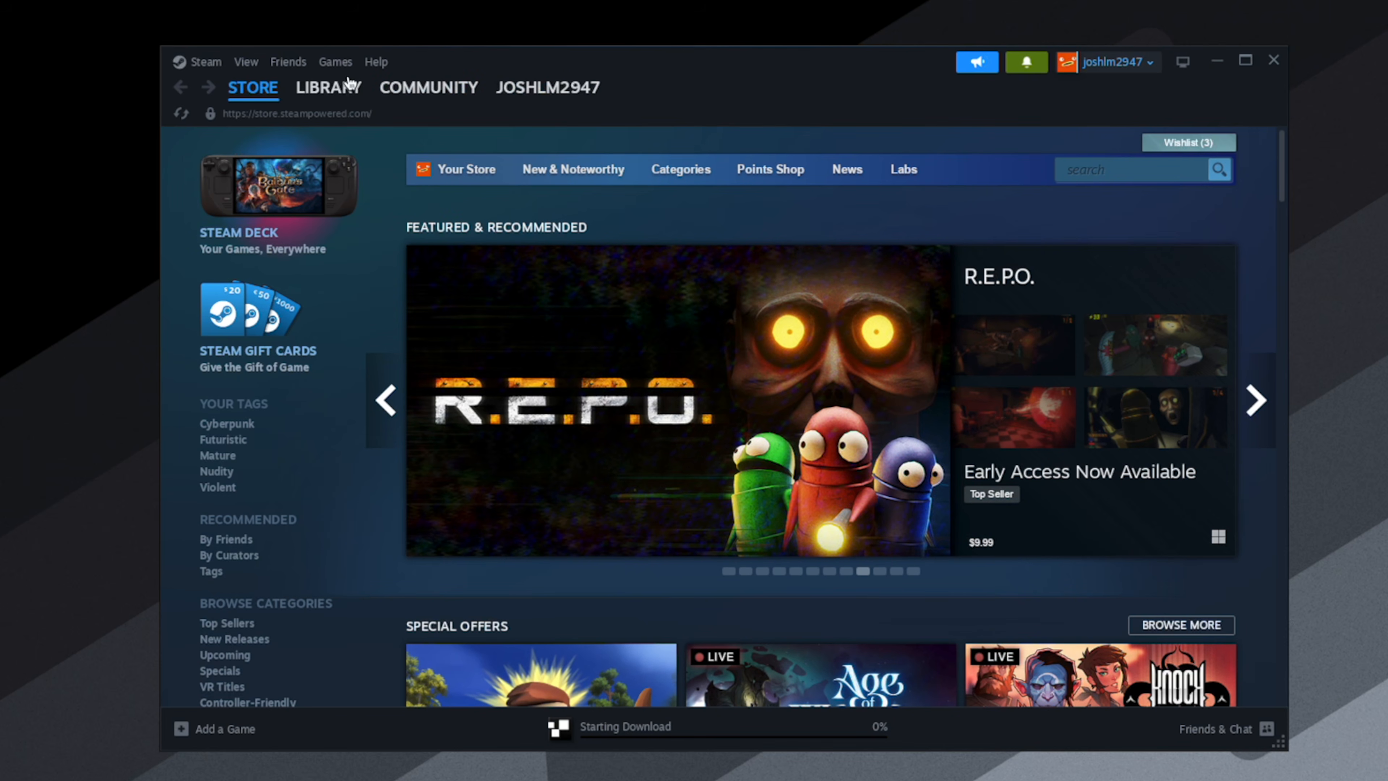
- Filter the Steam library to show only ready-to-play games and look through the list
click(331, 89)
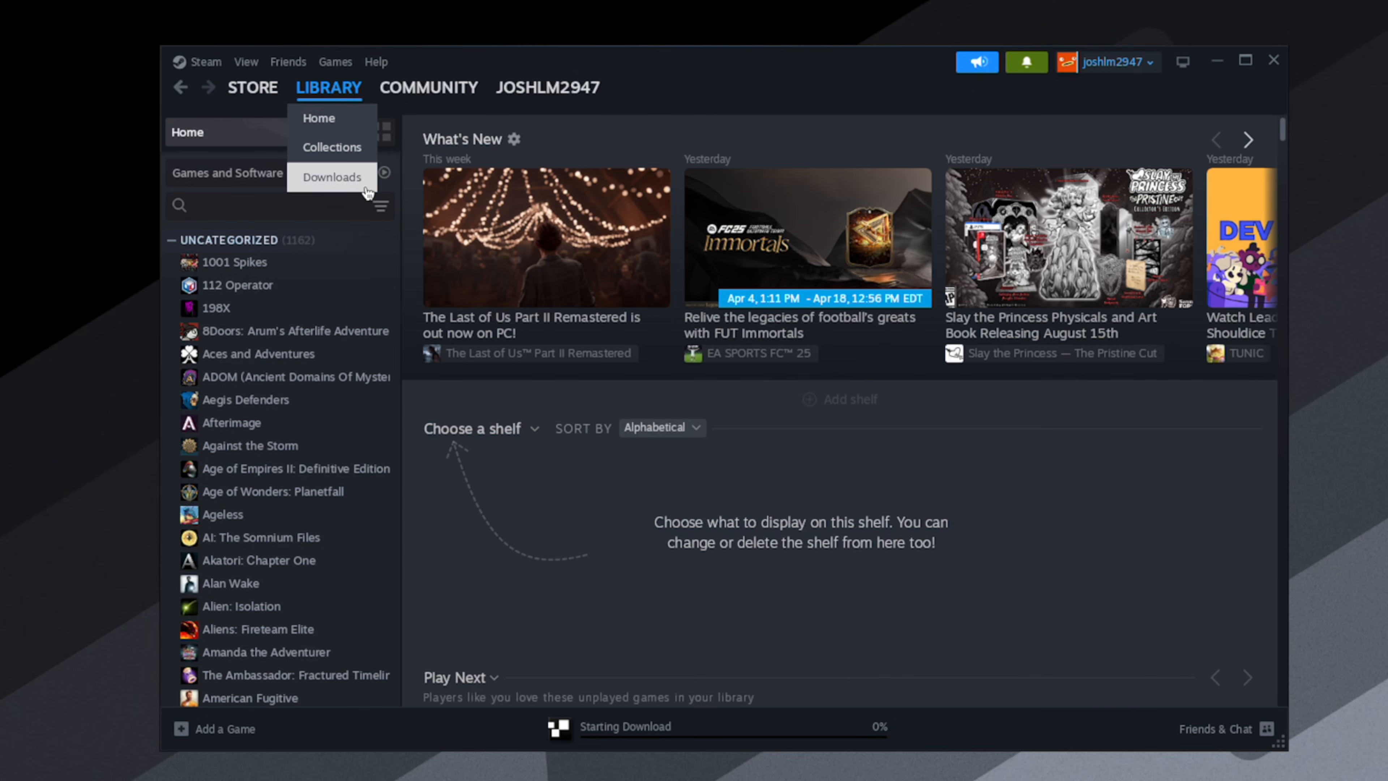
click(386, 174)
scroll(293, 327, down, 3)
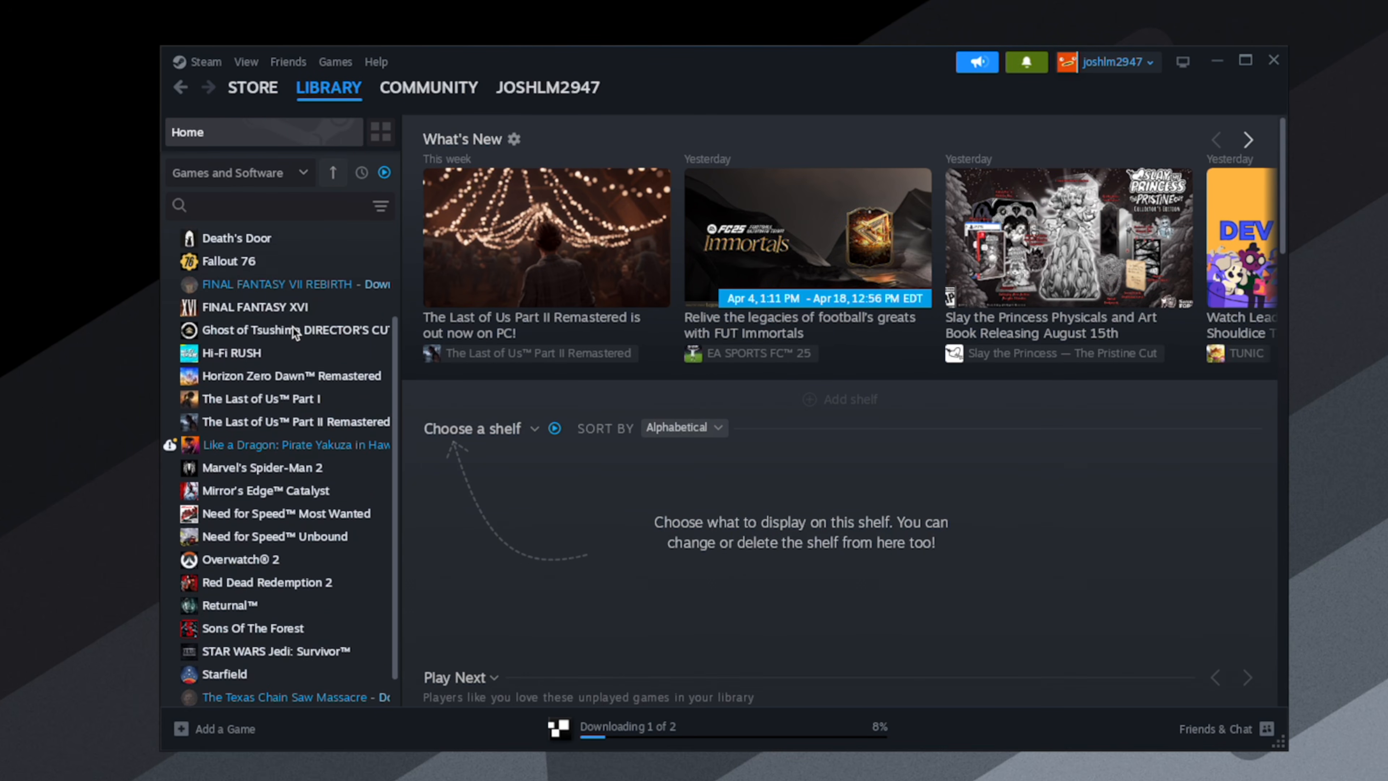
scroll(293, 326, up, 3)
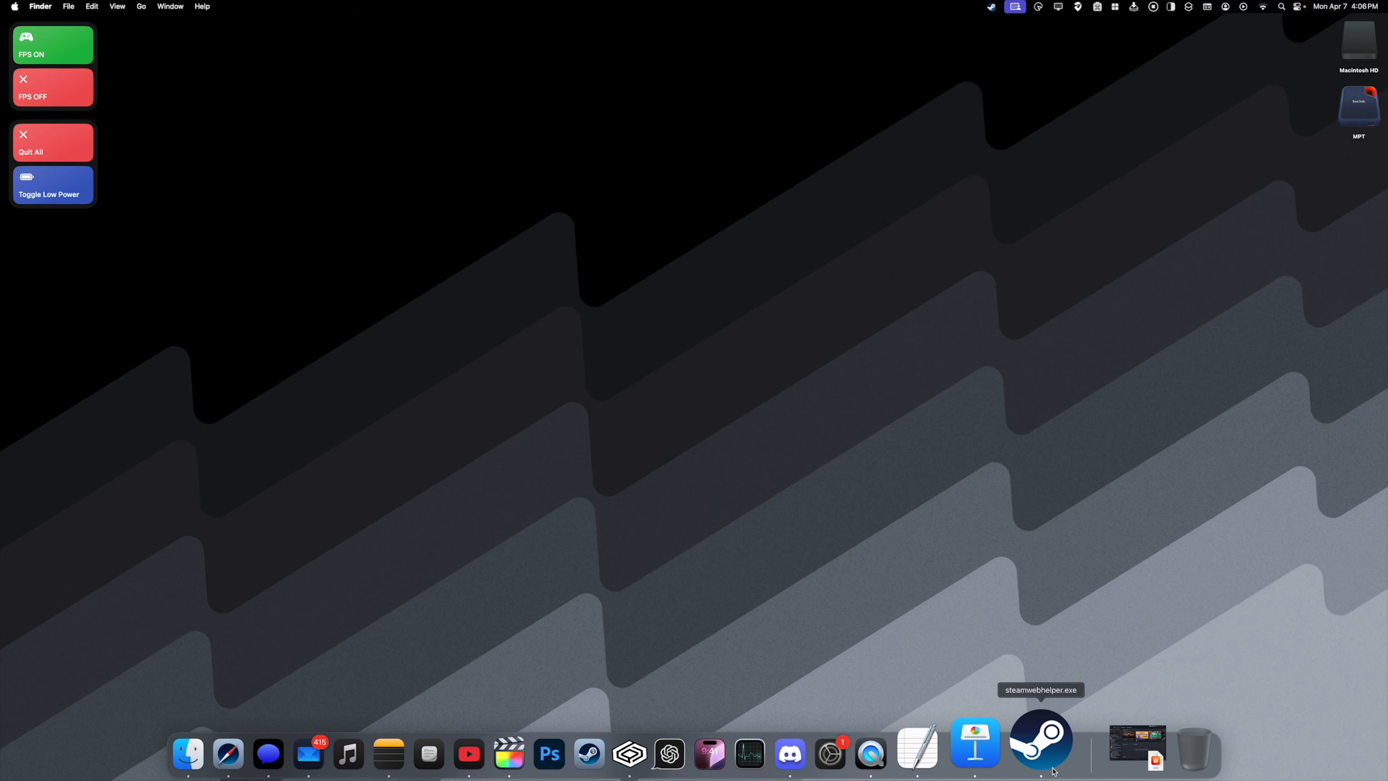
- Quit Steam and CrossOver
right_click(1041, 736)
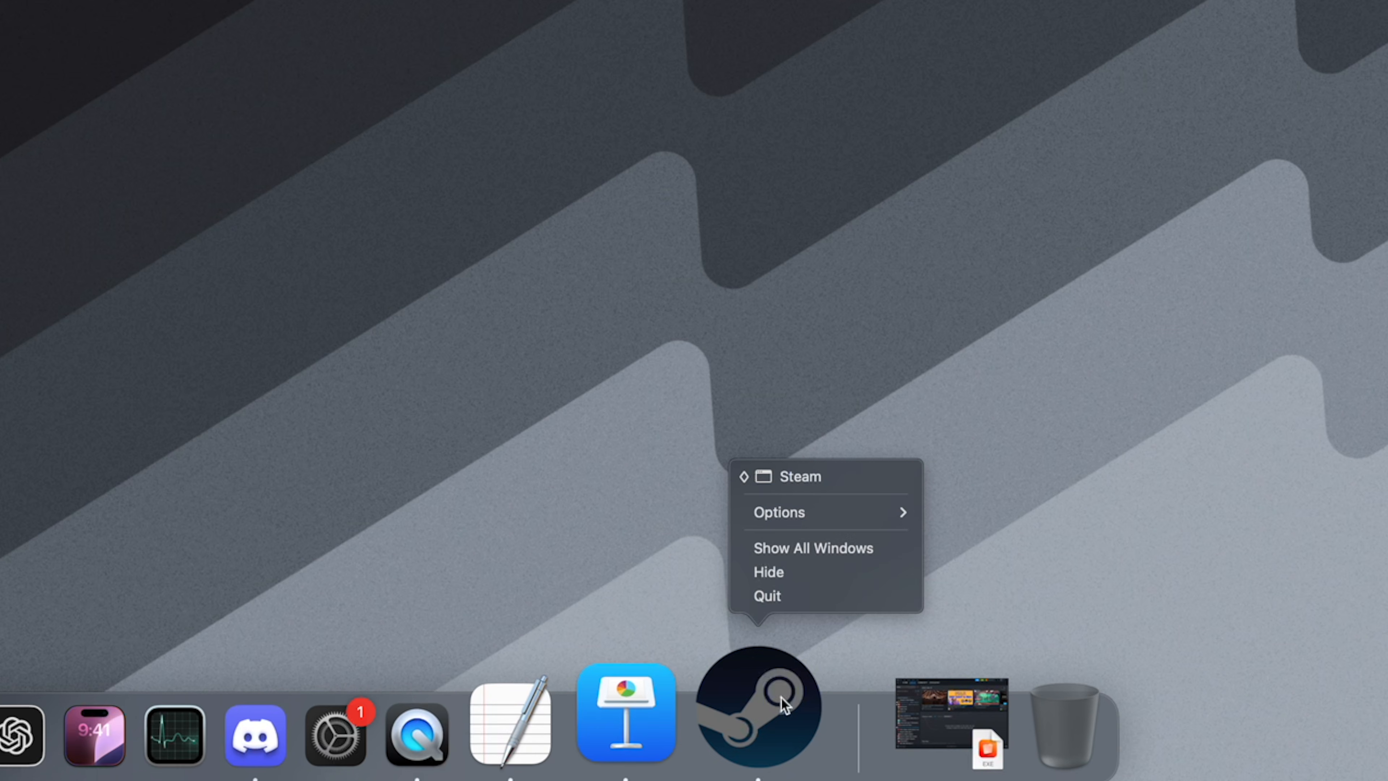
click(772, 596)
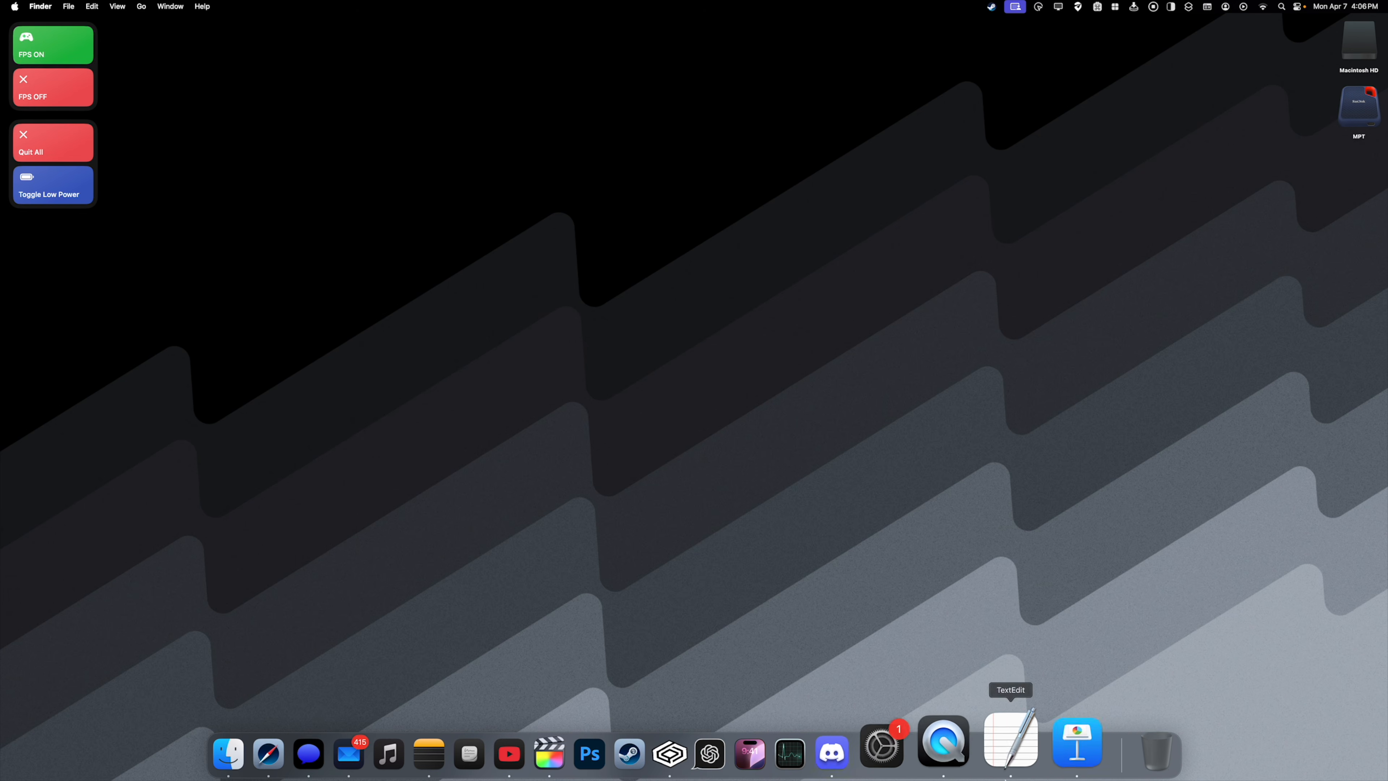
right_click(725, 754)
click(738, 679)
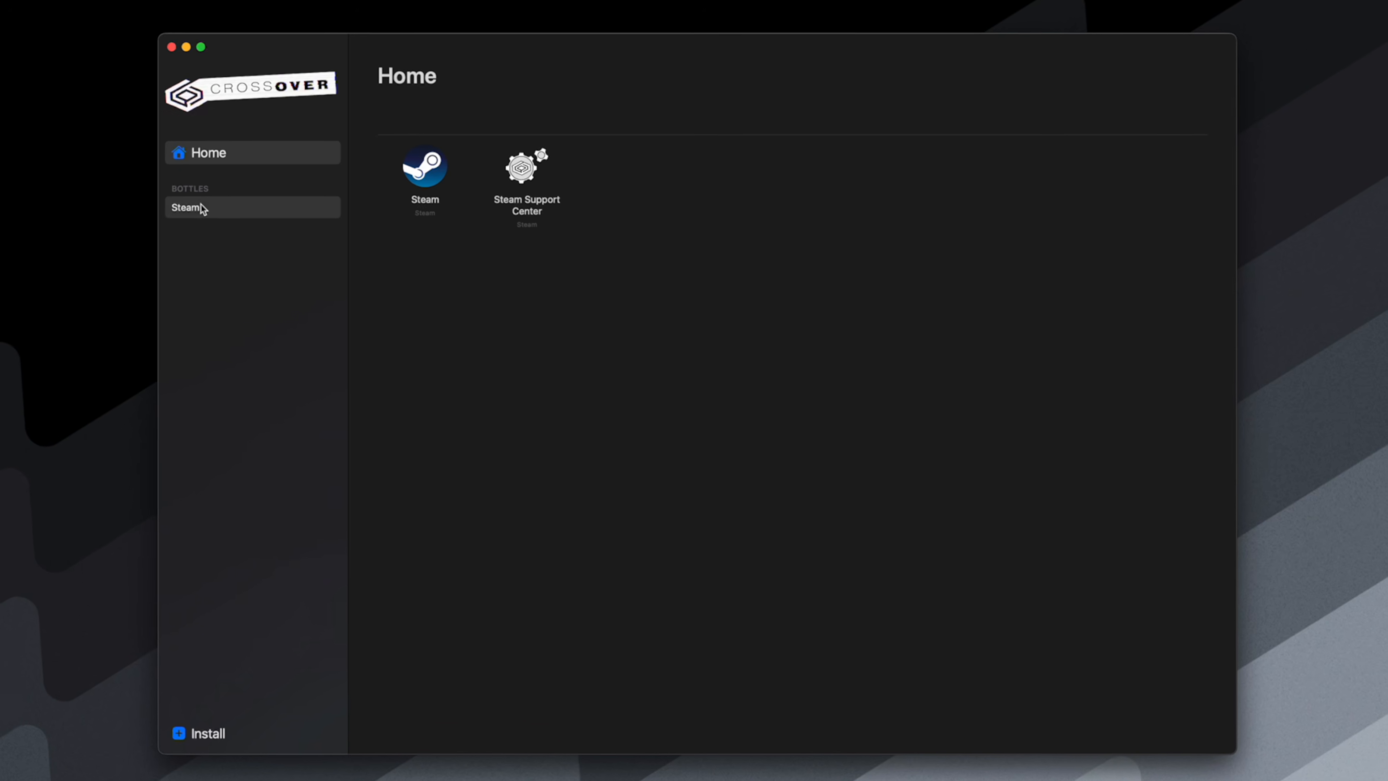
- Check the Wireless Controller entry among the connected DirectInput devices in the Steam bottle's Game Controllers settings, and close the window
click(192, 206)
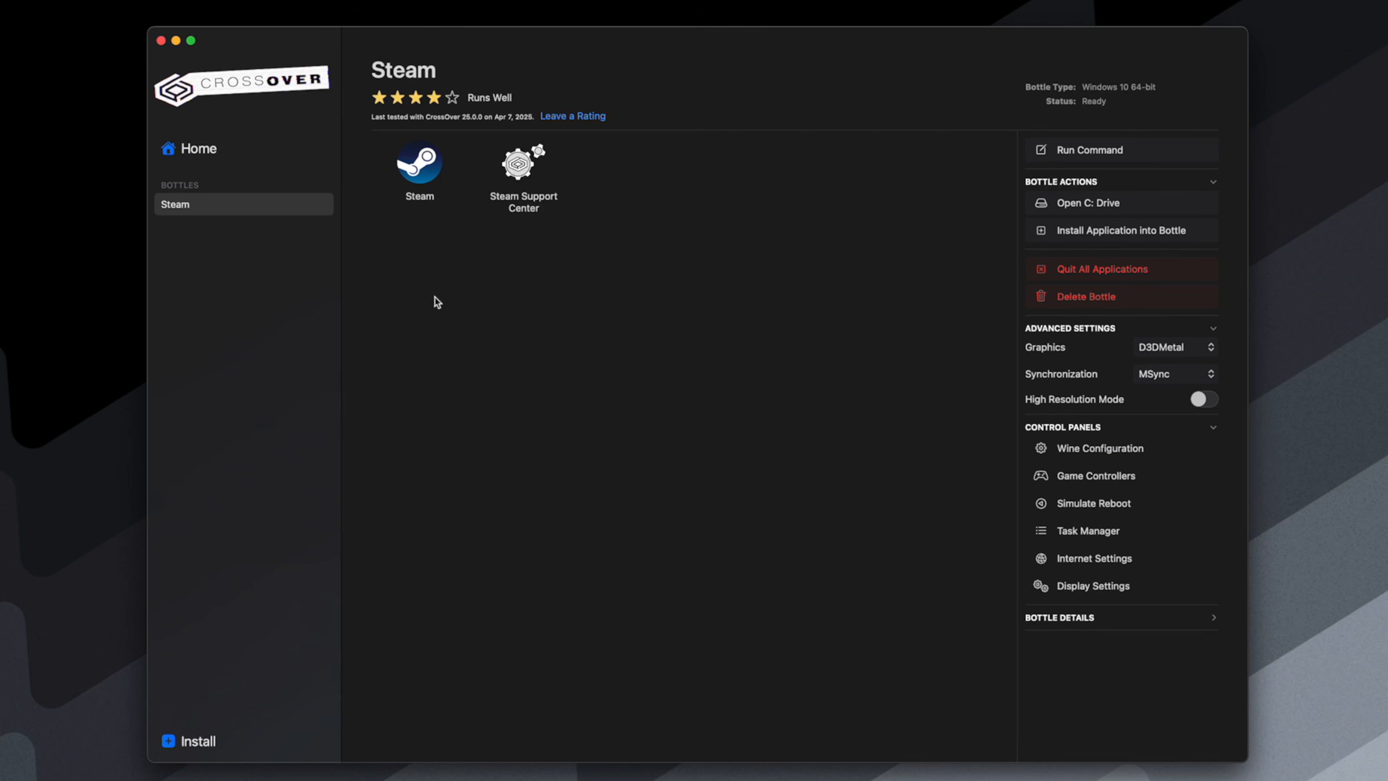
click(1117, 479)
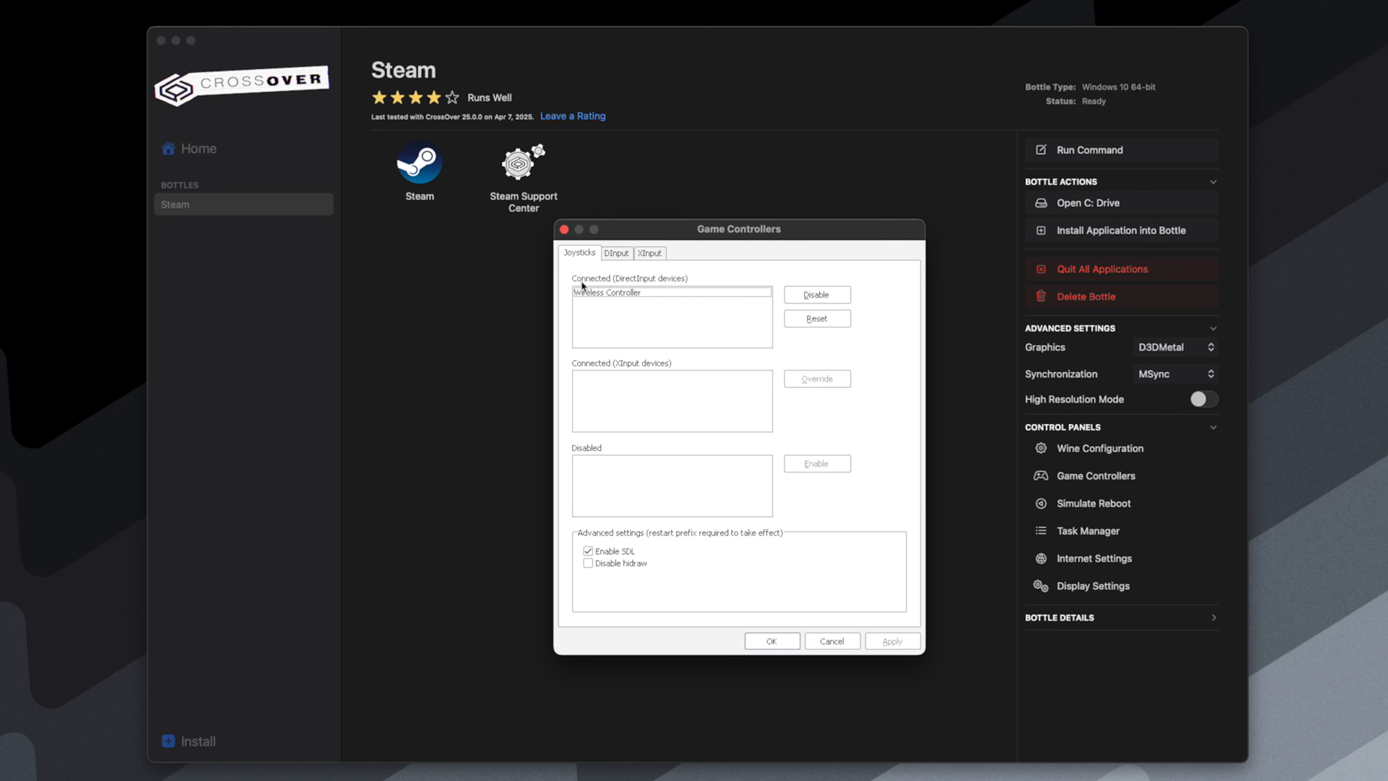
click(632, 296)
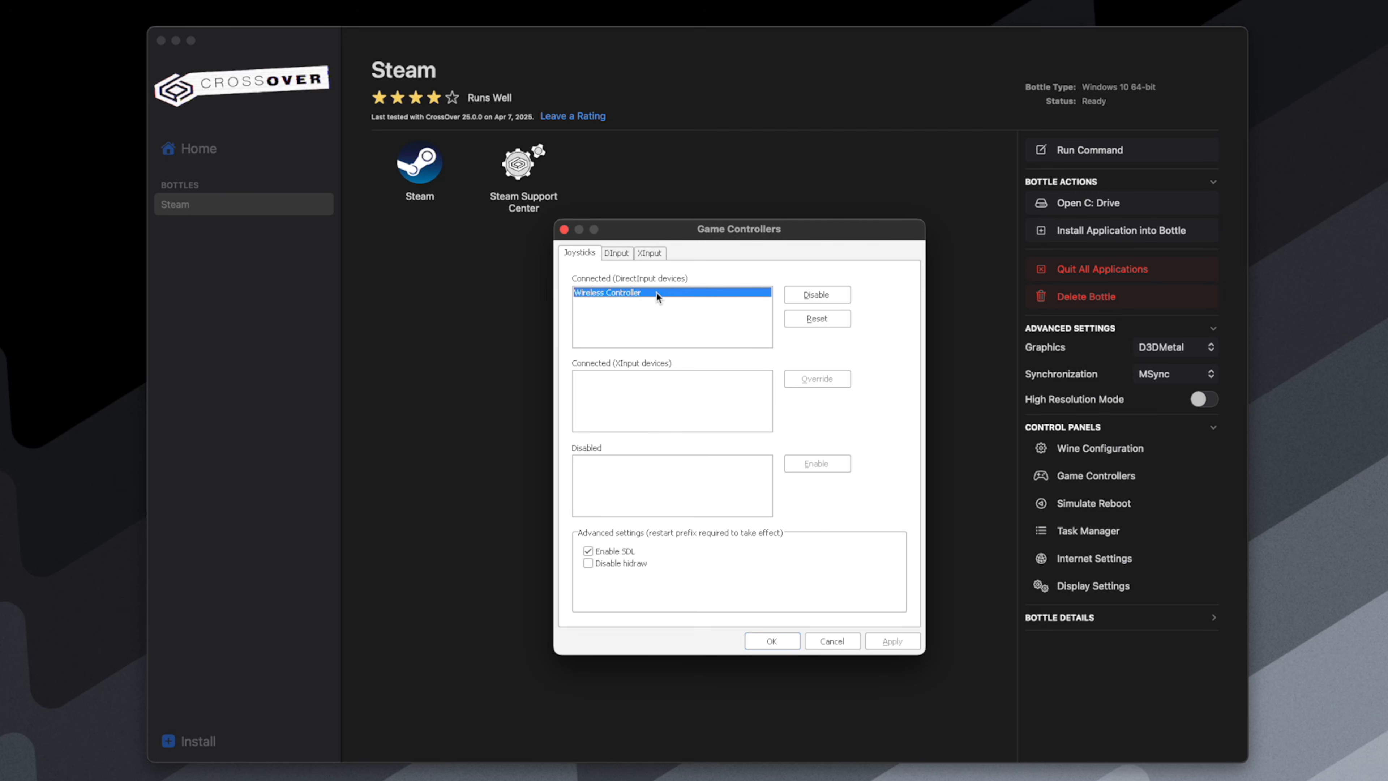
click(564, 229)
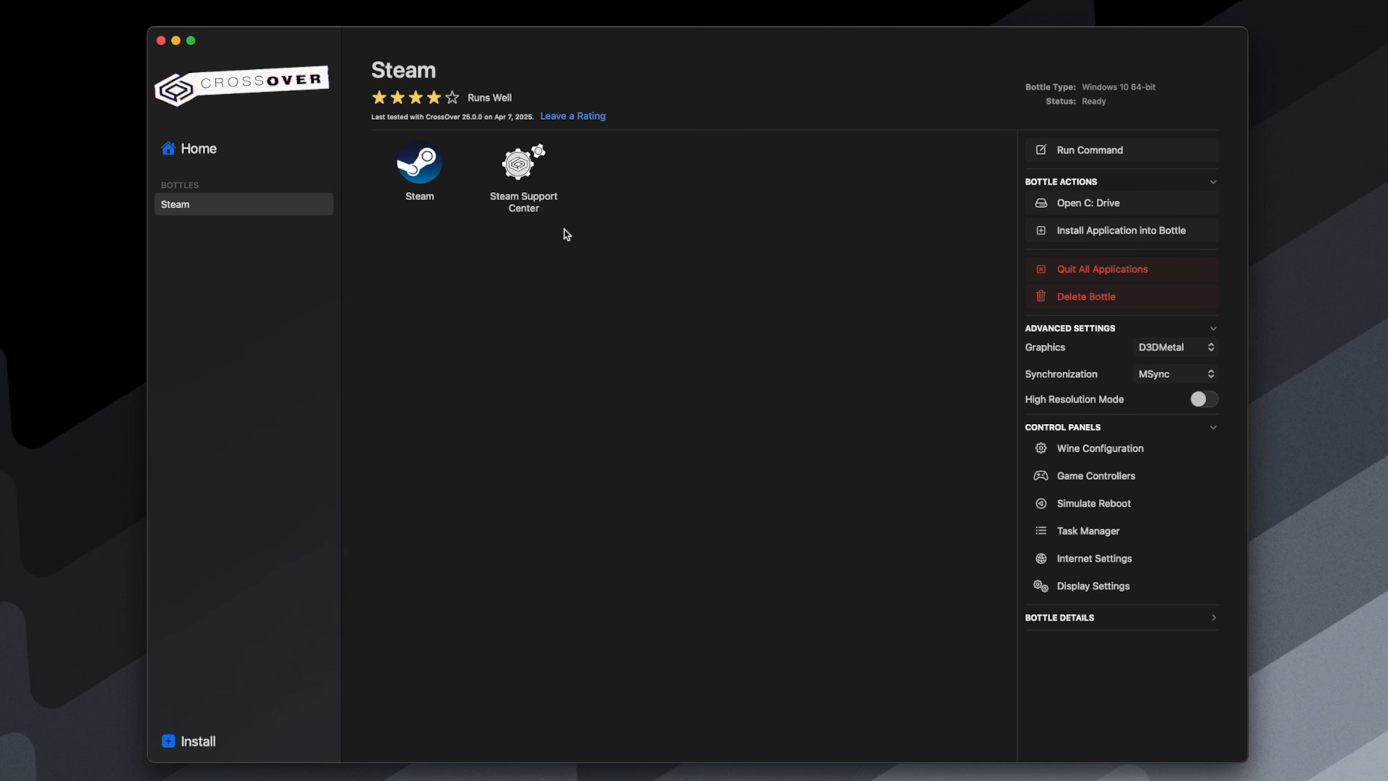
- Launch Steam from the bottle and enable Steam Input in the controller settings of Fallout 76
double_click(427, 164)
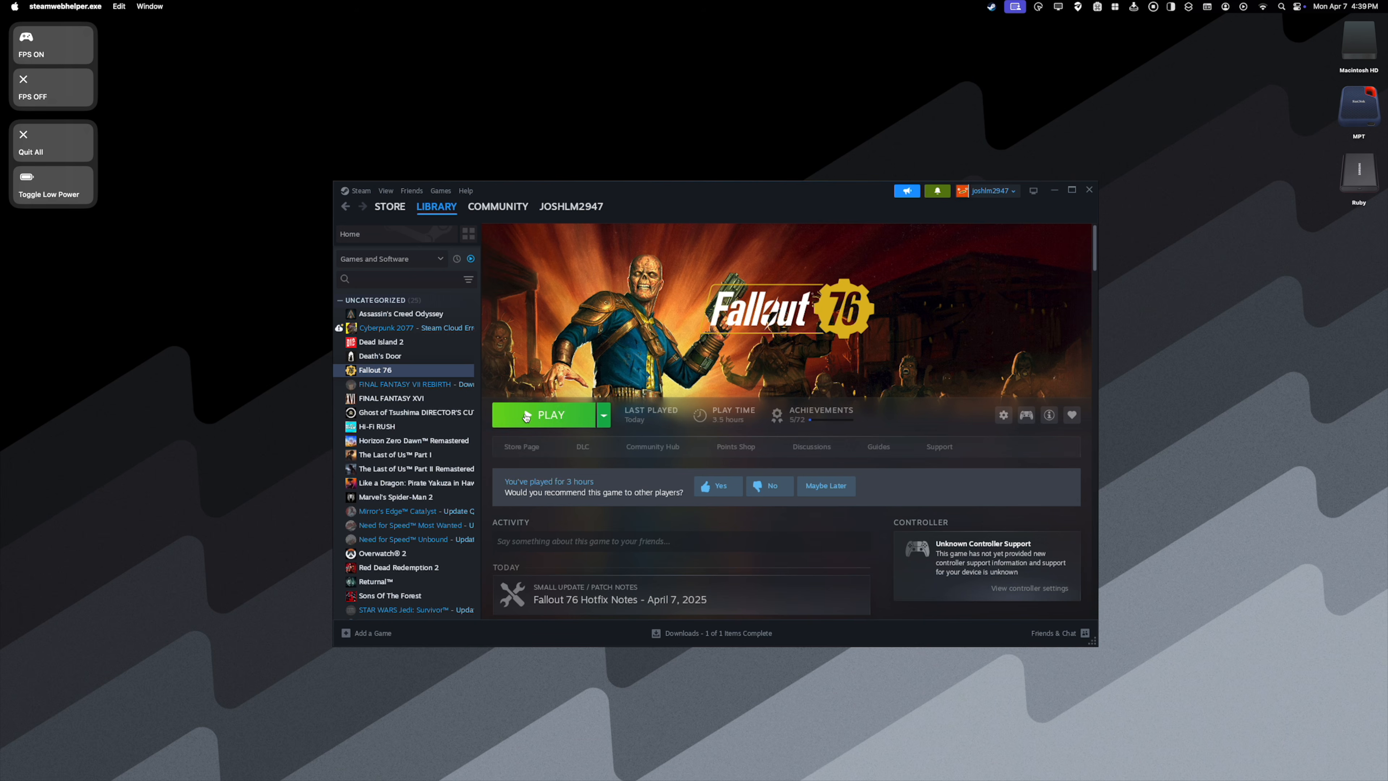
click(525, 416)
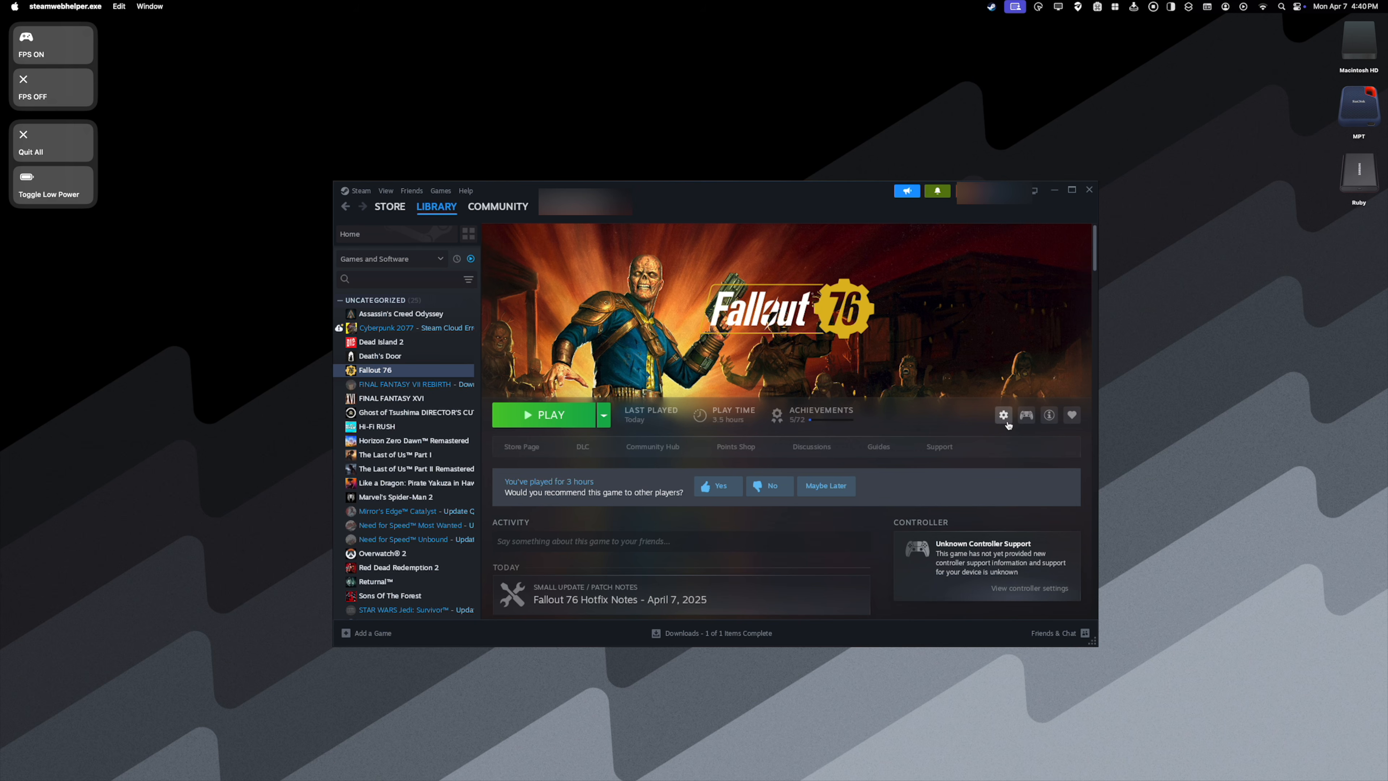
click(1025, 418)
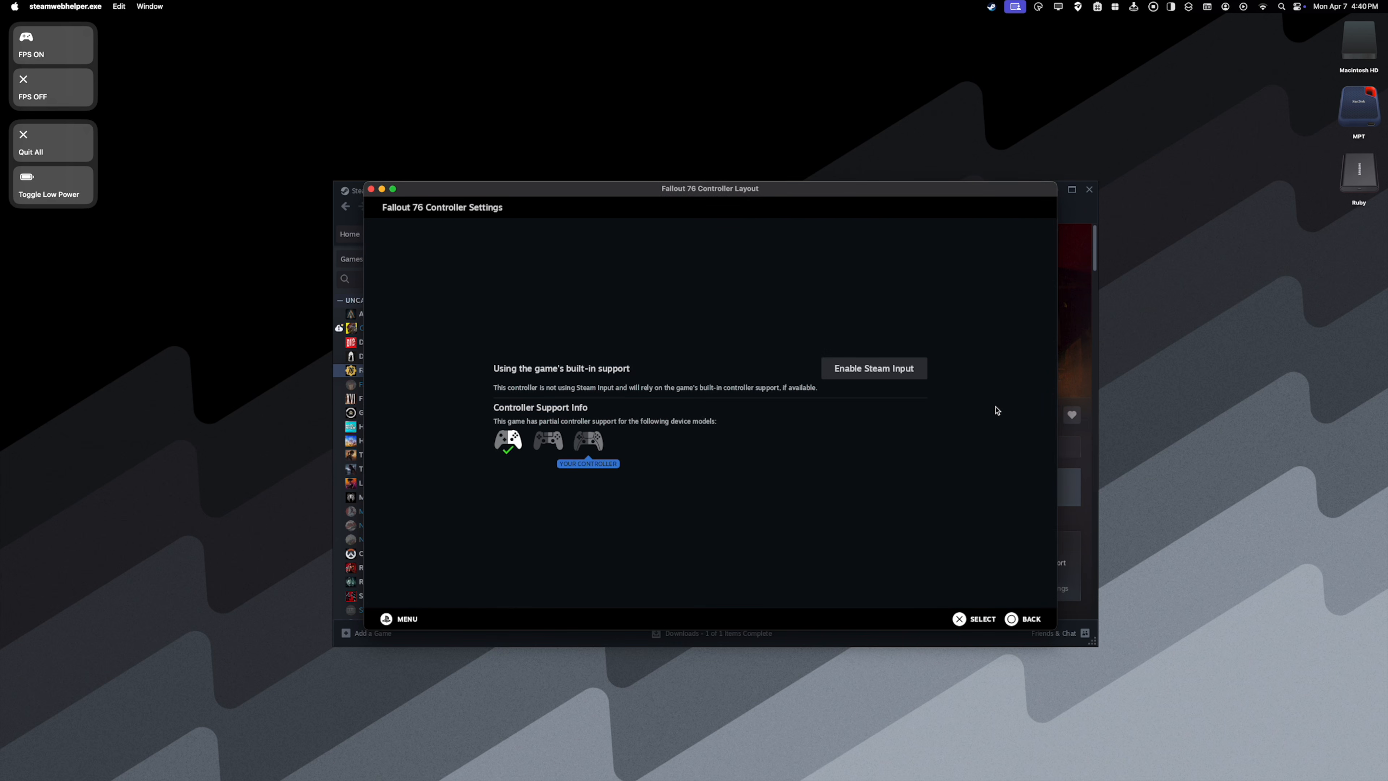
click(881, 374)
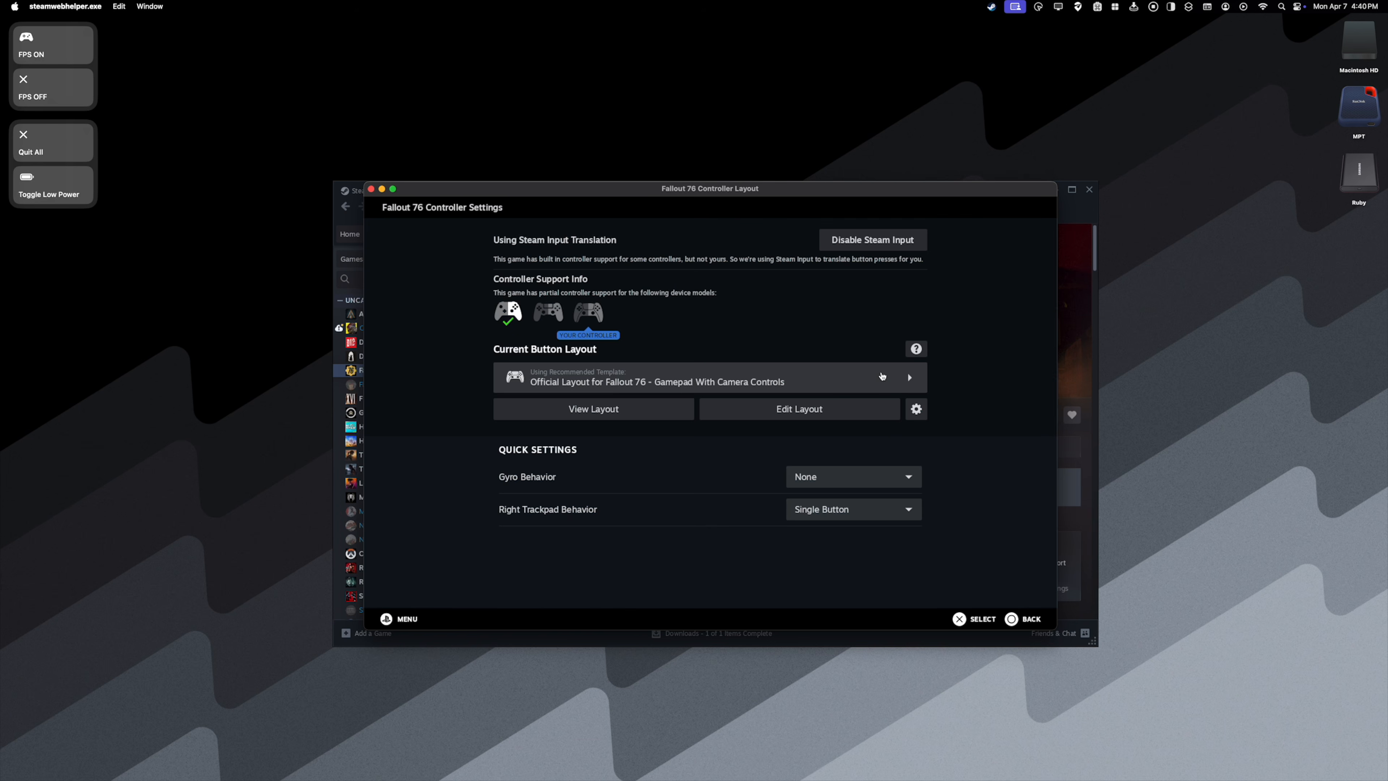
click(371, 189)
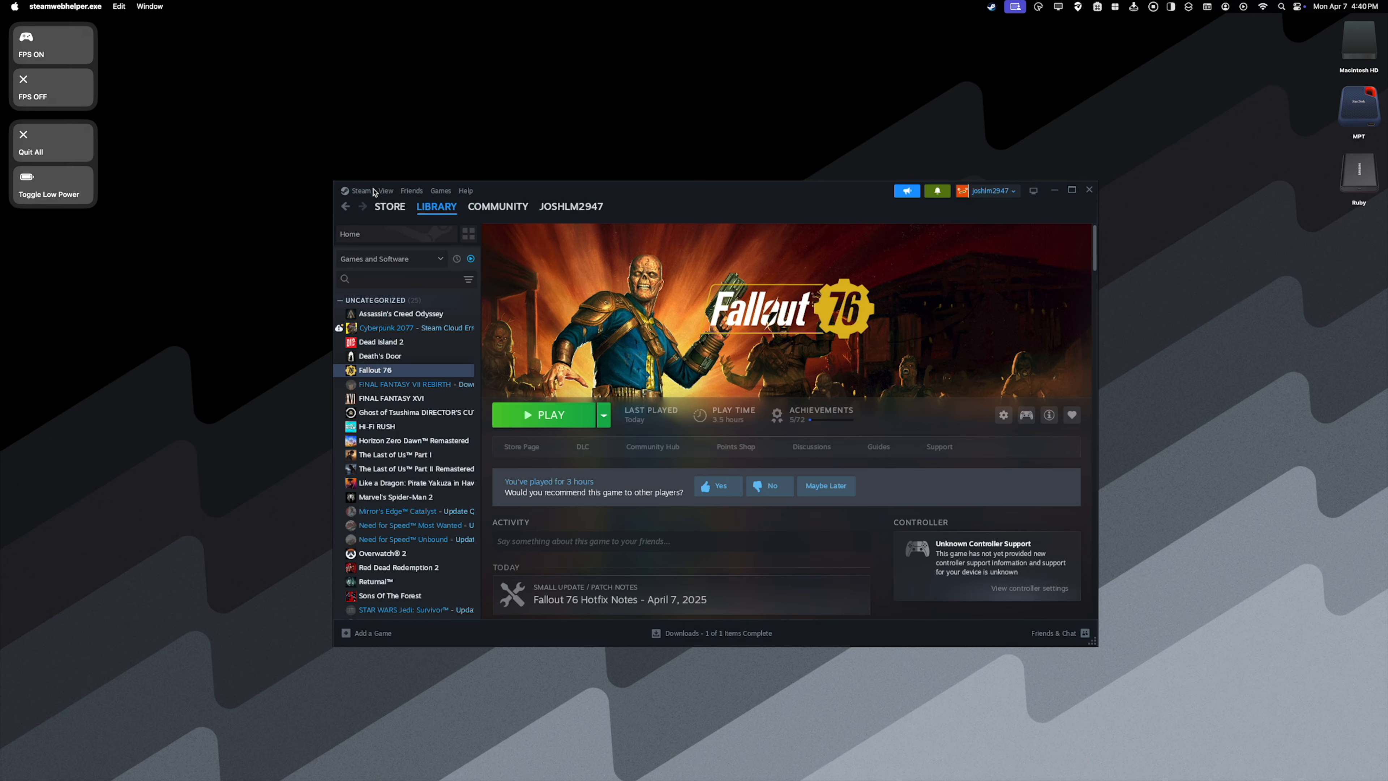
- Launch Fallout 76 and move down and up through its main menu entries to test the controller input
click(555, 417)
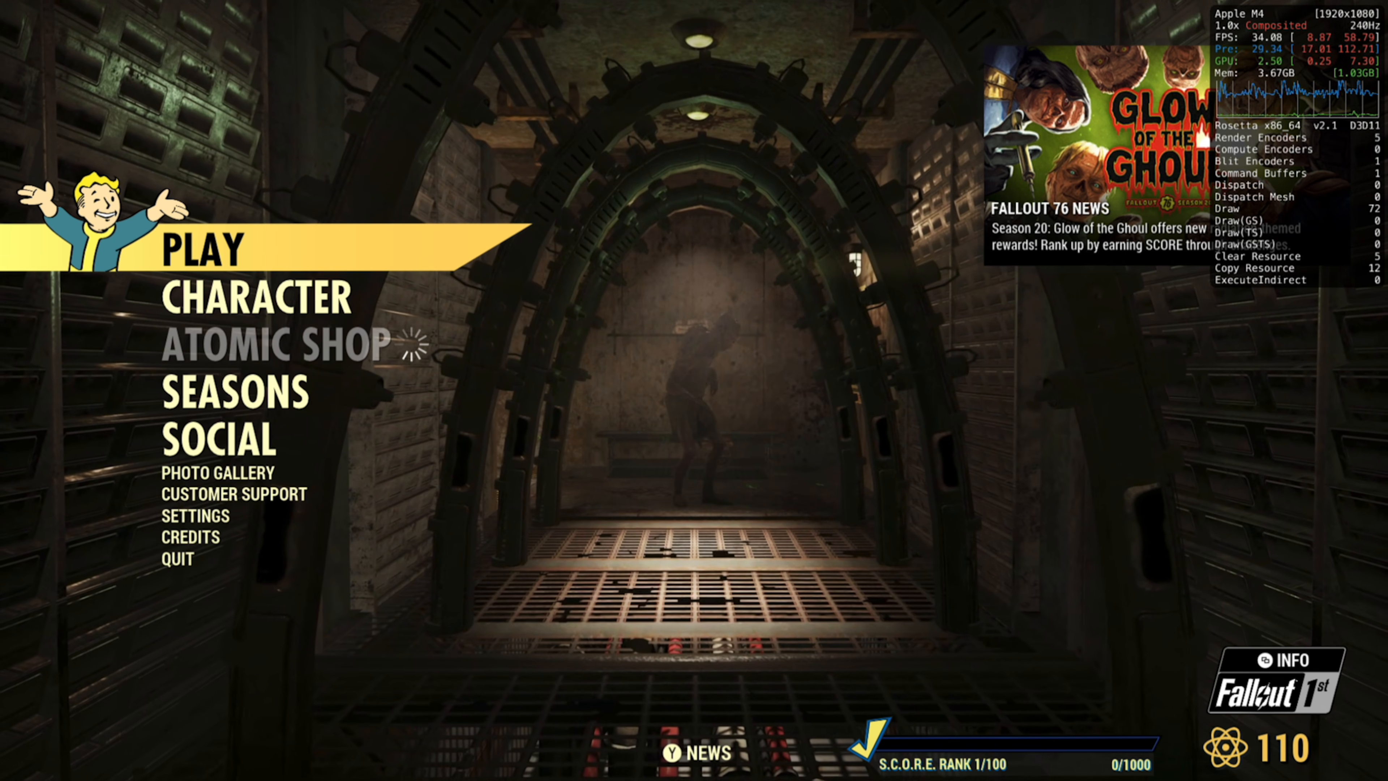
key(Down)
key(Down)
key(Down)
key(Down)
key(Up)
key(Up)
key(Up)
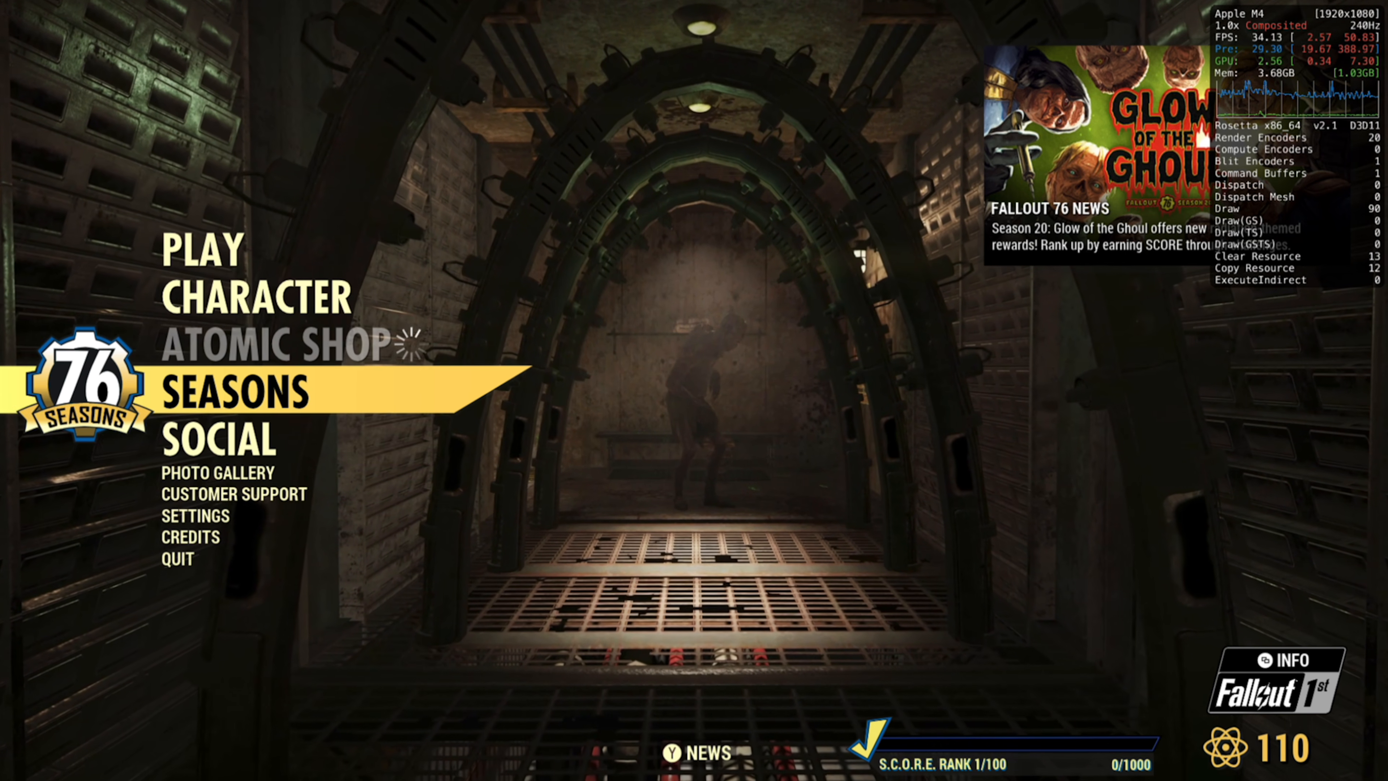
- Open the Play modes in Fallout 76, browse across to the custom world card and back, and select Adventure
key(Return)
key(Right)
key(Right)
key(Right)
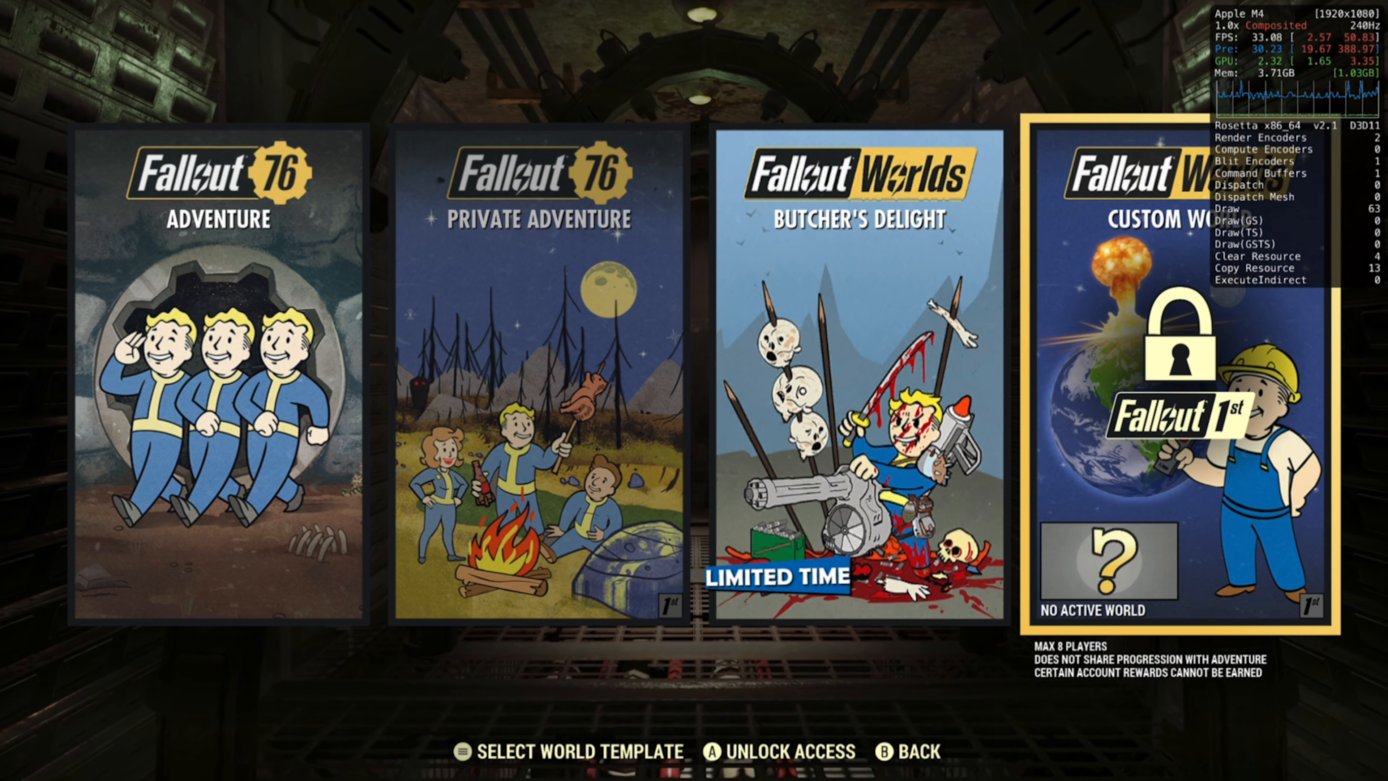
key(Left)
key(Left)
key(Left)
key(Return)
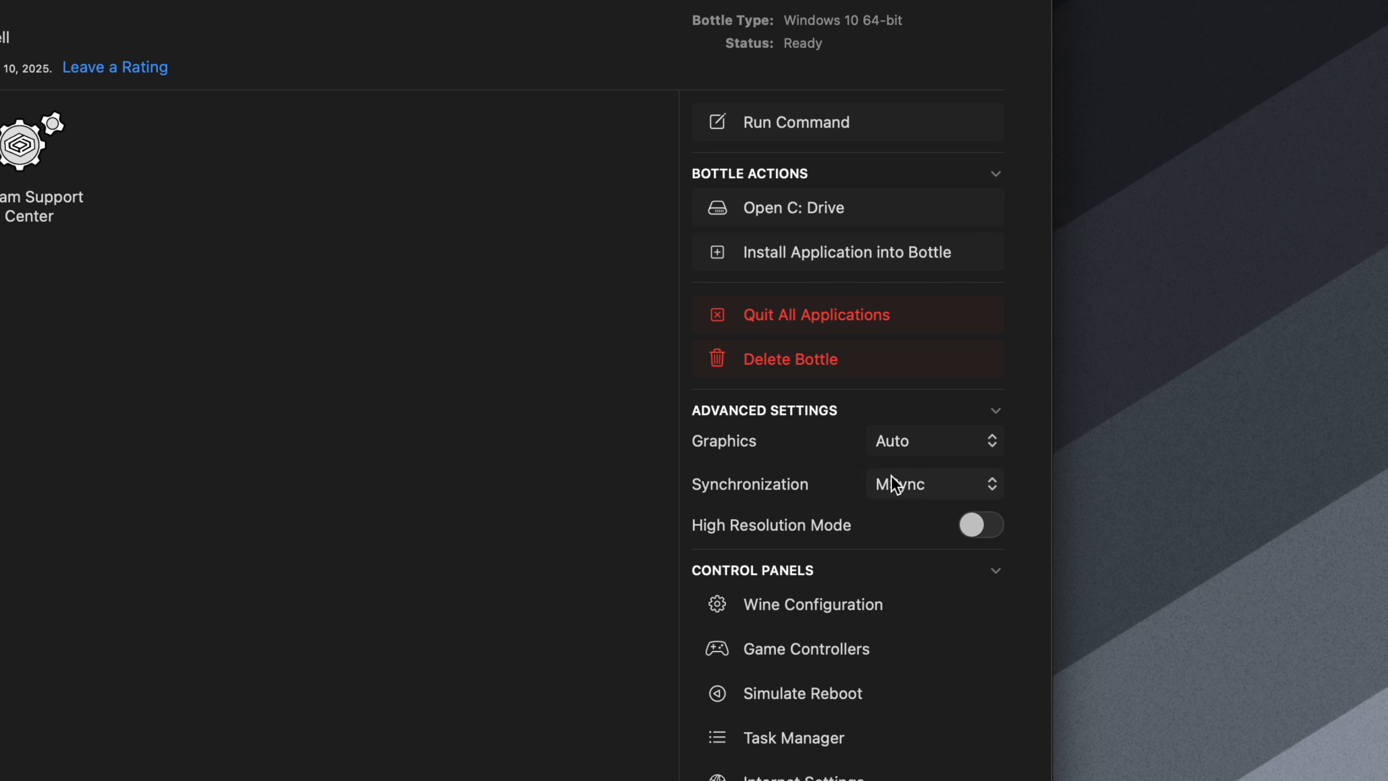
- Set the Steam bottle's graphics to DXMT and launch Steam
click(953, 445)
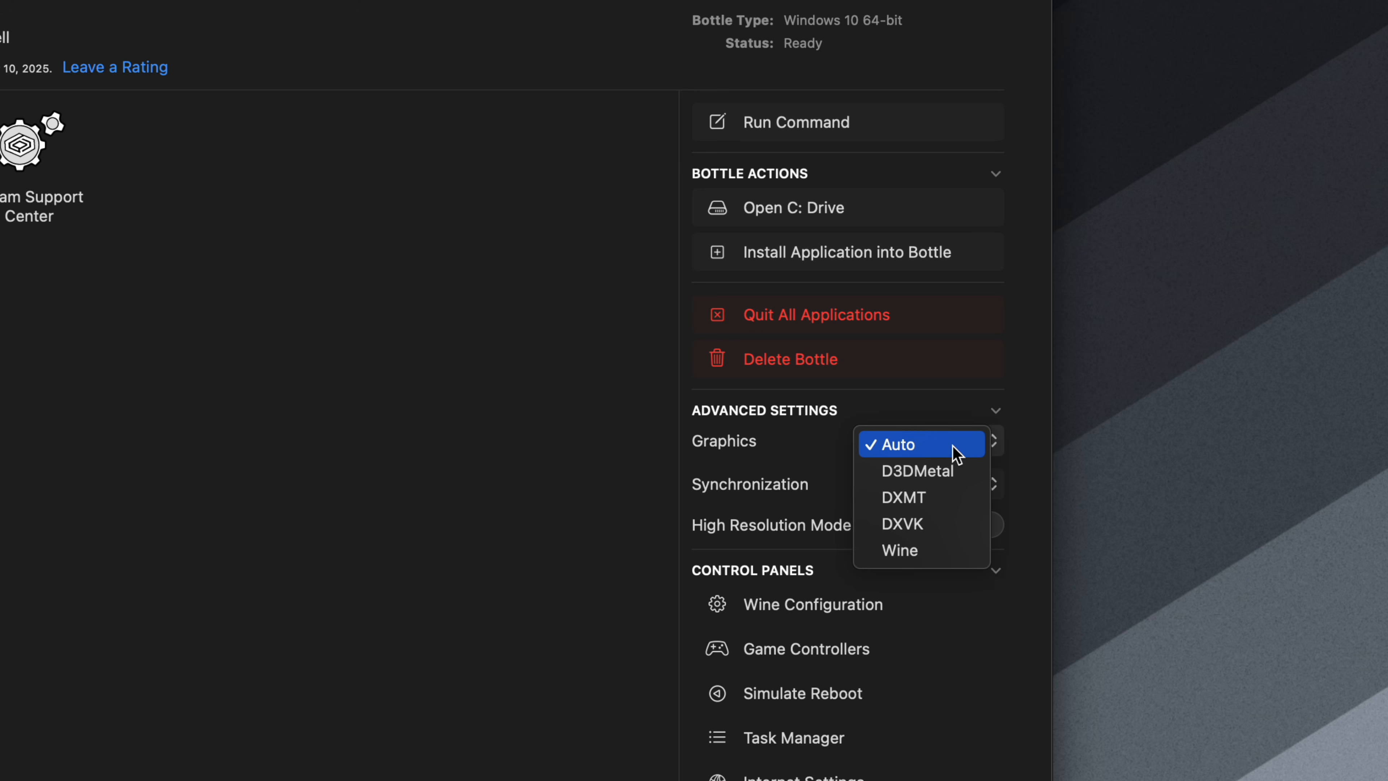
click(951, 506)
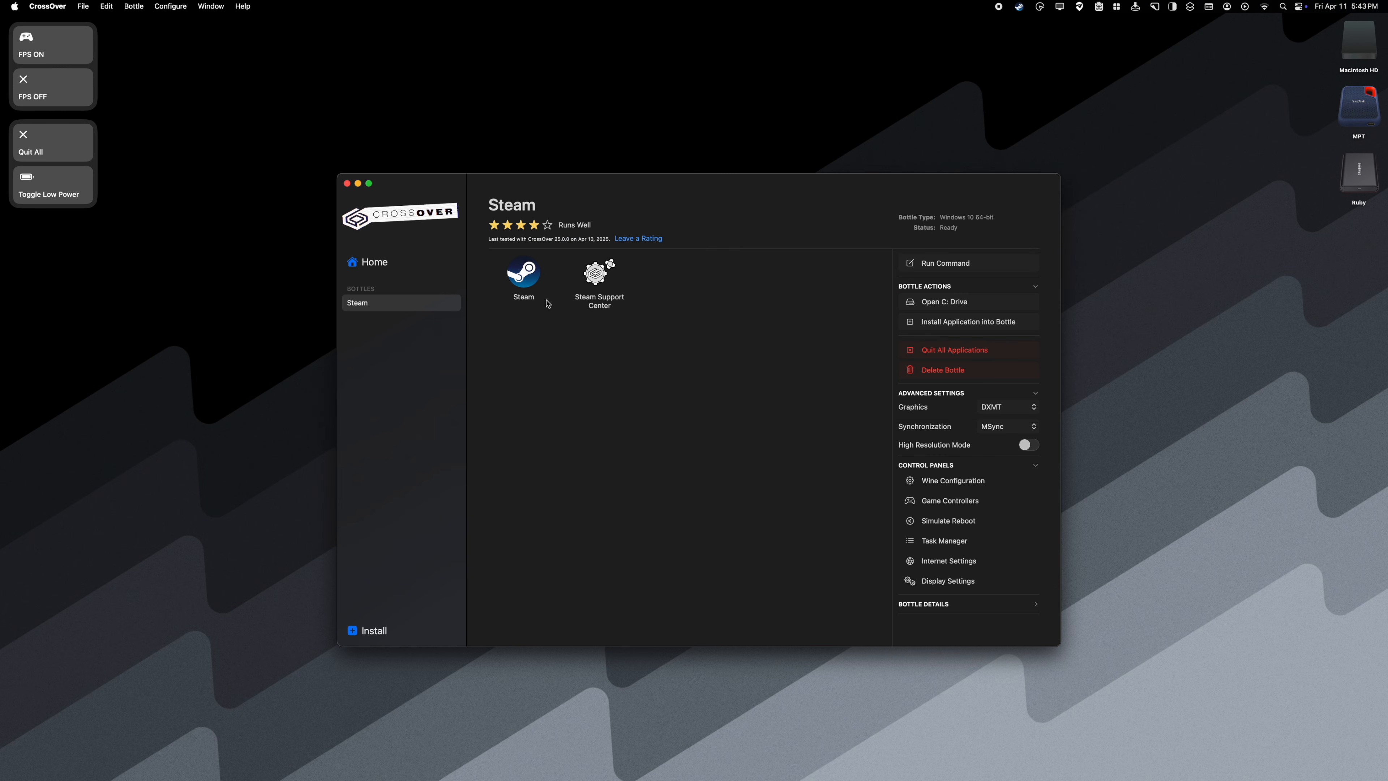
double_click(530, 281)
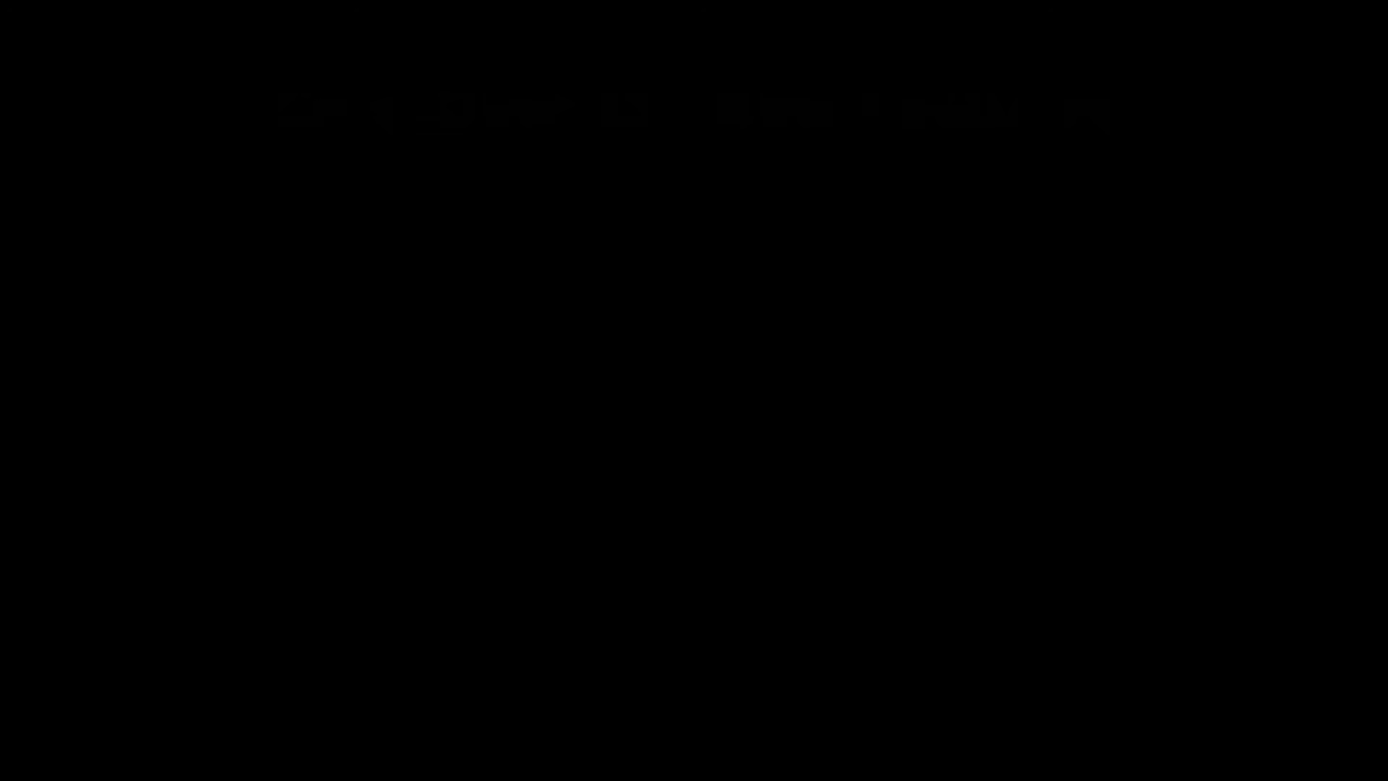